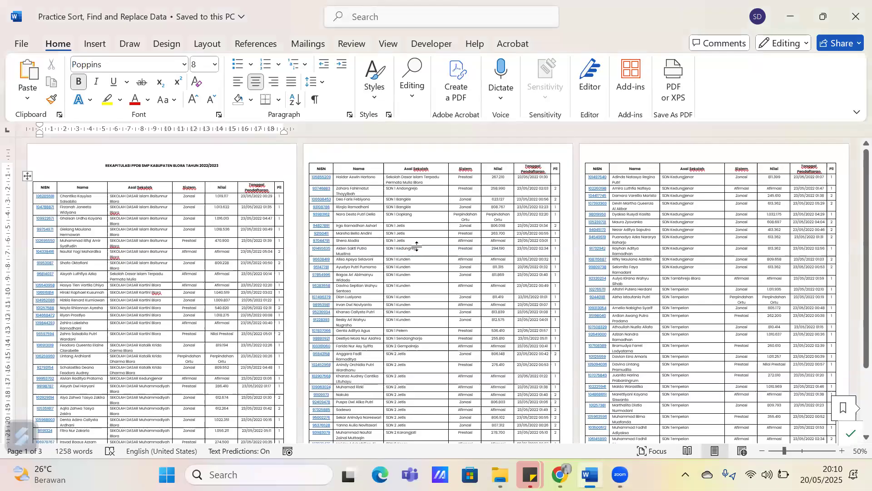
{"action": "scroll", "coordinate": [418, 247], "scroll_direction": "up", "scroll_amount": 1, "text": "ctrl"}
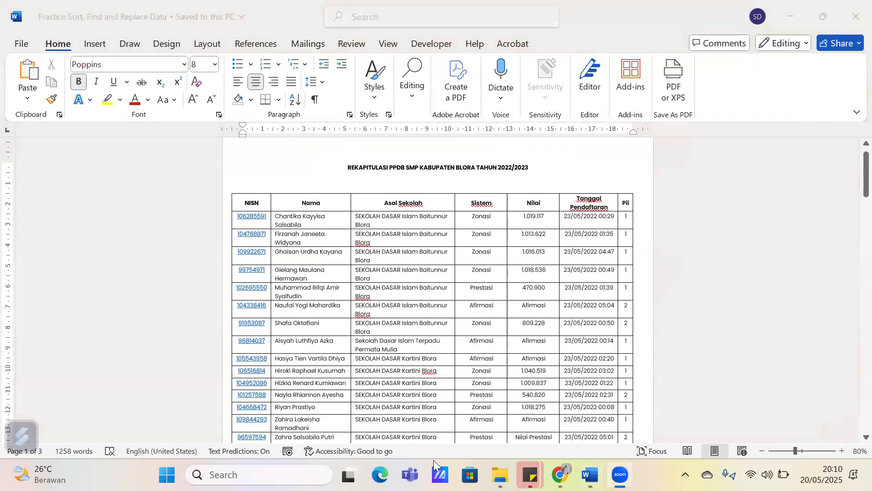
Look through the PPDB SMP registration table on all pages, checking its columns and rows at different magnifications
{"action": "scroll", "coordinate": [419, 257], "scroll_direction": "down", "scroll_amount": 2}
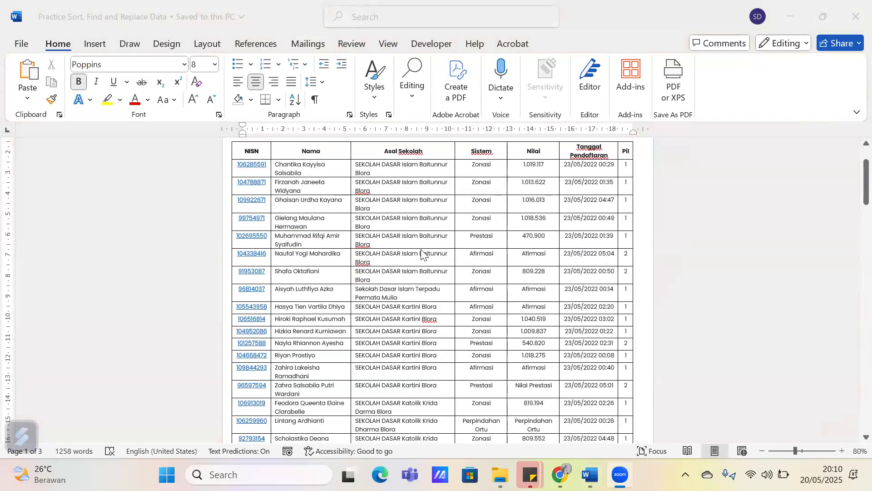
{"action": "scroll", "coordinate": [430, 255], "scroll_direction": "up", "scroll_amount": 1}
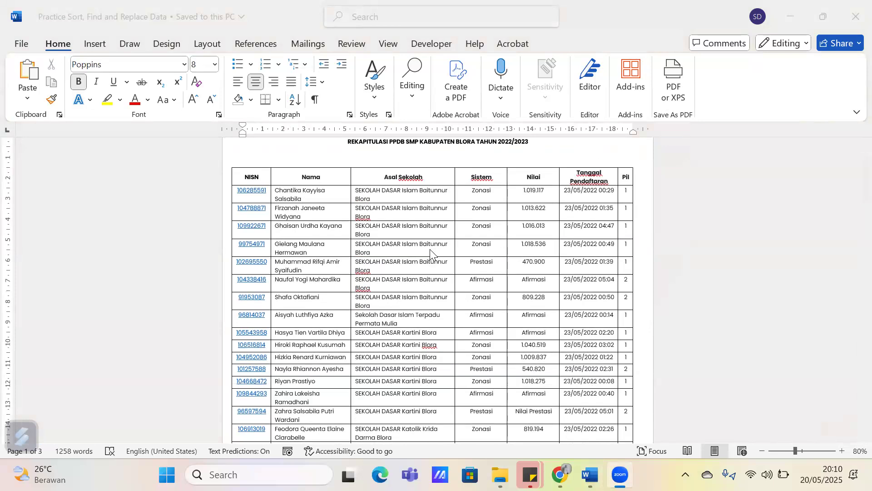
{"action": "left_click", "coordinate": [321, 232]}
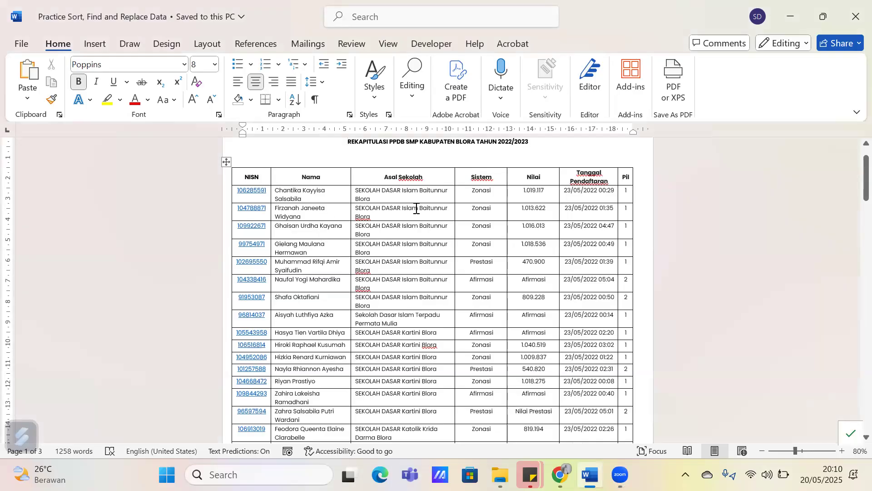
{"action": "right_click", "coordinate": [317, 193]}
{"action": "key", "text": "Escape"}
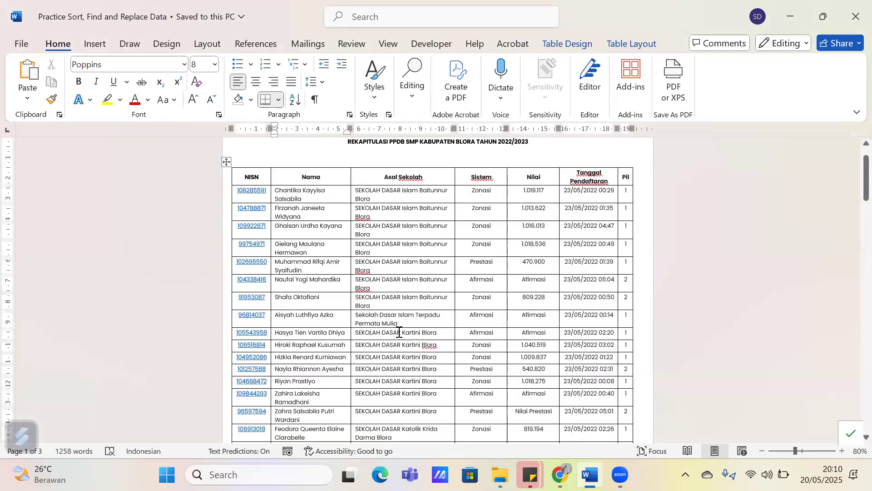
{"action": "scroll", "coordinate": [399, 332], "scroll_direction": "up", "scroll_amount": 3}
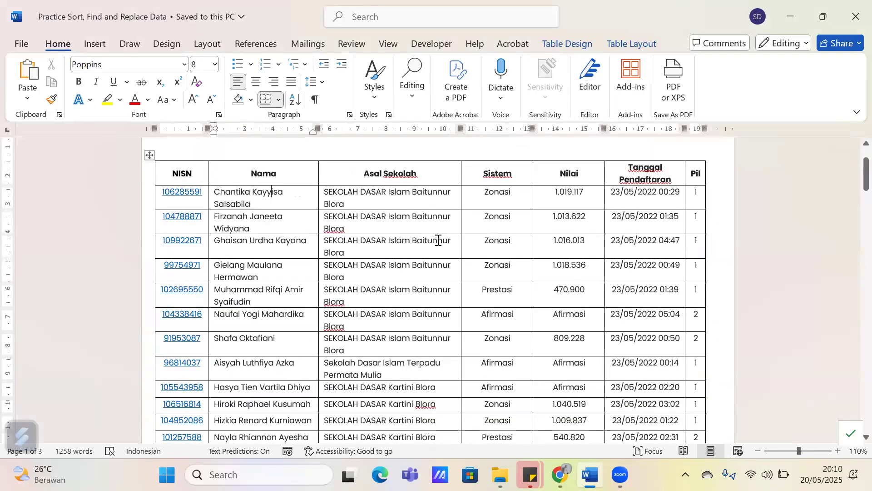
{"action": "scroll", "coordinate": [438, 241], "scroll_direction": "down", "scroll_amount": 2}
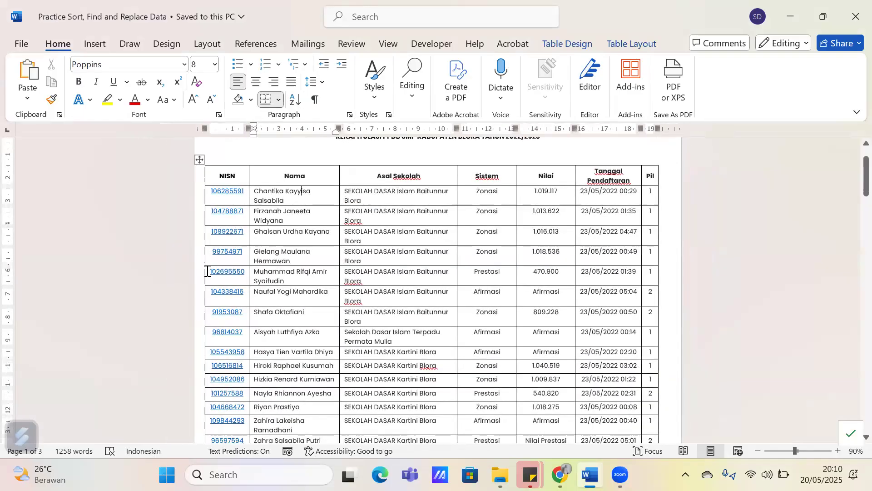
{"action": "scroll", "coordinate": [407, 253], "scroll_direction": "up", "scroll_amount": 1}
{"action": "scroll", "coordinate": [407, 253], "scroll_direction": "down", "scroll_amount": 1}
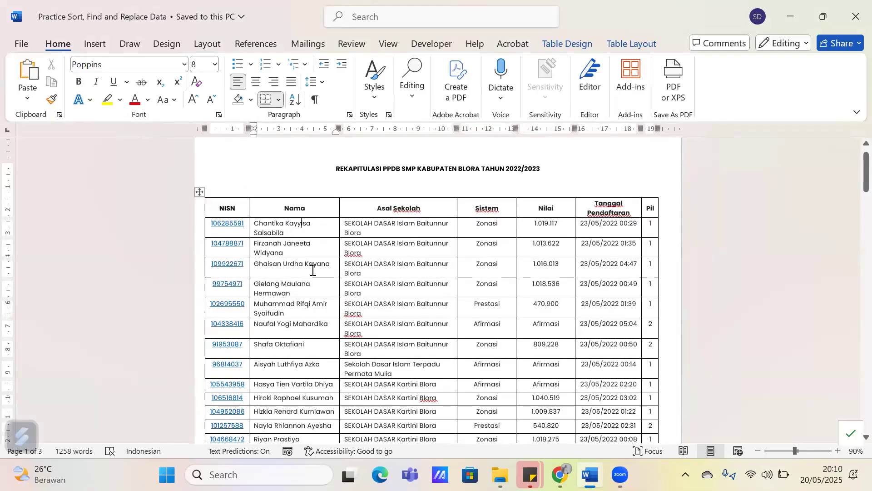
{"action": "scroll", "coordinate": [312, 270], "scroll_direction": "down", "scroll_amount": 2, "text": "ctrl"}
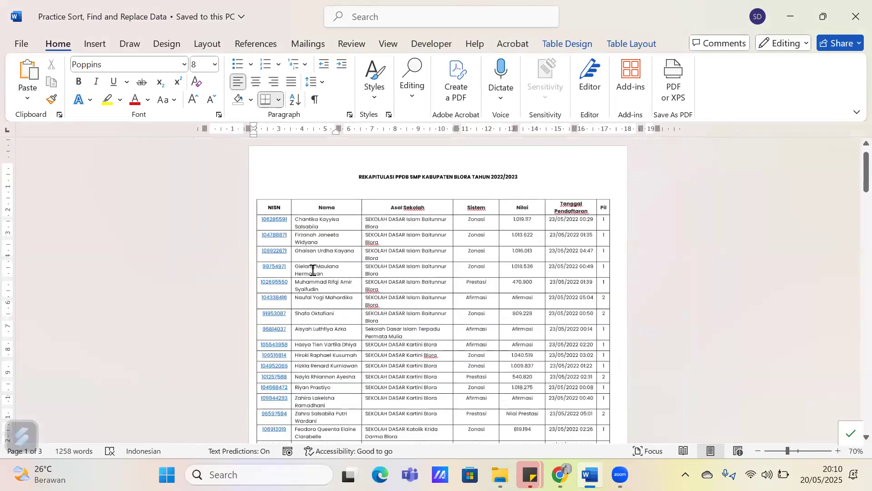
{"action": "scroll", "coordinate": [342, 304], "scroll_direction": "down", "scroll_amount": 5}
{"action": "scroll", "coordinate": [341, 304], "scroll_direction": "down", "scroll_amount": 10}
{"action": "scroll", "coordinate": [342, 304], "scroll_direction": "up", "scroll_amount": 8}
{"action": "scroll", "coordinate": [342, 304], "scroll_direction": "up", "scroll_amount": 6}
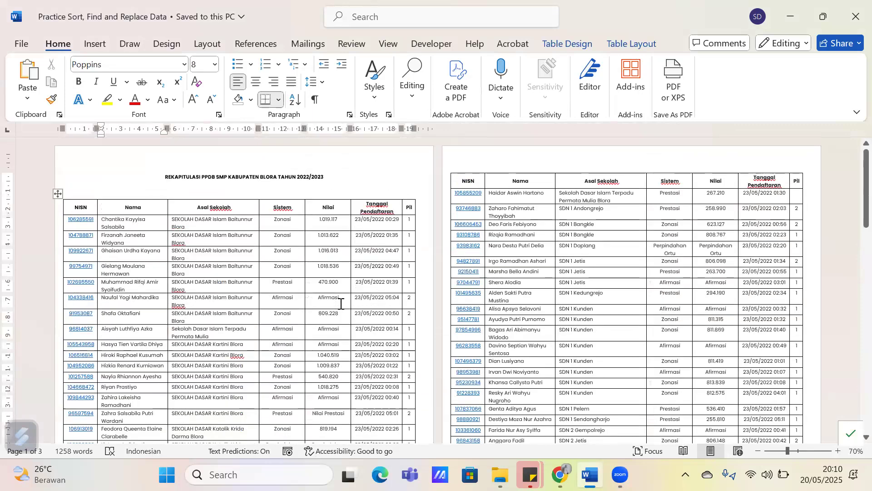
{"action": "scroll", "coordinate": [341, 304], "scroll_direction": "up", "scroll_amount": 4, "text": "ctrl"}
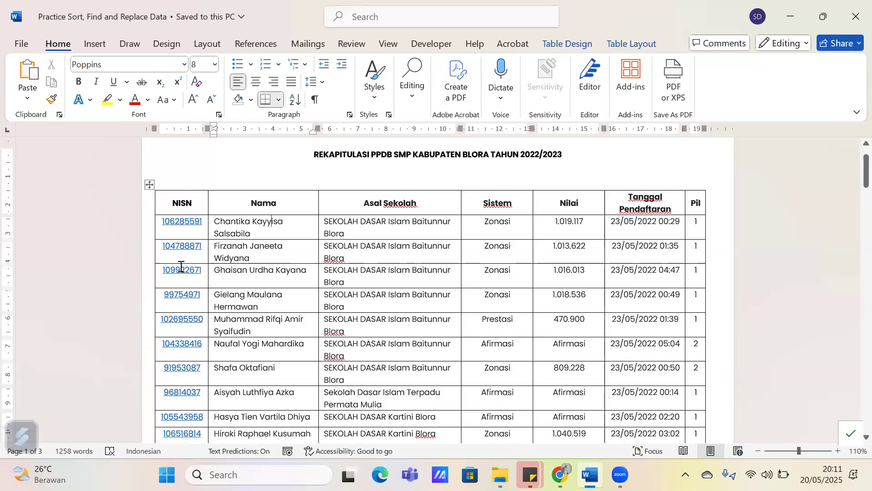
Insert a blank column before the NISN column and widen it to about 0.64 cm
{"action": "left_click_drag", "start_coordinate": [180, 204], "coordinate": [200, 369]}
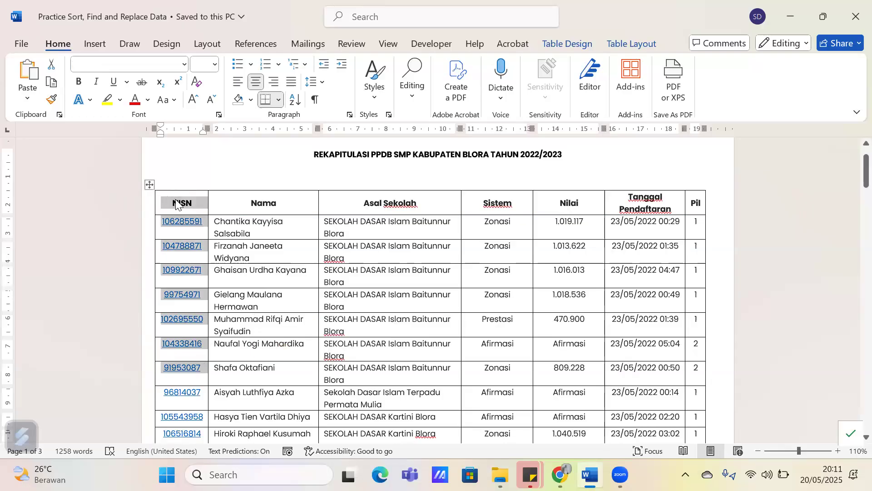
{"action": "right_click", "coordinate": [176, 205]}
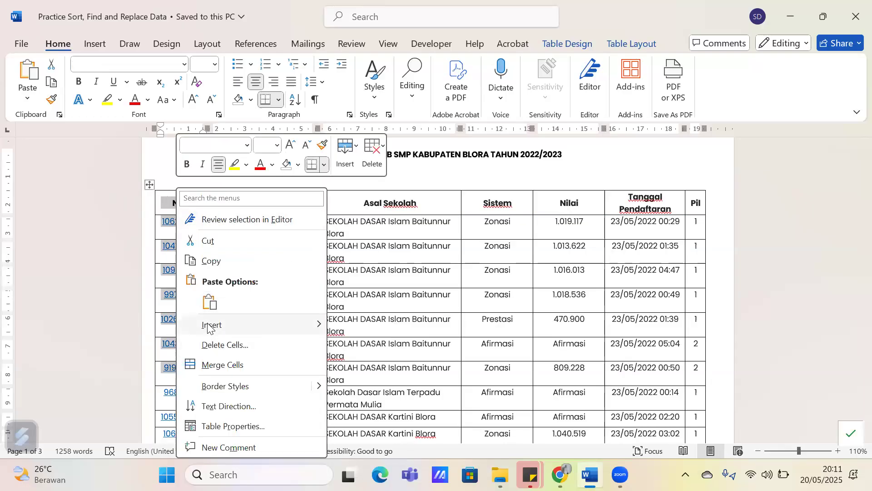
{"action": "left_click", "coordinate": [350, 261]}
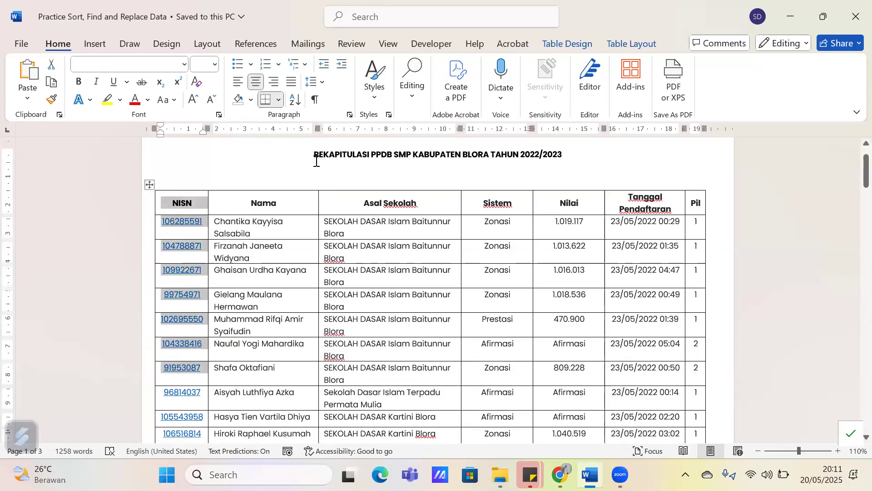
{"action": "left_click", "coordinate": [618, 43]}
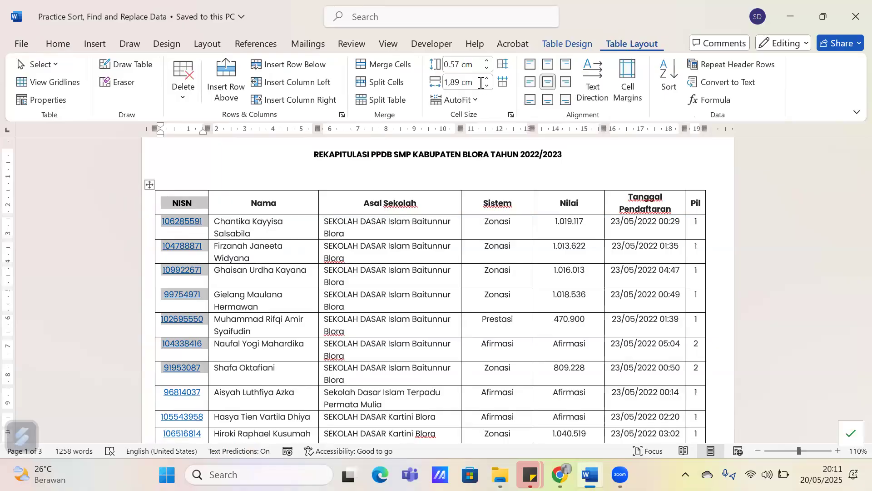
{"action": "left_click", "coordinate": [273, 89]}
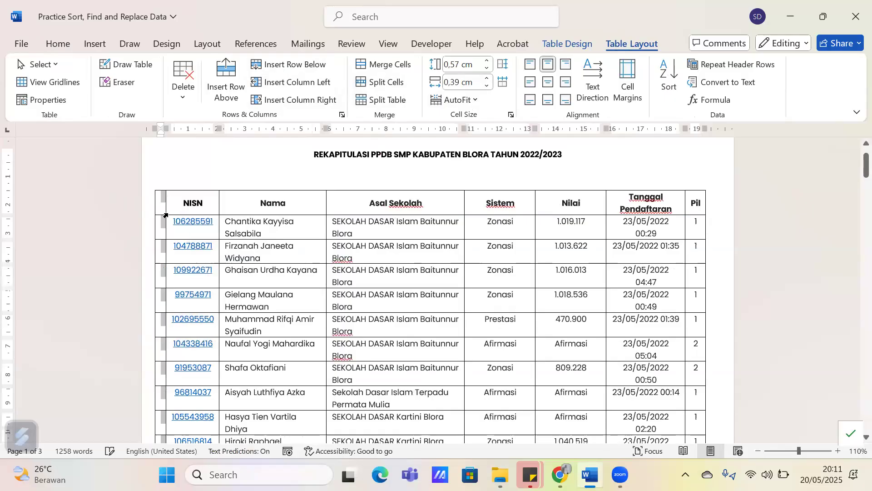
{"action": "left_click_drag", "start_coordinate": [155, 202], "coordinate": [148, 203]}
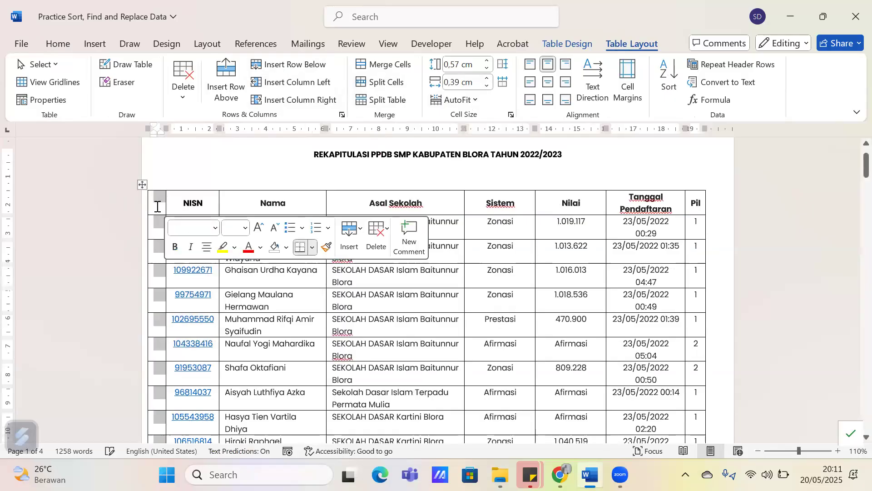
Enter NO as the header of the new first column
{"action": "left_click", "coordinate": [158, 206]}
{"action": "type", "text": "N"}
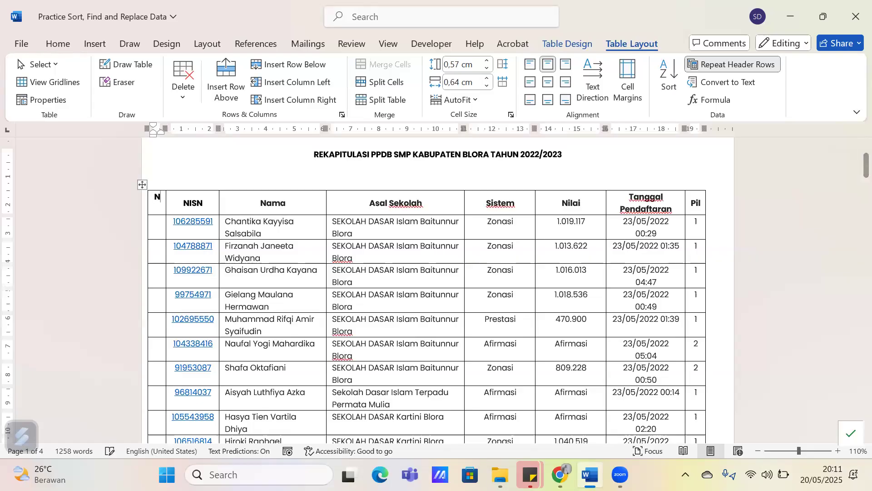
{"action": "type", "text": "O"}
{"action": "key", "text": "BackSpace"}
{"action": "type", "text": "O"}
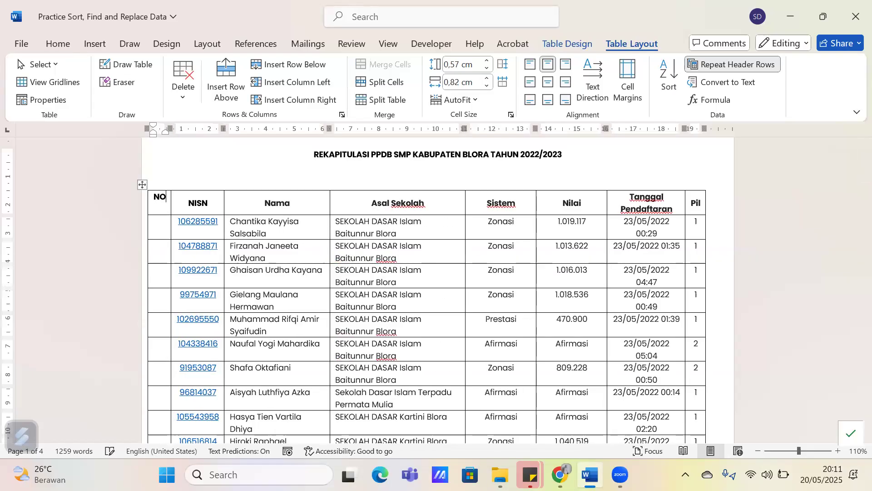
{"action": "key", "text": "Down"}
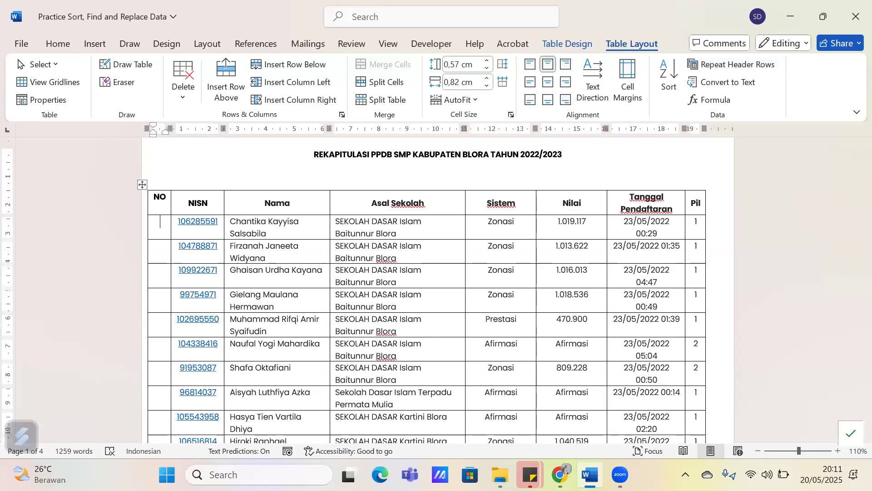
{"action": "type", "text": "1"}
{"action": "key", "text": "Down"}
{"action": "type", "text": "2"}
{"action": "key", "text": "Down"}
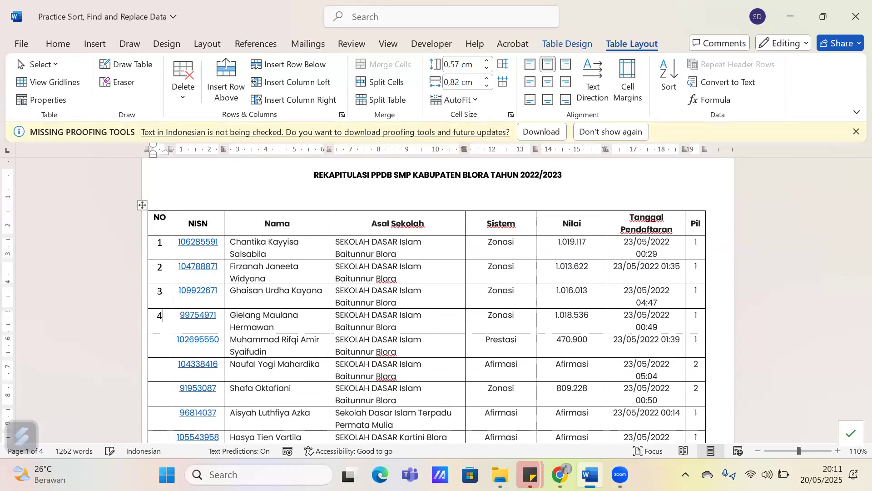
{"action": "left_click_drag", "start_coordinate": [162, 309], "coordinate": [160, 248]}
{"action": "key", "text": "Delete"}
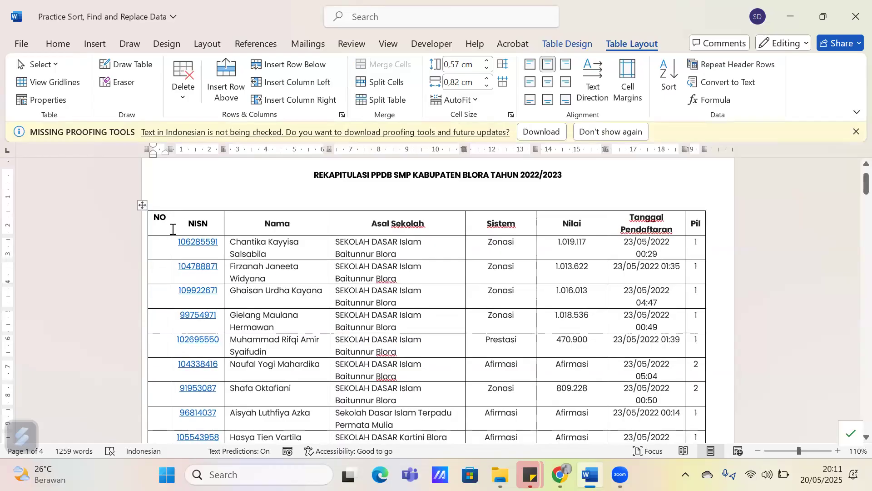
Apply automatic numbering in the 1. 2. 3. format to all cells below the NO header through the last row
{"action": "scroll", "coordinate": [172, 230], "scroll_direction": "down", "scroll_amount": 1, "text": "ctrl"}
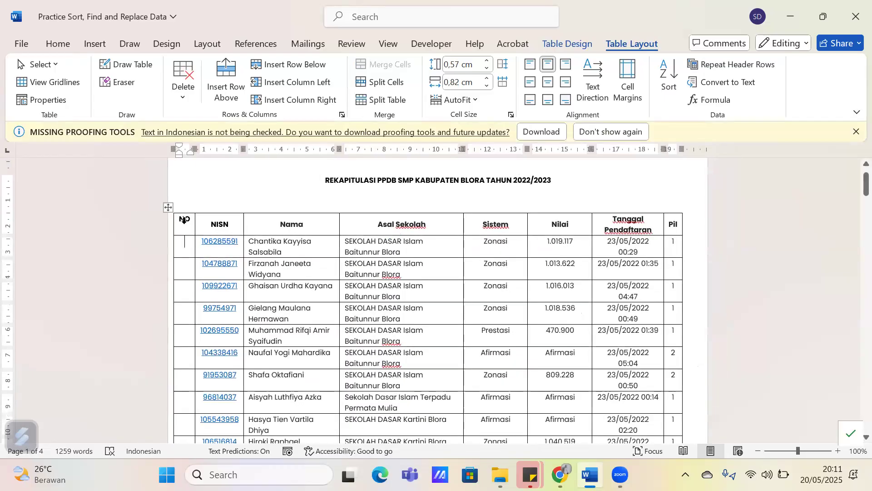
{"action": "scroll", "coordinate": [191, 227], "scroll_direction": "down", "scroll_amount": 2}
{"action": "left_click_drag", "start_coordinate": [181, 195], "coordinate": [187, 369]}
{"action": "scroll", "coordinate": [184, 269], "scroll_direction": "down", "scroll_amount": 20}
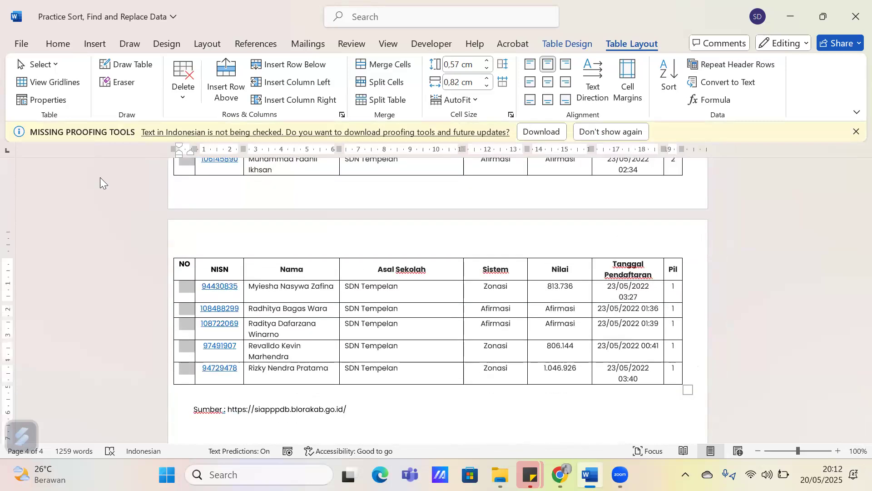
{"action": "left_click", "coordinate": [74, 49]}
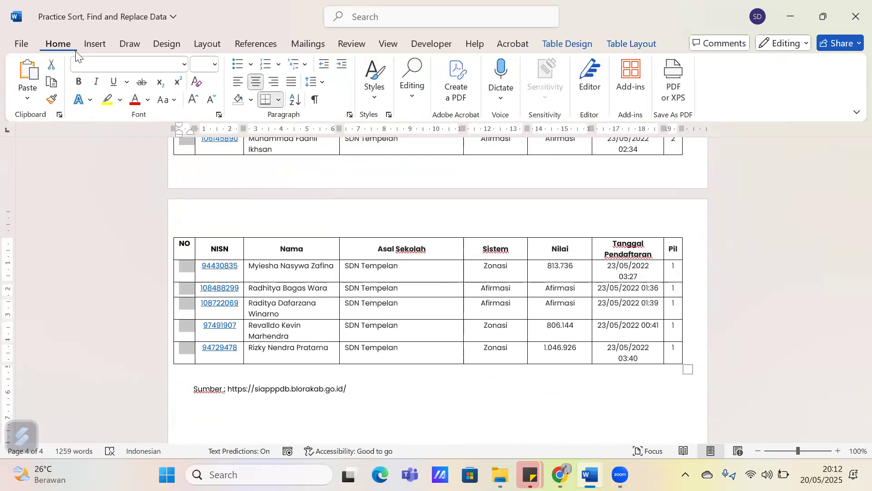
{"action": "left_click", "coordinate": [278, 64]}
{"action": "scroll", "coordinate": [335, 302], "scroll_direction": "down", "scroll_amount": 5}
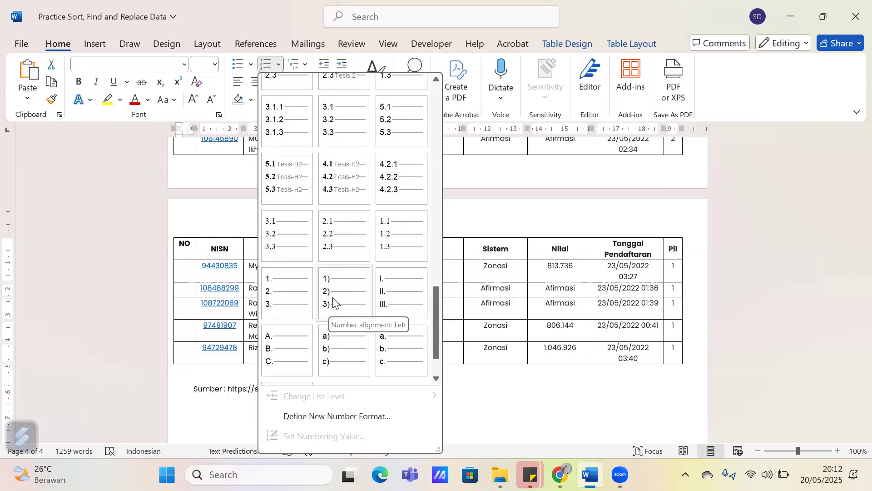
{"action": "left_click", "coordinate": [287, 294]}
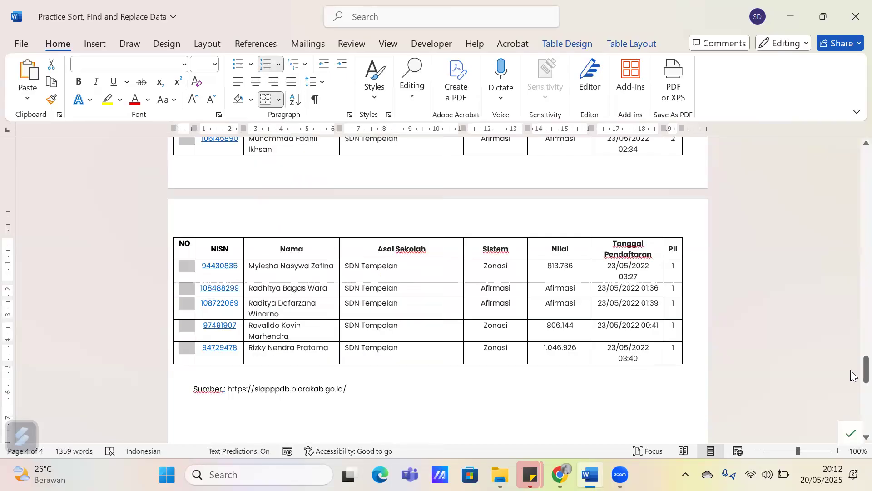
Set the special indentation of the numbered NO cells to First line by 0
{"action": "left_click_drag", "start_coordinate": [854, 373], "coordinate": [850, 200]}
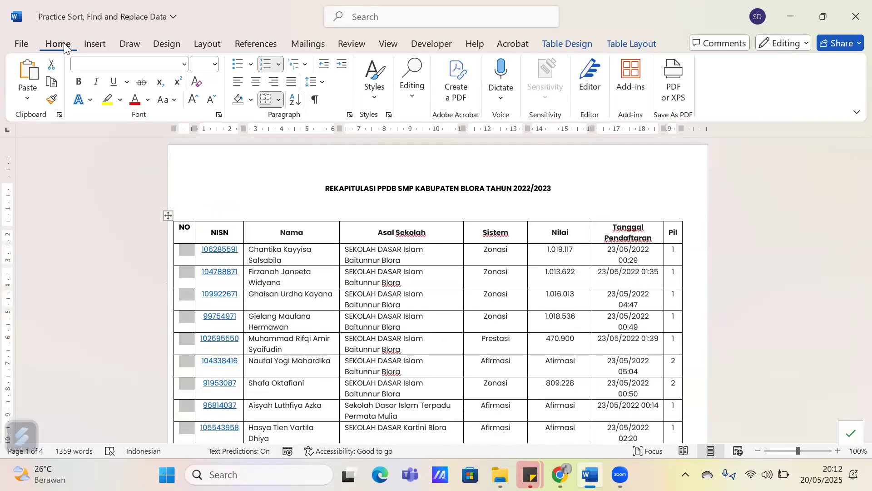
{"action": "left_click", "coordinate": [350, 115]}
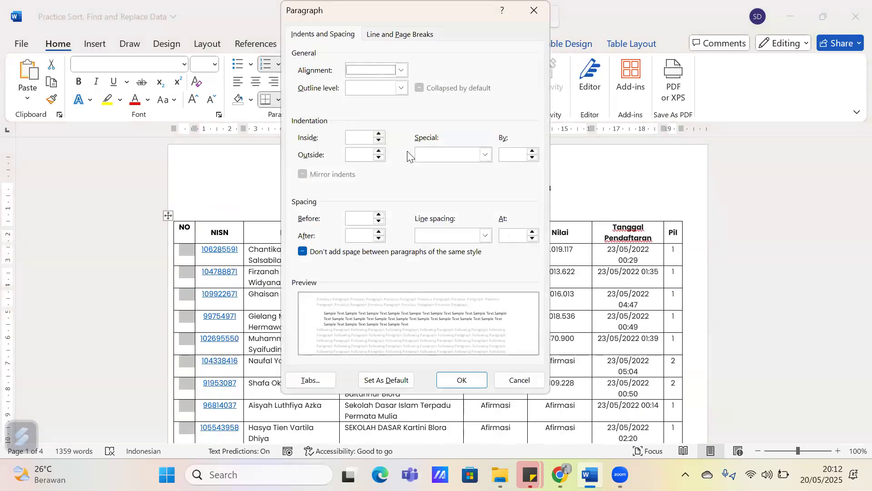
{"action": "left_click", "coordinate": [485, 154]}
{"action": "left_click", "coordinate": [434, 178]}
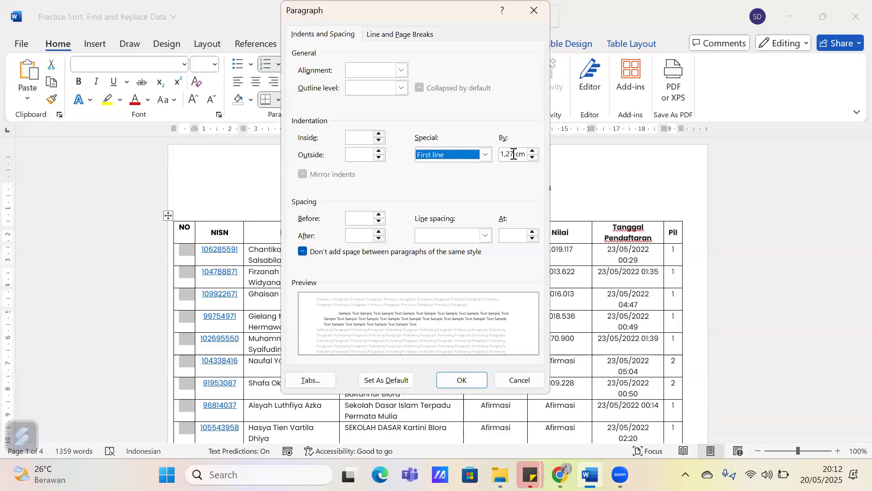
{"action": "key", "text": "Tab"}
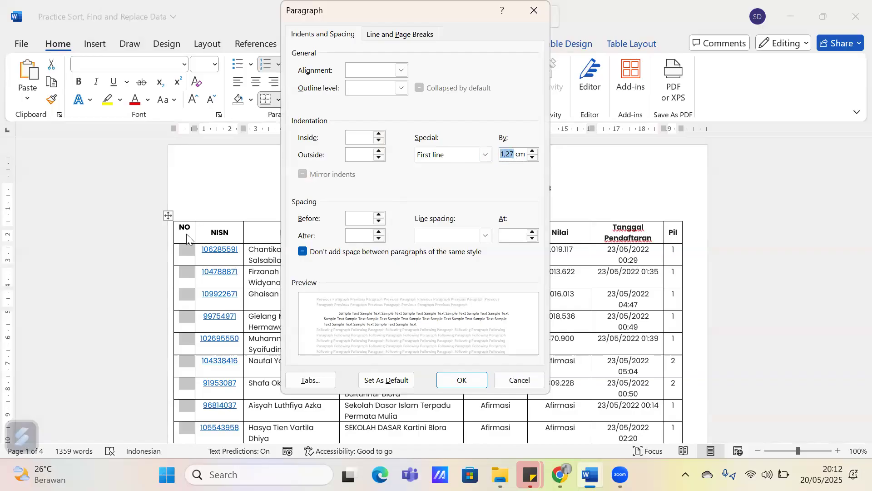
{"action": "type", "text": "0"}
{"action": "key", "text": "Return"}
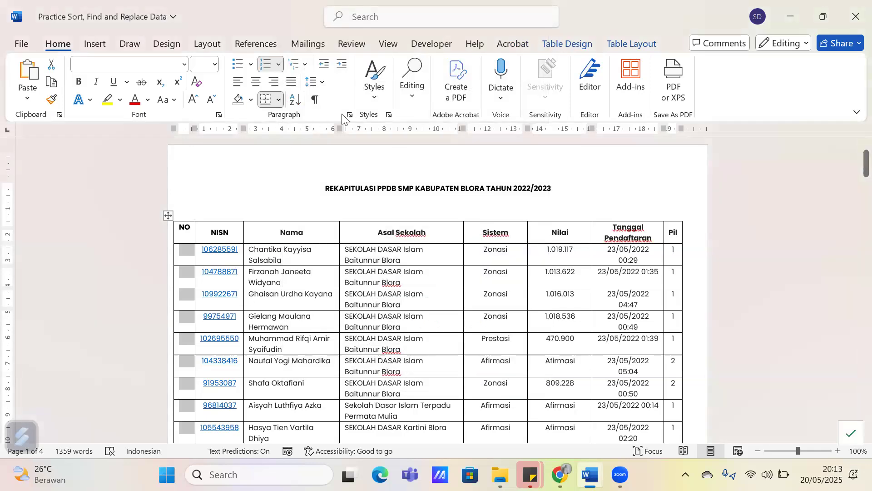
Set the NO cells' inside and outside indentation to 0 and their first-line indent to 0,5 cm
{"action": "left_click", "coordinate": [355, 116]}
{"action": "left_click", "coordinate": [361, 138]}
{"action": "type", "text": "0"}
{"action": "left_click", "coordinate": [360, 155]}
{"action": "type", "text": "0"}
{"action": "left_click", "coordinate": [448, 155]}
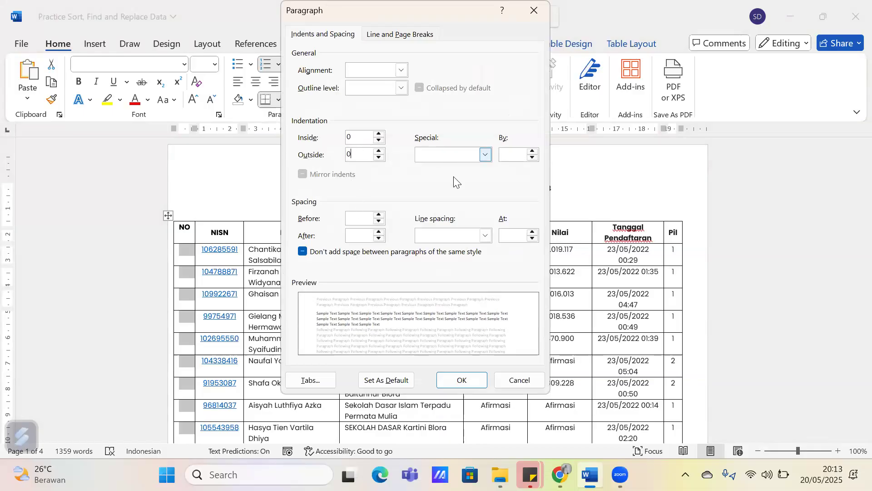
{"action": "left_click", "coordinate": [453, 177]}
{"action": "double_click", "coordinate": [509, 155]}
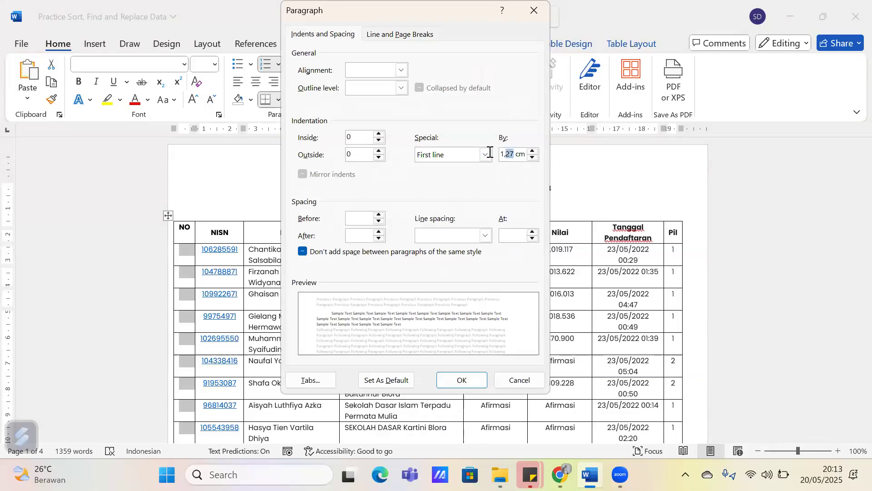
{"action": "type", "text": "0,5"}
Set the paragraph spacing before and after to 0 for the NO cells and apply the paragraph settings
{"action": "left_click", "coordinate": [363, 219]}
{"action": "type", "text": "0"}
{"action": "left_click", "coordinate": [351, 237]}
{"action": "type", "text": "0"}
{"action": "left_click", "coordinate": [463, 381]}
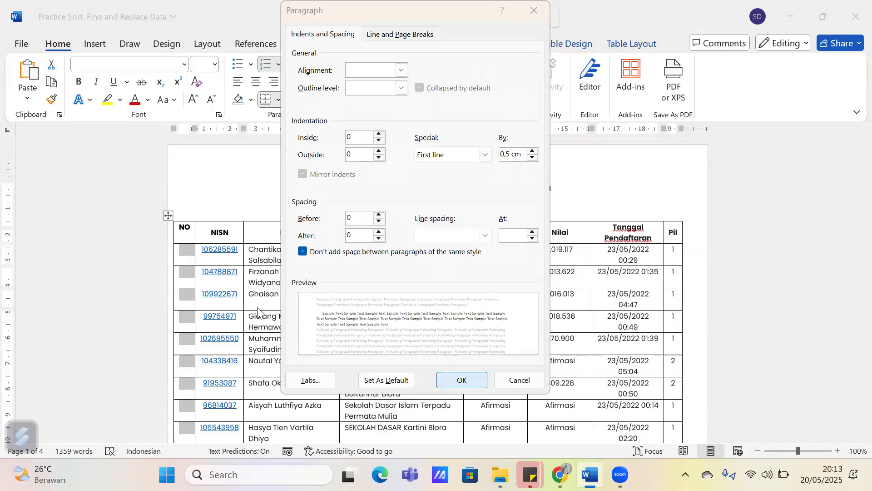
Try to apply an inside indentation of 0,1 cm together with the 0,5 cm first-line indent to the NO cells
{"action": "left_click", "coordinate": [440, 272]}
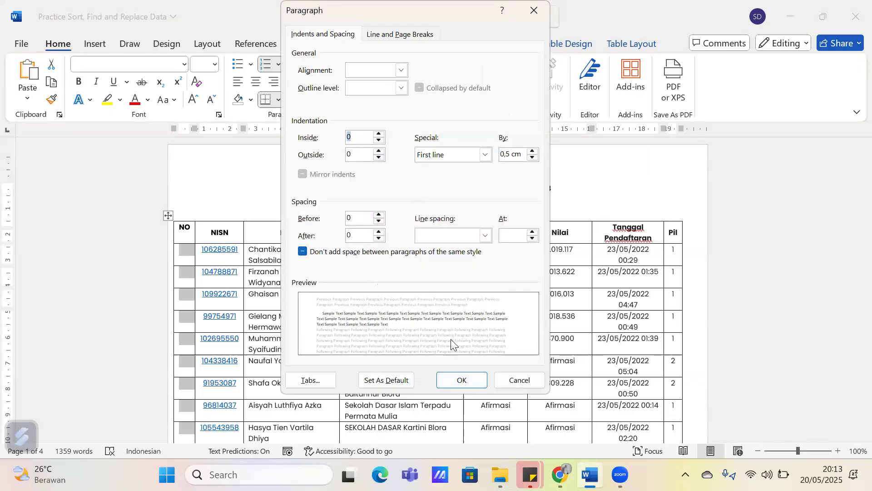
{"action": "left_click", "coordinate": [459, 380]}
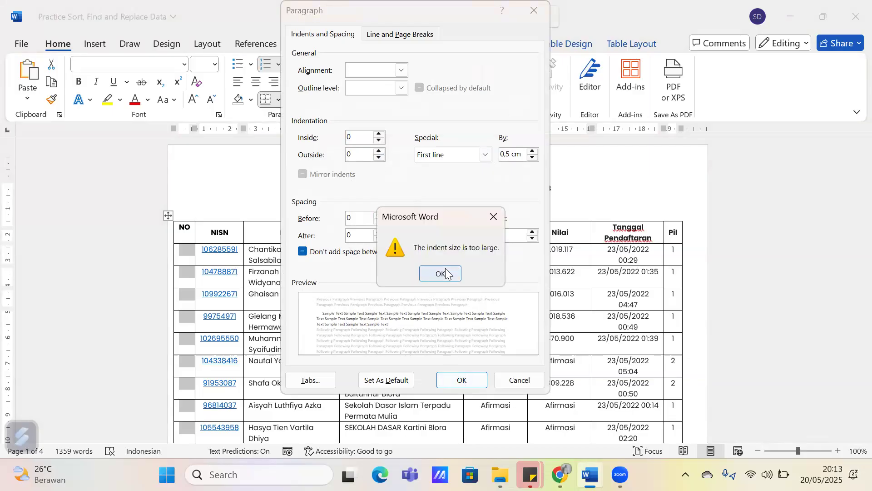
{"action": "left_click", "coordinate": [440, 273]}
{"action": "left_click", "coordinate": [369, 138]}
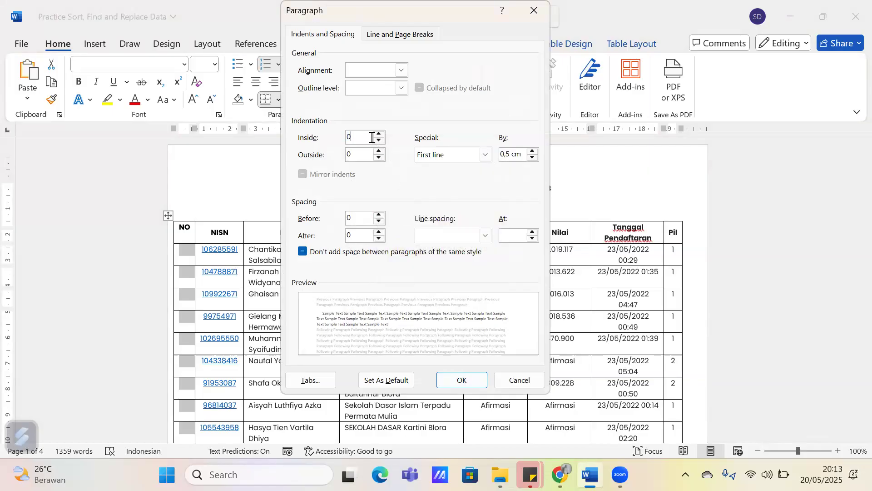
{"action": "left_click", "coordinate": [462, 381]}
{"action": "key", "text": "Return"}
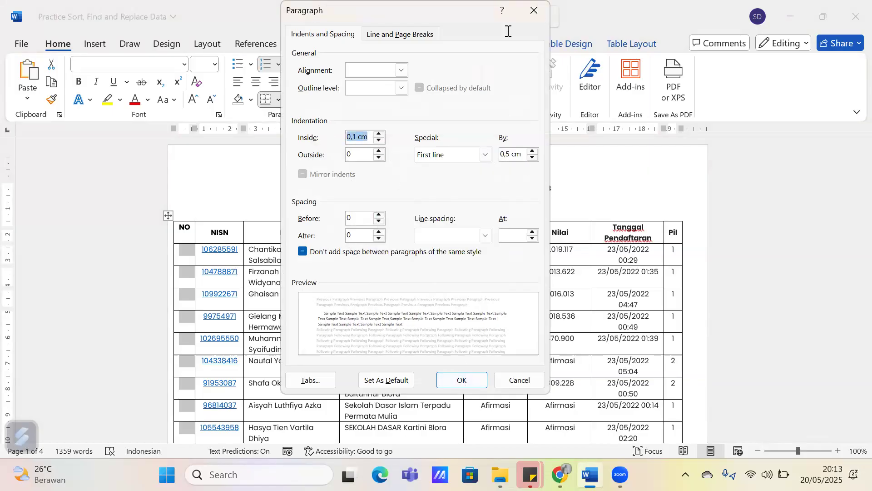
{"action": "key", "text": "Escape"}
Try to apply only a First line special indentation of 0,5 cm to the NO cells
{"action": "left_click", "coordinate": [349, 115]}
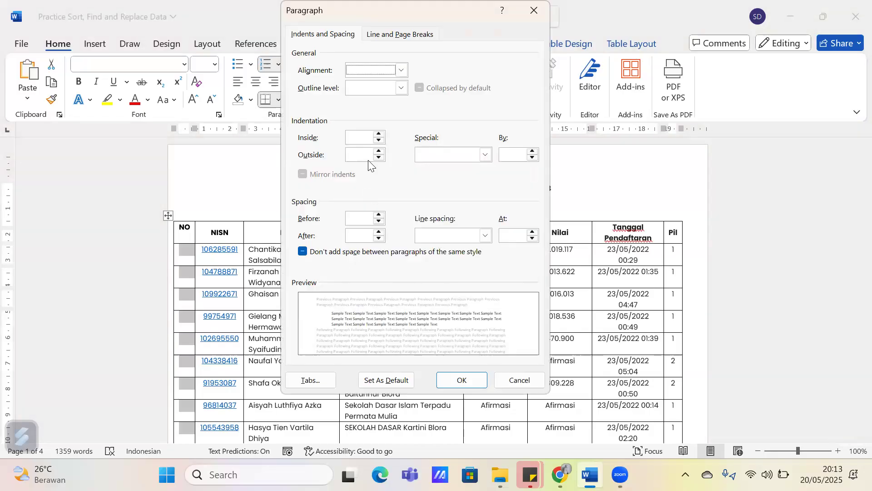
{"action": "left_click", "coordinate": [489, 158]}
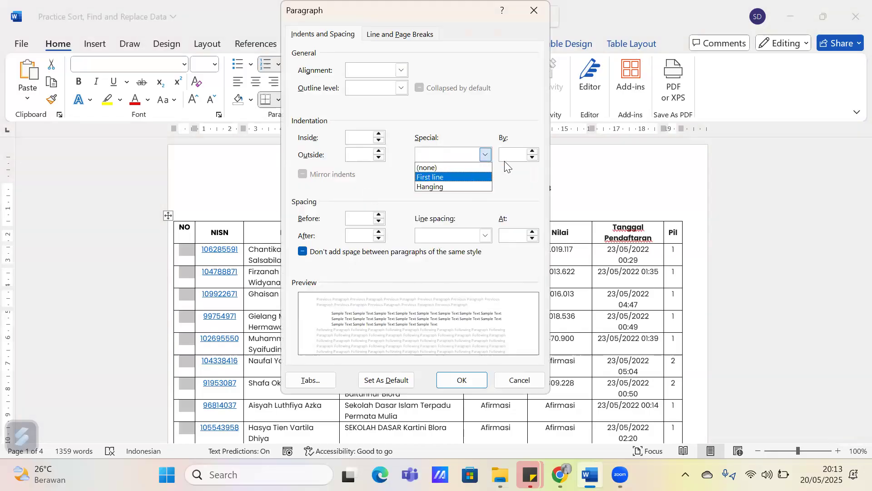
{"action": "left_click", "coordinate": [470, 178]}
{"action": "left_click_drag", "start_coordinate": [514, 154], "coordinate": [492, 151]}
{"action": "type", "text": "7"}
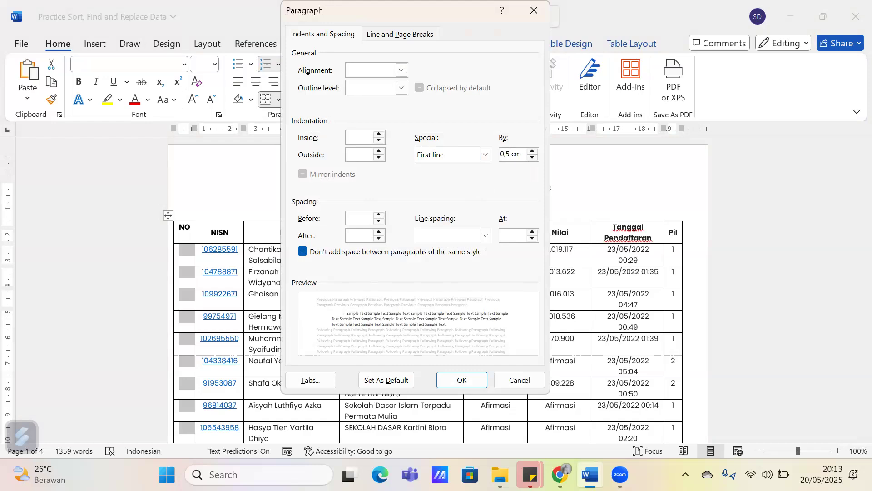
{"action": "key", "text": "Return"}
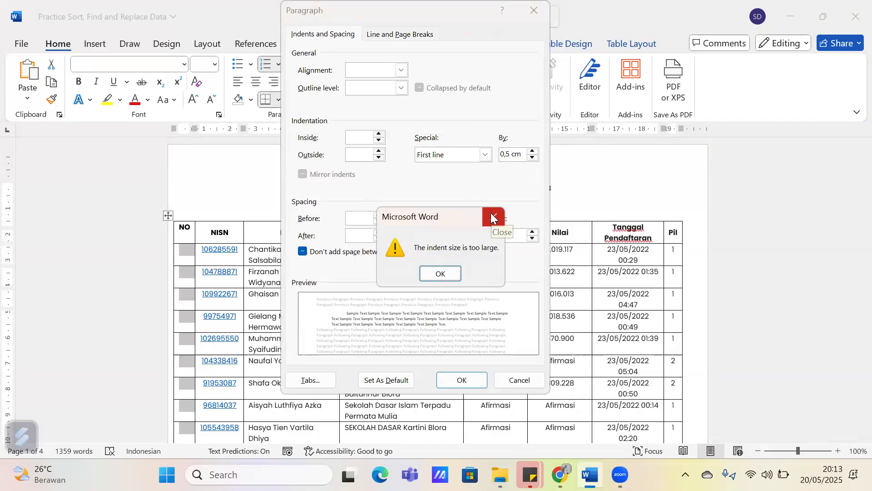
{"action": "left_click", "coordinate": [493, 219]}
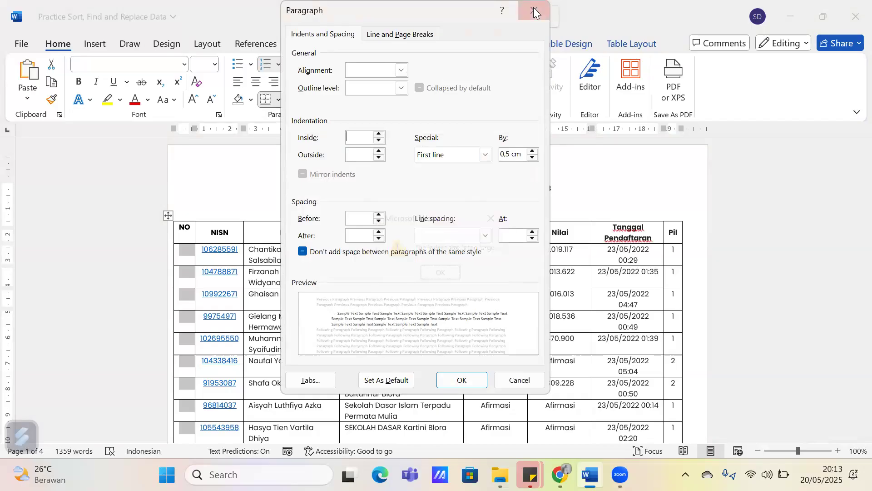
{"action": "left_click", "coordinate": [534, 10]}
Reselect the NO cells below the header through the last row and apply the 1. 2. 3. numbering format
{"action": "left_click", "coordinate": [189, 249]}
{"action": "left_click_drag", "start_coordinate": [187, 330], "coordinate": [187, 249]}
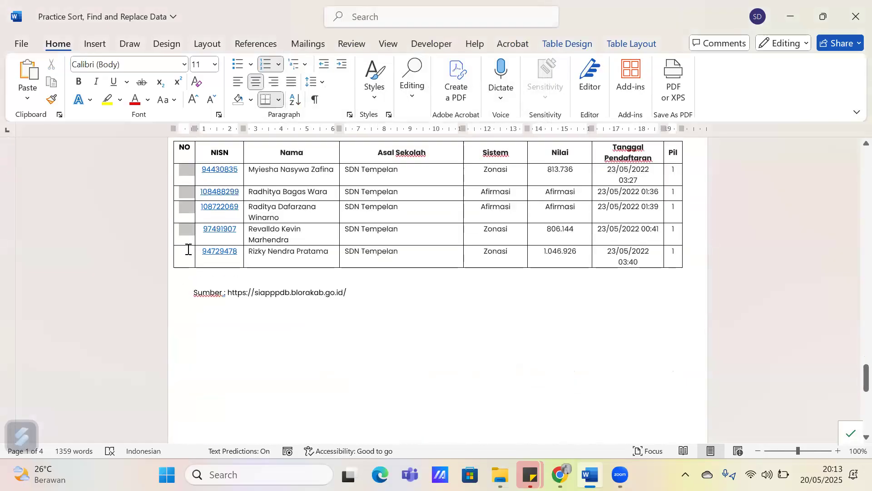
{"action": "left_click", "coordinate": [279, 64]}
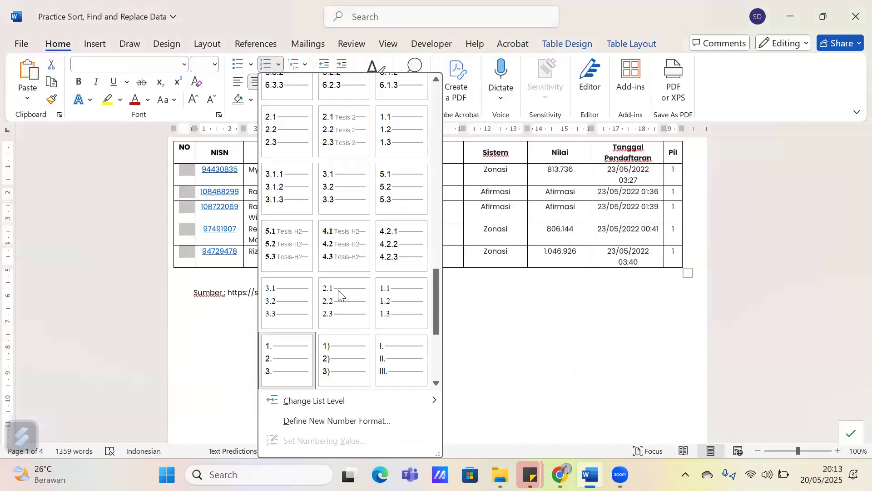
{"action": "left_click", "coordinate": [287, 359]}
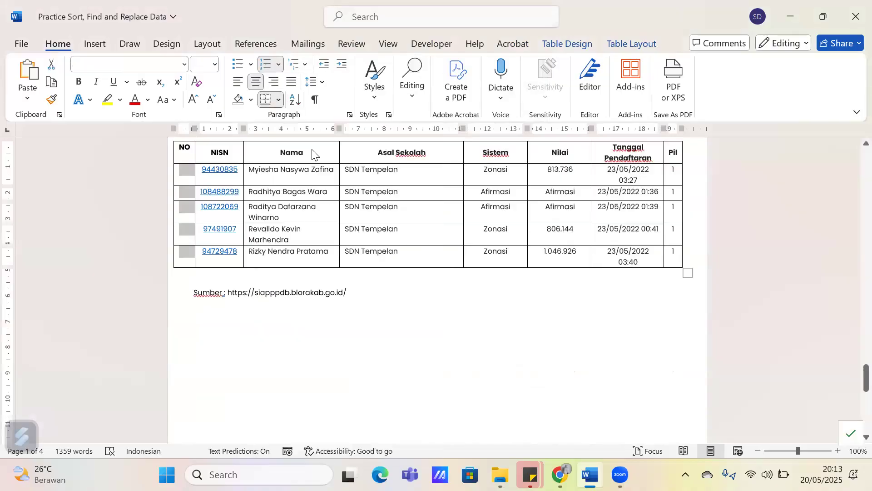
Set the NO cells' left indentation to 0 cm and special indentation to First line by 0,3 cm, and apply the settings
{"action": "left_click", "coordinate": [350, 115]}
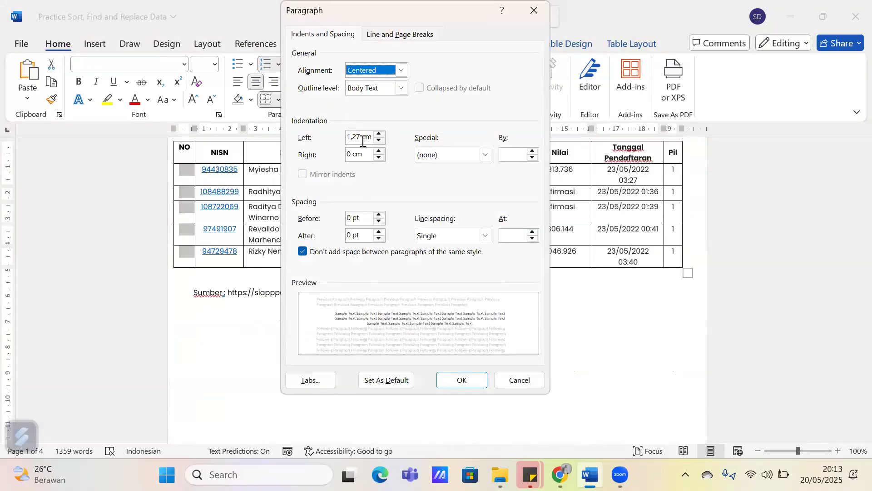
{"action": "left_click_drag", "start_coordinate": [363, 137], "coordinate": [343, 138]}
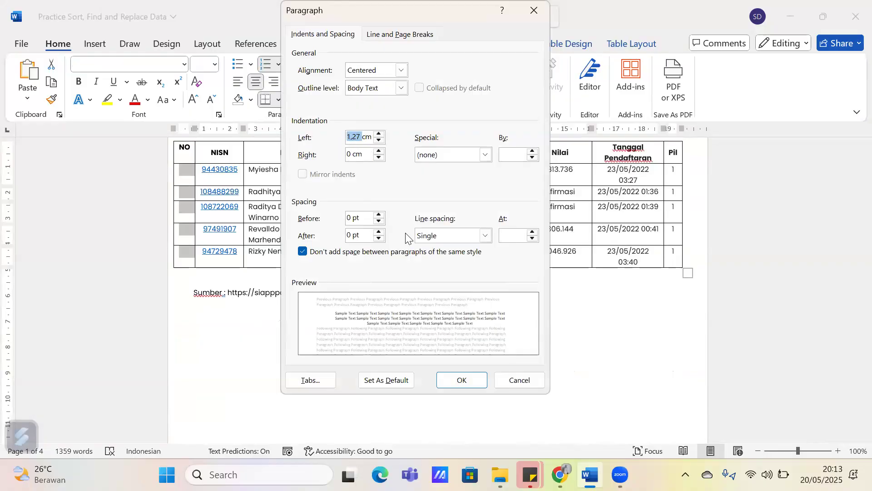
{"action": "type", "text": "0"}
{"action": "left_click", "coordinate": [449, 155]}
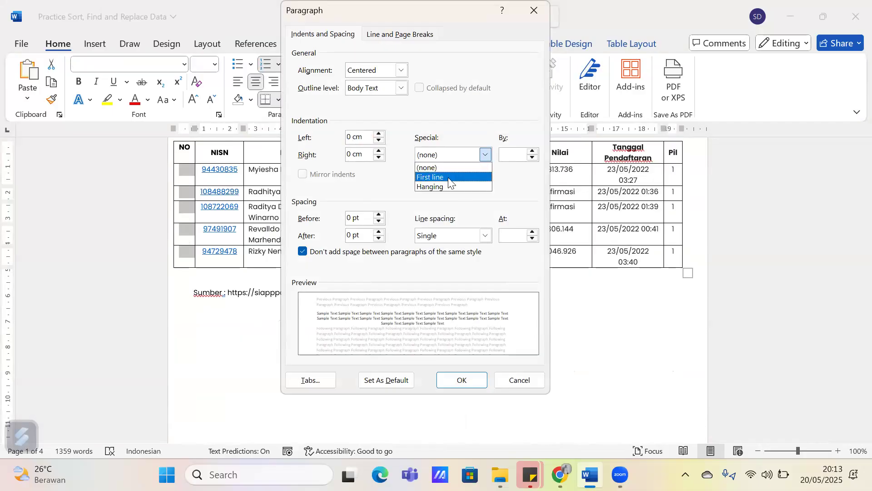
{"action": "left_click", "coordinate": [449, 177]}
{"action": "key", "text": "Tab"}
{"action": "type", "text": "0,"}
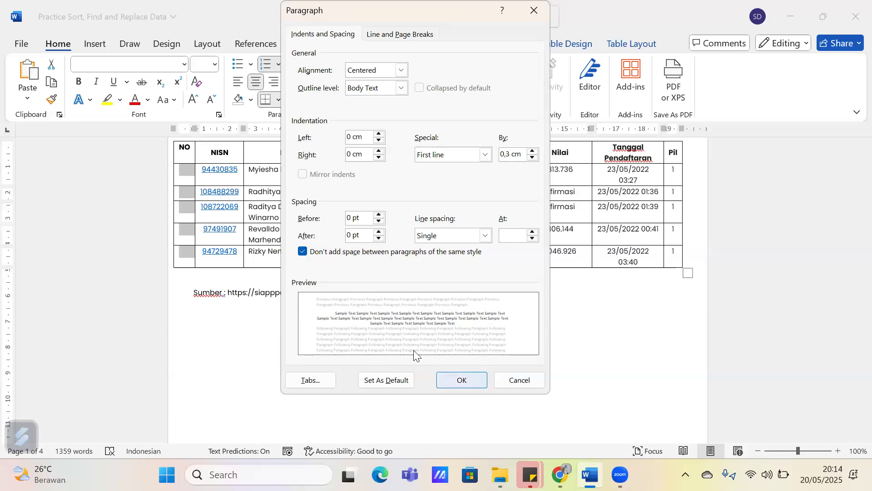
{"action": "left_click", "coordinate": [483, 381]}
{"action": "scroll", "coordinate": [193, 293], "scroll_direction": "up", "scroll_amount": 15}
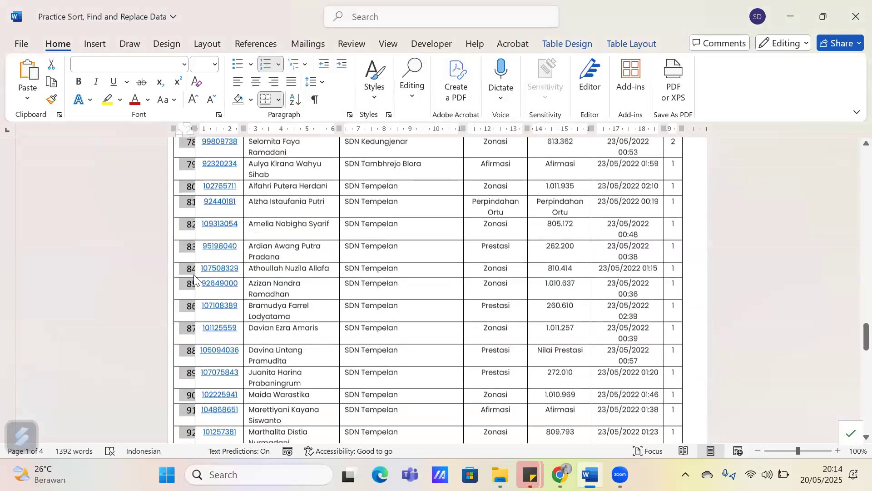
{"action": "scroll", "coordinate": [193, 272], "scroll_direction": "up", "scroll_amount": 20}
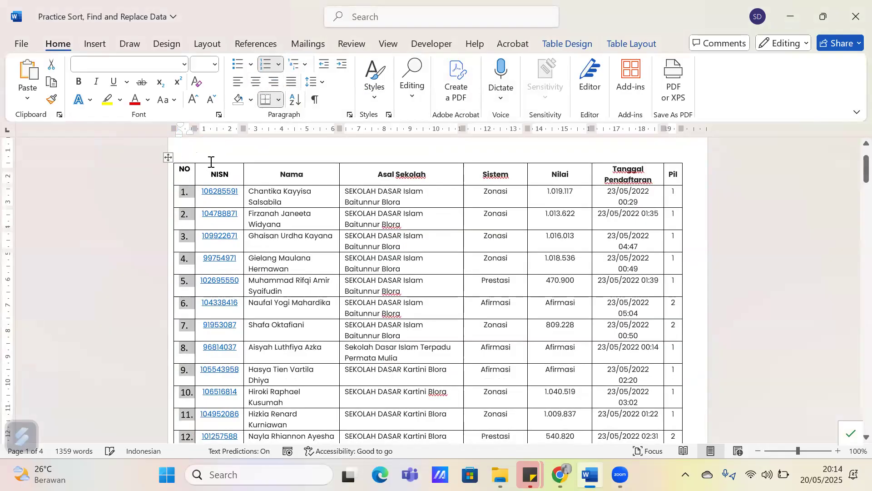
Examine the paragraph alignment and indentation settings of the numbers in the NO column
{"action": "left_click", "coordinate": [184, 198]}
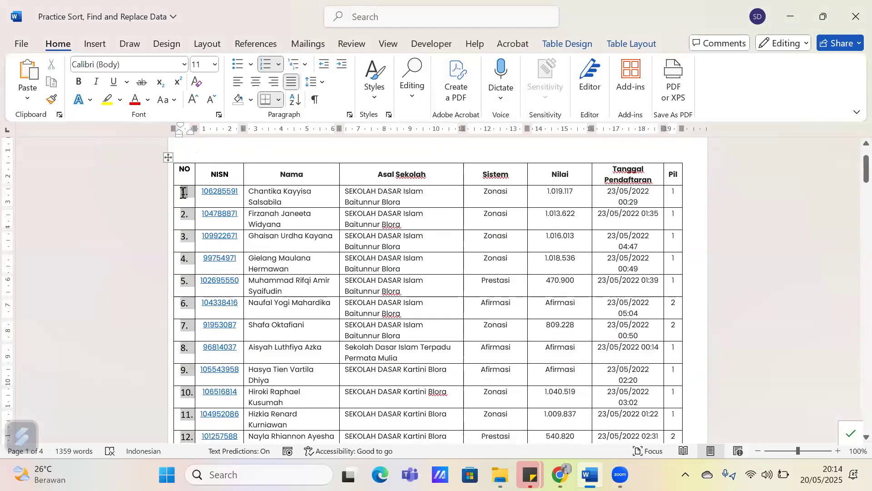
{"action": "left_click_drag", "start_coordinate": [185, 206], "coordinate": [184, 391]}
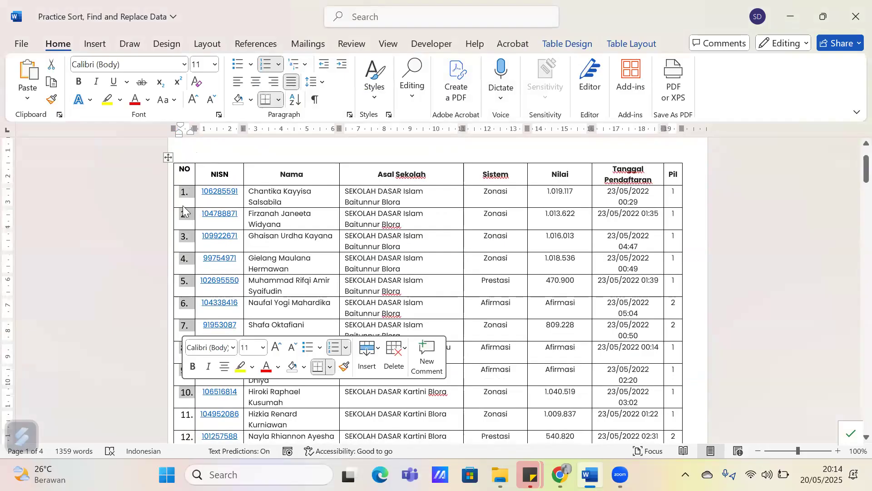
{"action": "left_click", "coordinate": [349, 115]}
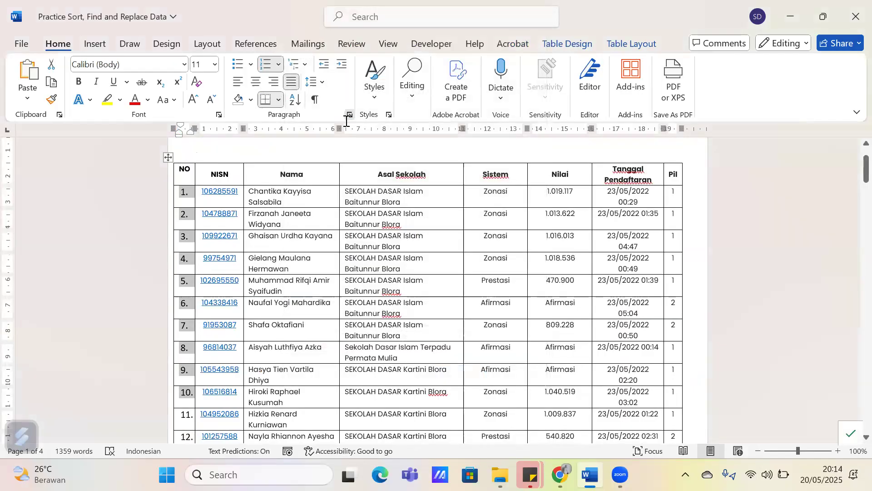
{"action": "left_click", "coordinate": [349, 115]}
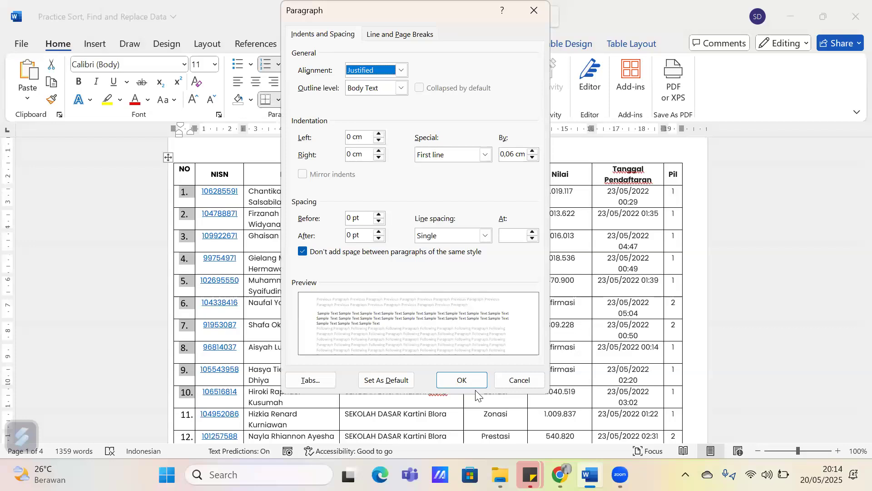
{"action": "left_click", "coordinate": [535, 10]}
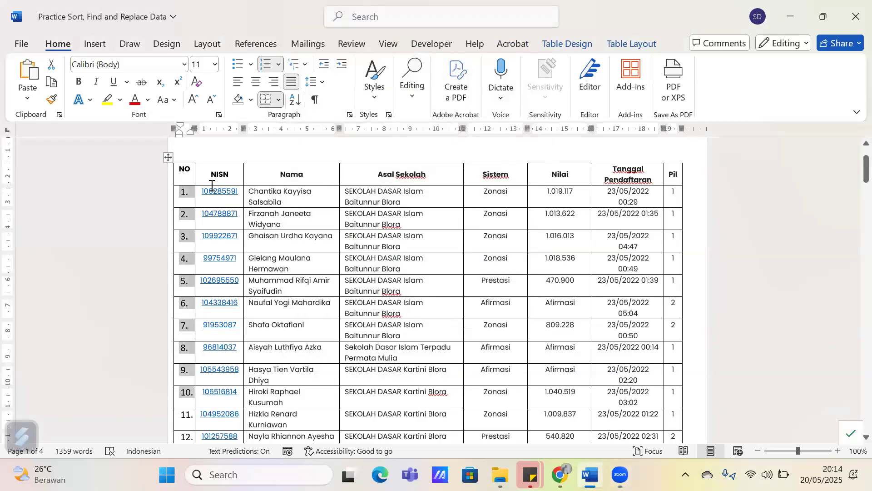
{"action": "left_click", "coordinate": [184, 195]}
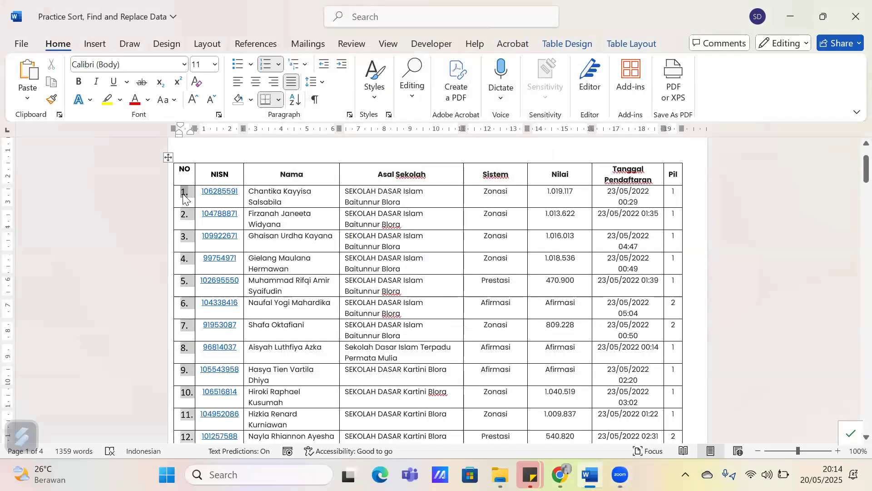
{"action": "left_click", "coordinate": [391, 288]}
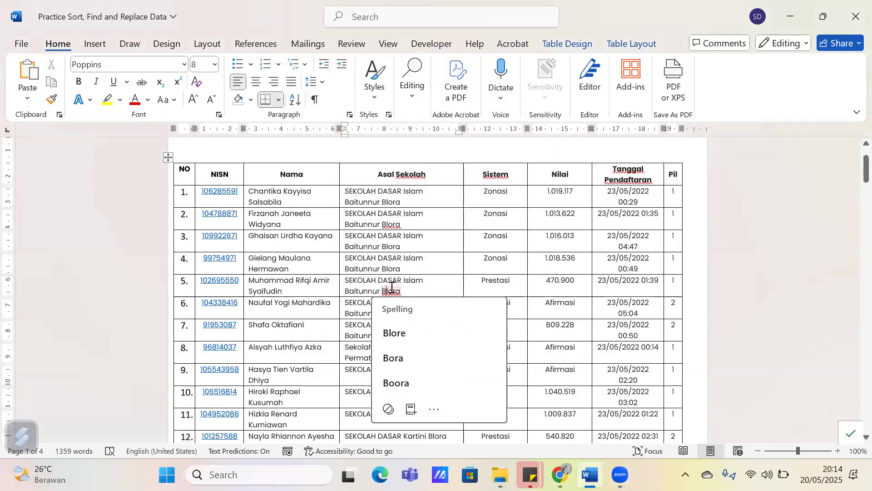
{"action": "right_click", "coordinate": [177, 193]}
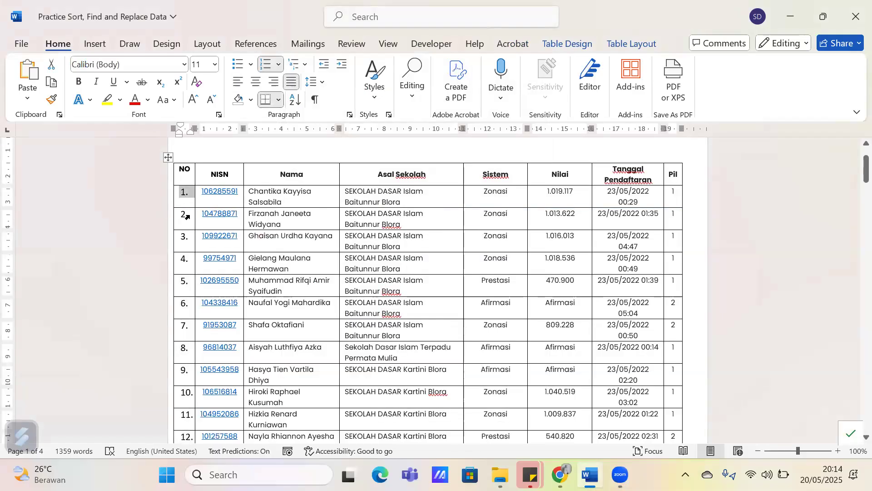
Check the automatic numbering in the NO column across all pages down to the table's last row
{"action": "scroll", "coordinate": [188, 218], "scroll_direction": "down", "scroll_amount": 1}
{"action": "scroll", "coordinate": [323, 262], "scroll_direction": "down", "scroll_amount": 10}
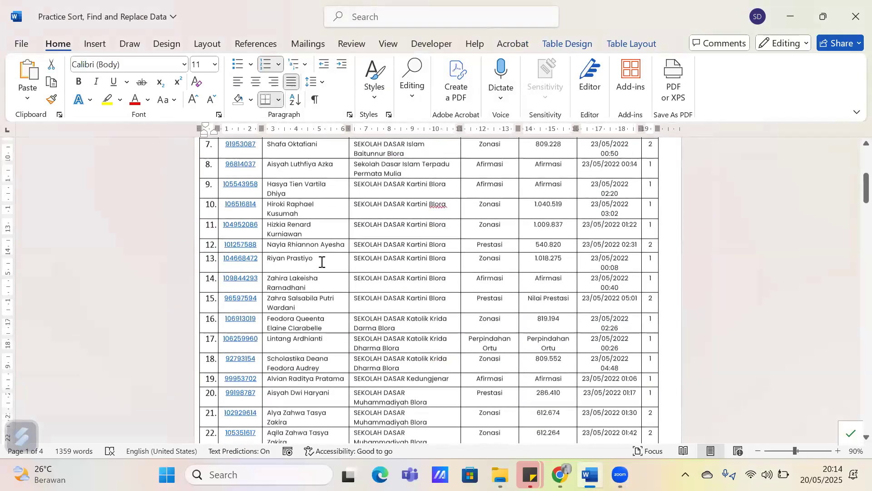
{"action": "scroll", "coordinate": [320, 262], "scroll_direction": "down", "scroll_amount": 15}
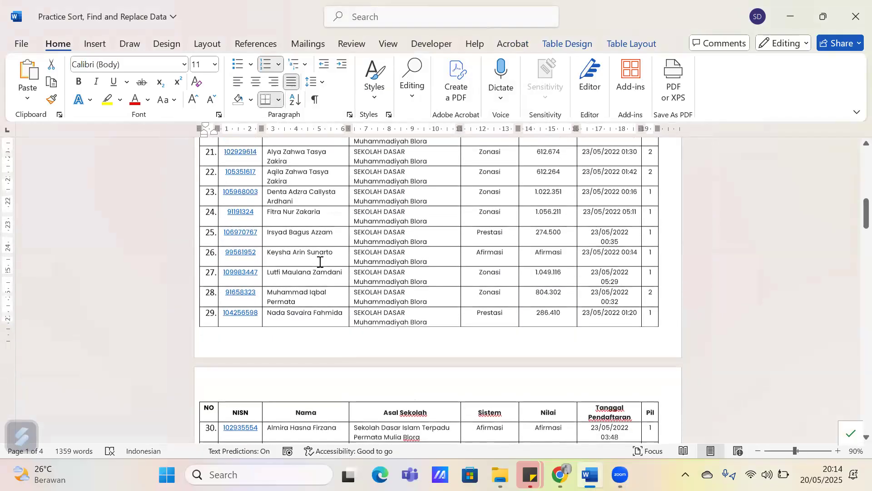
{"action": "scroll", "coordinate": [320, 262], "scroll_direction": "down", "scroll_amount": 8}
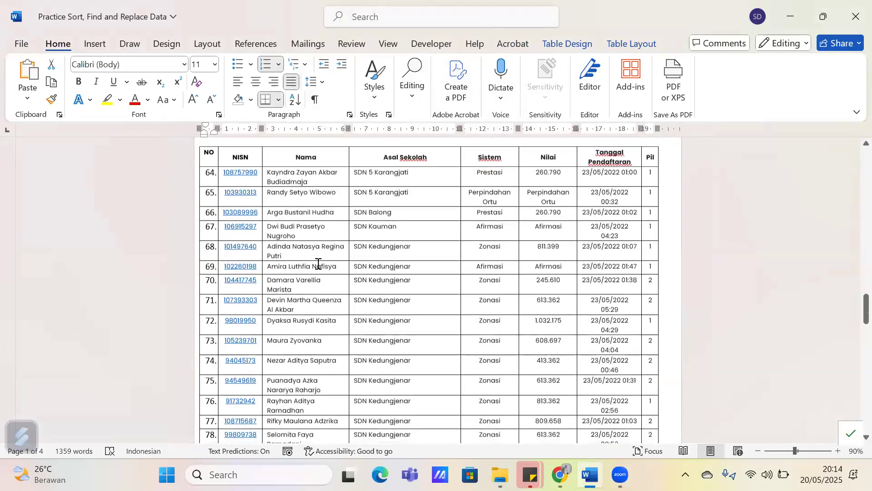
{"action": "scroll", "coordinate": [319, 264], "scroll_direction": "down", "scroll_amount": 8}
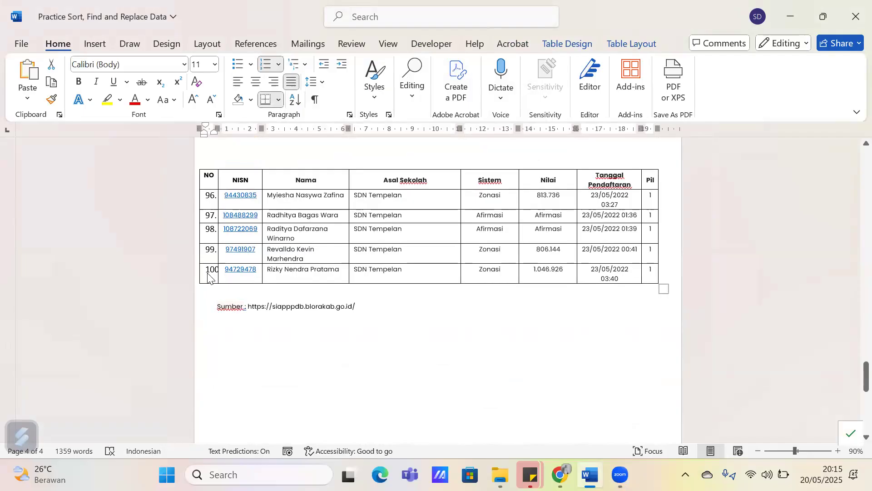
{"action": "left_click", "coordinate": [280, 216]}
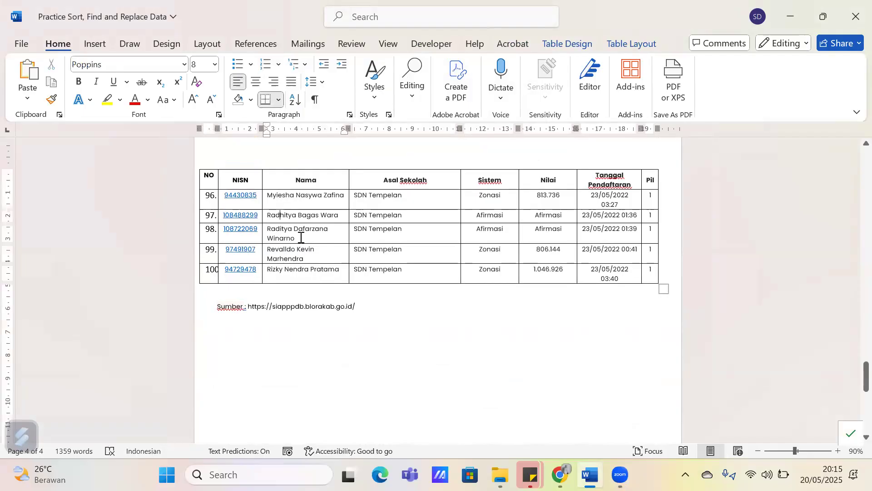
{"action": "scroll", "coordinate": [301, 238], "scroll_direction": "up", "scroll_amount": 6}
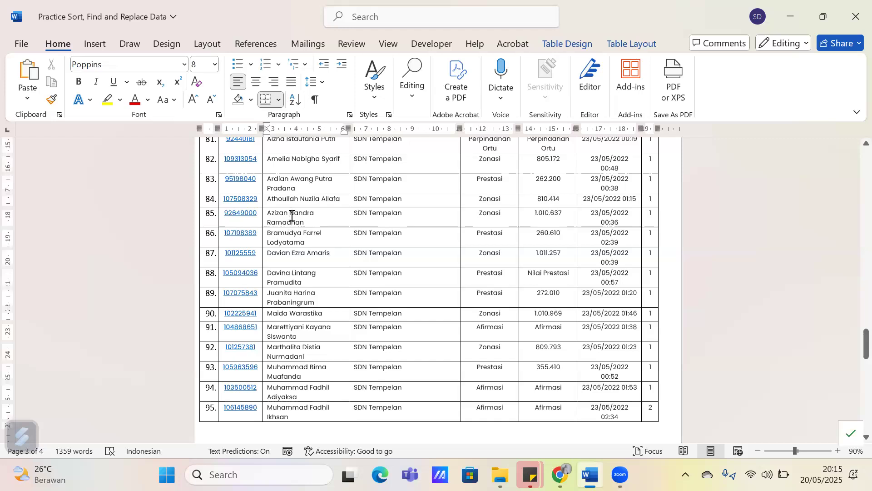
{"action": "scroll", "coordinate": [292, 216], "scroll_direction": "up", "scroll_amount": 8}
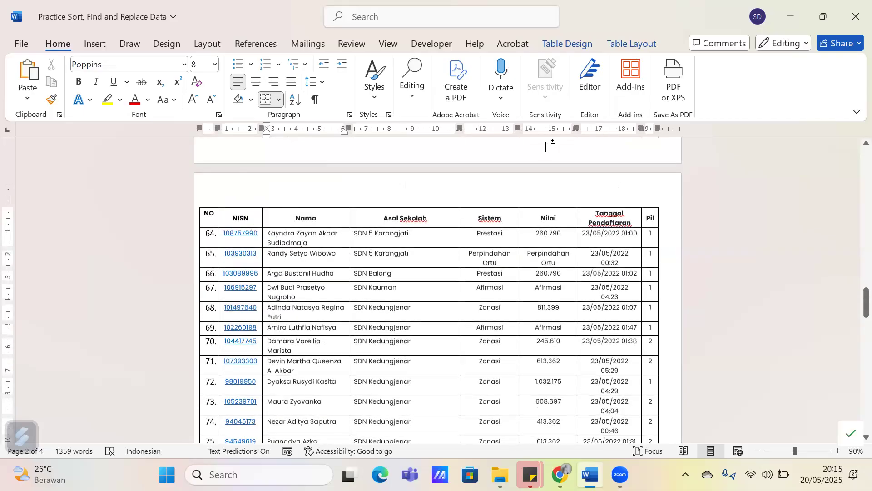
Sort the student table by the Nama column as text in ascending order
{"action": "left_click", "coordinate": [421, 254]}
{"action": "left_click", "coordinate": [616, 41]}
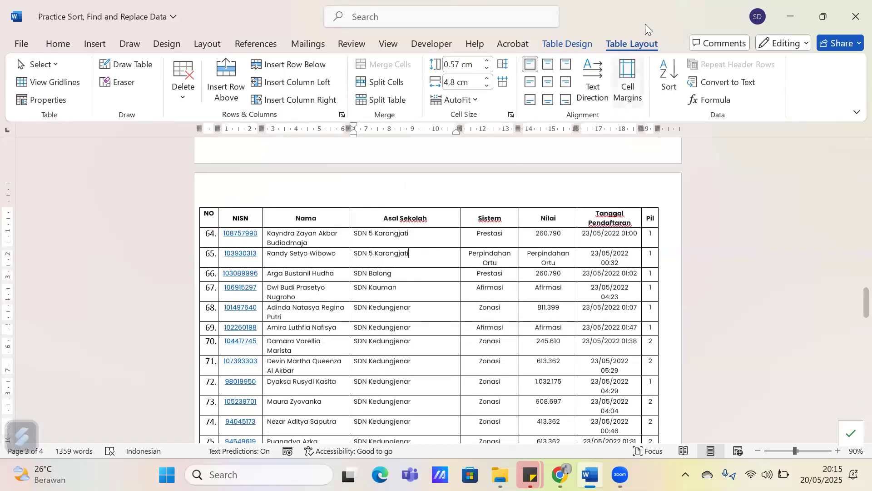
{"action": "left_click", "coordinate": [670, 79]}
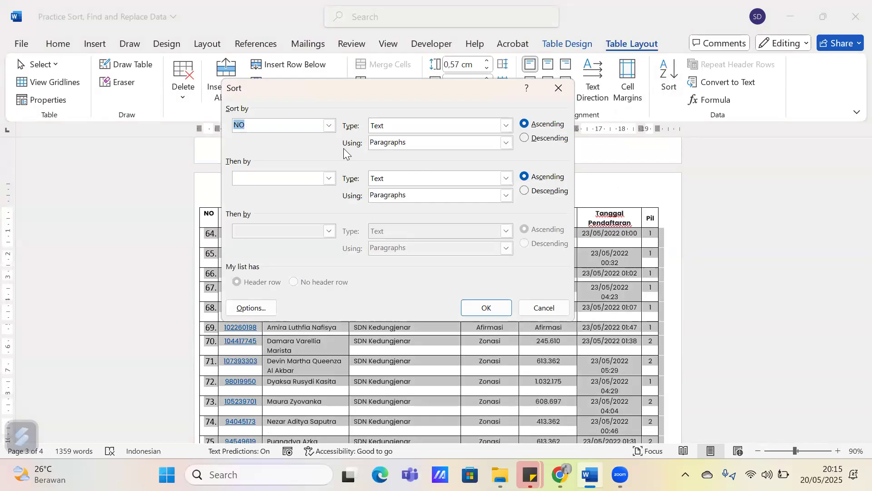
{"action": "left_click", "coordinate": [326, 128]}
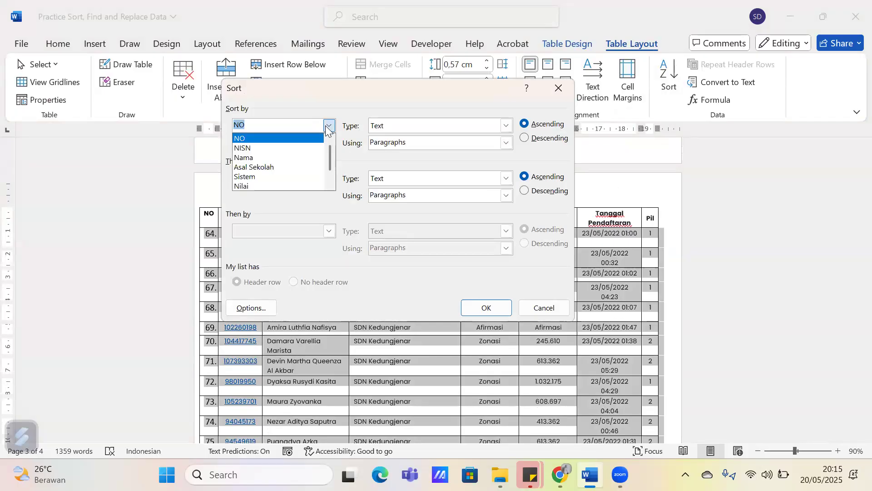
{"action": "left_click", "coordinate": [282, 160]}
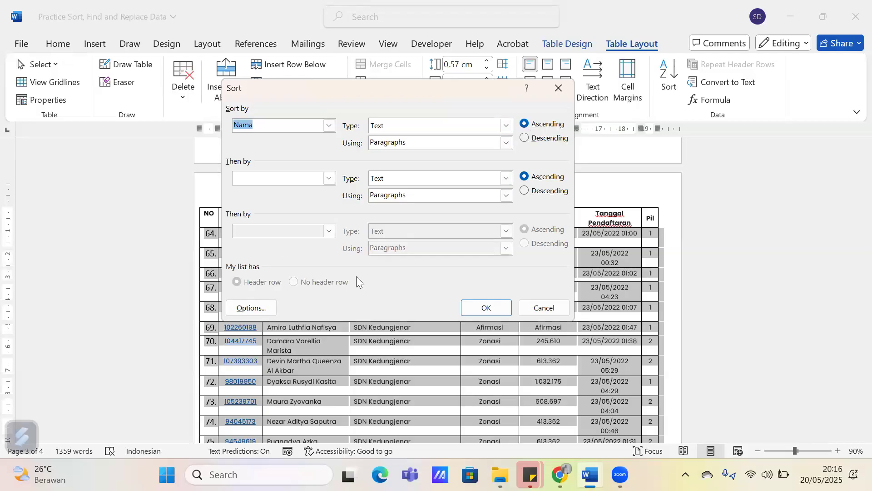
{"action": "left_click", "coordinate": [483, 307]}
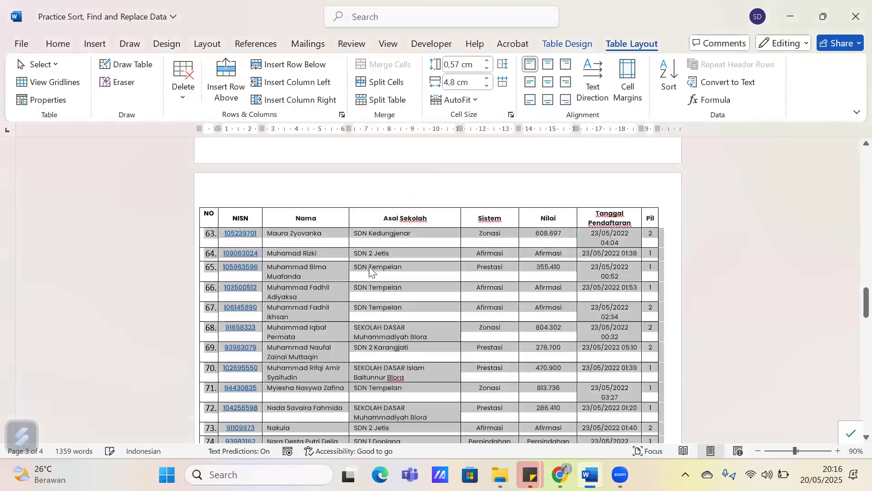
Check the order of the names and their matching row data in the sorted table
{"action": "scroll", "coordinate": [370, 267], "scroll_direction": "up", "scroll_amount": 20}
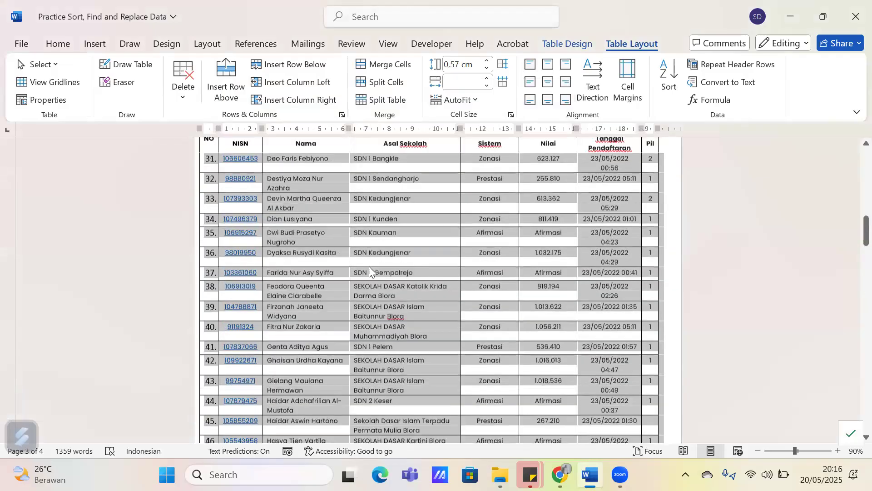
{"action": "scroll", "coordinate": [273, 181], "scroll_direction": "down", "scroll_amount": 3}
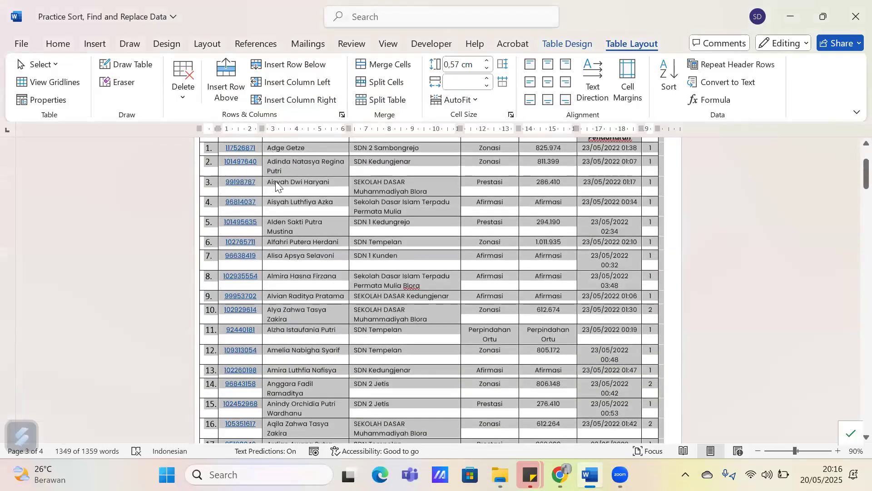
{"action": "scroll", "coordinate": [277, 186], "scroll_direction": "up", "scroll_amount": 1}
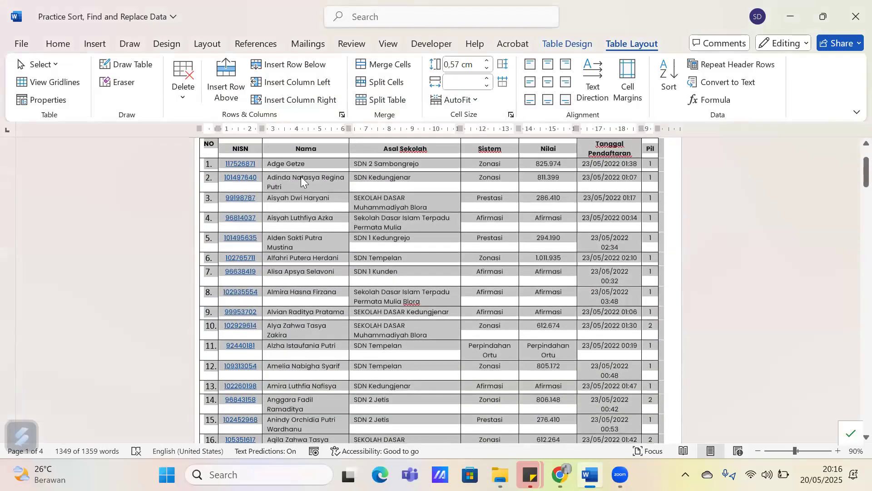
{"action": "left_click", "coordinate": [281, 165]}
{"action": "left_click_drag", "start_coordinate": [269, 164], "coordinate": [318, 183]}
{"action": "left_click_drag", "start_coordinate": [419, 159], "coordinate": [649, 159]}
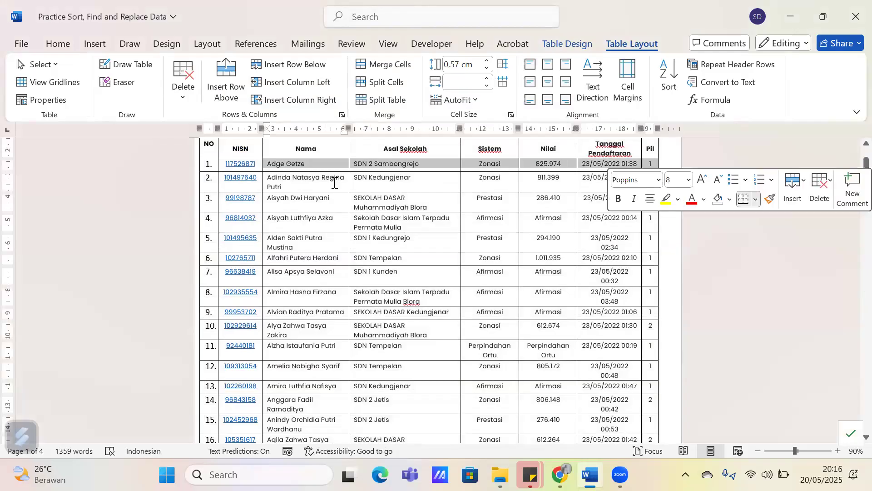
{"action": "left_click", "coordinate": [334, 182]}
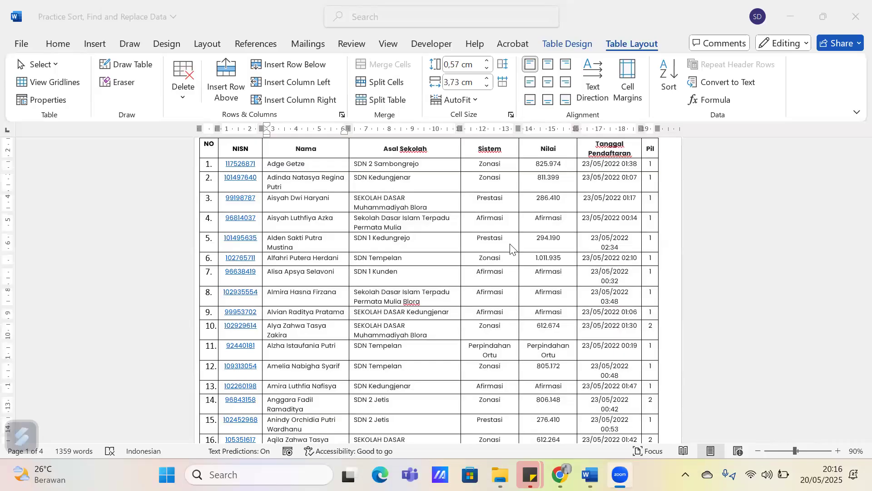
{"action": "left_click", "coordinate": [383, 267]}
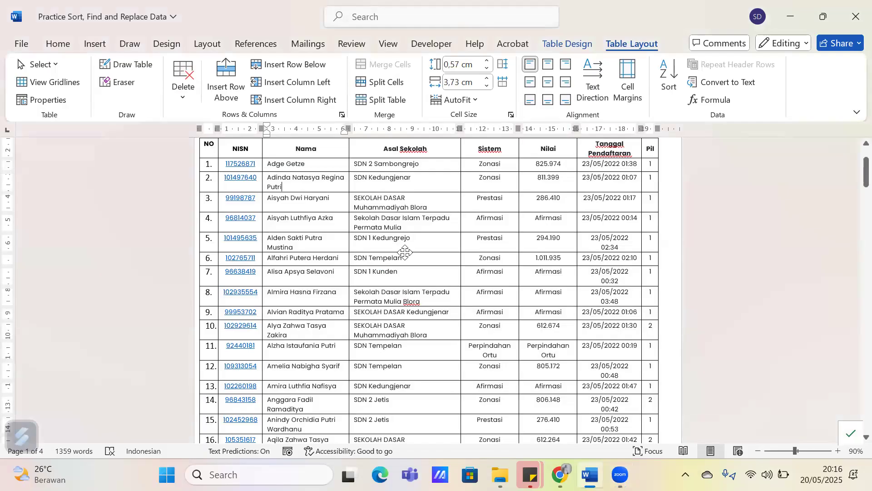
{"action": "scroll", "coordinate": [406, 255], "scroll_direction": "up", "scroll_amount": 1}
{"action": "left_click", "coordinate": [279, 190]}
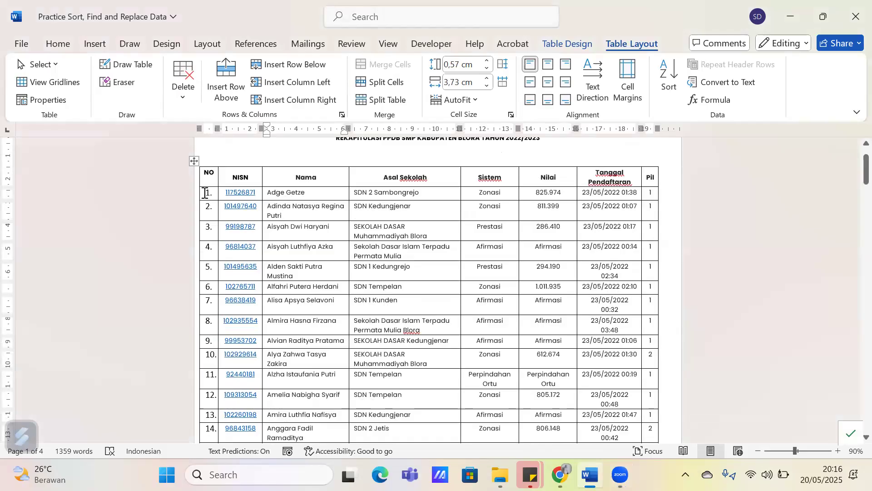
Try deleting the entire rows of the numbered cells in the NO column, and undo the deletion
{"action": "mouse_move", "coordinate": [211, 290]}
{"action": "left_mouse_down"}
{"action": "mouse_move", "coordinate": [207, 384]}
{"action": "mouse_move", "coordinate": [210, 244]}
{"action": "mouse_move", "coordinate": [211, 282]}
{"action": "left_mouse_up"}
{"action": "left_click", "coordinate": [211, 284]}
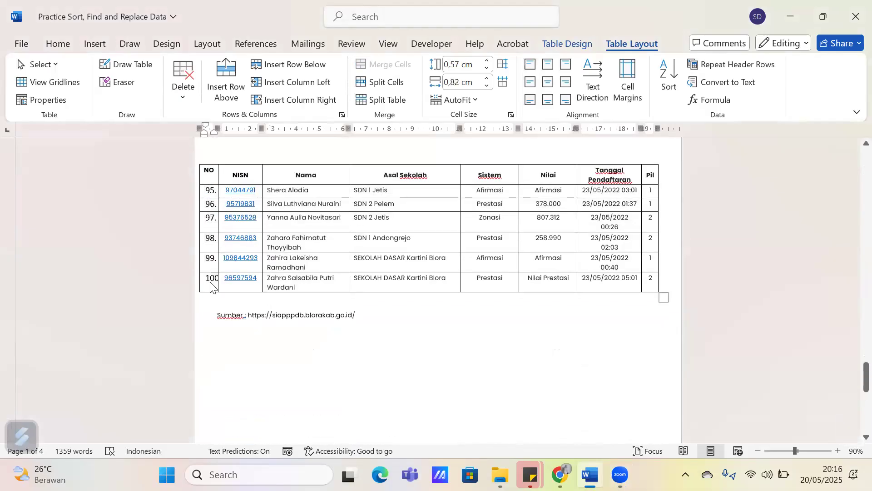
{"action": "left_click", "coordinate": [213, 277]}
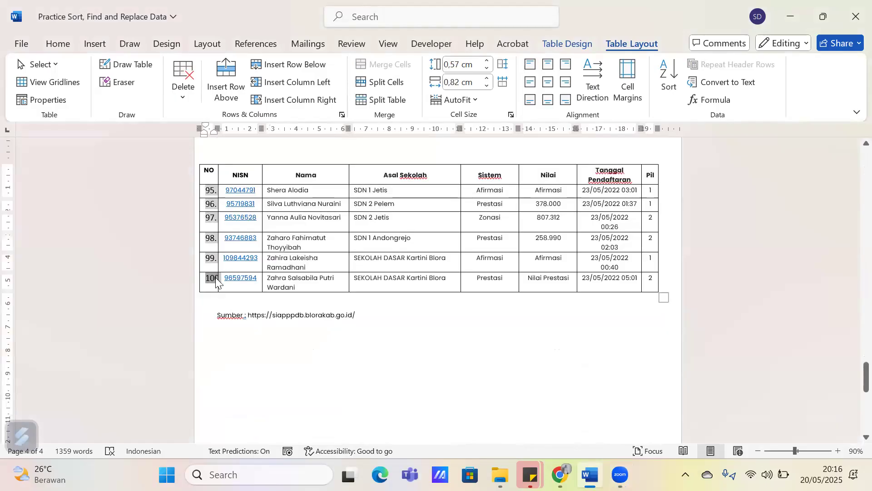
{"action": "left_click", "coordinate": [207, 279]}
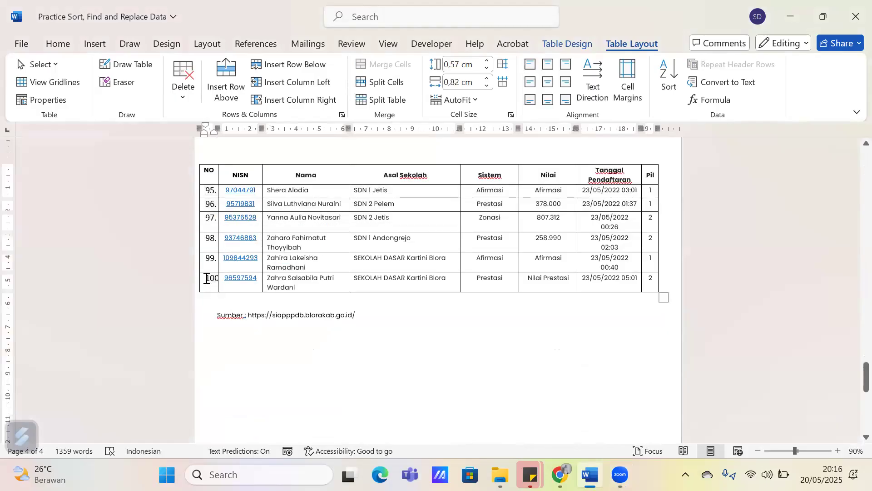
{"action": "left_click_drag", "start_coordinate": [208, 170], "coordinate": [208, 245]}
{"action": "key", "text": "BackSpace"}
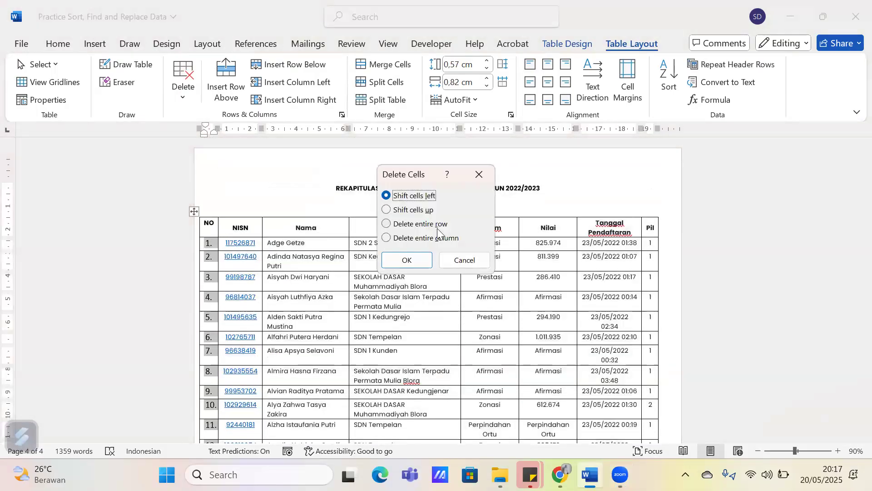
{"action": "left_click", "coordinate": [443, 225]}
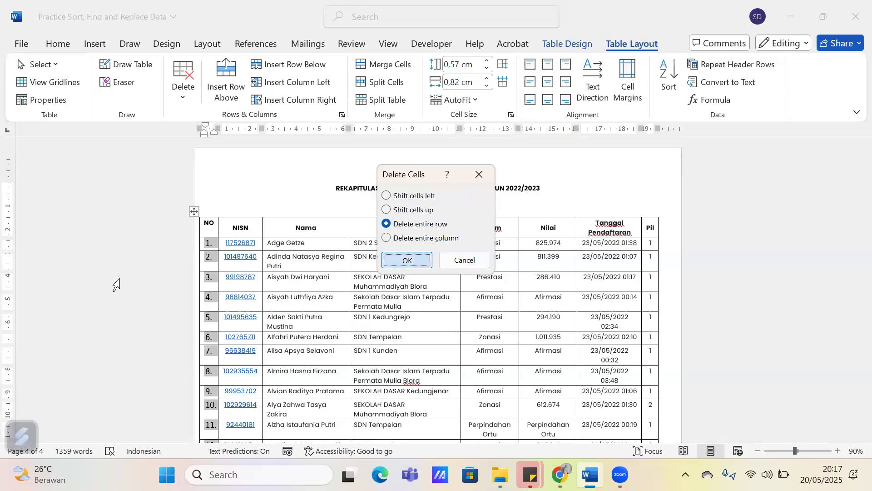
{"action": "key", "text": "Return"}
{"action": "key", "text": "ctrl+z"}
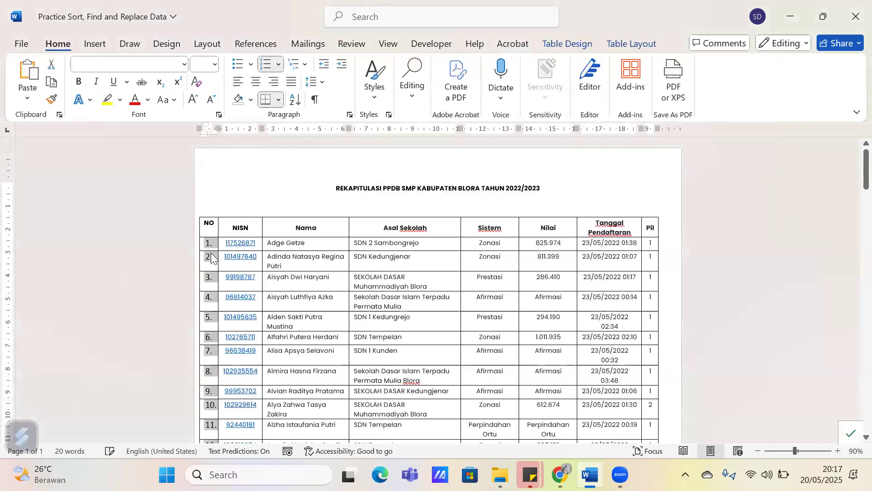
Delete the entire NO column from the student table
{"action": "right_click", "coordinate": [211, 254]}
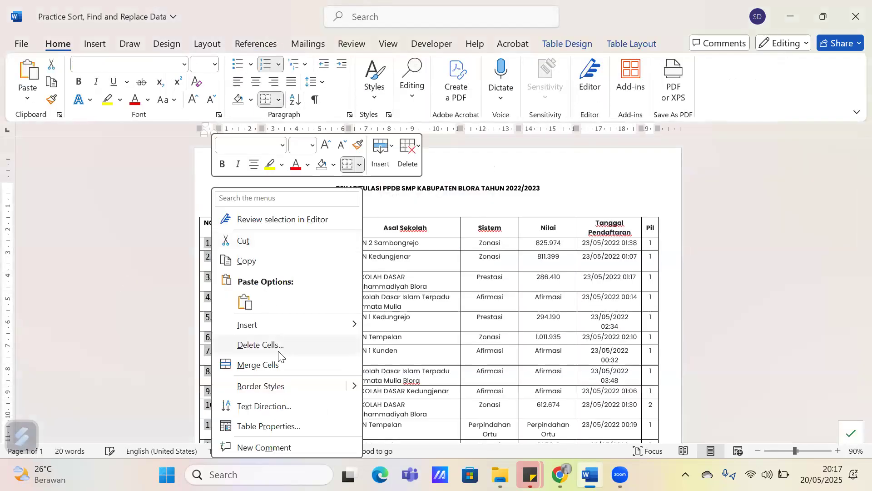
{"action": "left_click", "coordinate": [279, 351]}
{"action": "left_click", "coordinate": [397, 234]}
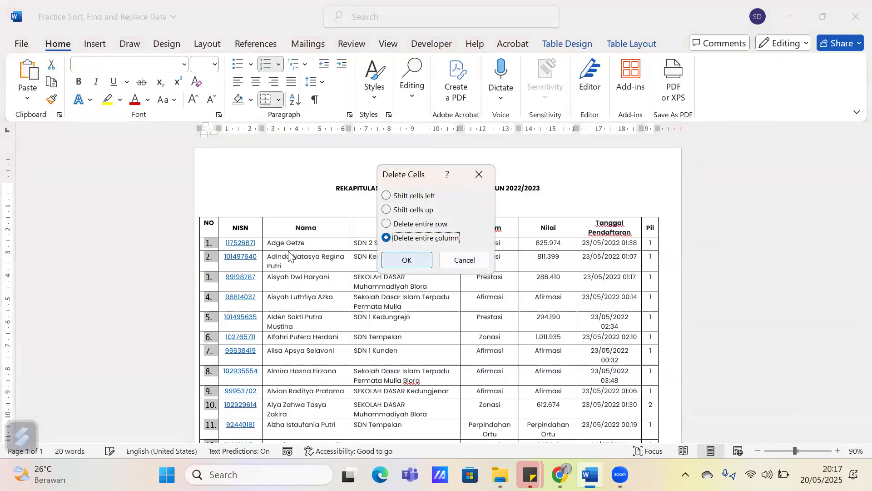
{"action": "key", "text": "Return"}
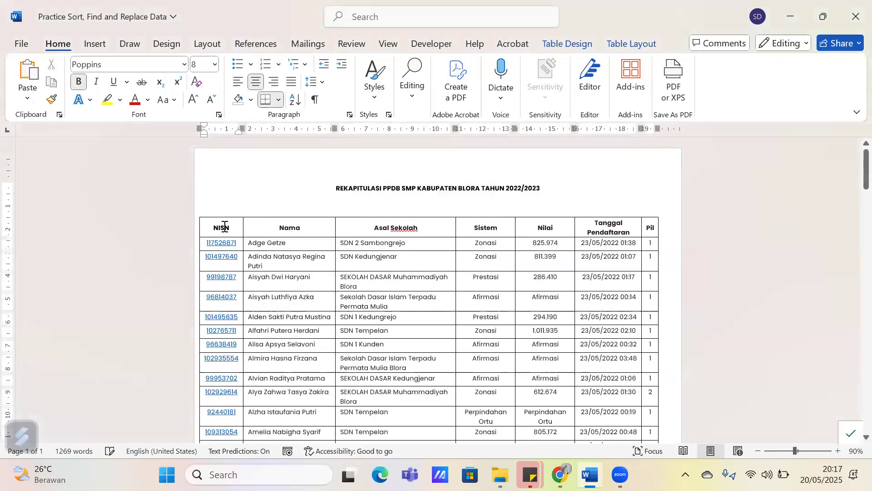
Insert a new blank column to the left of the NISN column
{"action": "left_click", "coordinate": [225, 359], "text": "shift"}
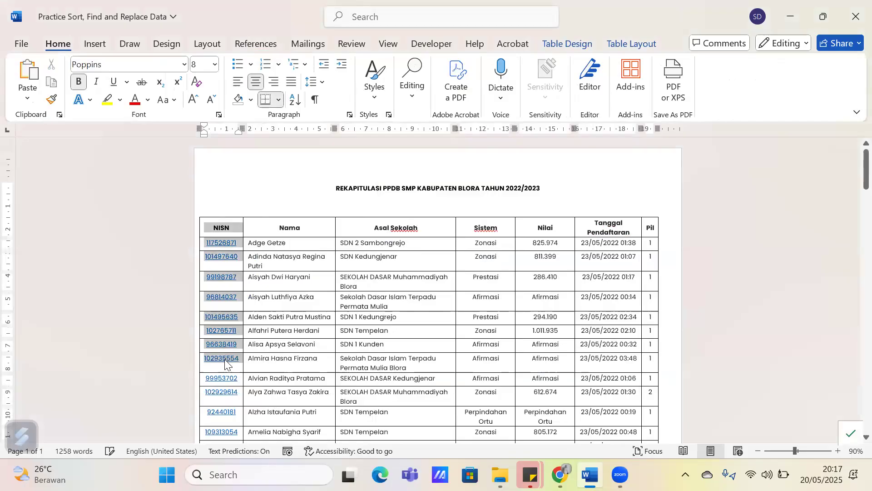
{"action": "right_click", "coordinate": [221, 226]}
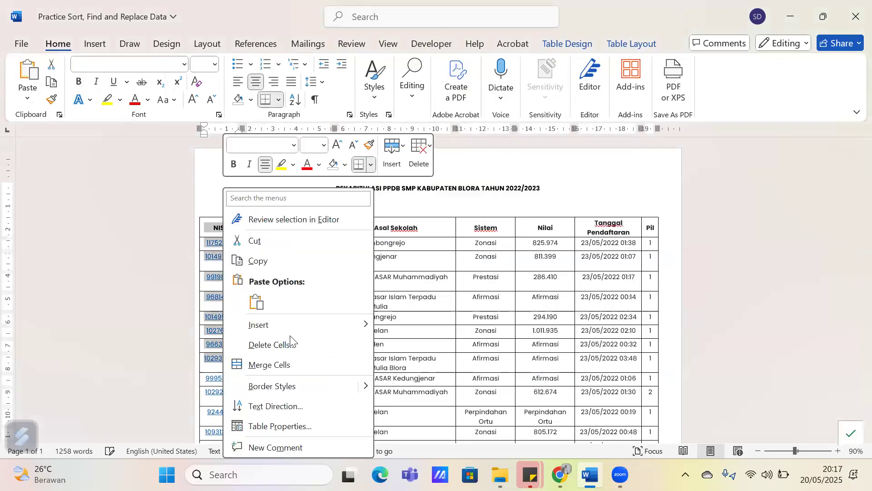
{"action": "mouse_move", "coordinate": [293, 332]}
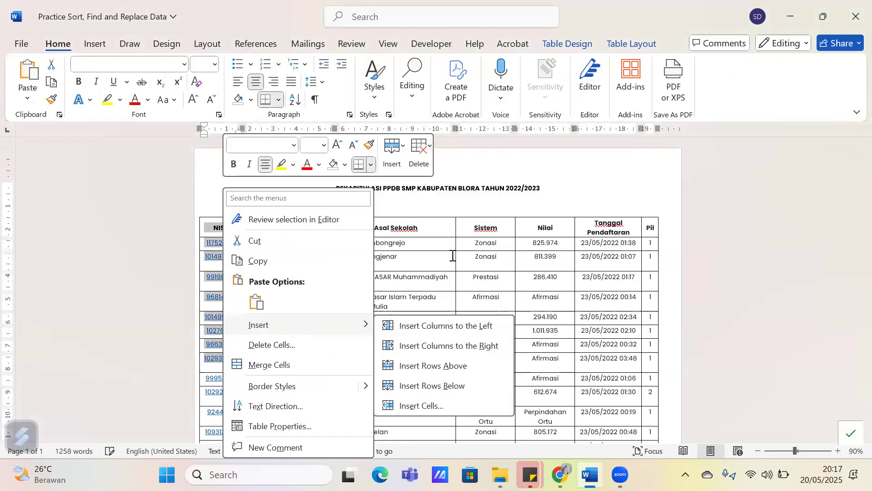
{"action": "key", "text": "Escape"}
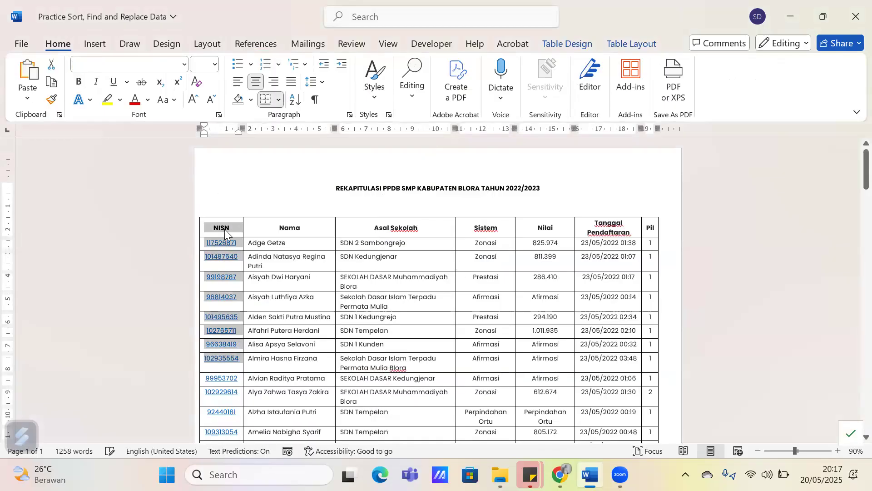
{"action": "right_click", "coordinate": [312, 344]}
{"action": "mouse_move", "coordinate": [359, 324]}
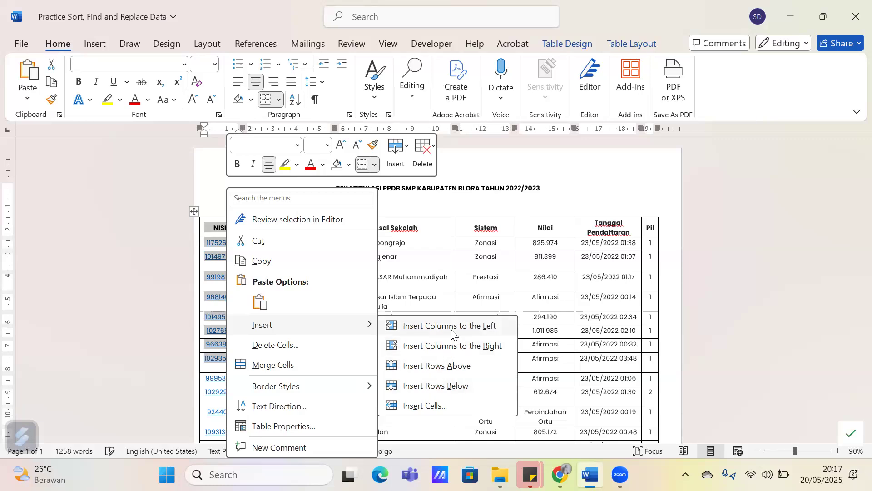
{"action": "left_click", "coordinate": [418, 335]}
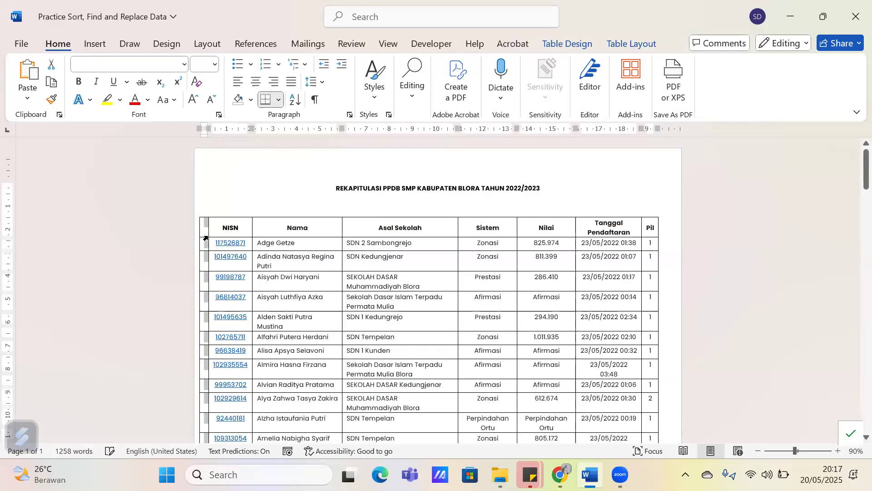
Widen the new first column and the NISN column, and enter the header No in the new column
{"action": "left_click_drag", "start_coordinate": [208, 228], "coordinate": [216, 228]}
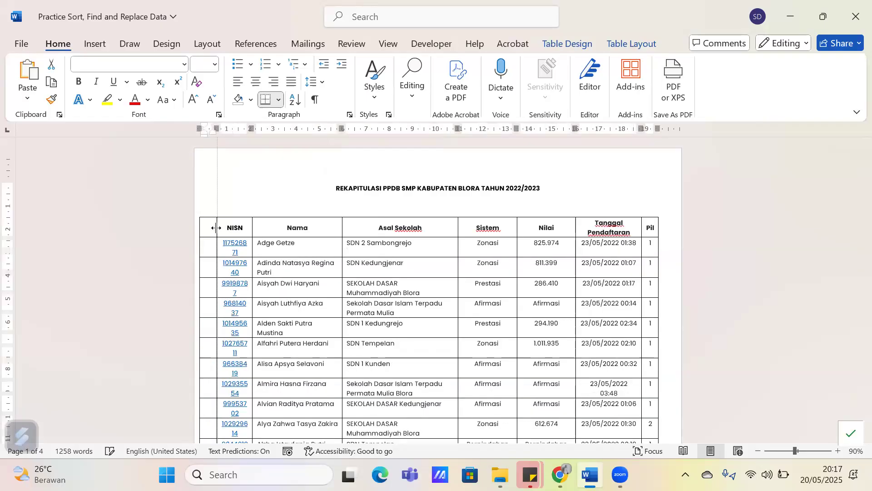
{"action": "double_click", "coordinate": [254, 227]}
{"action": "left_click", "coordinate": [208, 227]}
{"action": "type", "text": "No"}
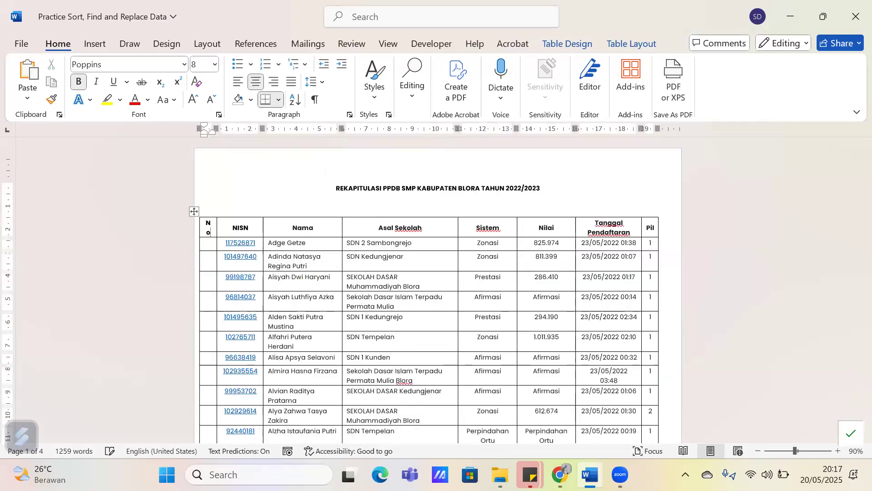
Select the empty cells below the No header through the table's last row and apply a numbering format
{"action": "left_click", "coordinate": [208, 243]}
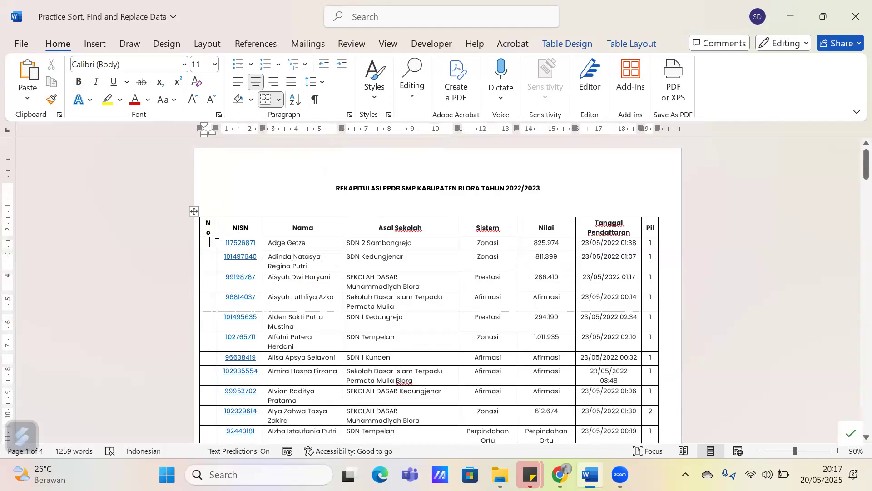
{"action": "mouse_move", "coordinate": [209, 242]}
{"action": "left_mouse_down"}
{"action": "mouse_move", "coordinate": [202, 303]}
{"action": "mouse_move", "coordinate": [204, 291]}
{"action": "mouse_move", "coordinate": [209, 320]}
{"action": "left_mouse_up"}
{"action": "scroll", "coordinate": [206, 300], "scroll_direction": "down", "scroll_amount": 10}
{"action": "scroll", "coordinate": [202, 301], "scroll_direction": "down", "scroll_amount": 15}
{"action": "scroll", "coordinate": [202, 304], "scroll_direction": "up", "scroll_amount": 3}
{"action": "scroll", "coordinate": [204, 291], "scroll_direction": "up", "scroll_amount": 4}
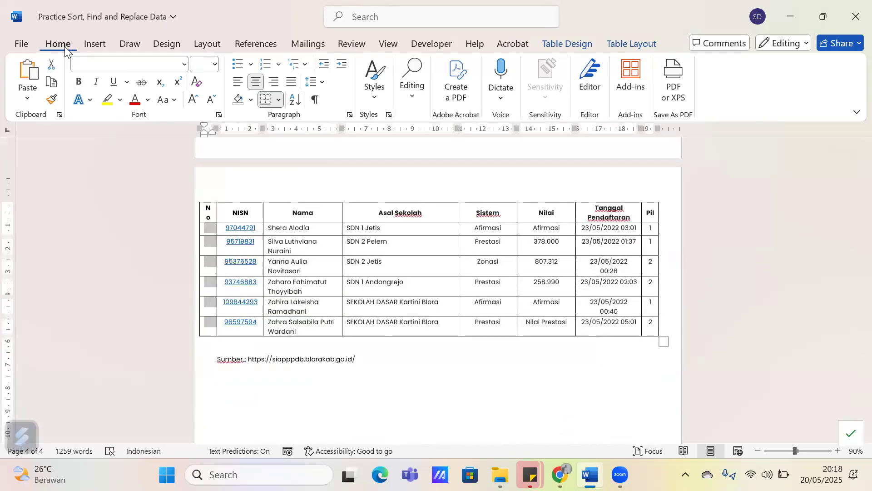
{"action": "left_click", "coordinate": [278, 64]}
{"action": "left_click", "coordinate": [303, 218]}
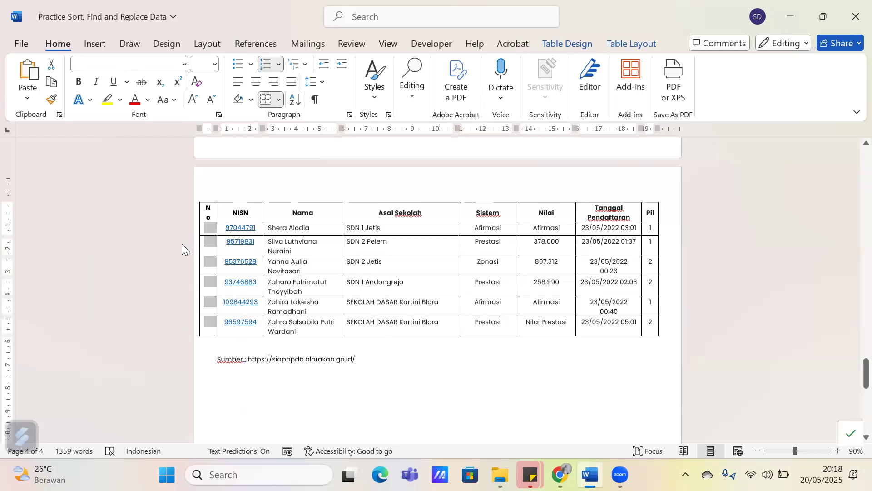
Reselect the empty cells under the No header, from the table's last row up to its first row
{"action": "left_click", "coordinate": [350, 114]}
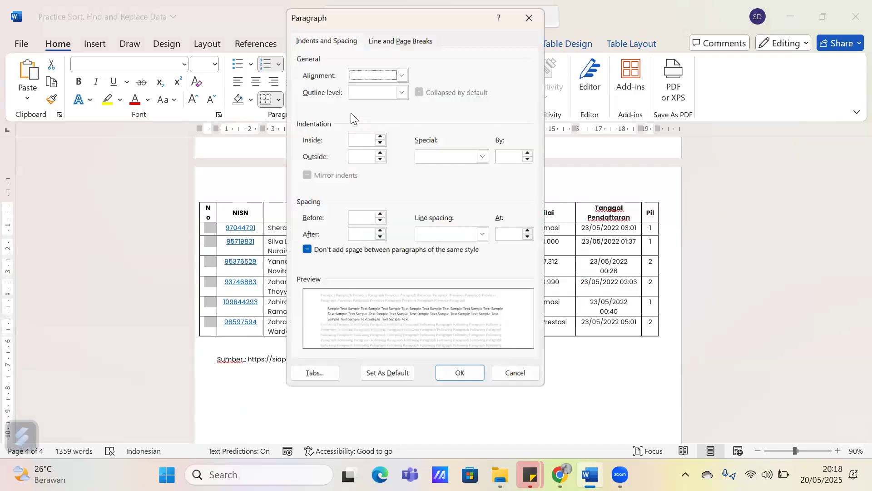
{"action": "left_click", "coordinate": [534, 10]}
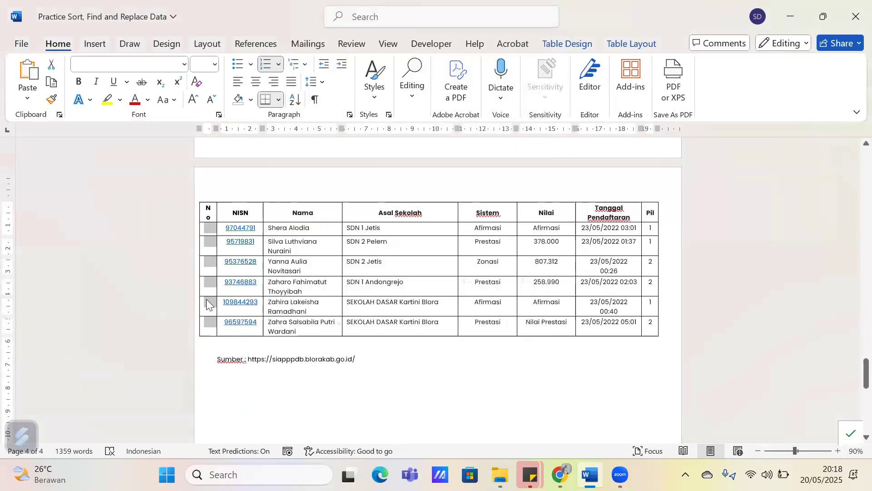
{"action": "left_click", "coordinate": [209, 324]}
{"action": "left_click_drag", "start_coordinate": [203, 181], "coordinate": [201, 174]}
{"action": "scroll", "coordinate": [201, 173], "scroll_direction": "up", "scroll_amount": 20}
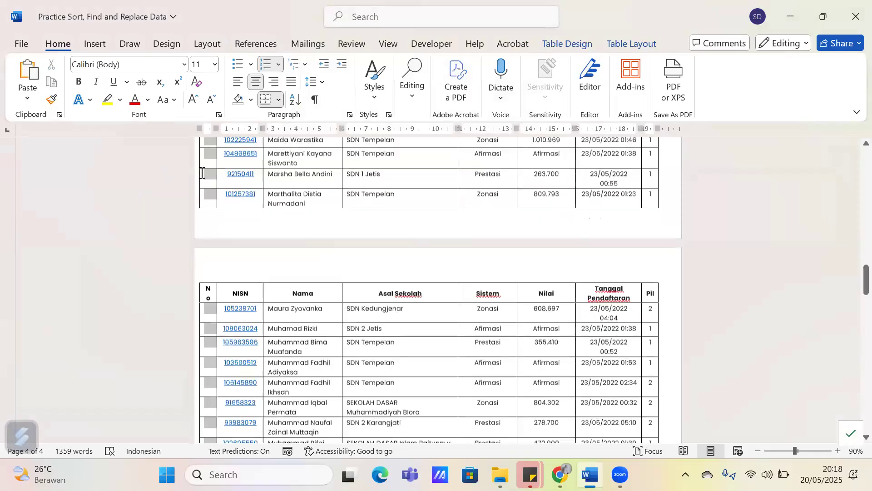
{"action": "scroll", "coordinate": [212, 259], "scroll_direction": "up", "scroll_amount": 3}
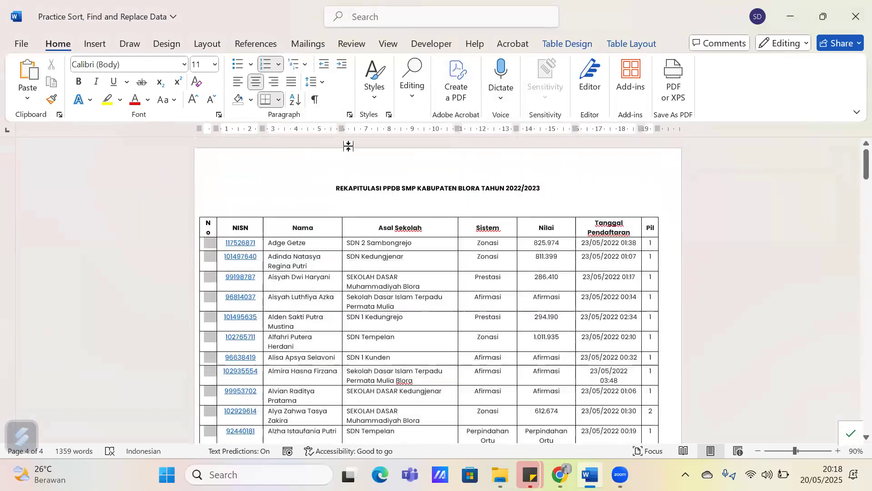
Set the No cells' left indentation to 0 cm and their hanging indent to 0,5 cm, and deselect the column
{"action": "left_click", "coordinate": [350, 114]}
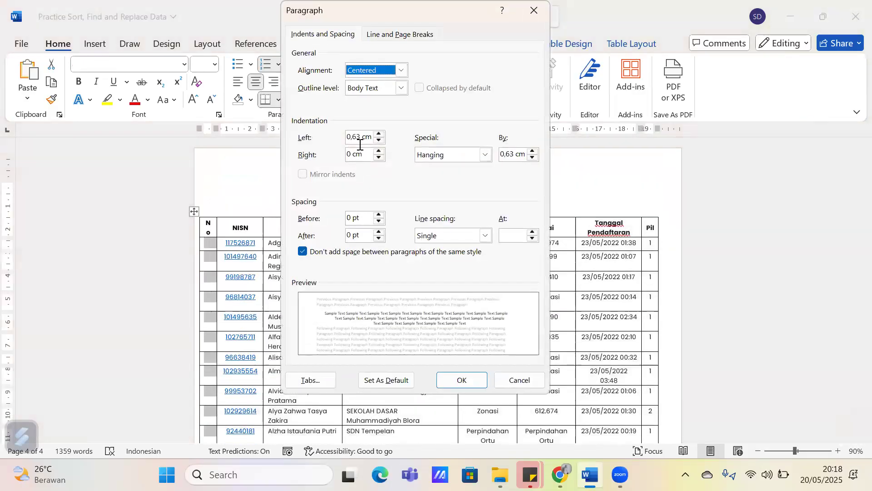
{"action": "left_click", "coordinate": [317, 139]}
{"action": "type", "text": "0"}
{"action": "left_click", "coordinate": [514, 156]}
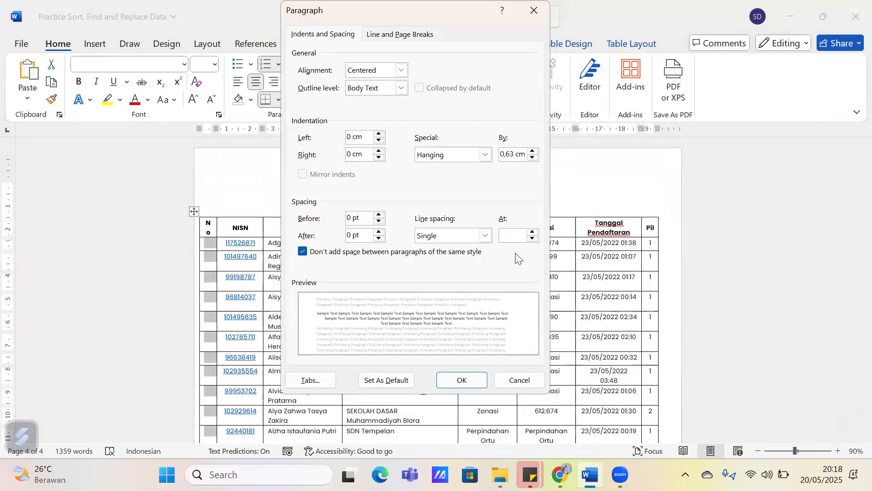
{"action": "key", "text": "BackSpace"}
{"action": "key", "text": "BackSpace"}
{"action": "type", "text": "5"}
{"action": "left_click", "coordinate": [468, 378]}
{"action": "scroll", "coordinate": [214, 300], "scroll_direction": "down", "scroll_amount": 4}
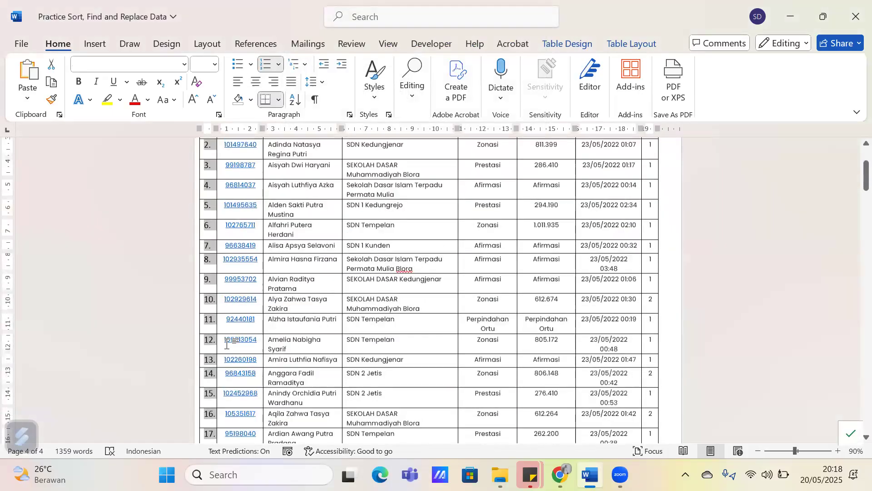
{"action": "scroll", "coordinate": [210, 318], "scroll_direction": "up", "scroll_amount": 3}
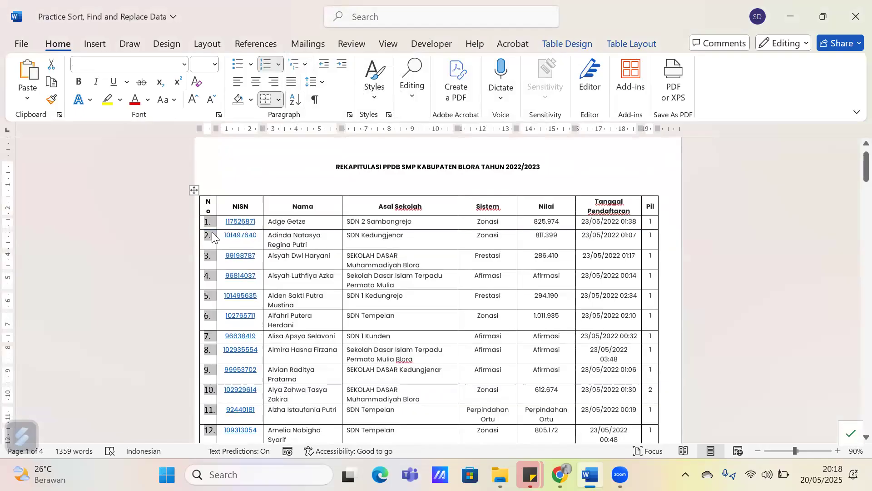
{"action": "left_click", "coordinate": [380, 235]}
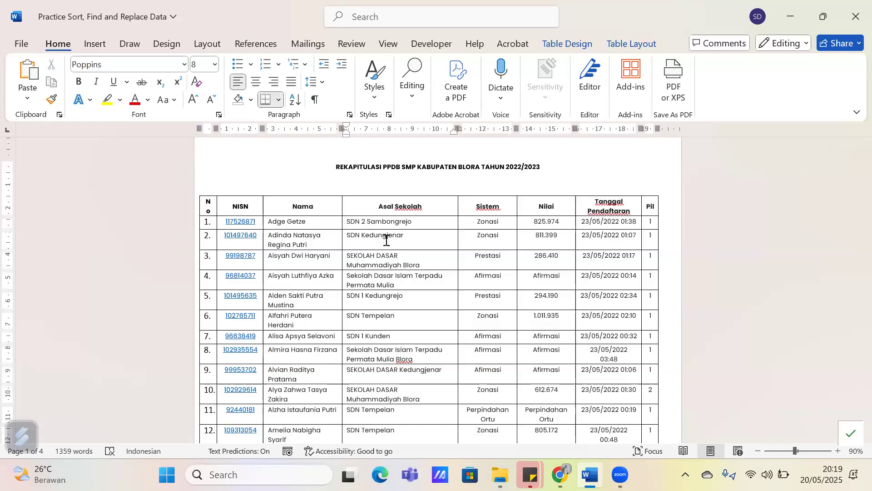
{"action": "scroll", "coordinate": [443, 262], "scroll_direction": "down", "scroll_amount": 1}
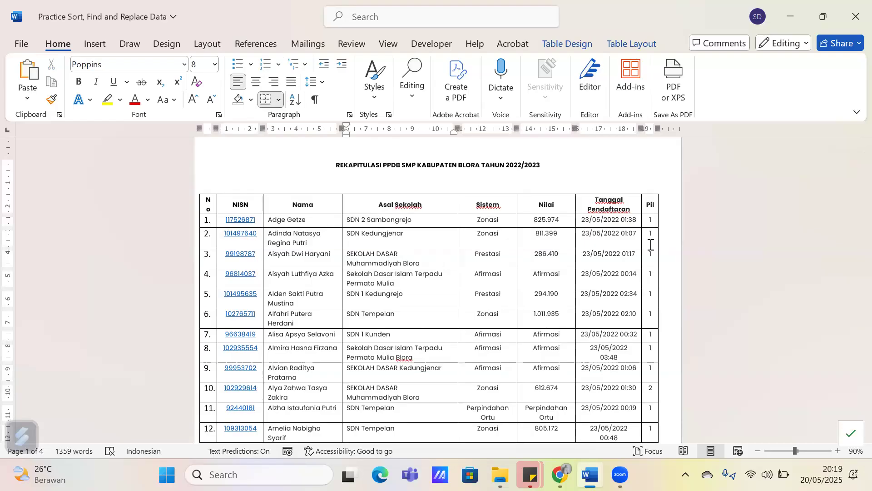
{"action": "left_click", "coordinate": [604, 235]}
{"action": "scroll", "coordinate": [604, 236], "scroll_direction": "down", "scroll_amount": 2}
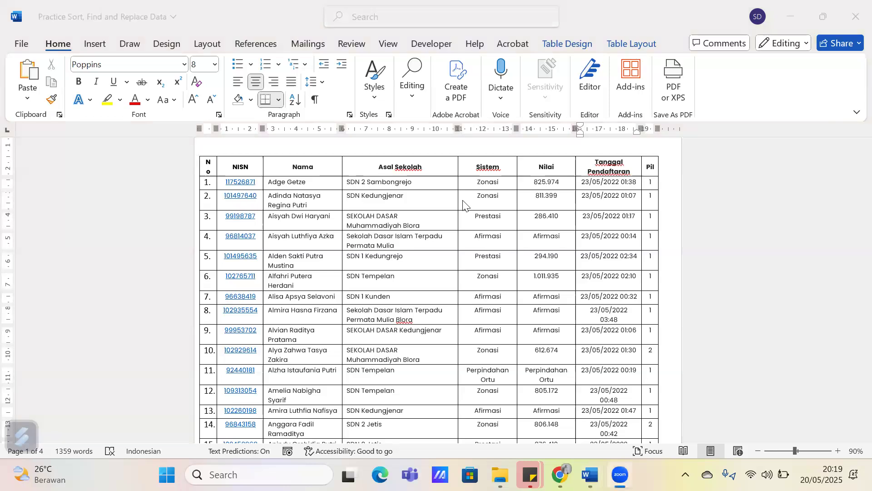
{"action": "left_click", "coordinate": [405, 250]}
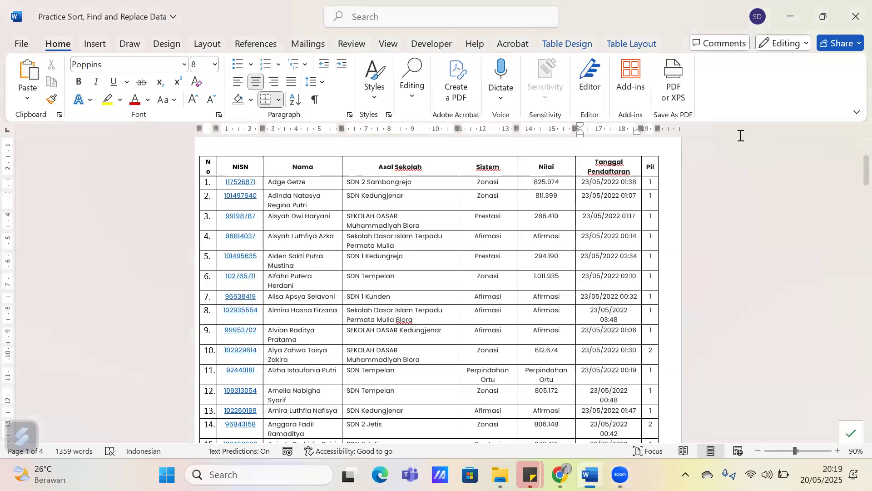
{"action": "left_click", "coordinate": [432, 258]}
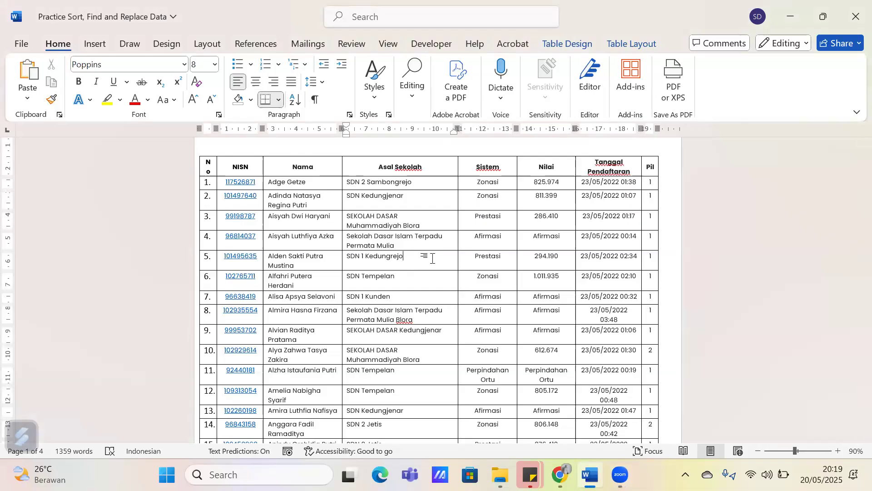
Search the document for 2, look over the highlighted matches in the table and close the search
{"action": "key", "text": "ctrl+f"}
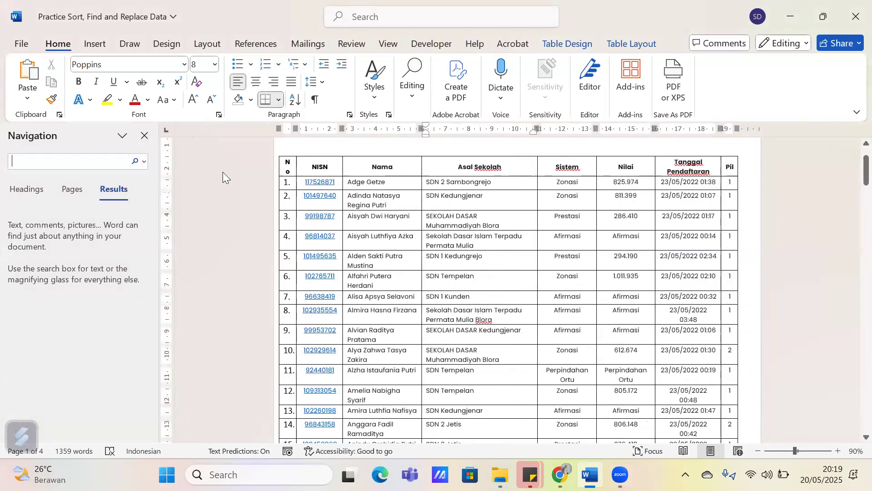
{"action": "left_click", "coordinate": [145, 135]}
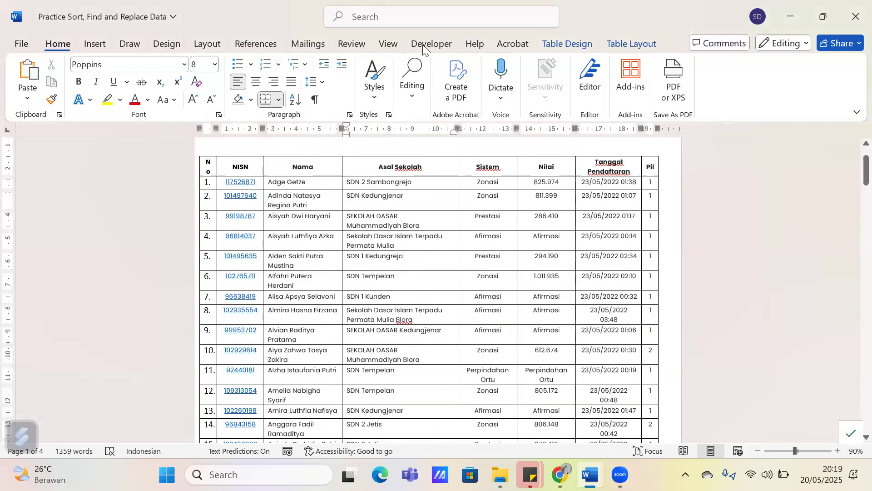
{"action": "left_click", "coordinate": [423, 94]}
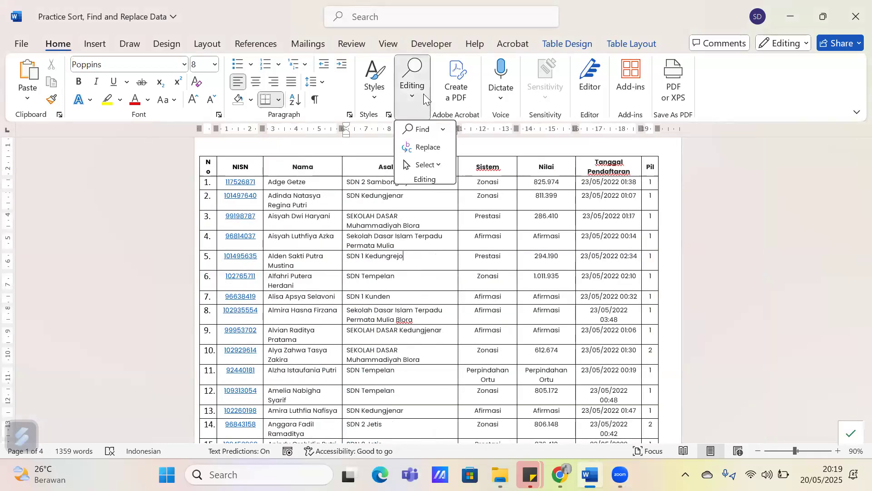
{"action": "left_click", "coordinate": [425, 131]}
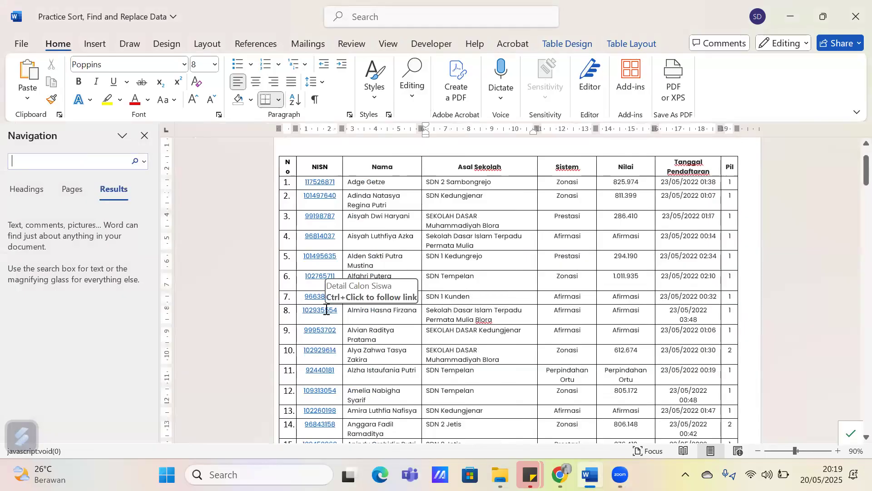
{"action": "type", "text": "2"}
{"action": "key", "text": "Return"}
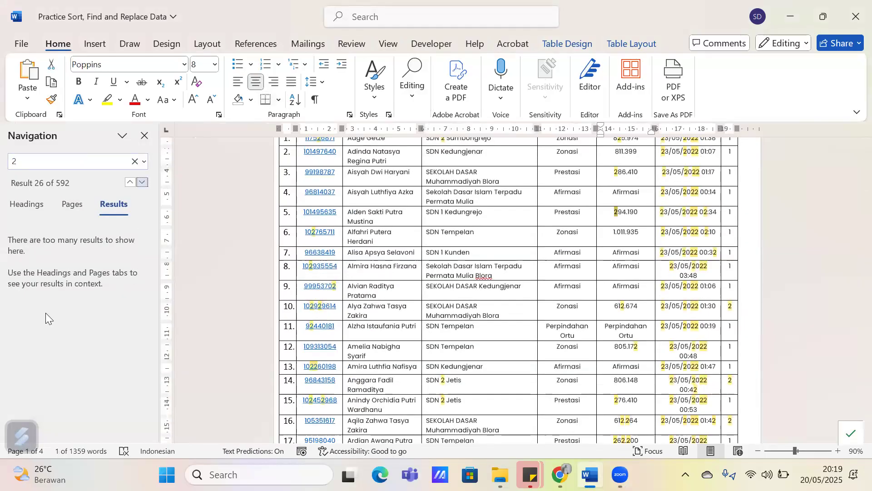
{"action": "scroll", "coordinate": [291, 315], "scroll_direction": "up", "scroll_amount": 2}
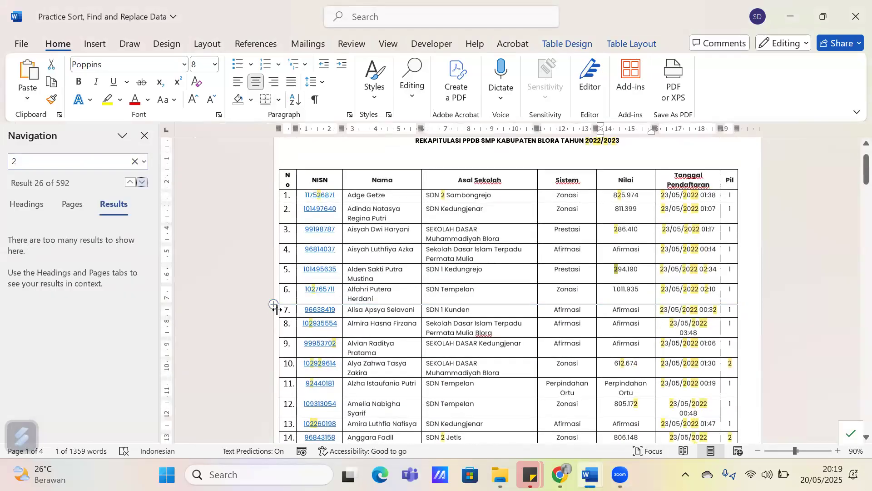
{"action": "scroll", "coordinate": [329, 294], "scroll_direction": "up", "scroll_amount": 1}
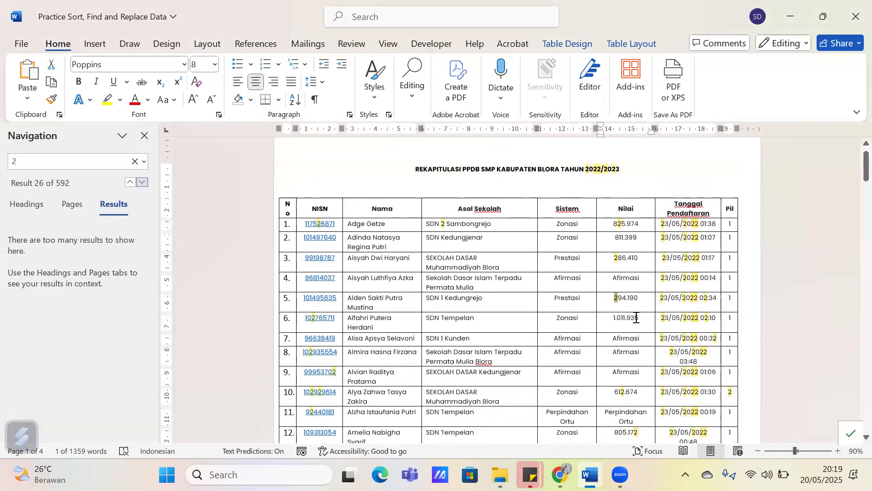
{"action": "left_click", "coordinate": [144, 140]}
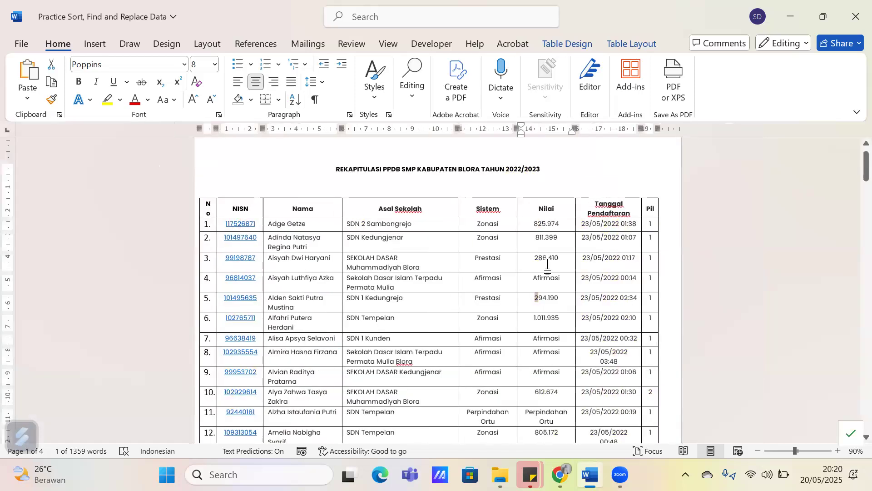
Sort the student table by the Pil column as Number in descending order
{"action": "left_click", "coordinate": [605, 275]}
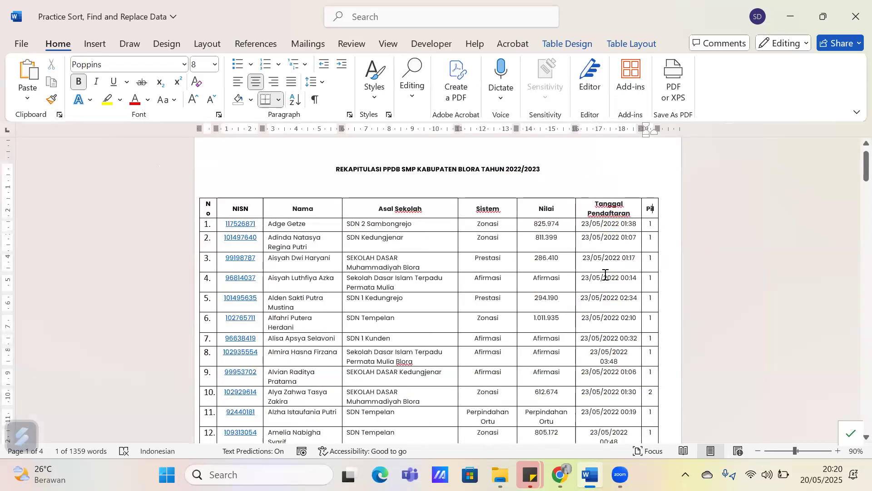
{"action": "left_click", "coordinate": [563, 42]}
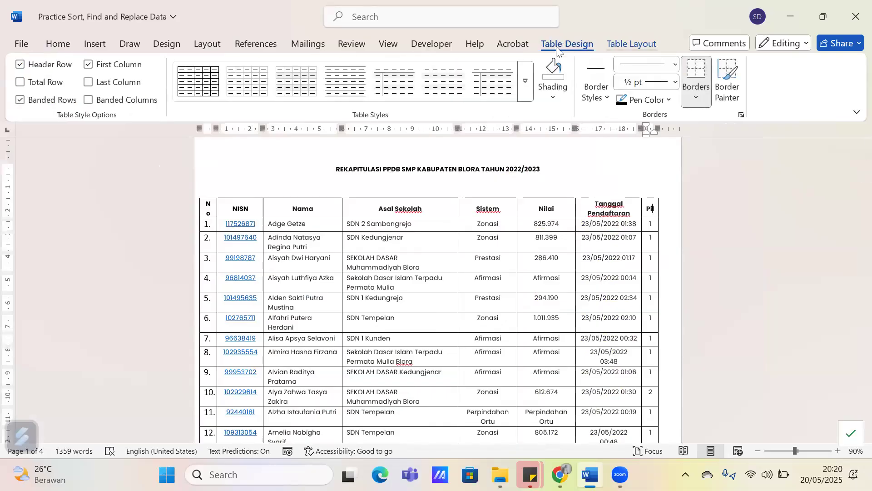
{"action": "left_click", "coordinate": [618, 44]}
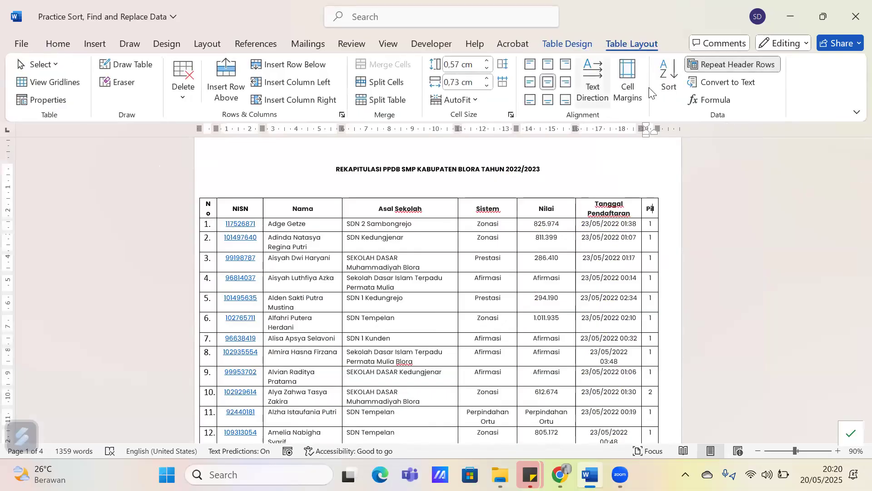
{"action": "left_click", "coordinate": [664, 90]}
{"action": "left_click", "coordinate": [328, 127]}
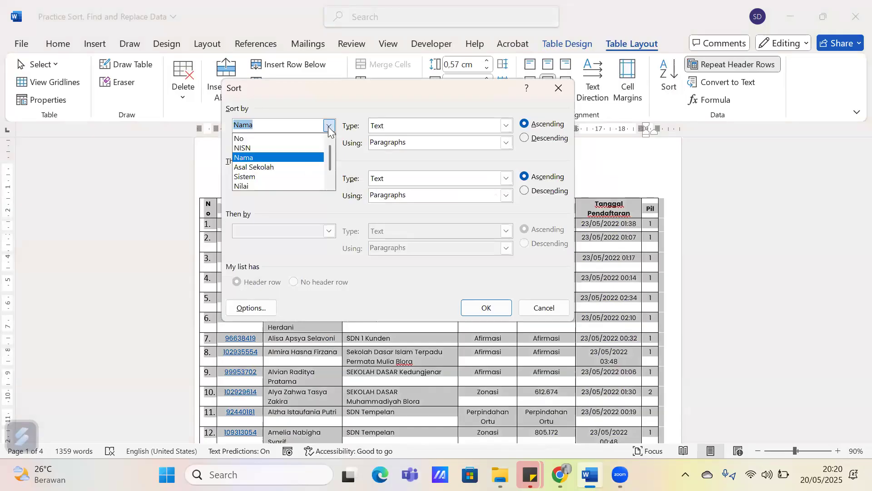
{"action": "left_click", "coordinate": [289, 183]}
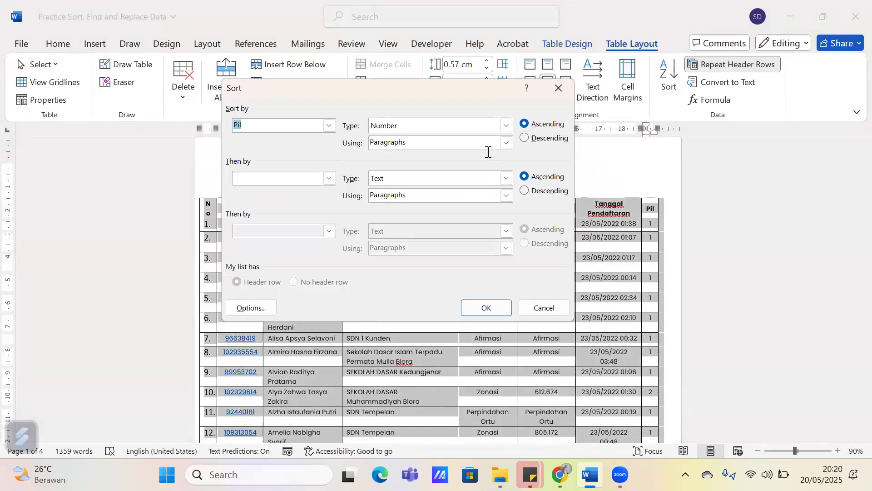
{"action": "left_click", "coordinate": [526, 139]}
{"action": "left_click", "coordinate": [547, 125]}
{"action": "left_click", "coordinate": [568, 139]}
{"action": "left_click", "coordinate": [486, 308]}
{"action": "scroll", "coordinate": [413, 233], "scroll_direction": "down", "scroll_amount": 1}
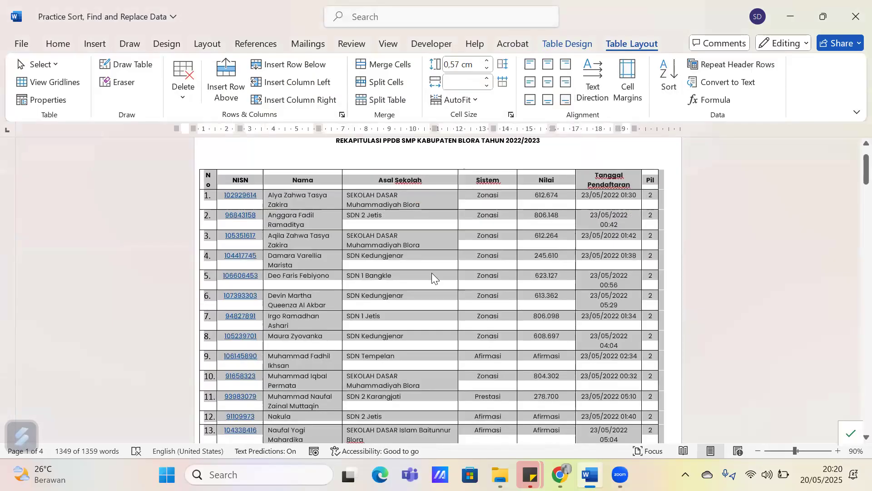
Highlight the names of the students with Pil 2 and examine the sorted rows down to the first Pil 1 entries
{"action": "left_click_drag", "start_coordinate": [283, 209], "coordinate": [324, 348]}
{"action": "scroll", "coordinate": [323, 235], "scroll_direction": "down", "scroll_amount": 10}
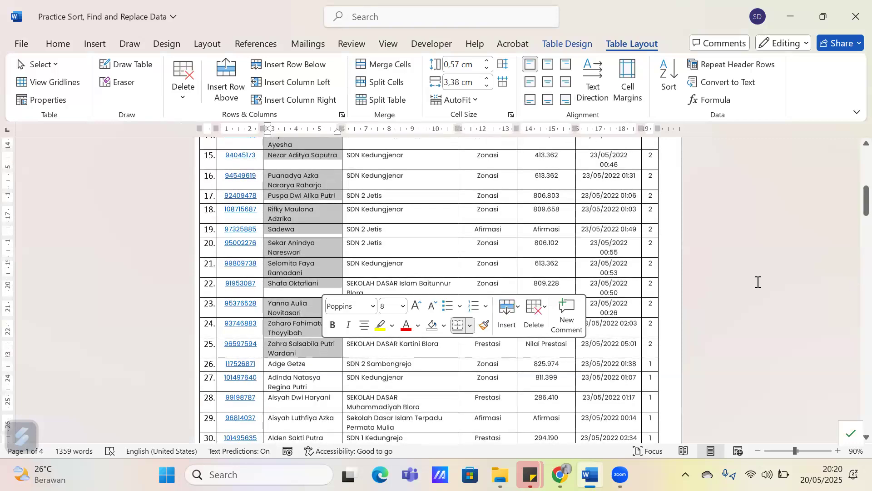
{"action": "scroll", "coordinate": [759, 282], "scroll_direction": "down", "scroll_amount": 1}
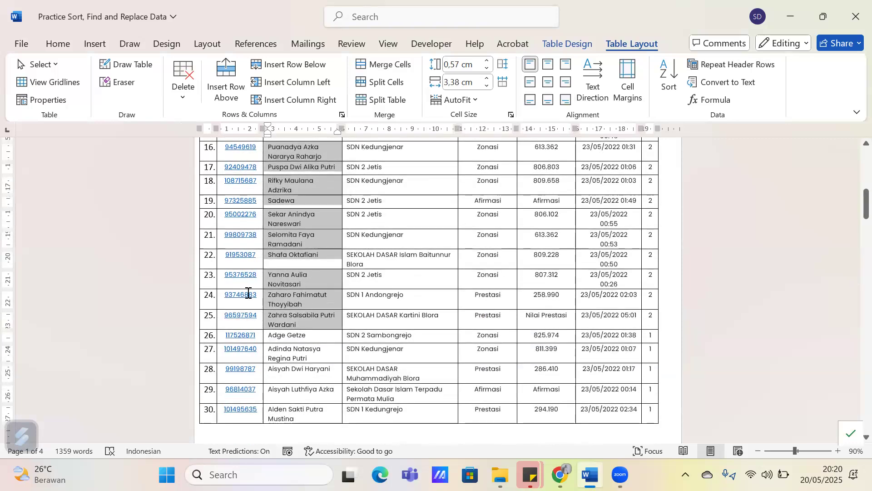
{"action": "scroll", "coordinate": [178, 325], "scroll_direction": "down", "scroll_amount": 1}
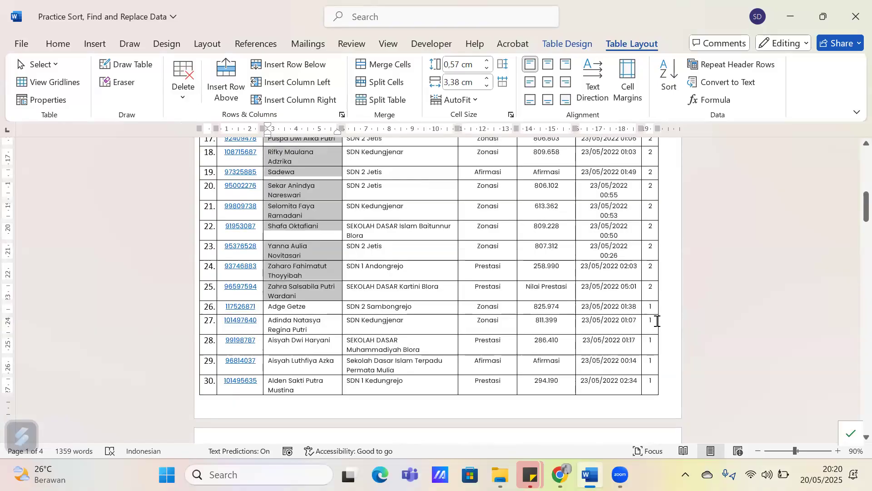
{"action": "scroll", "coordinate": [399, 314], "scroll_direction": "up", "scroll_amount": 5}
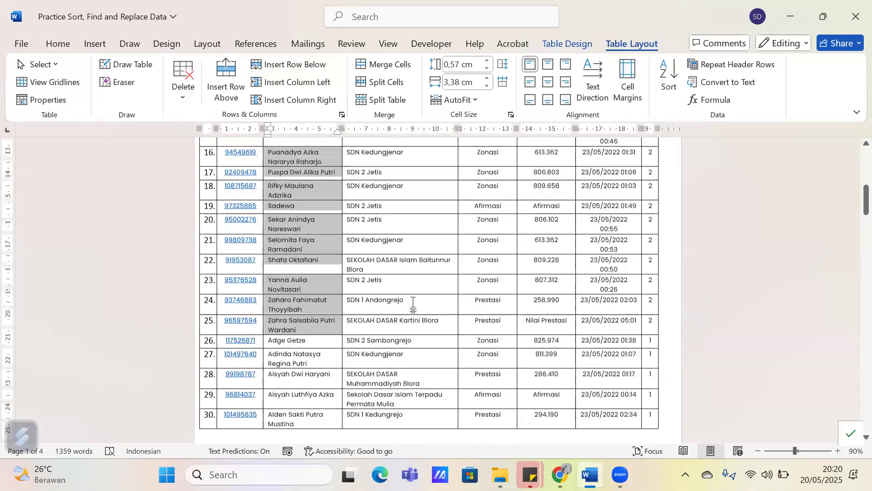
{"action": "scroll", "coordinate": [412, 309], "scroll_direction": "up", "scroll_amount": 3}
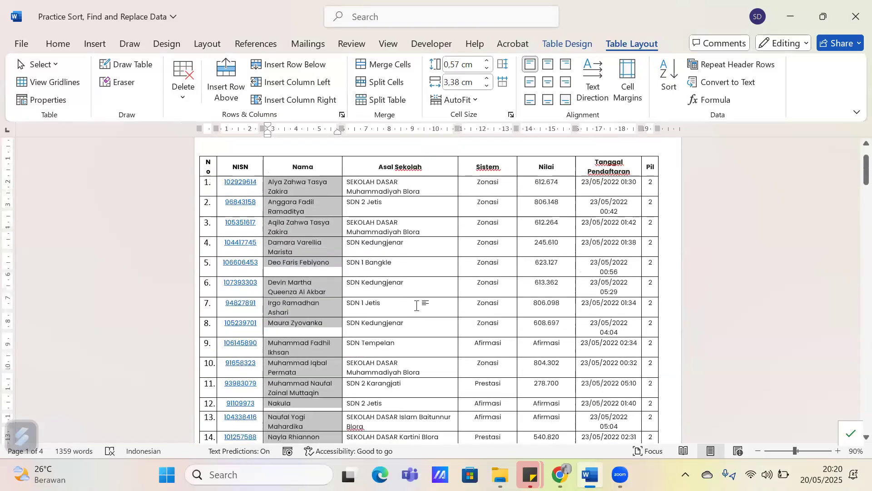
Sort the student table by Asal Sekolah as Text ascending and then by Nama as Text ascending
{"action": "left_click", "coordinate": [671, 79]}
{"action": "key", "text": "Escape"}
{"action": "left_click", "coordinate": [459, 189]}
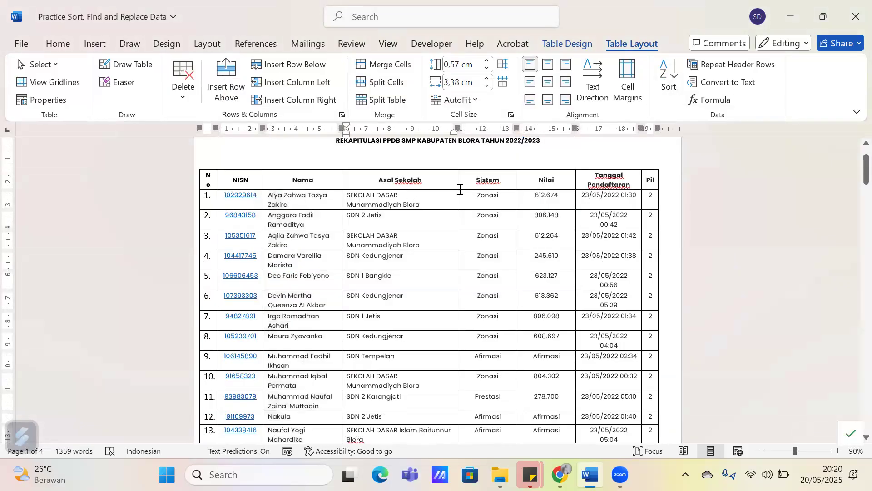
{"action": "left_click", "coordinate": [669, 82]}
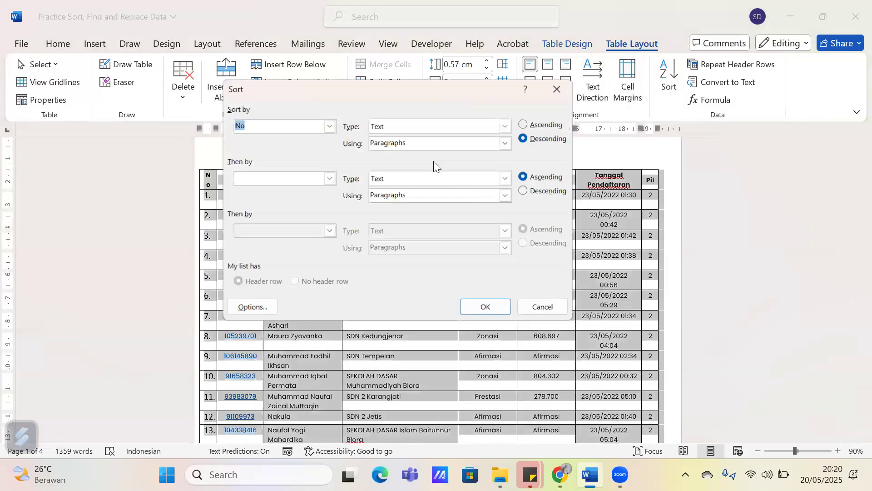
{"action": "left_click", "coordinate": [329, 125]}
{"action": "left_click", "coordinate": [291, 166]}
{"action": "left_click", "coordinate": [329, 179]}
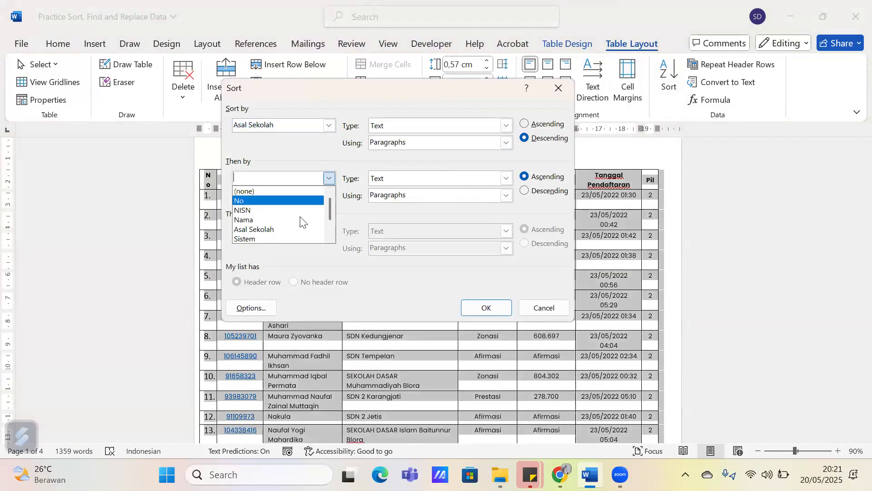
{"action": "left_click", "coordinate": [294, 219]}
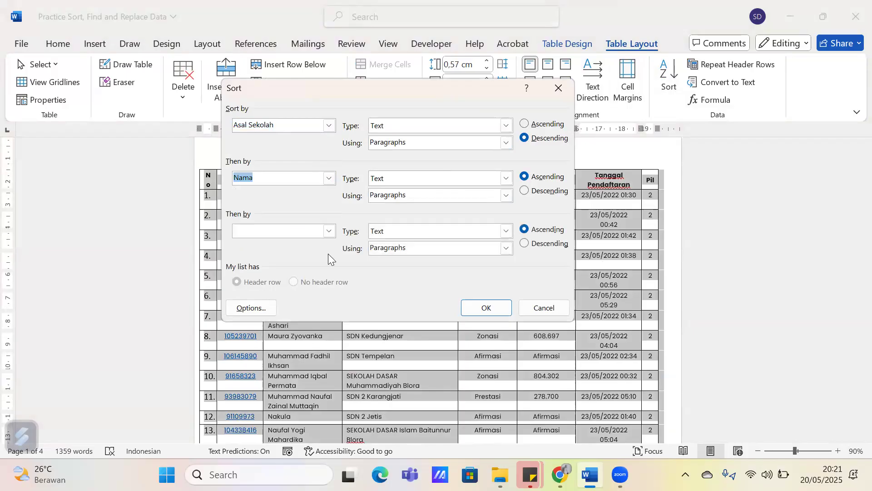
{"action": "left_click", "coordinate": [527, 124]}
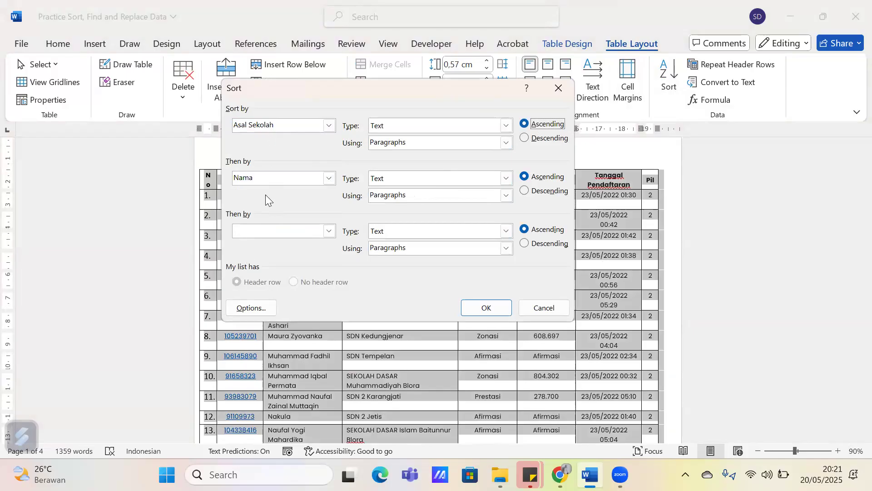
{"action": "left_click", "coordinate": [485, 313]}
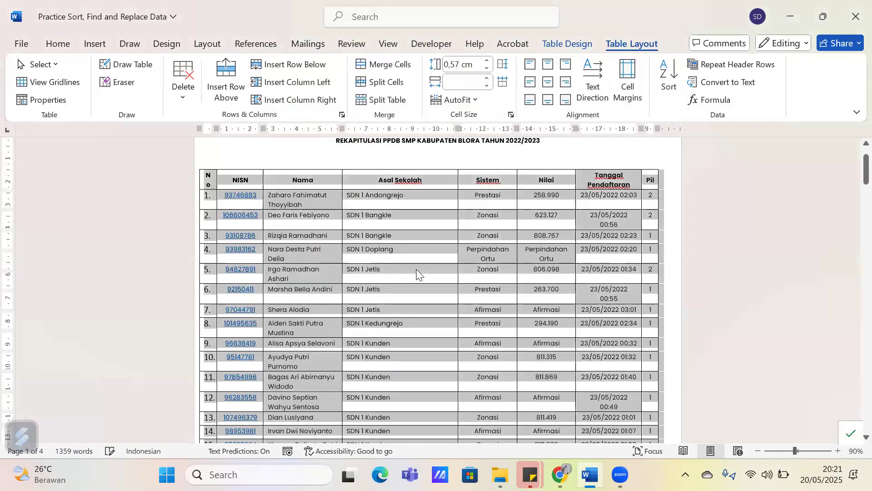
Examine the sorted schools, highlighting the SDN 1 Kunden cells and the matching student names to check their alphabetical order
{"action": "scroll", "coordinate": [395, 236], "scroll_direction": "down", "scroll_amount": 1}
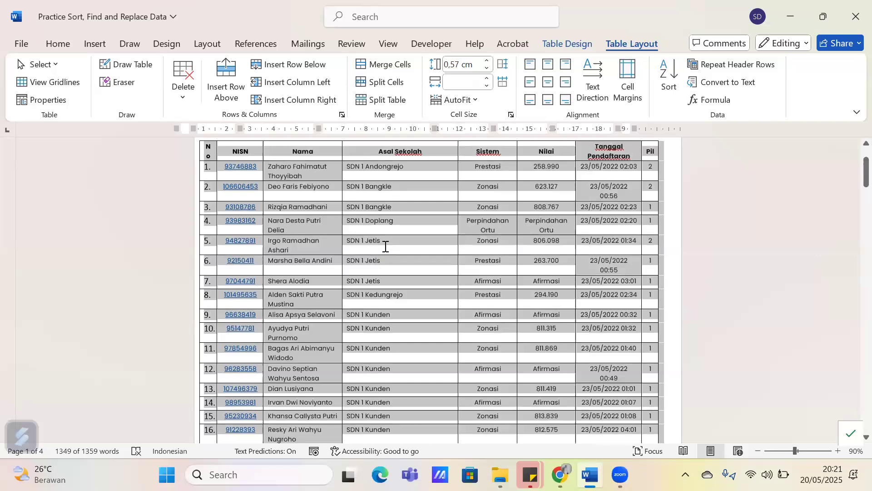
{"action": "left_click", "coordinate": [384, 243]}
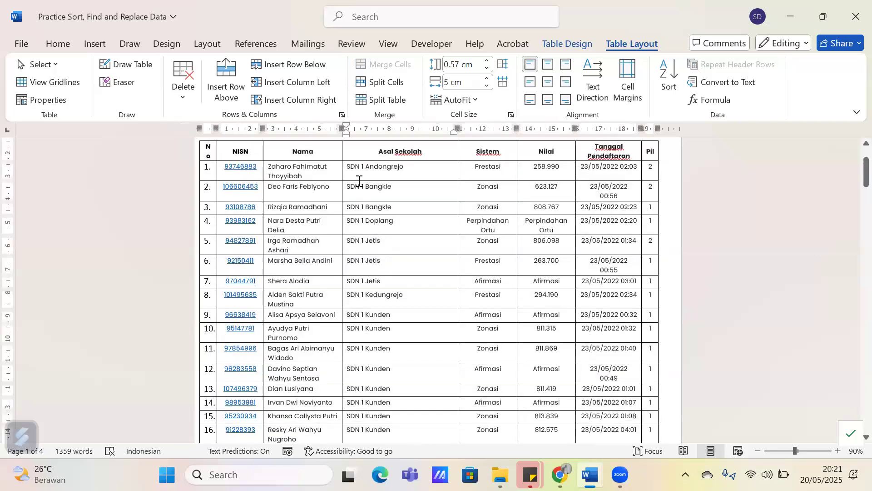
{"action": "left_click", "coordinate": [372, 168]}
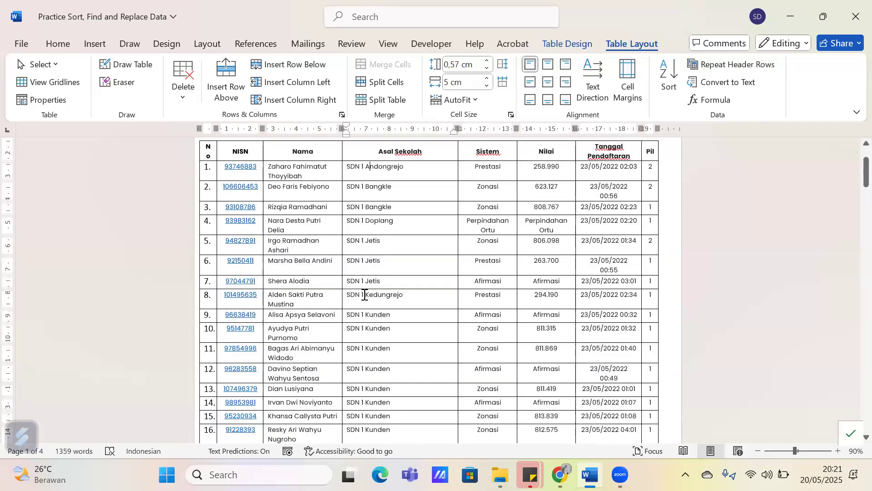
{"action": "scroll", "coordinate": [370, 280], "scroll_direction": "down", "scroll_amount": 1}
{"action": "left_click_drag", "start_coordinate": [349, 287], "coordinate": [403, 351]}
{"action": "scroll", "coordinate": [399, 299], "scroll_direction": "down", "scroll_amount": 1}
{"action": "scroll", "coordinate": [402, 303], "scroll_direction": "down", "scroll_amount": 1}
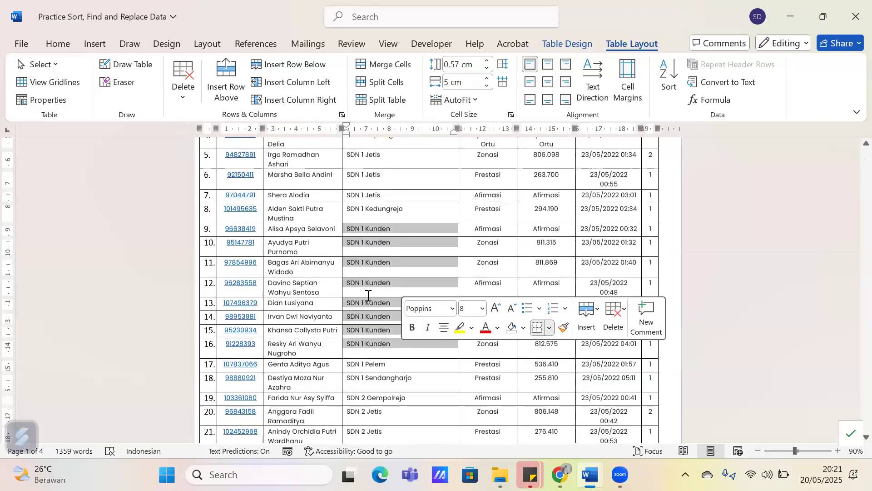
{"action": "left_click_drag", "start_coordinate": [275, 230], "coordinate": [341, 231]}
{"action": "left_click_drag", "start_coordinate": [337, 264], "coordinate": [326, 354]}
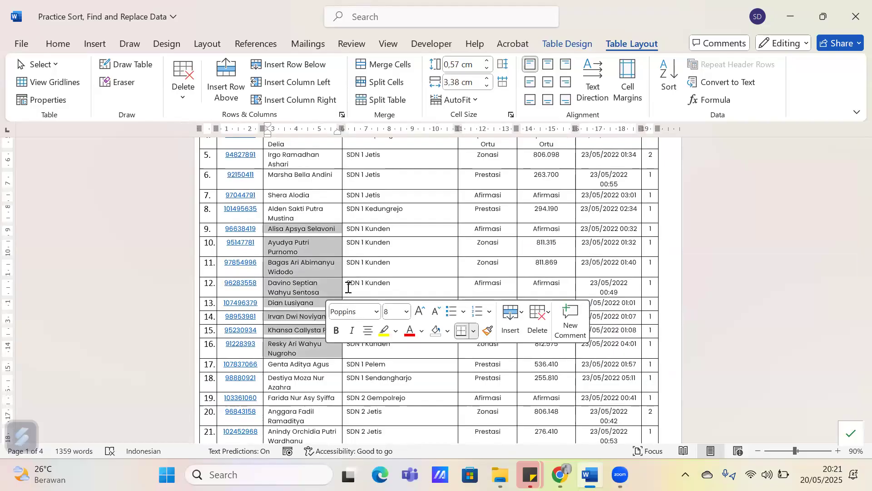
{"action": "scroll", "coordinate": [399, 200], "scroll_direction": "down", "scroll_amount": 1}
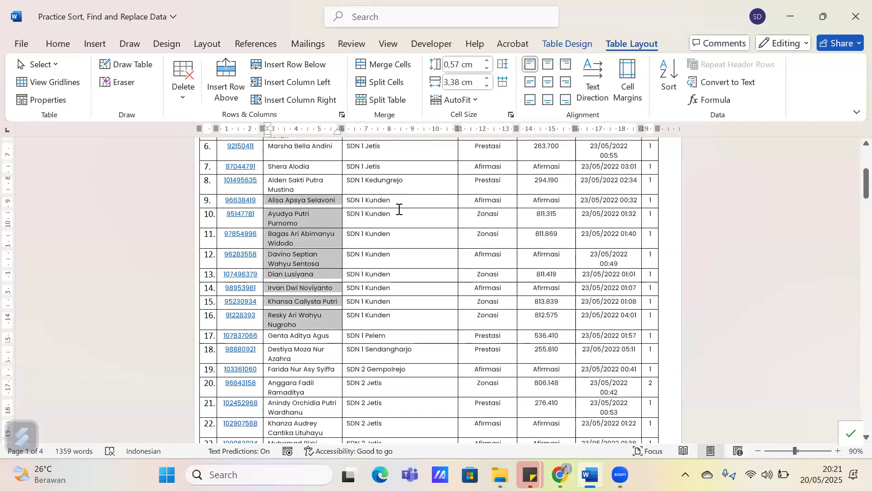
Add Nilai as the third sort level, as Number ascending, after Asal Sekolah and Nama, and re-sort the table
{"action": "left_click", "coordinate": [399, 212]}
{"action": "left_click", "coordinate": [669, 87]}
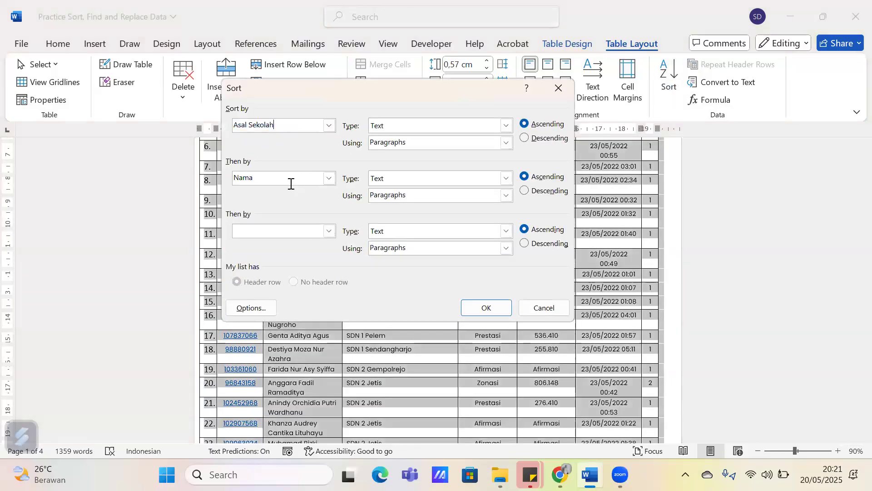
{"action": "left_click", "coordinate": [327, 233]}
{"action": "scroll", "coordinate": [285, 289], "scroll_direction": "down", "scroll_amount": 1}
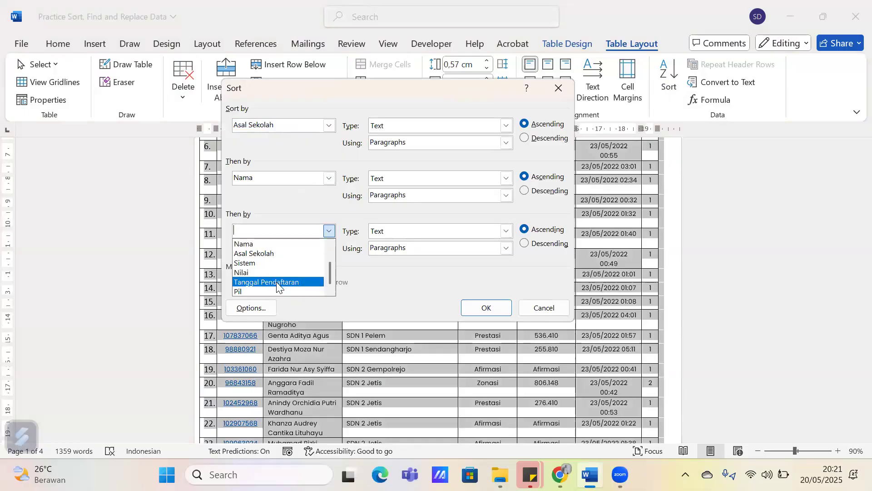
{"action": "left_click", "coordinate": [268, 281]}
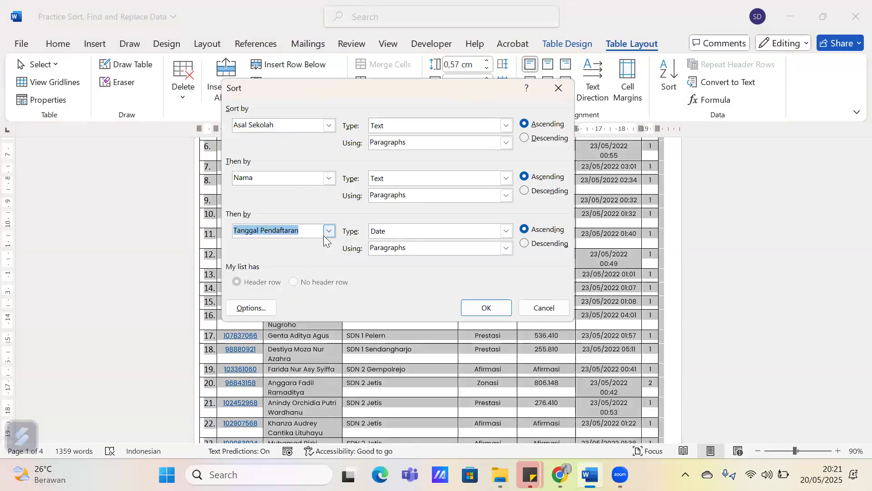
{"action": "left_click", "coordinate": [328, 232]}
{"action": "left_click", "coordinate": [329, 231]}
{"action": "left_click", "coordinate": [292, 273]}
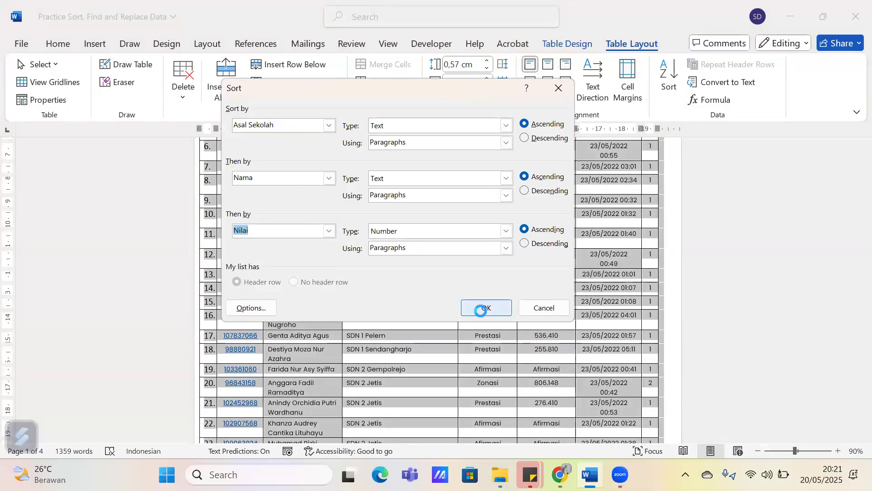
{"action": "left_click", "coordinate": [485, 307]}
Look over the re-sorted rows up to the table's header row and the document title
{"action": "scroll", "coordinate": [343, 294], "scroll_direction": "up", "scroll_amount": 1}
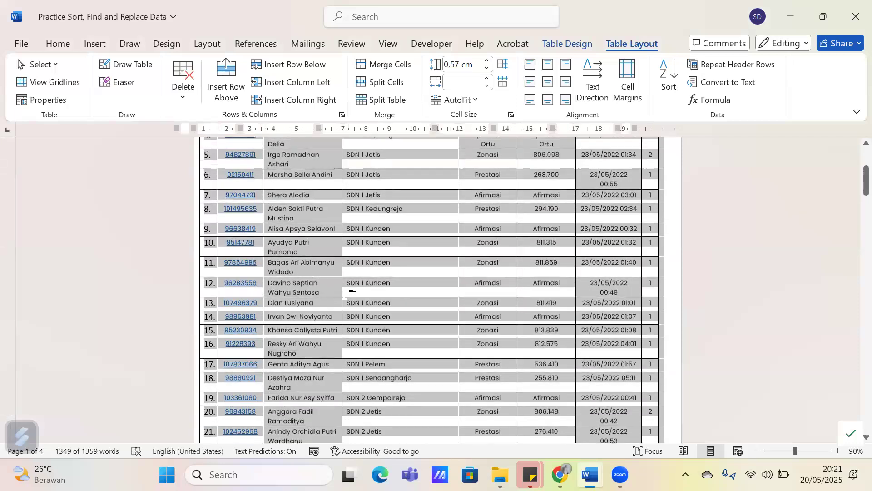
{"action": "left_click", "coordinate": [407, 302]}
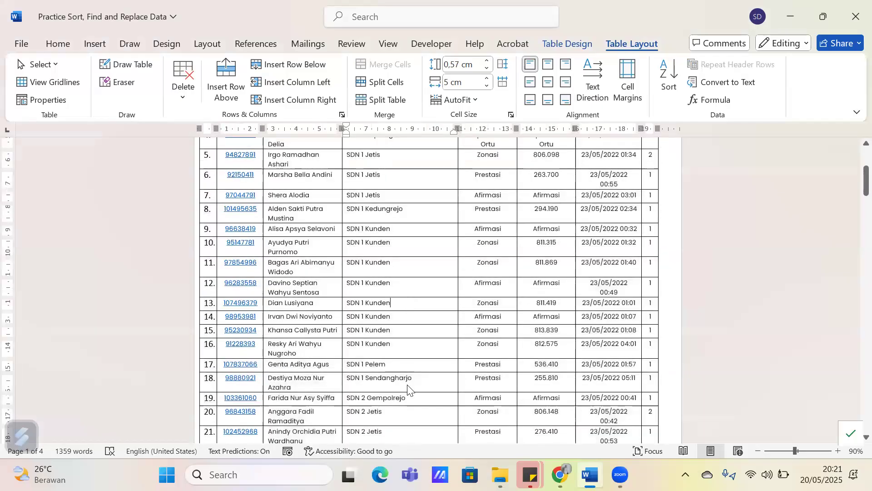
{"action": "left_click", "coordinate": [408, 385]}
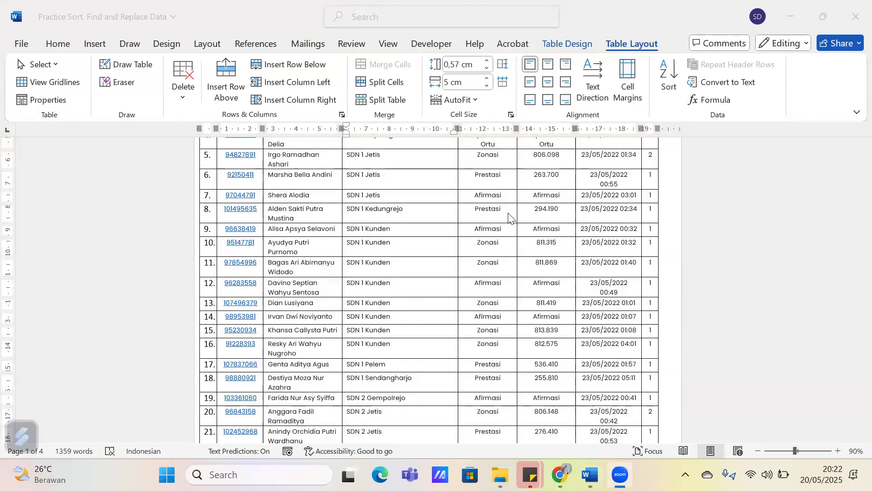
{"action": "left_click", "coordinate": [466, 206]}
{"action": "scroll", "coordinate": [466, 206], "scroll_direction": "up", "scroll_amount": 3}
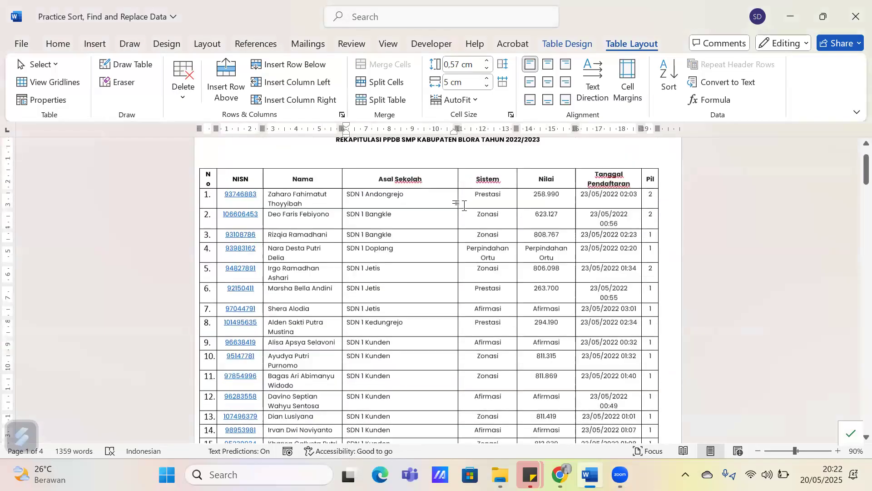
{"action": "left_click", "coordinate": [269, 152]}
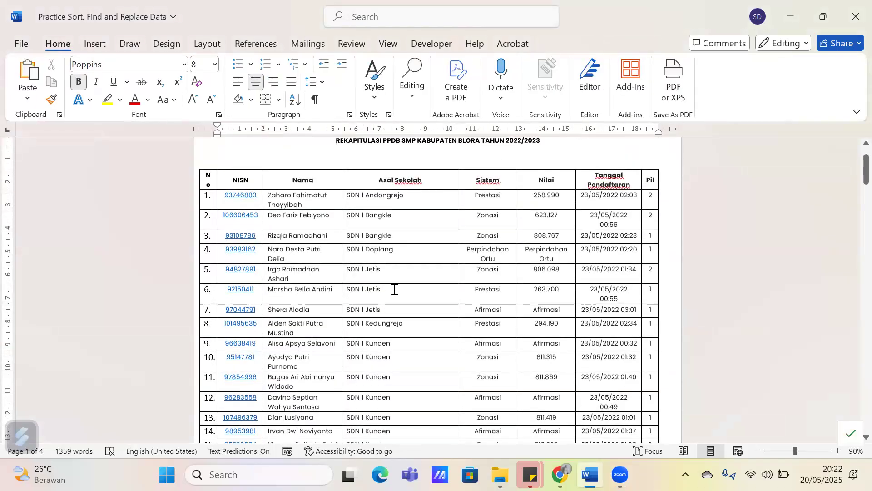
{"action": "left_click", "coordinate": [395, 289]}
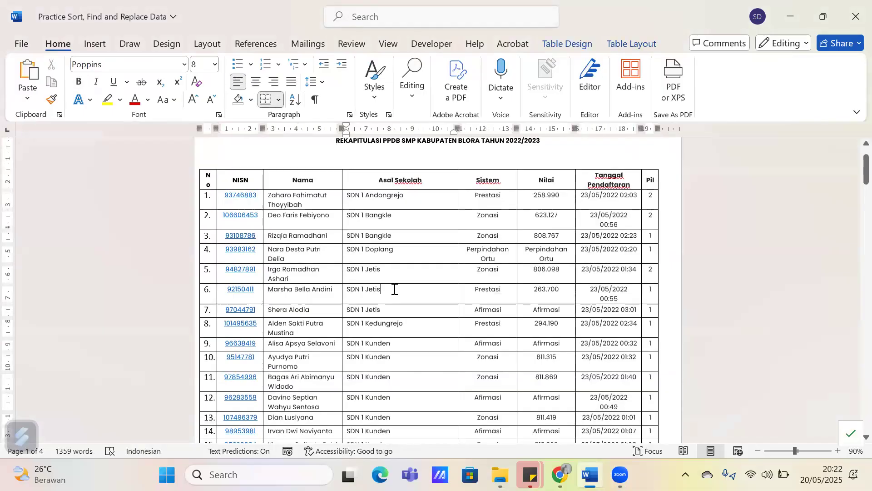
{"action": "left_click", "coordinate": [636, 147]}
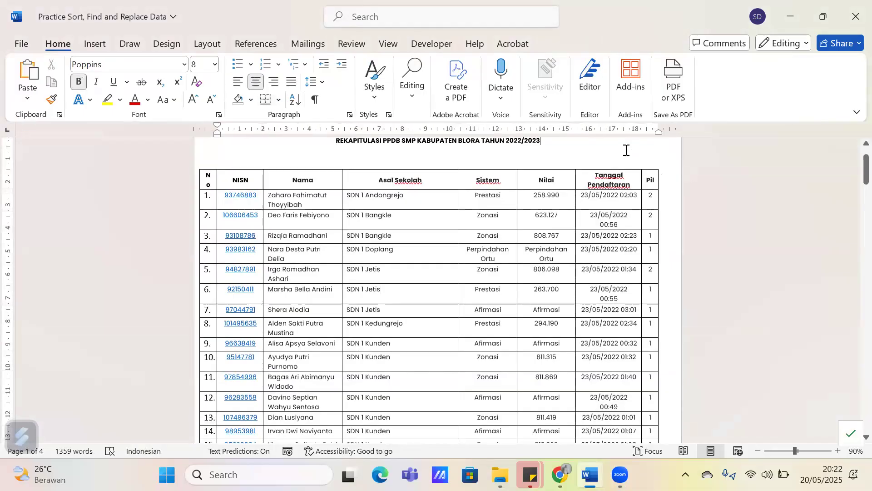
{"action": "scroll", "coordinate": [635, 147], "scroll_direction": "up", "scroll_amount": 1}
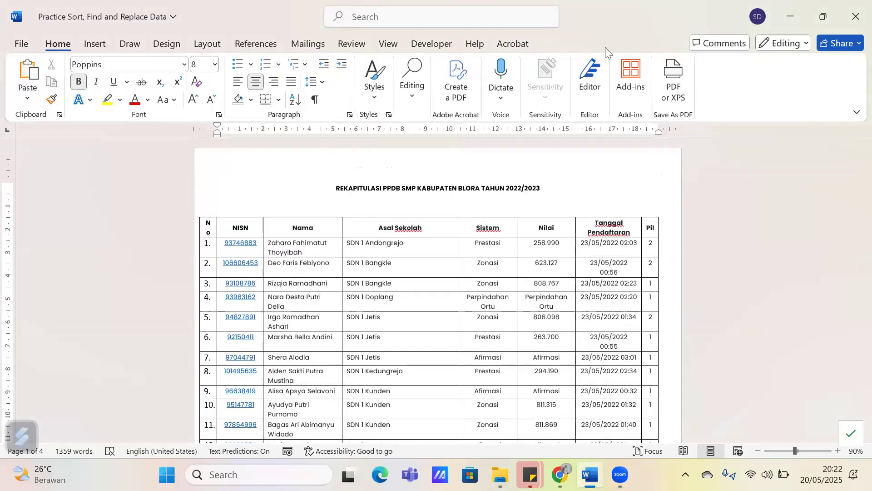
Place the cursor inside the table, review the three levels of the Sort settings and close them without sorting
{"action": "left_click", "coordinate": [496, 320]}
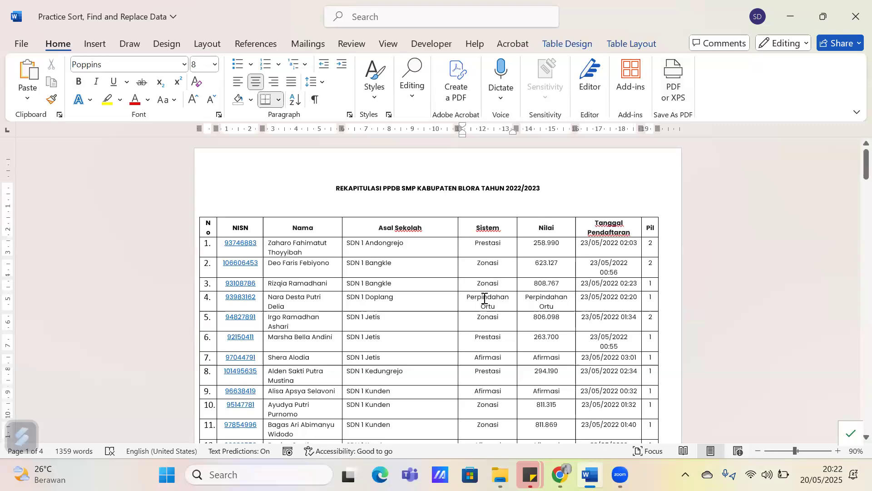
{"action": "left_click", "coordinate": [463, 283]}
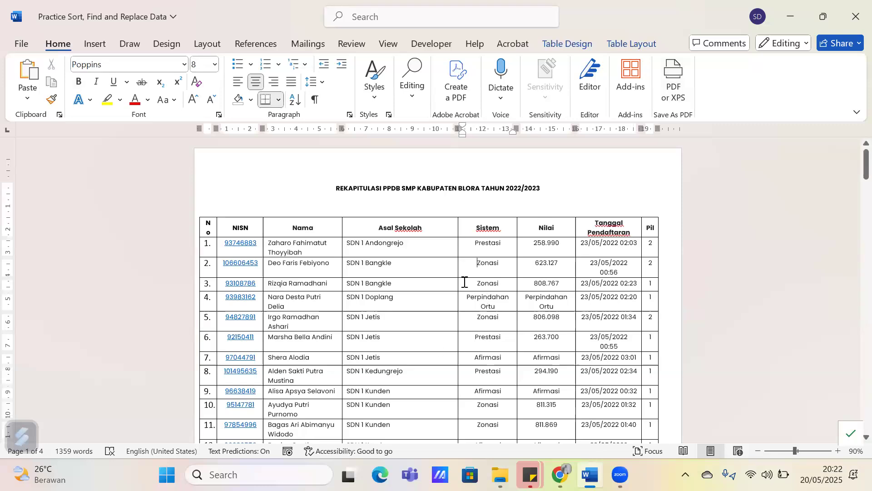
{"action": "left_click", "coordinate": [628, 39]}
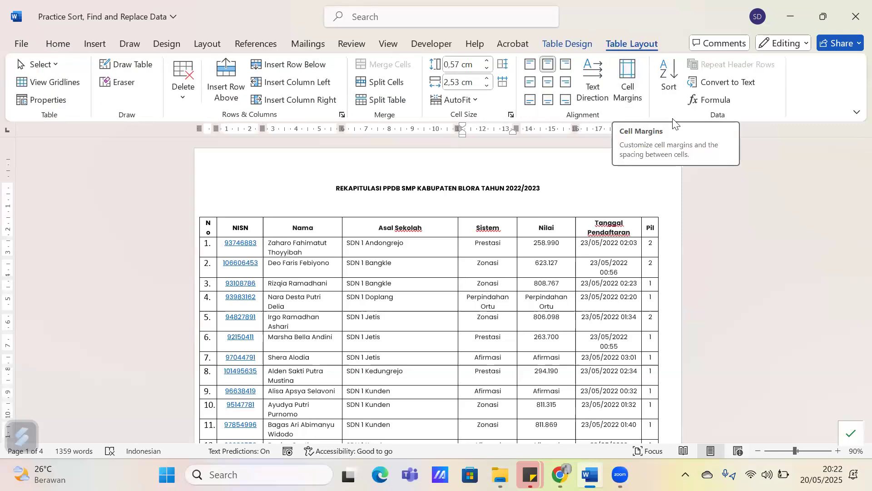
{"action": "left_click", "coordinate": [678, 99]}
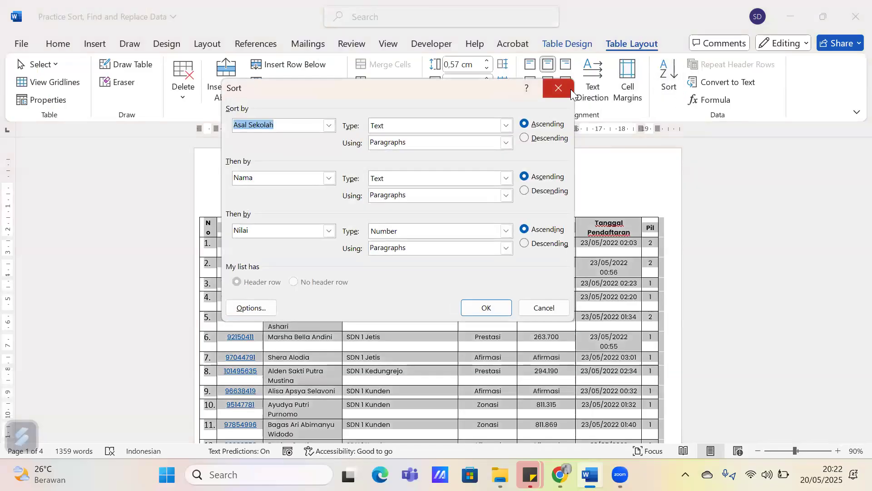
{"action": "left_click", "coordinate": [559, 88]}
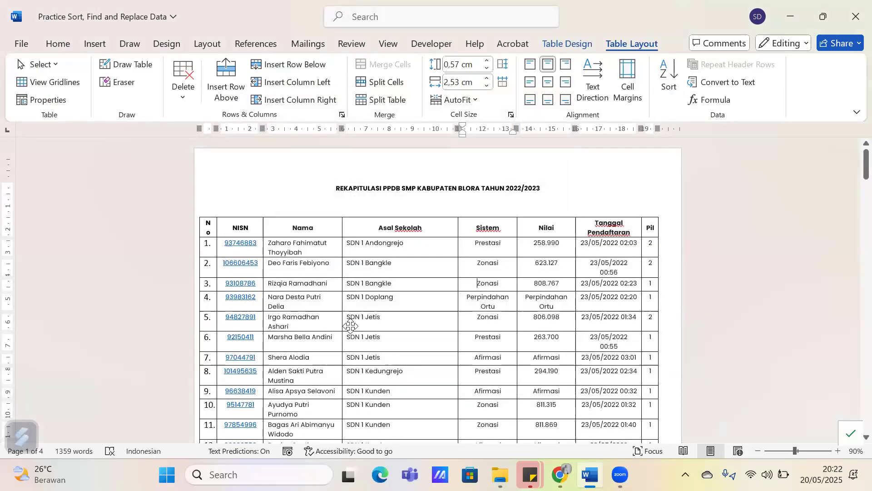
Sort the student table by Nilai as Number ascending and then by Nama as Text ascending, clearing the third sort level
{"action": "scroll", "coordinate": [350, 327], "scroll_direction": "down", "scroll_amount": 3}
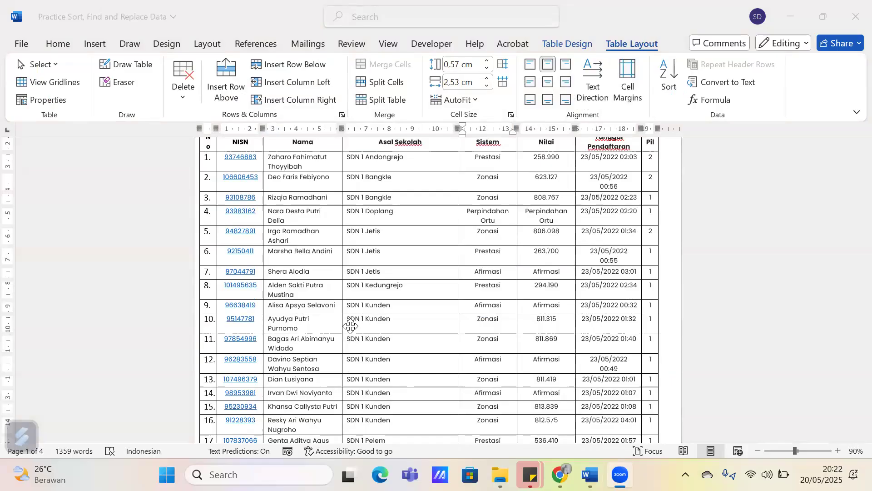
{"action": "scroll", "coordinate": [506, 253], "scroll_direction": "up", "scroll_amount": 2}
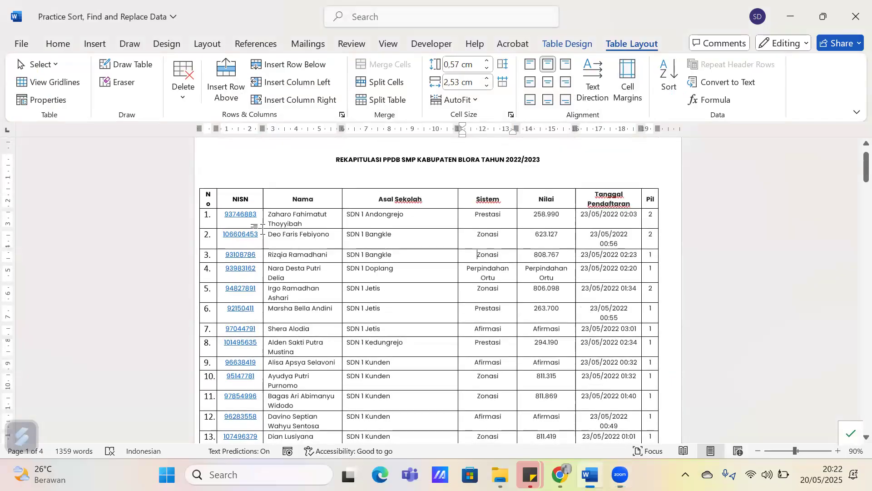
{"action": "left_click", "coordinate": [206, 194]}
{"action": "left_click", "coordinate": [669, 75]}
{"action": "left_click", "coordinate": [328, 126]}
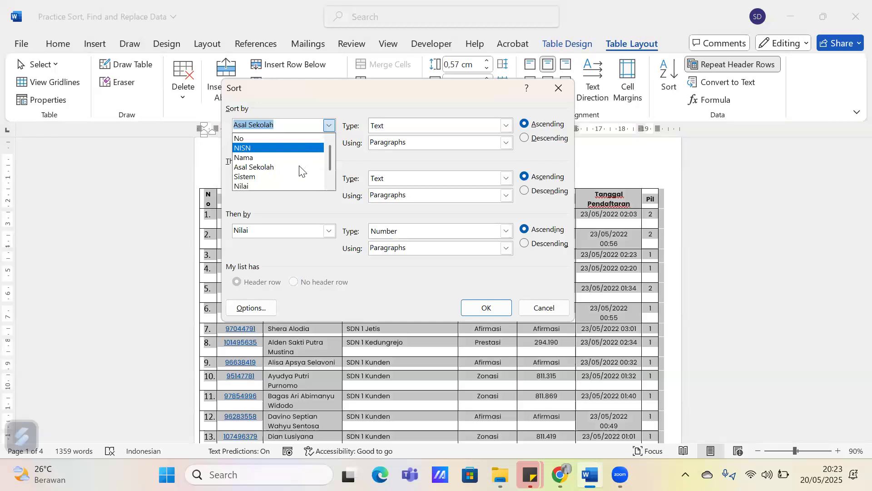
{"action": "left_click", "coordinate": [291, 186]}
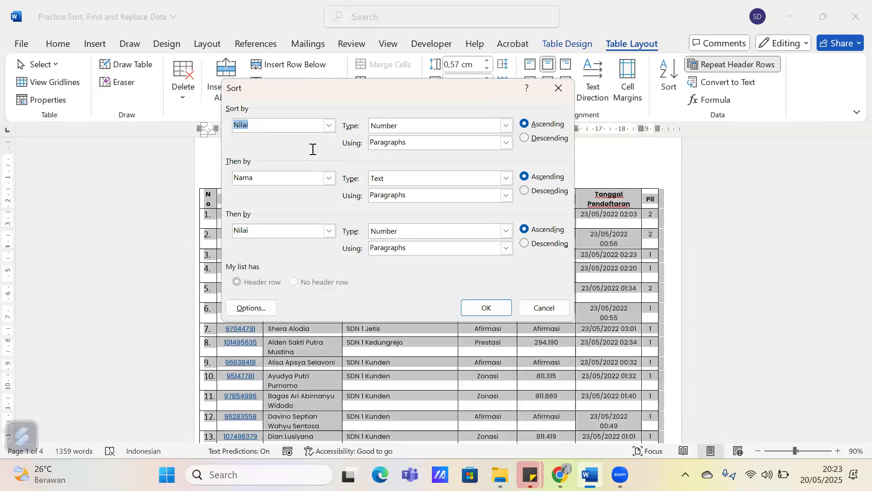
{"action": "left_click", "coordinate": [321, 233]}
{"action": "left_click", "coordinate": [355, 293]}
{"action": "key", "text": "BackSpace"}
{"action": "left_click", "coordinate": [481, 309]}
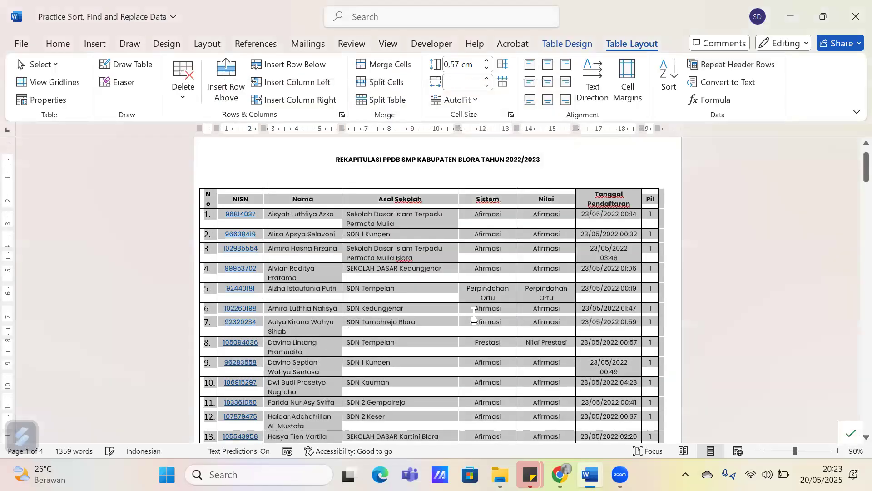
{"action": "scroll", "coordinate": [478, 311], "scroll_direction": "down", "scroll_amount": 1}
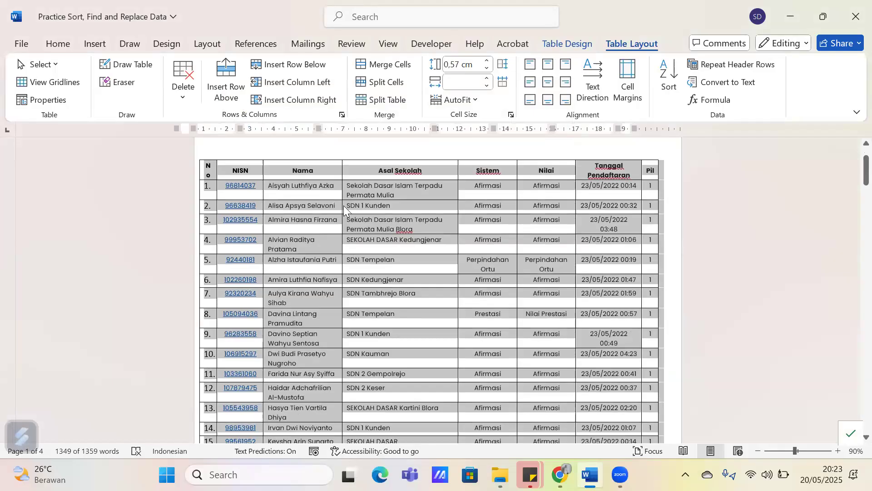
Examine the sorted Nilai column across the first two pages, highlighting the numeric scores at the start of the second page
{"action": "left_click_drag", "start_coordinate": [539, 195], "coordinate": [559, 192]}
{"action": "scroll", "coordinate": [567, 278], "scroll_direction": "down", "scroll_amount": 7}
{"action": "scroll", "coordinate": [566, 282], "scroll_direction": "down", "scroll_amount": 6}
{"action": "scroll", "coordinate": [569, 298], "scroll_direction": "down", "scroll_amount": 8}
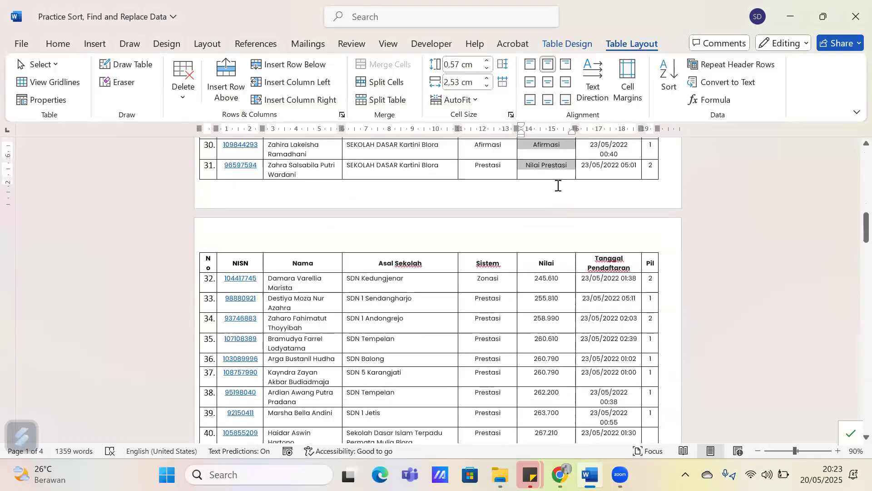
{"action": "scroll", "coordinate": [555, 187], "scroll_direction": "up", "scroll_amount": 1}
{"action": "scroll", "coordinate": [553, 254], "scroll_direction": "down", "scroll_amount": 2}
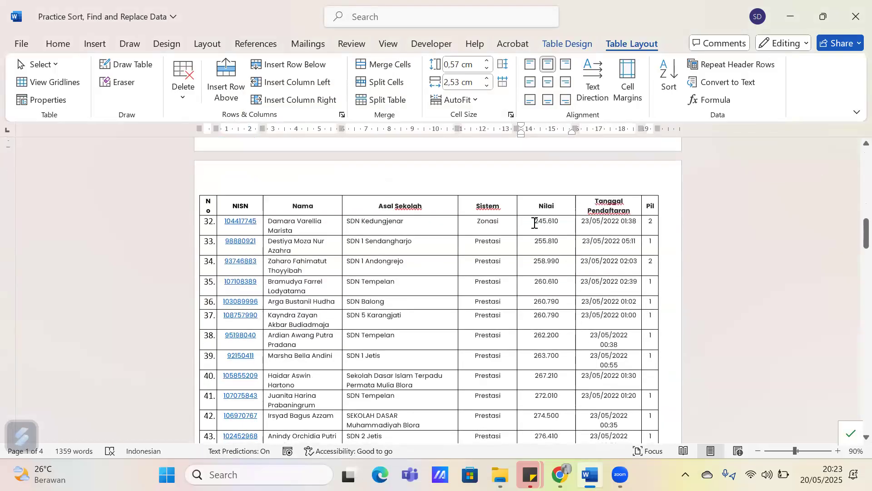
{"action": "left_click_drag", "start_coordinate": [534, 223], "coordinate": [556, 333]}
{"action": "scroll", "coordinate": [552, 253], "scroll_direction": "up", "scroll_amount": 3}
{"action": "scroll", "coordinate": [552, 253], "scroll_direction": "down", "scroll_amount": 2}
{"action": "scroll", "coordinate": [559, 300], "scroll_direction": "down", "scroll_amount": 2}
{"action": "scroll", "coordinate": [556, 331], "scroll_direction": "down", "scroll_amount": 2}
{"action": "scroll", "coordinate": [568, 312], "scroll_direction": "up", "scroll_amount": 3}
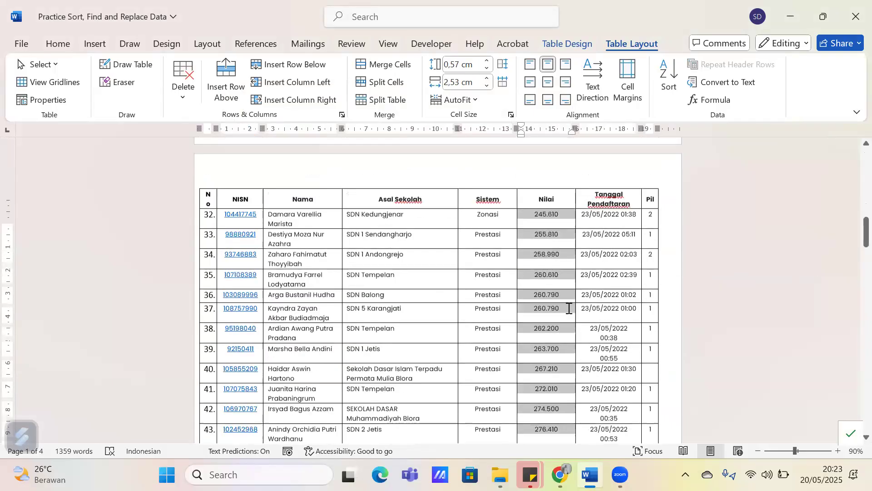
{"action": "scroll", "coordinate": [560, 255], "scroll_direction": "up", "scroll_amount": 1}
Compare the individual numeric Nilai scores on the second page with the text entries at the end of the first page
{"action": "left_click", "coordinate": [560, 256]}
{"action": "scroll", "coordinate": [564, 252], "scroll_direction": "up", "scroll_amount": 3}
{"action": "left_click_drag", "start_coordinate": [566, 251], "coordinate": [583, 250]}
{"action": "left_click_drag", "start_coordinate": [566, 279], "coordinate": [583, 301]}
{"action": "scroll", "coordinate": [569, 306], "scroll_direction": "down", "scroll_amount": 1}
{"action": "scroll", "coordinate": [591, 295], "scroll_direction": "down", "scroll_amount": 2}
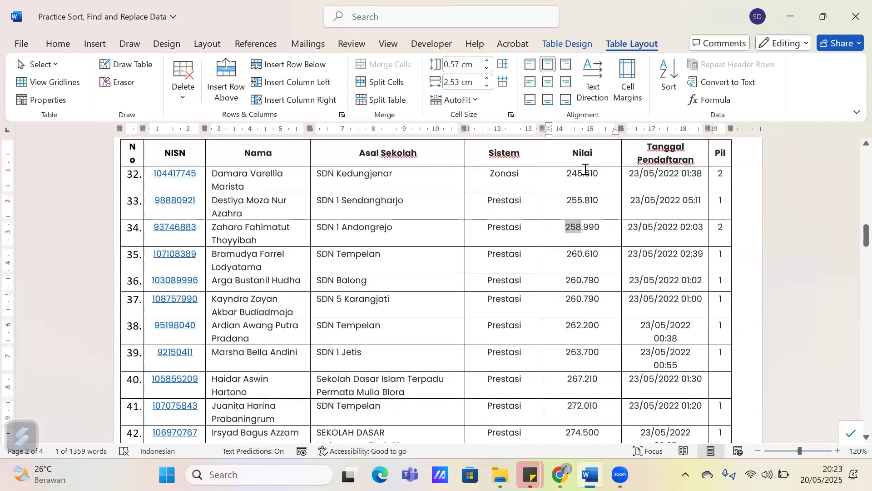
{"action": "scroll", "coordinate": [586, 227], "scroll_direction": "down", "scroll_amount": 4}
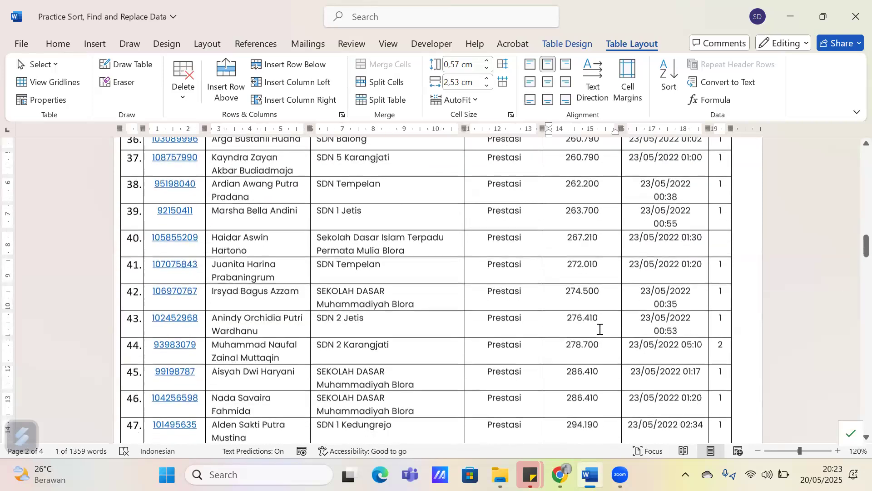
{"action": "scroll", "coordinate": [600, 329], "scroll_direction": "up", "scroll_amount": 14}
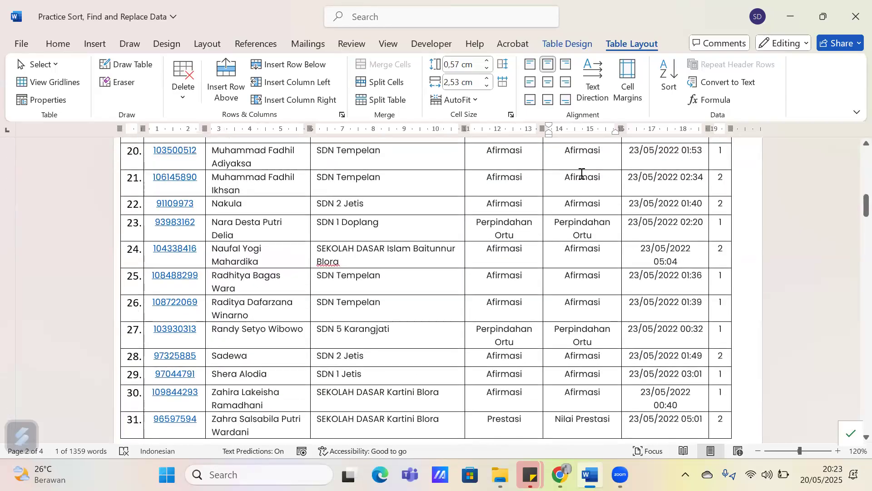
{"action": "left_click", "coordinate": [547, 174]}
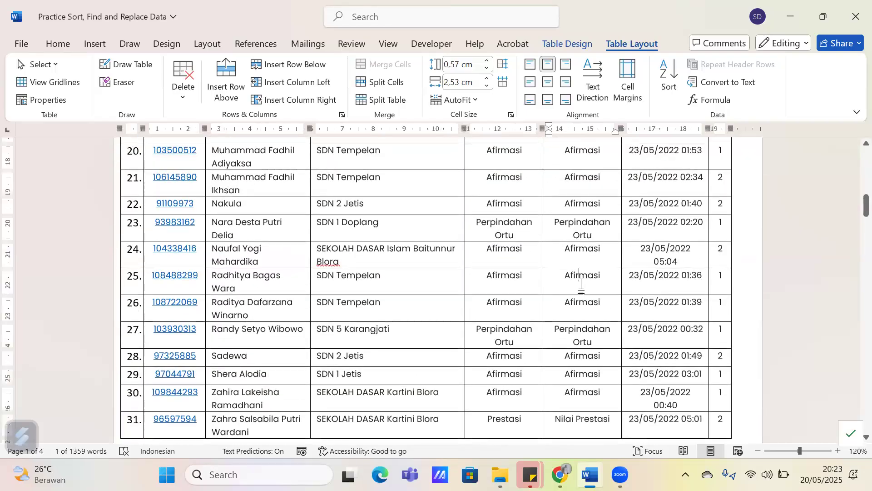
{"action": "scroll", "coordinate": [583, 284], "scroll_direction": "down", "scroll_amount": 4}
{"action": "scroll", "coordinate": [582, 284], "scroll_direction": "down", "scroll_amount": 10}
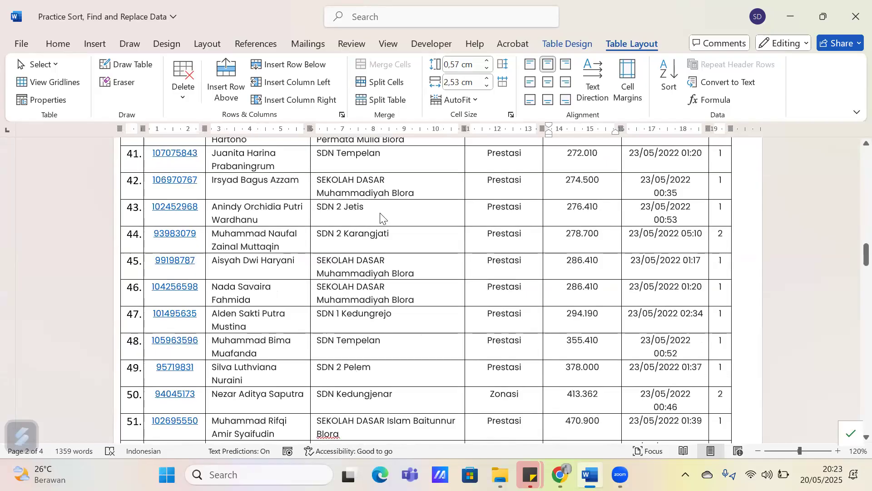
View the first two pages side by side and check the table's header row on each page
{"action": "key", "text": "alt+Tab"}
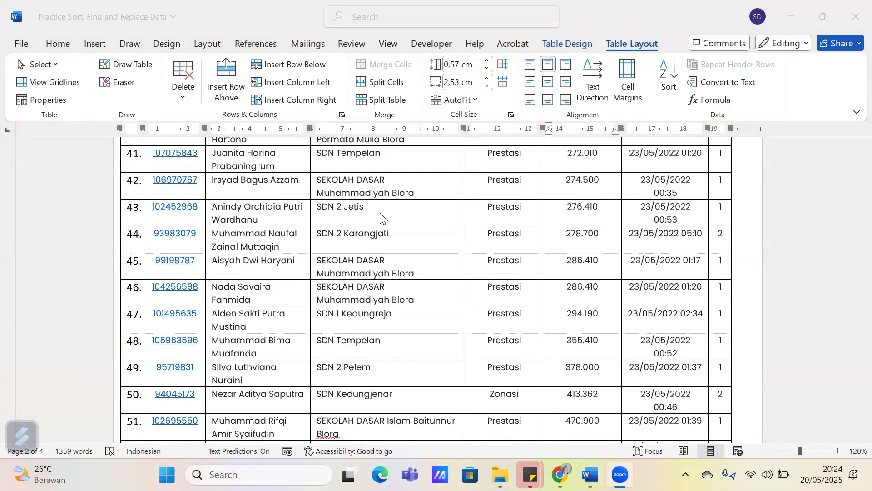
{"action": "scroll", "coordinate": [478, 239], "scroll_direction": "down", "scroll_amount": 5, "text": "ctrl"}
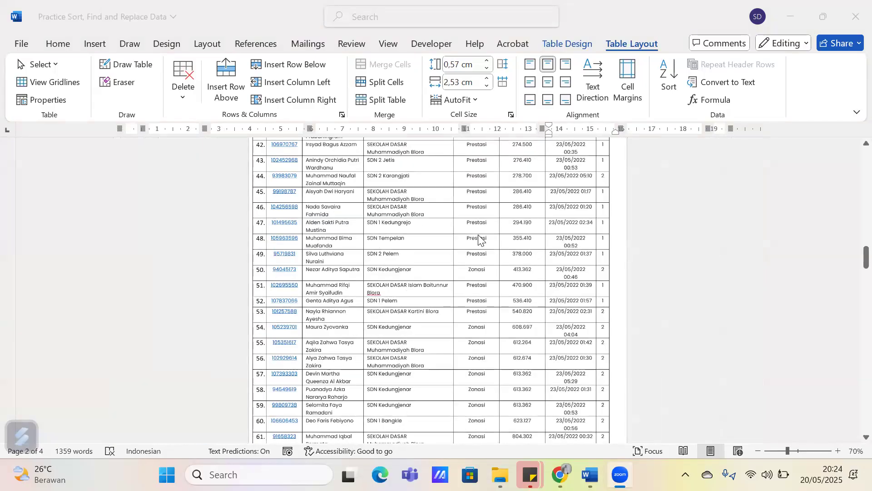
{"action": "scroll", "coordinate": [479, 227], "scroll_direction": "up", "scroll_amount": 5}
{"action": "left_click_drag", "start_coordinate": [480, 192], "coordinate": [765, 190]}
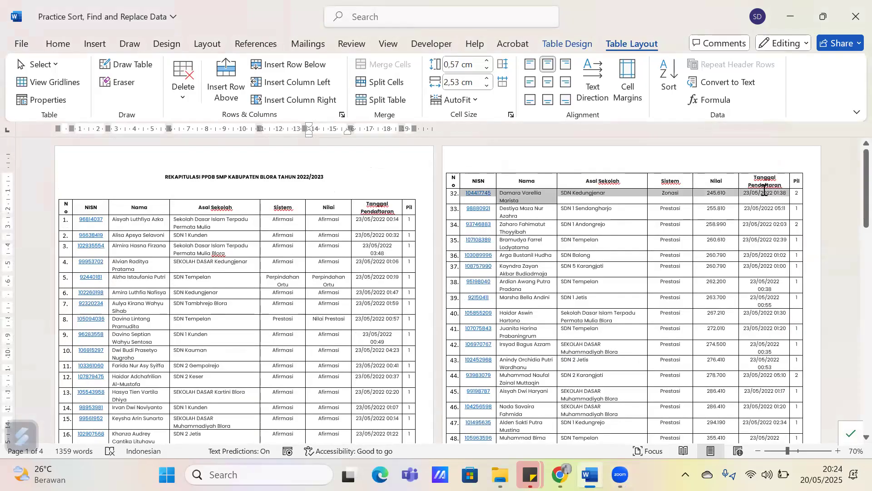
{"action": "left_click", "coordinate": [764, 190]}
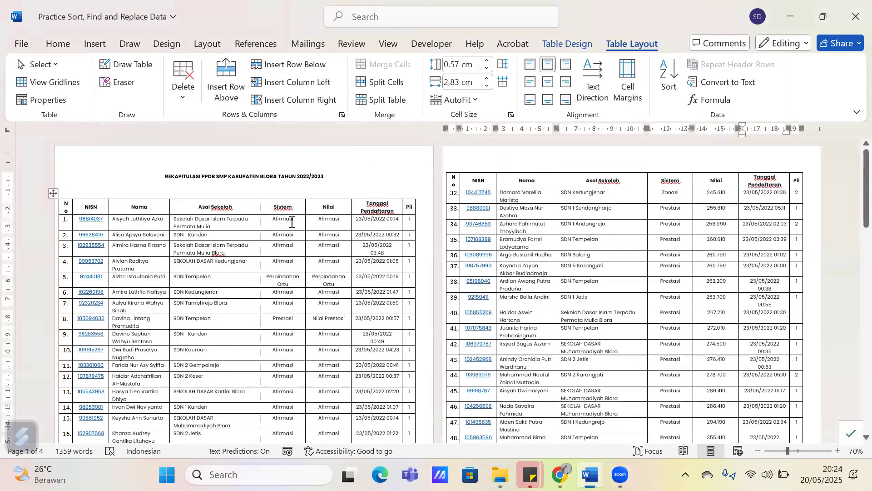
{"action": "scroll", "coordinate": [292, 221], "scroll_direction": "up", "scroll_amount": 4, "text": "ctrl"}
{"action": "scroll", "coordinate": [291, 222], "scroll_direction": "up", "scroll_amount": 15}
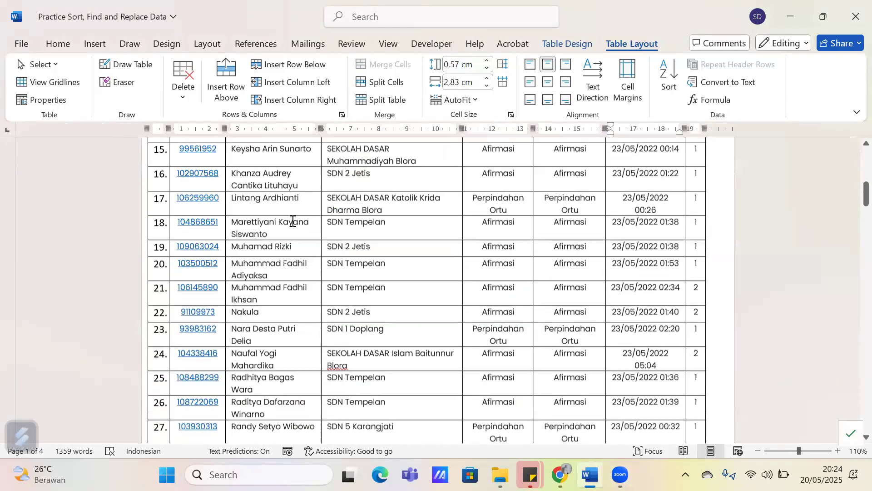
Select the table's header row on the first page and turn off Repeat Header Rows, checking the following pages
{"action": "left_click_drag", "start_coordinate": [157, 236], "coordinate": [695, 246]}
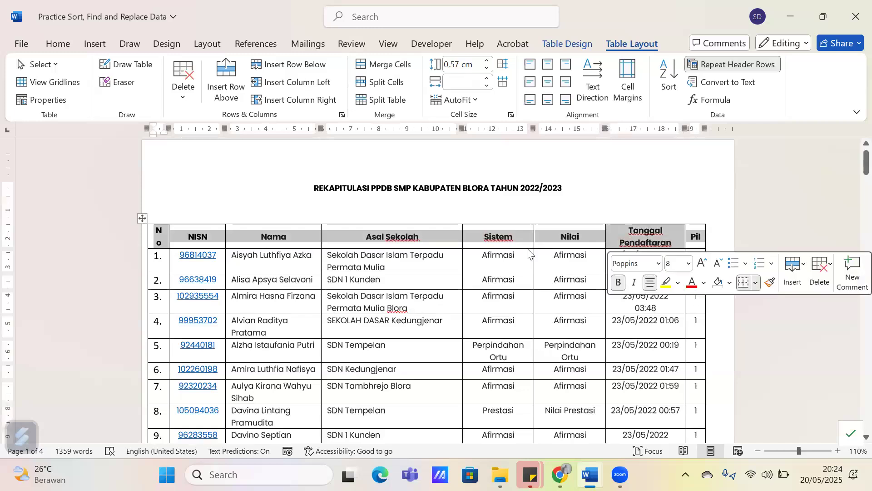
{"action": "left_click", "coordinate": [155, 237]}
{"action": "left_click_drag", "start_coordinate": [155, 237], "coordinate": [700, 246]}
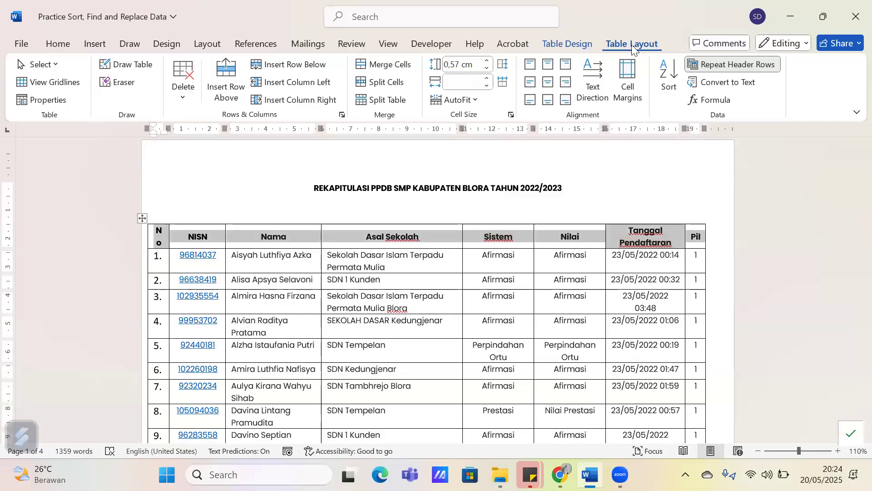
{"action": "left_click", "coordinate": [727, 70]}
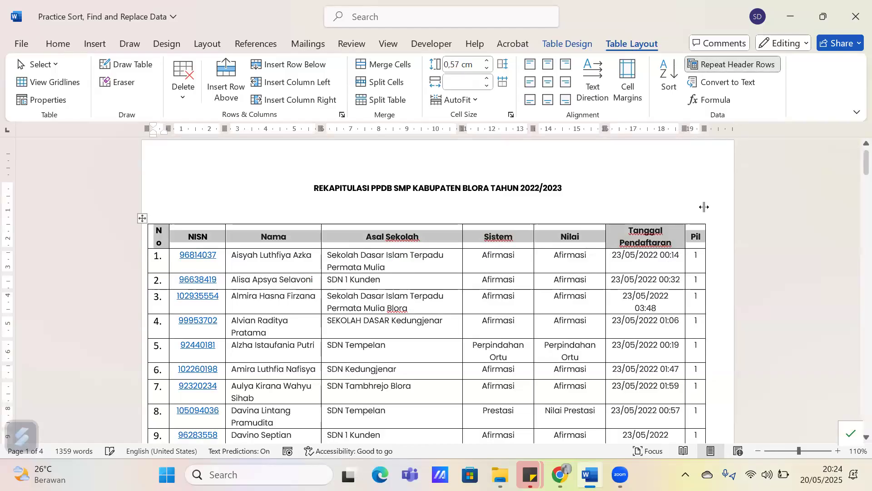
{"action": "scroll", "coordinate": [574, 310], "scroll_direction": "down", "scroll_amount": 2, "text": "ctrl"}
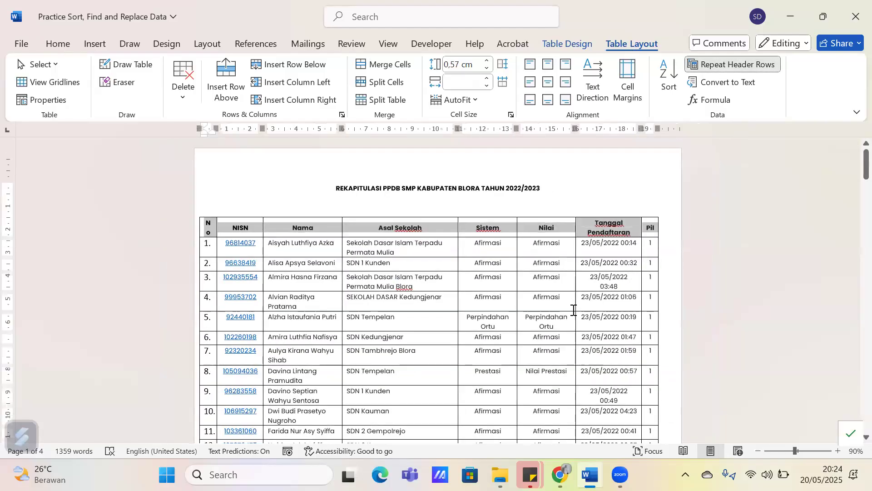
{"action": "scroll", "coordinate": [573, 310], "scroll_direction": "down", "scroll_amount": 10}
{"action": "scroll", "coordinate": [573, 310], "scroll_direction": "down", "scroll_amount": 4}
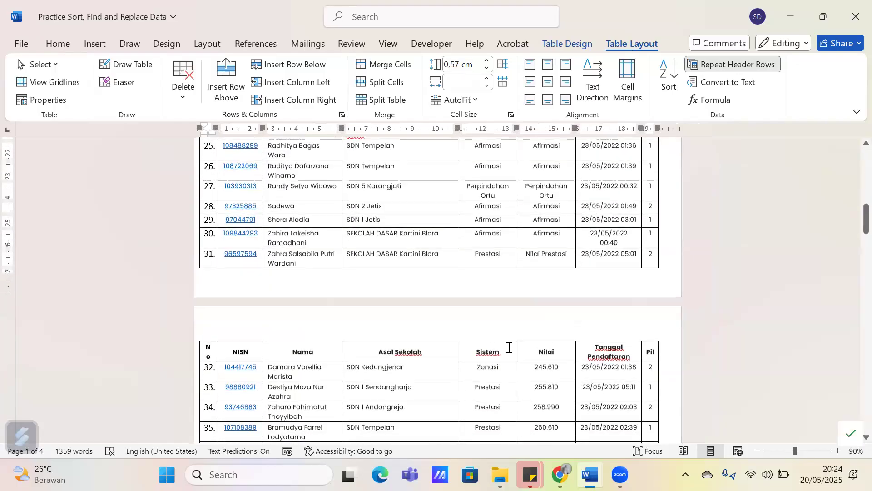
{"action": "left_click", "coordinate": [705, 68]}
{"action": "scroll", "coordinate": [584, 322], "scroll_direction": "down", "scroll_amount": 3}
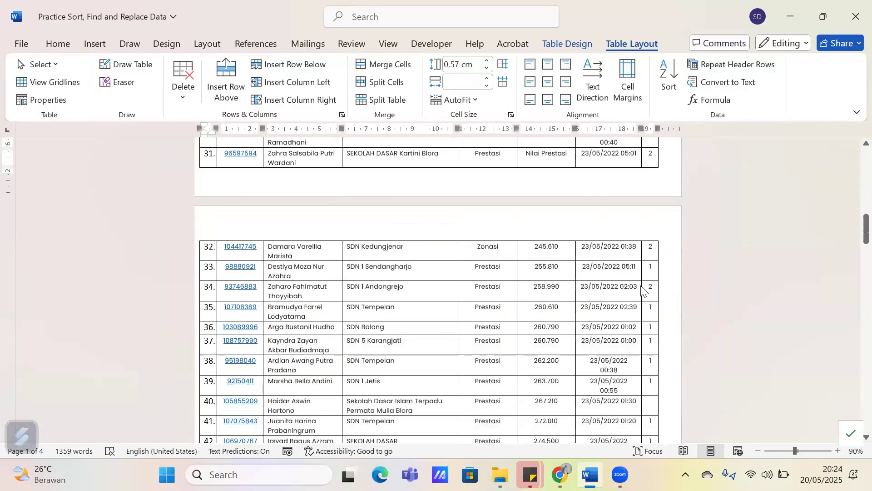
{"action": "scroll", "coordinate": [650, 343], "scroll_direction": "down", "scroll_amount": 15}
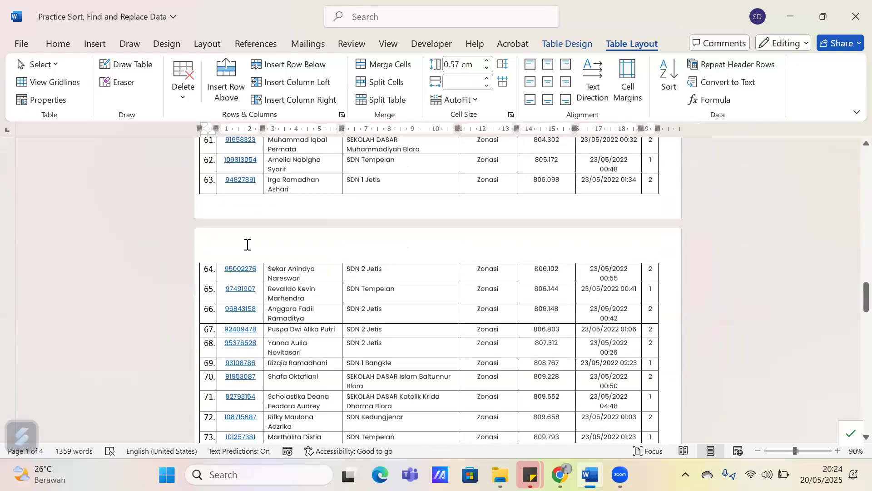
Turn Repeat Header Rows back on and review the table's header through to the last page
{"action": "left_click", "coordinate": [733, 65]}
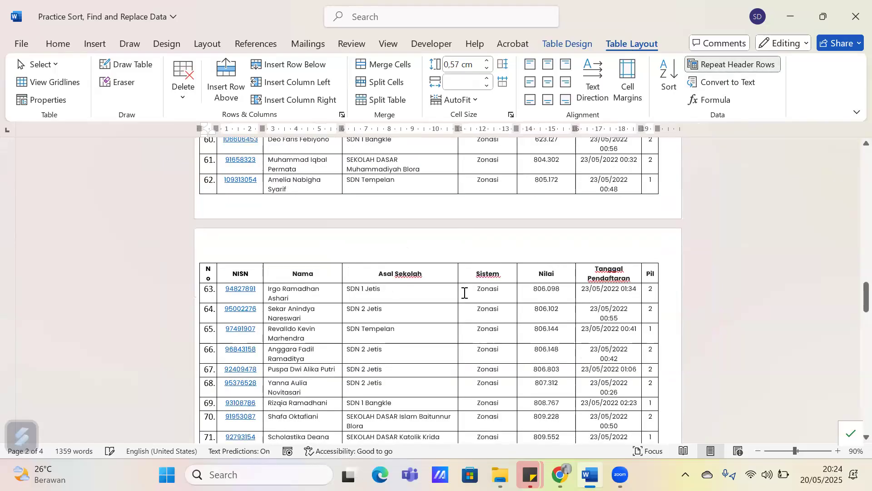
{"action": "scroll", "coordinate": [464, 293], "scroll_direction": "down", "scroll_amount": 4}
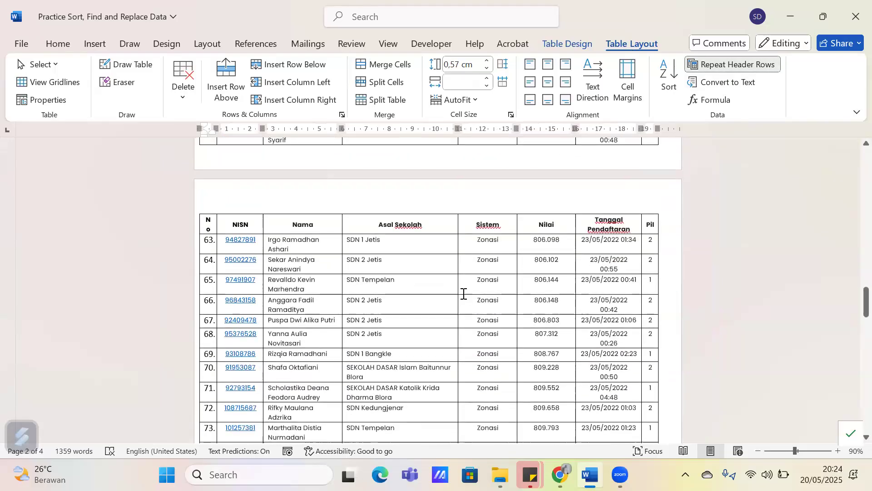
{"action": "scroll", "coordinate": [464, 294], "scroll_direction": "down", "scroll_amount": 18}
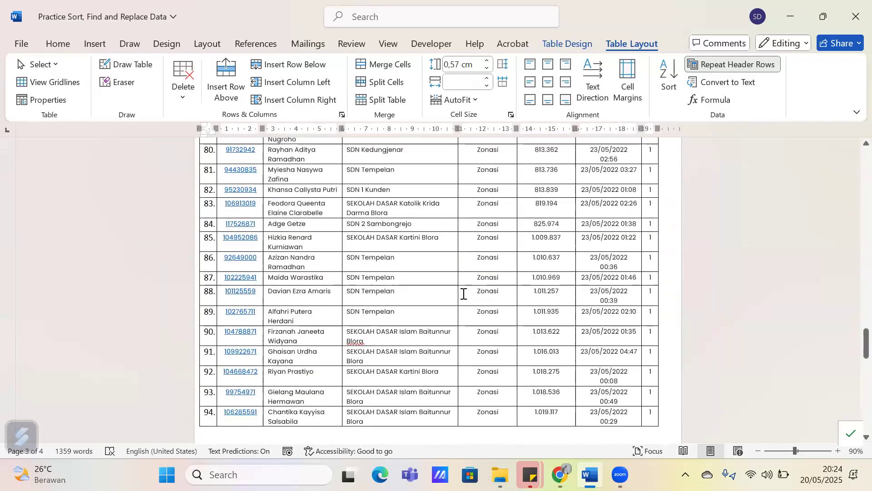
{"action": "scroll", "coordinate": [463, 293], "scroll_direction": "up", "scroll_amount": 1}
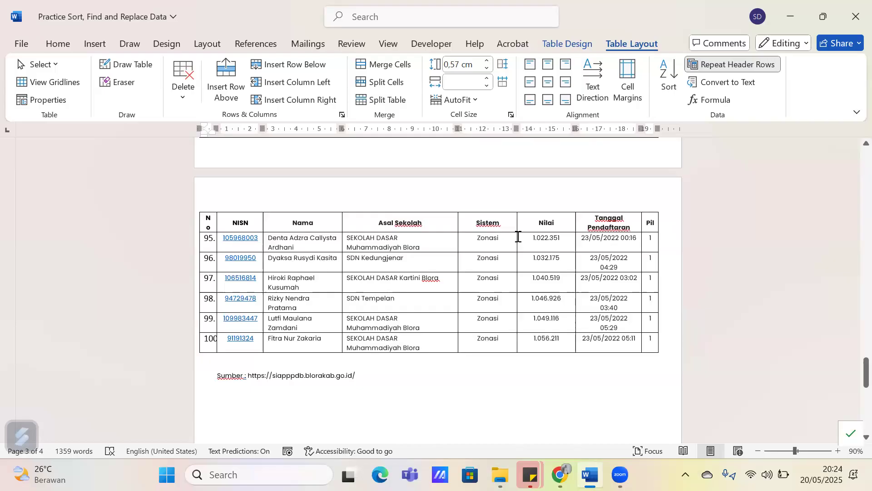
Switch Repeat Header Rows off and on again while viewing the last page of the table
{"action": "left_click", "coordinate": [729, 68]}
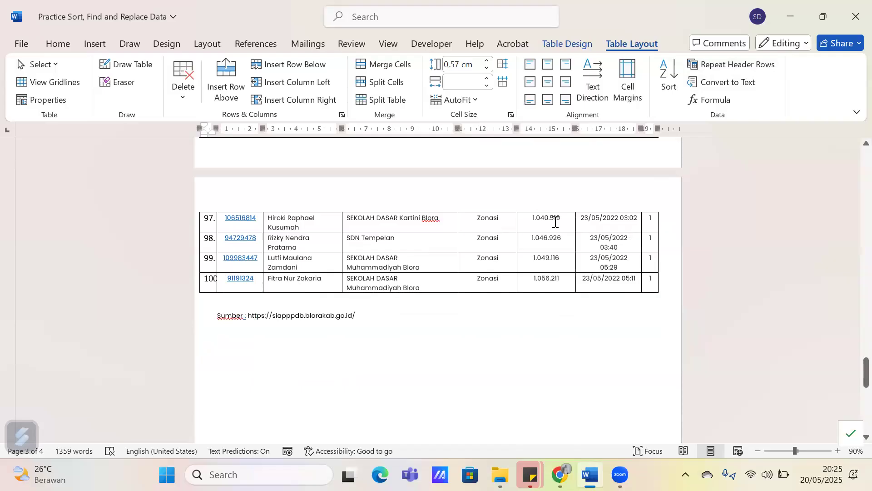
{"action": "left_click", "coordinate": [712, 68]}
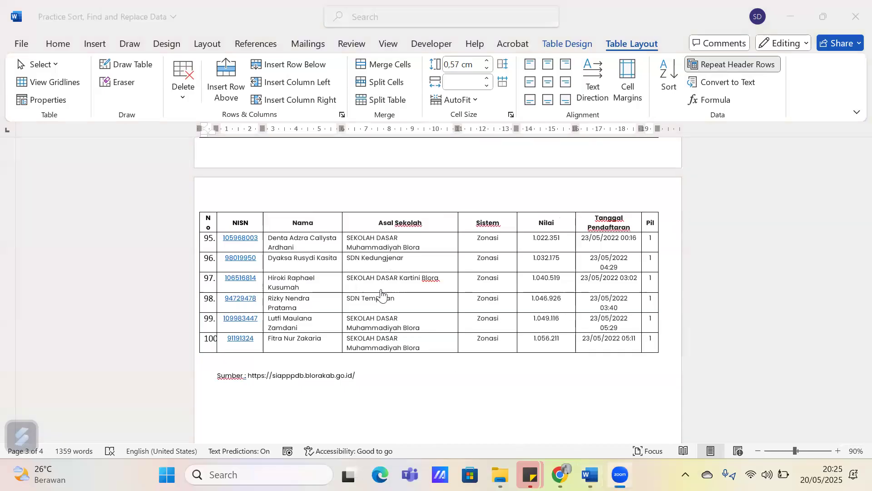
{"action": "left_click", "coordinate": [655, 254]}
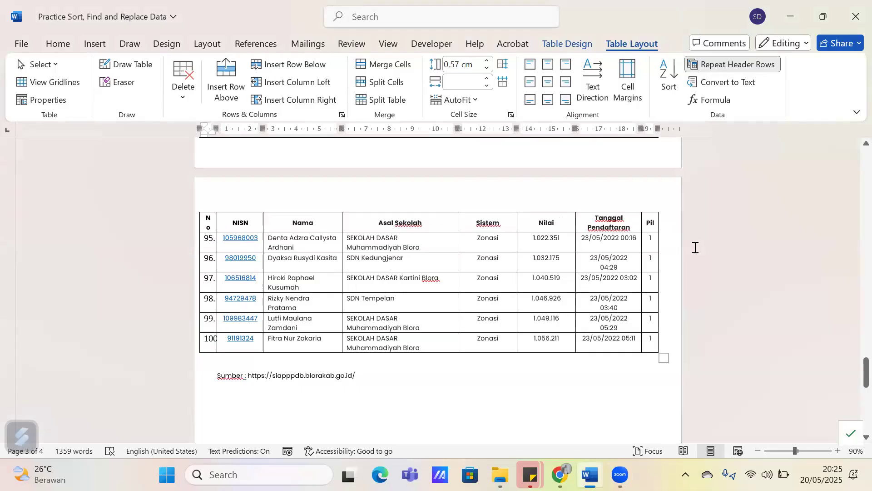
{"action": "scroll", "coordinate": [769, 368], "scroll_direction": "down", "scroll_amount": 1, "text": "ctrl"}
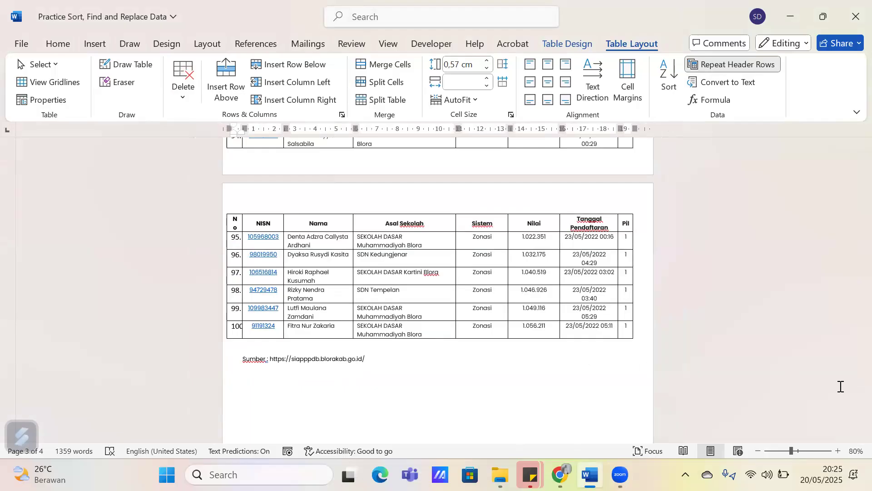
Examine the table's automatic numbering on the last page, selecting the list numbers from row 95 to row 100
{"action": "left_click", "coordinate": [856, 383]}
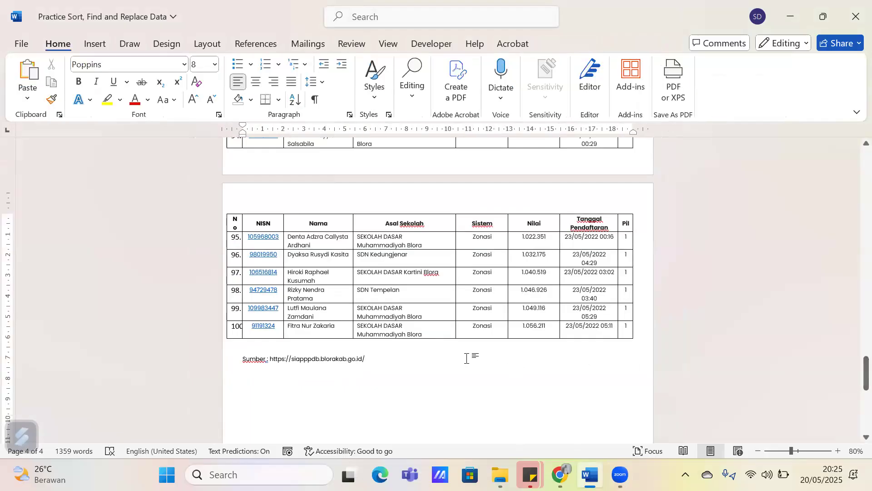
{"action": "key", "text": "XF86AudioRaiseVolume"}
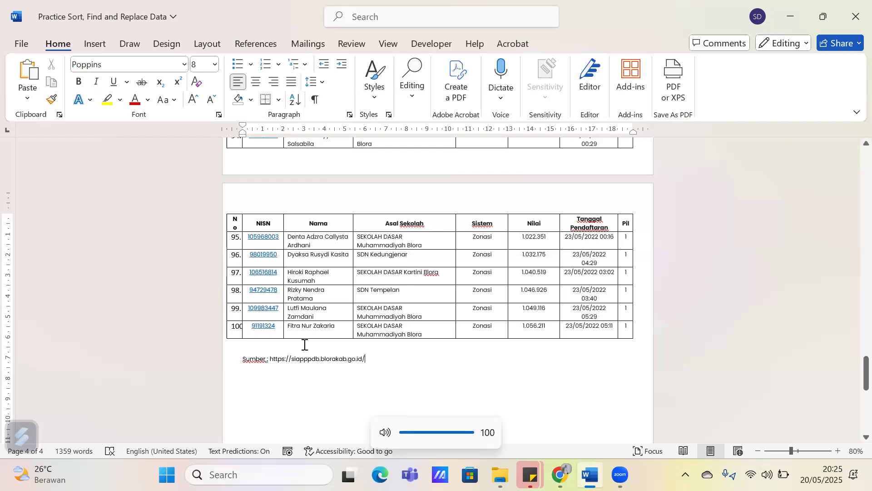
{"action": "left_click", "coordinate": [235, 330]}
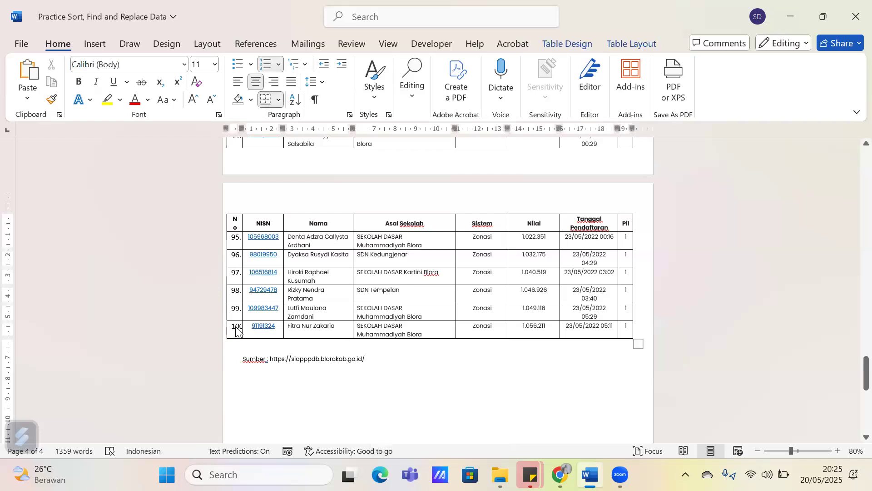
{"action": "left_click", "coordinate": [235, 328]}
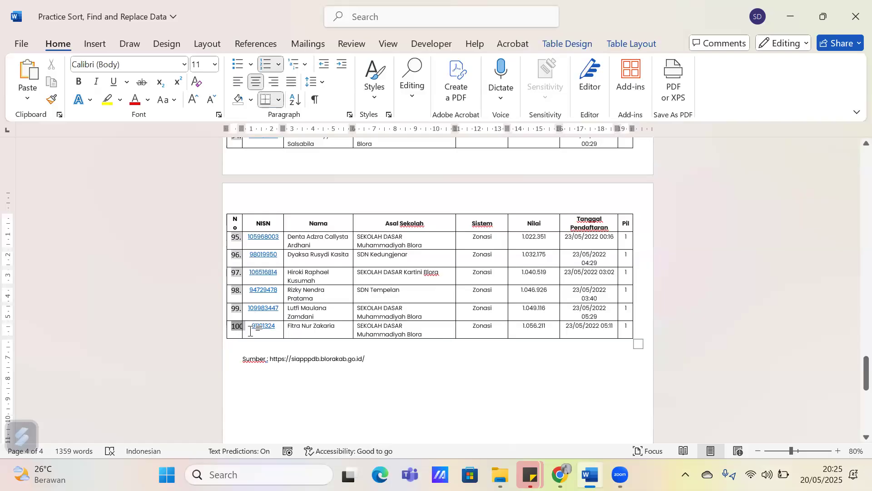
{"action": "left_click", "coordinate": [243, 336]}
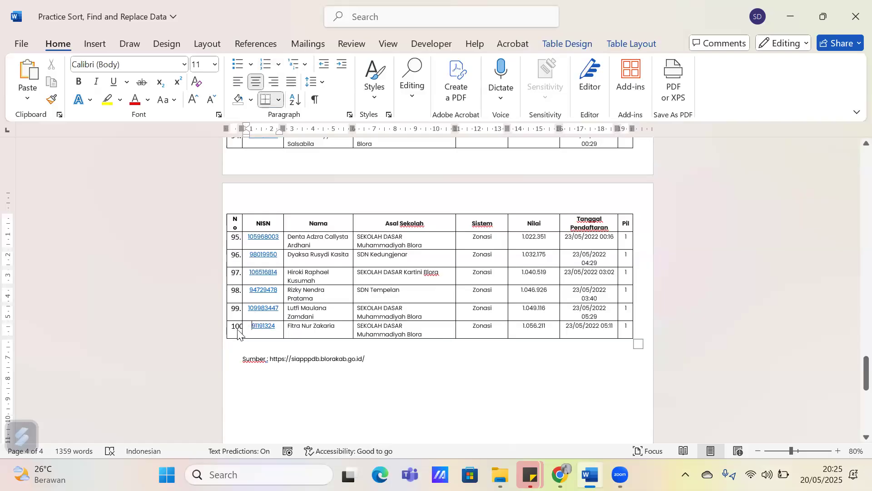
{"action": "left_click", "coordinate": [238, 330]}
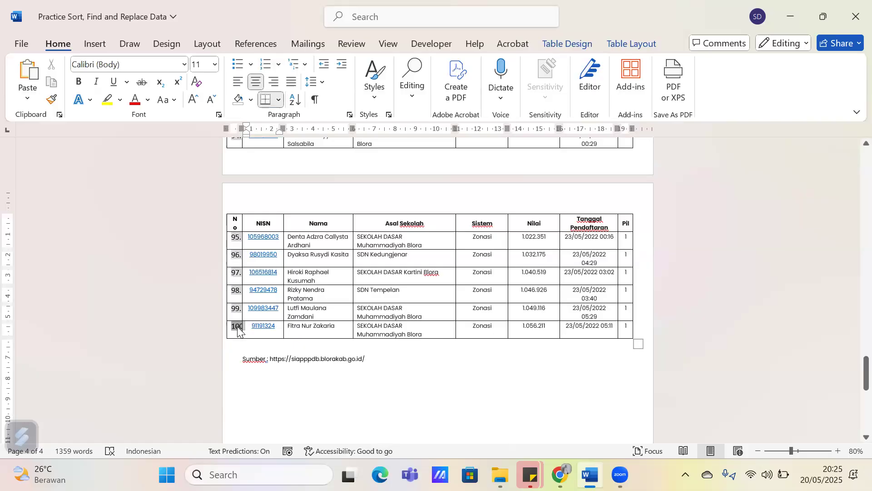
{"action": "left_click", "coordinate": [233, 325]}
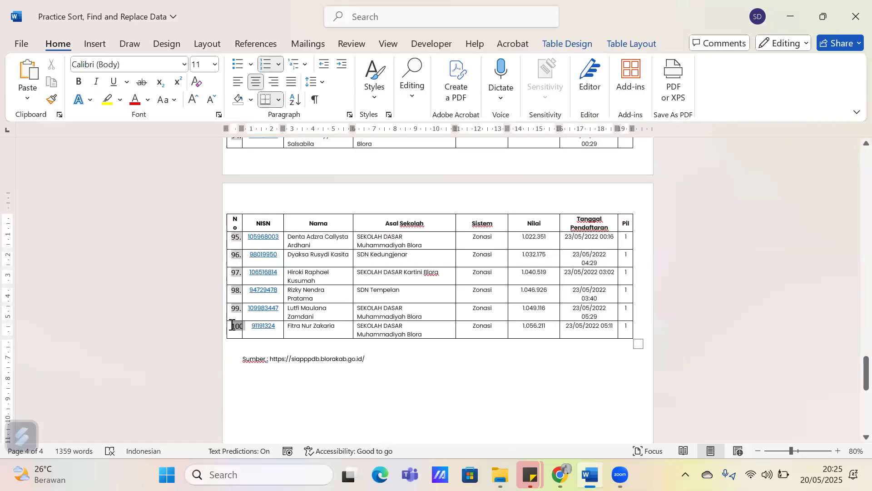
{"action": "scroll", "coordinate": [232, 325], "scroll_direction": "up", "scroll_amount": 4, "text": "ctrl"}
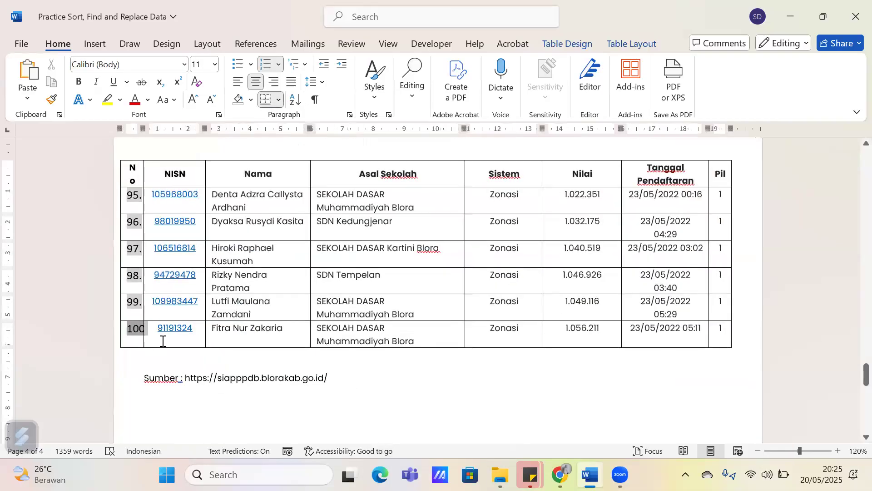
{"action": "left_click", "coordinate": [163, 341]}
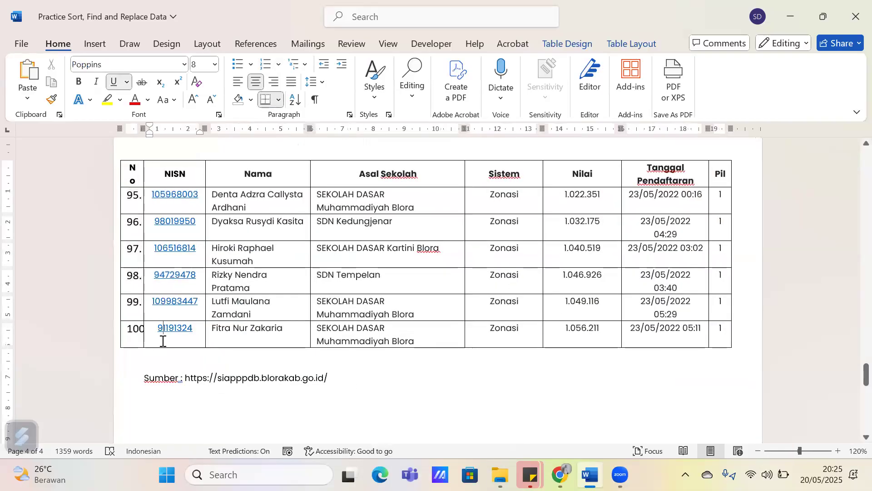
{"action": "left_click", "coordinate": [132, 186]}
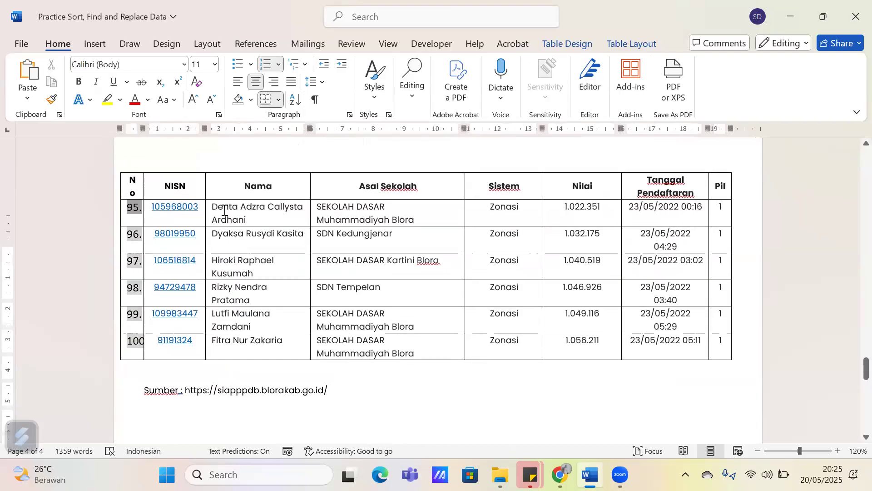
Turn off Repeat Header Rows from the header row on the first page and check the top of the second page
{"action": "scroll", "coordinate": [225, 210], "scroll_direction": "up", "scroll_amount": 3}
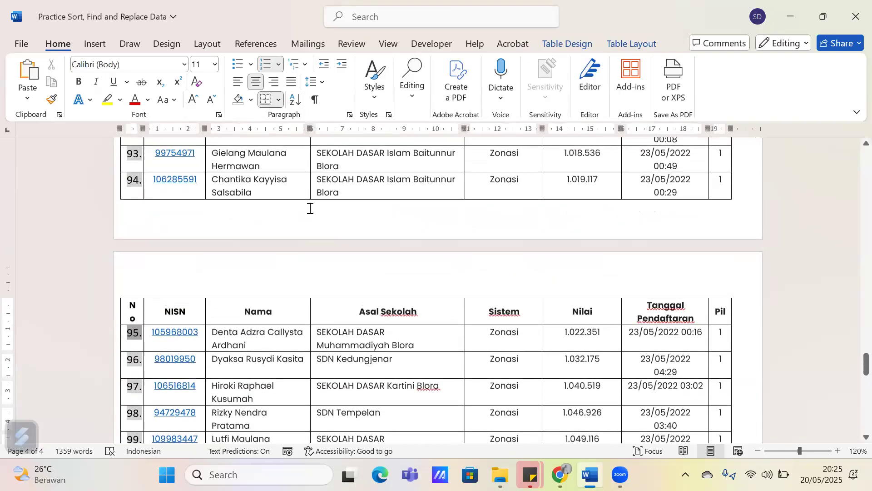
{"action": "scroll", "coordinate": [311, 208], "scroll_direction": "up", "scroll_amount": 15}
{"action": "scroll", "coordinate": [335, 209], "scroll_direction": "up", "scroll_amount": 5}
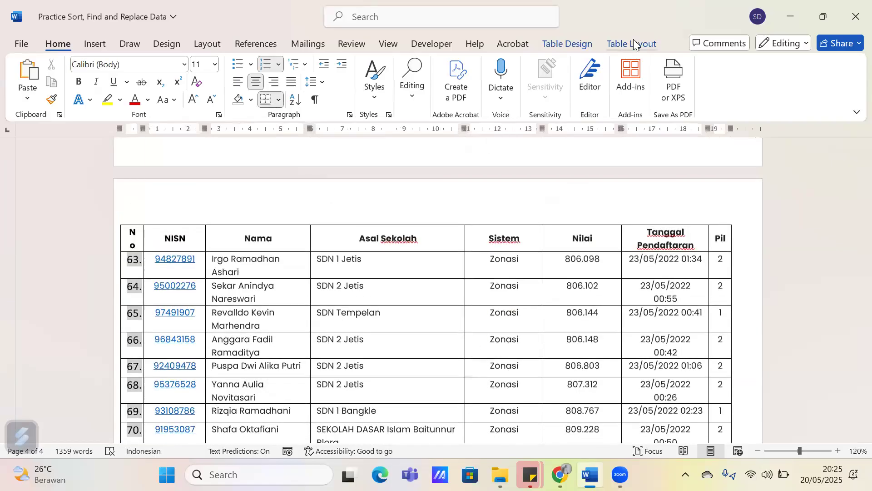
{"action": "left_click", "coordinate": [633, 39]}
{"action": "left_click", "coordinate": [294, 232]}
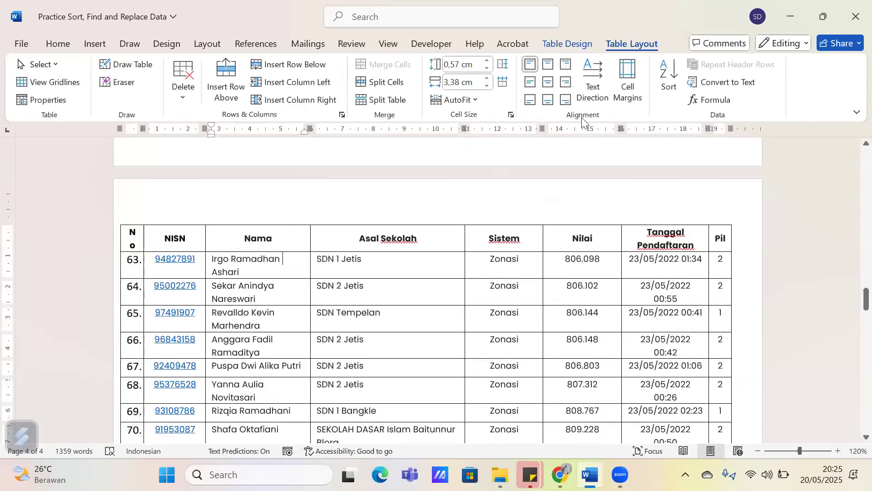
{"action": "scroll", "coordinate": [358, 294], "scroll_direction": "up", "scroll_amount": 20}
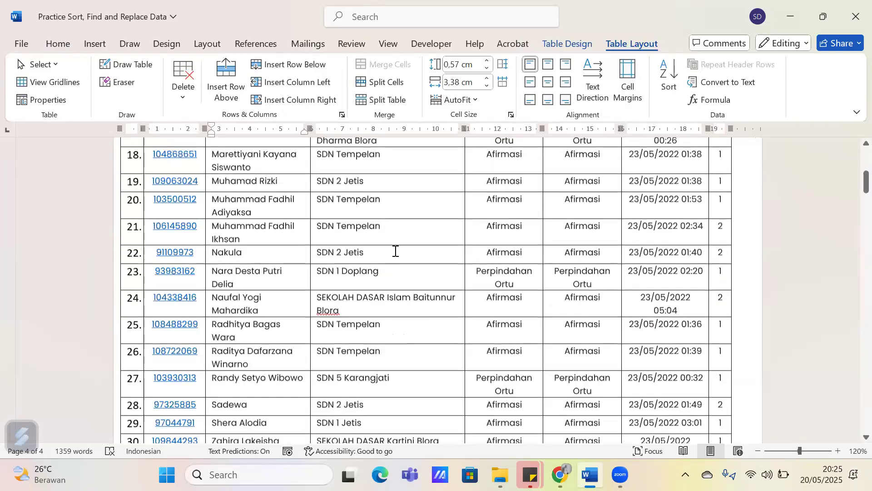
{"action": "scroll", "coordinate": [396, 251], "scroll_direction": "up", "scroll_amount": 10}
{"action": "right_click", "coordinate": [398, 258]}
{"action": "key", "text": "Escape"}
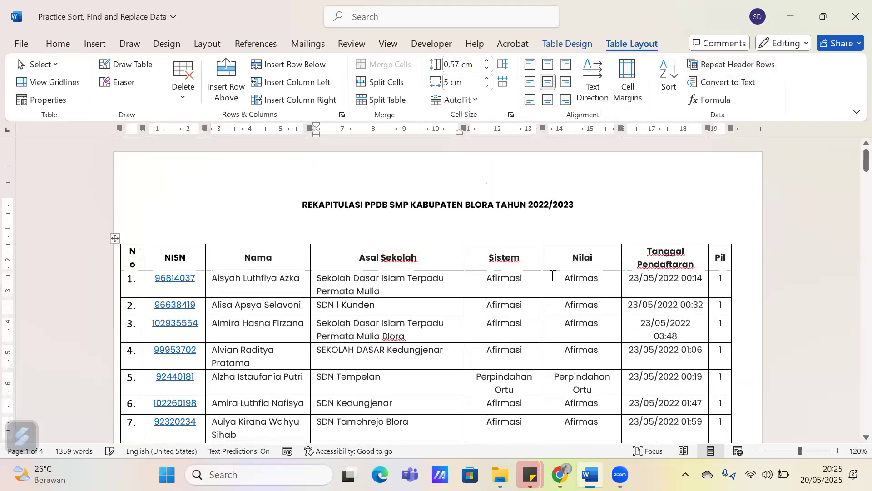
{"action": "scroll", "coordinate": [552, 276], "scroll_direction": "down", "scroll_amount": 15}
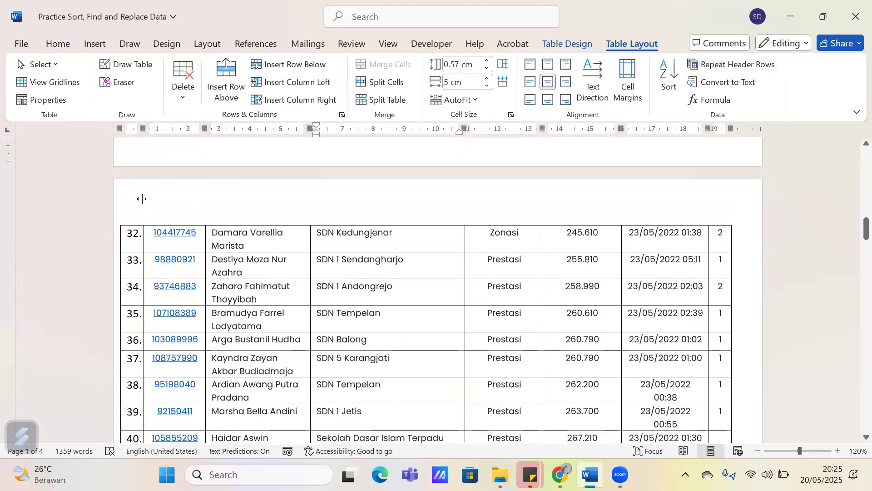
Select the table's whole header row on the first page and turn on Repeat Header Rows, checking the second page
{"action": "left_click", "coordinate": [131, 235]}
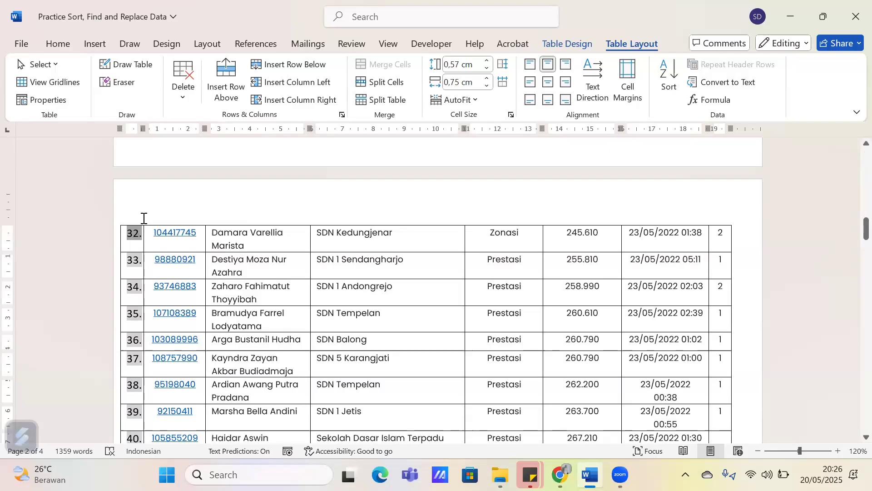
{"action": "left_click", "coordinate": [439, 233]}
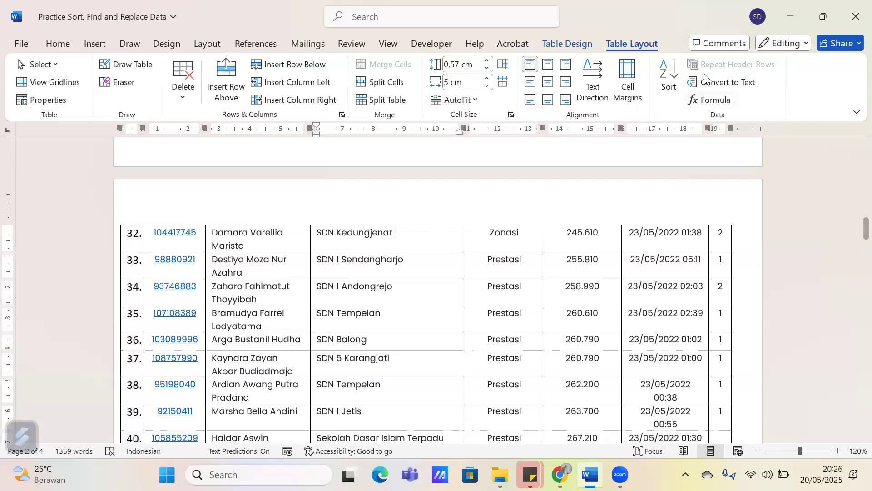
{"action": "scroll", "coordinate": [485, 230], "scroll_direction": "up", "scroll_amount": 15}
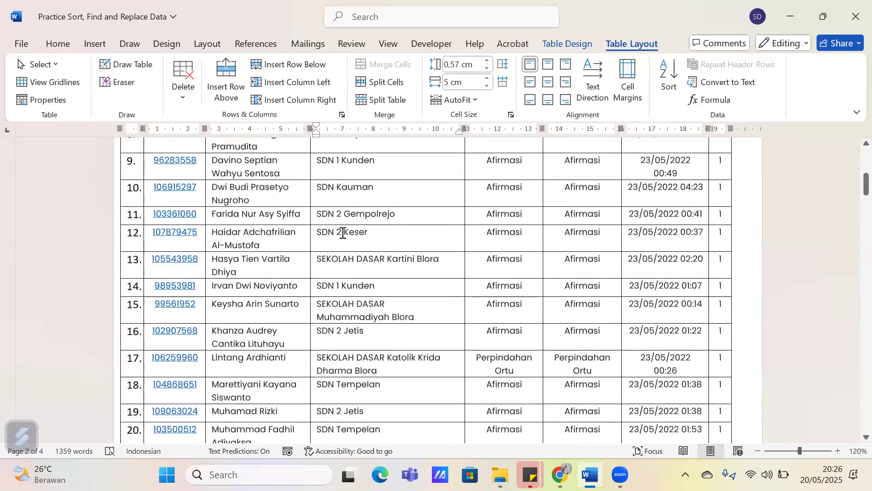
{"action": "scroll", "coordinate": [156, 184], "scroll_direction": "up", "scroll_amount": 4}
{"action": "left_click_drag", "start_coordinate": [137, 220], "coordinate": [723, 228]}
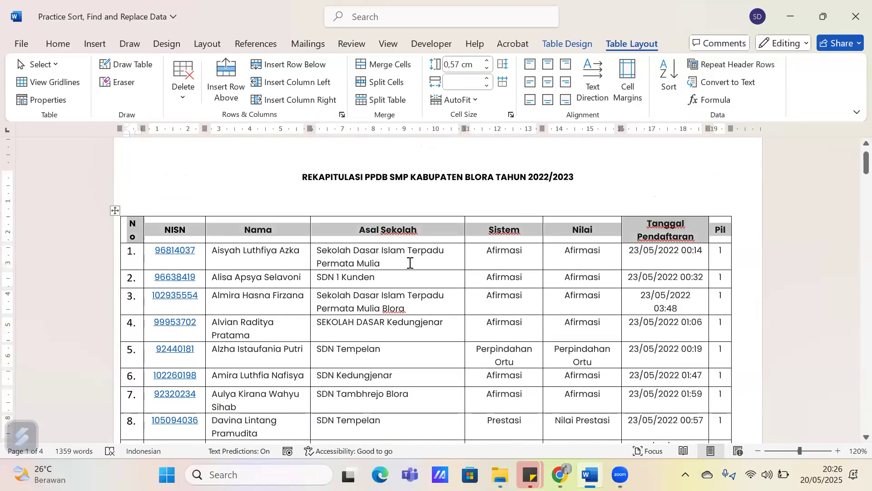
{"action": "left_click", "coordinate": [714, 64]}
{"action": "scroll", "coordinate": [535, 229], "scroll_direction": "down", "scroll_amount": 4}
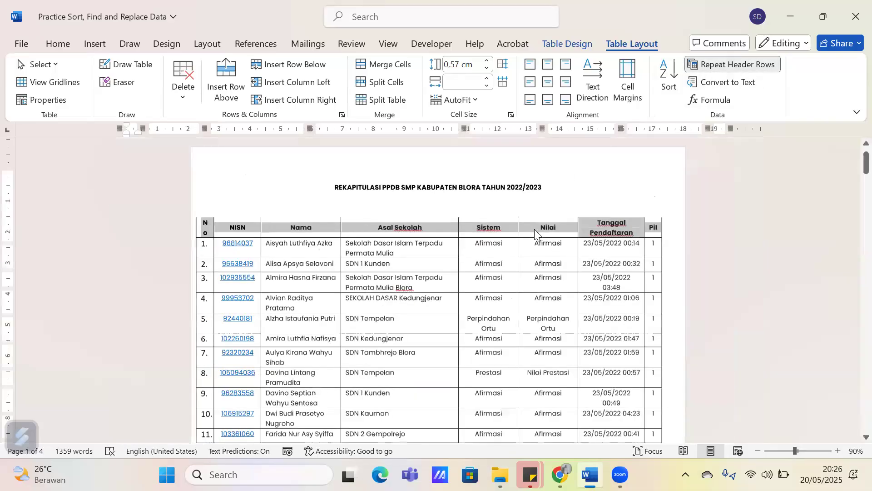
{"action": "scroll", "coordinate": [535, 231], "scroll_direction": "down", "scroll_amount": 10}
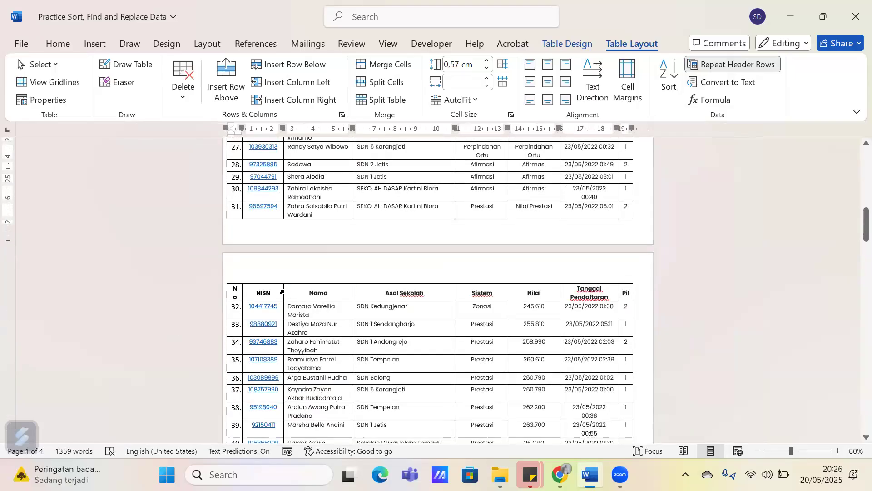
{"action": "scroll", "coordinate": [282, 292], "scroll_direction": "down", "scroll_amount": 1}
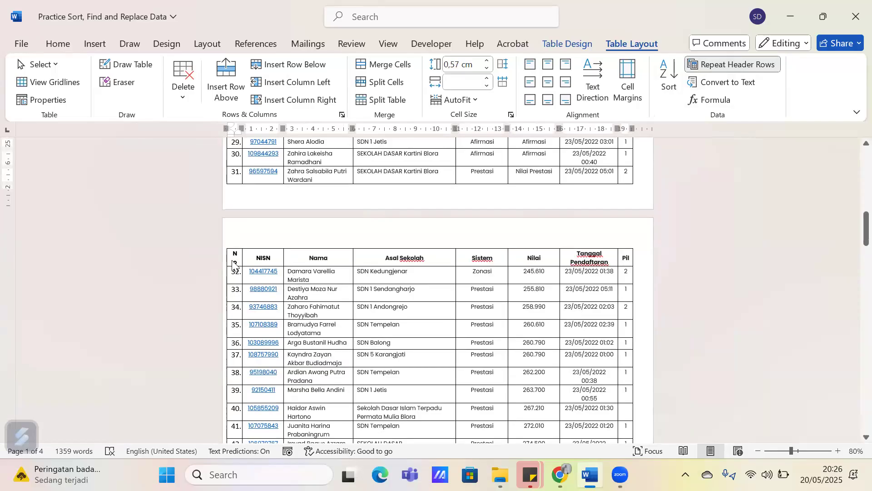
Turn off Repeat Header Rows and select the first cells of row 32 at the top of the second page
{"action": "left_click", "coordinate": [766, 64]}
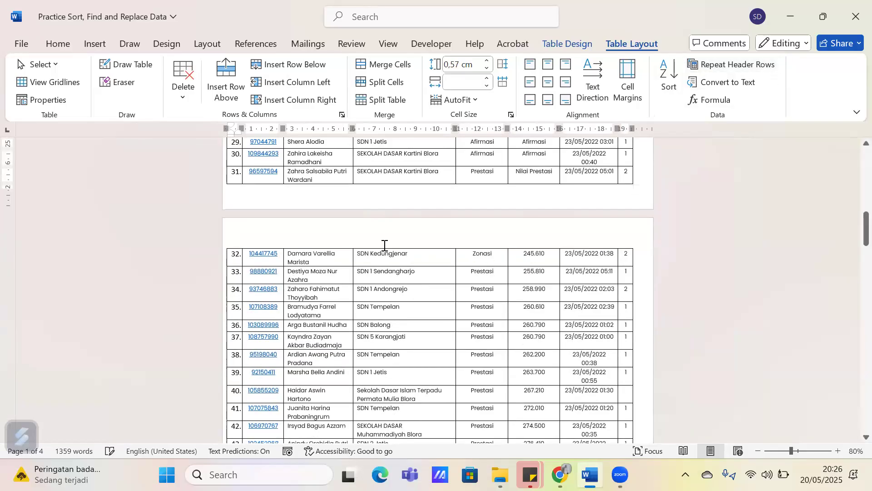
{"action": "left_click", "coordinate": [224, 263]}
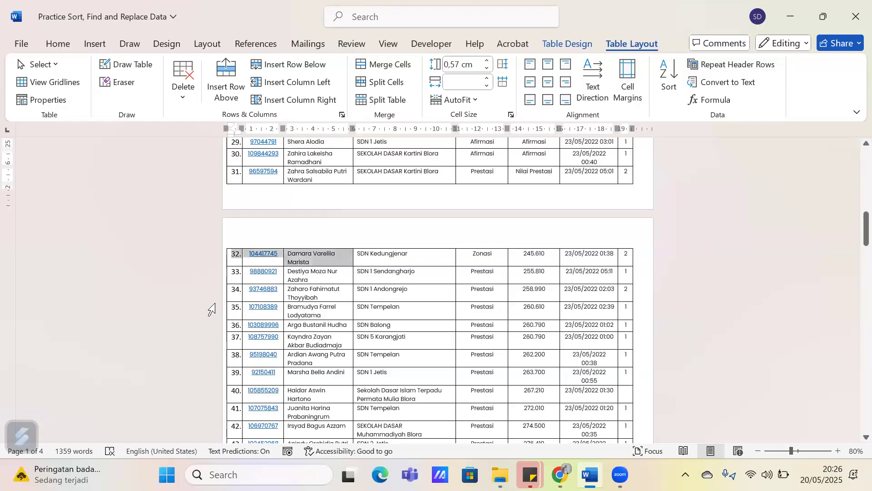
{"action": "scroll", "coordinate": [182, 302], "scroll_direction": "up", "scroll_amount": 1}
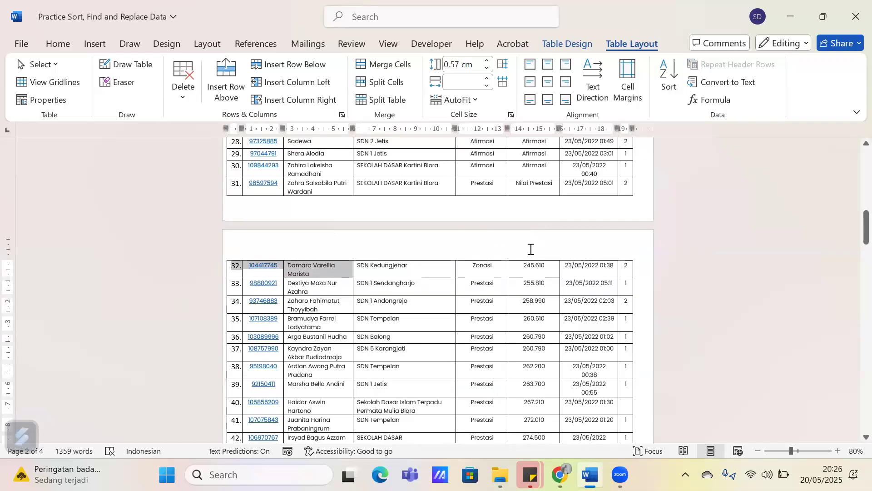
{"action": "left_click", "coordinate": [411, 394]}
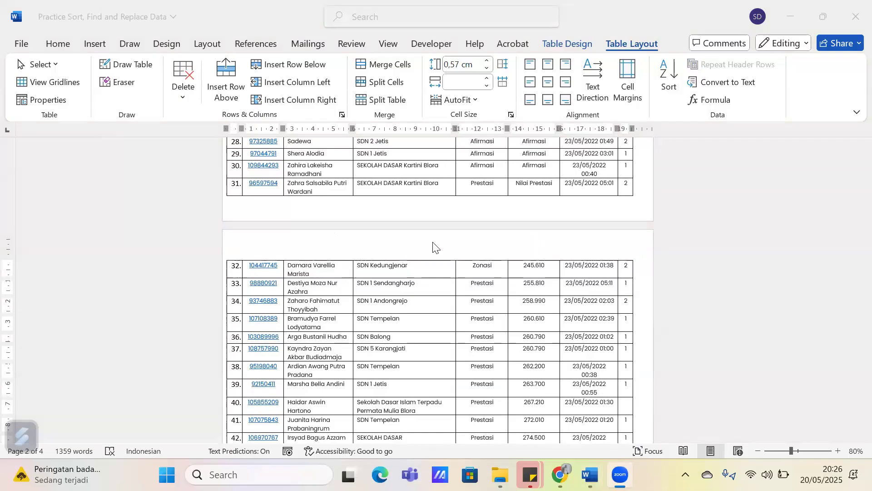
{"action": "scroll", "coordinate": [391, 273], "scroll_direction": "up", "scroll_amount": 15}
{"action": "left_click", "coordinate": [373, 233]}
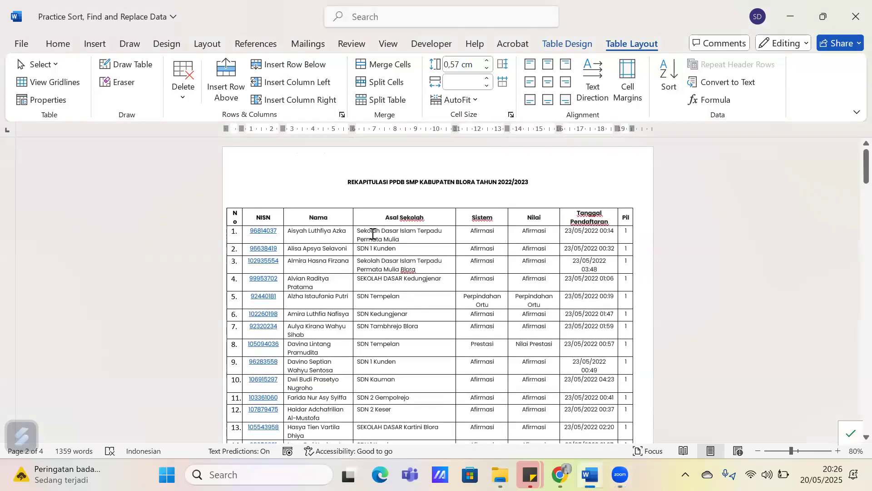
{"action": "left_click", "coordinate": [235, 220]}
{"action": "left_click", "coordinate": [666, 83]}
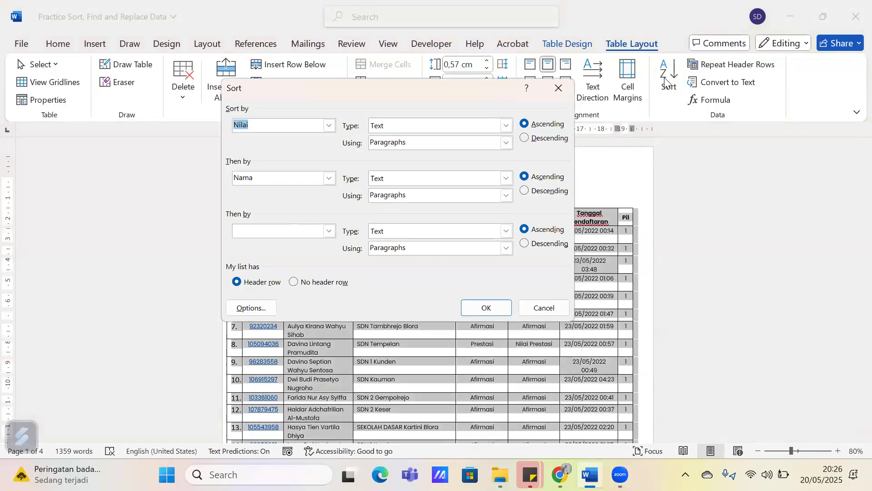
{"action": "left_click", "coordinate": [562, 90]}
{"action": "left_click", "coordinate": [310, 219]}
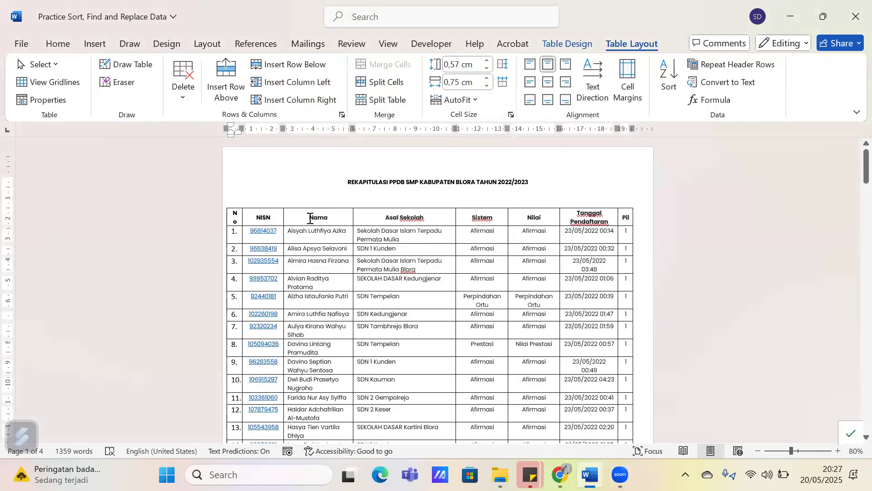
Open Sort for the table from the header row through row 8 and examine the column names offered for the first sort key
{"action": "left_click_drag", "start_coordinate": [237, 216], "coordinate": [626, 349]}
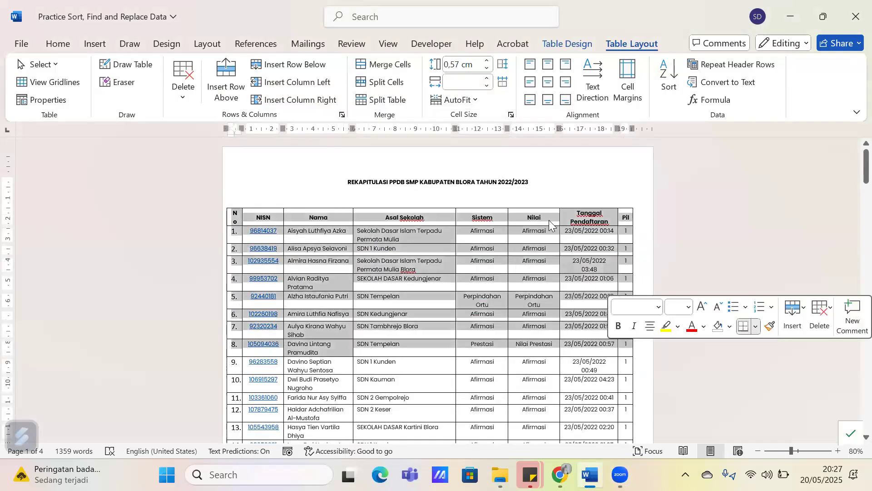
{"action": "left_click", "coordinate": [669, 75]}
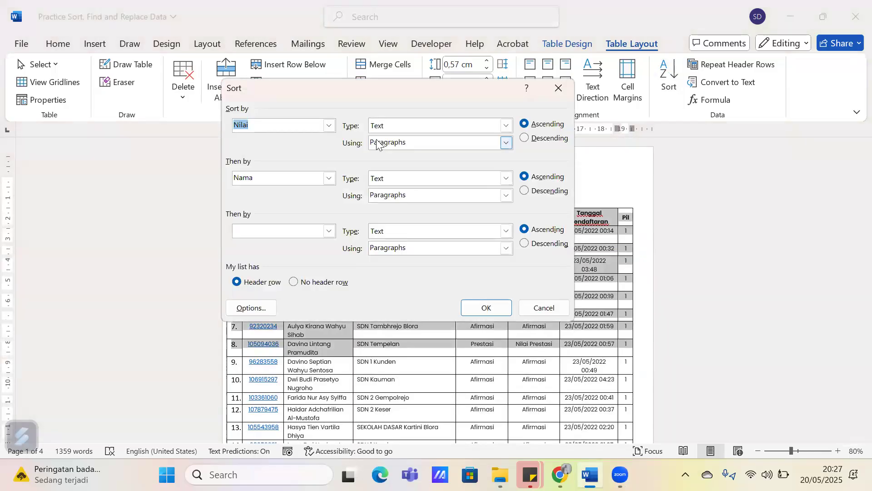
{"action": "left_click", "coordinate": [329, 125]}
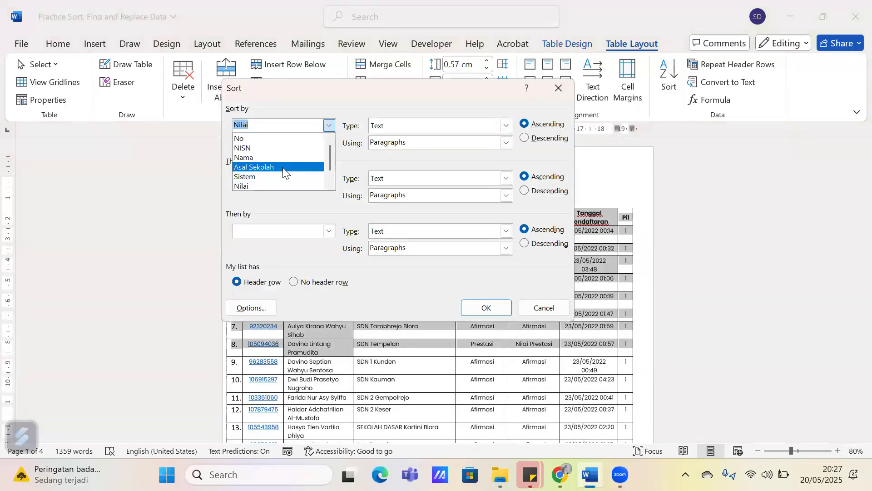
{"action": "left_click", "coordinate": [324, 88]}
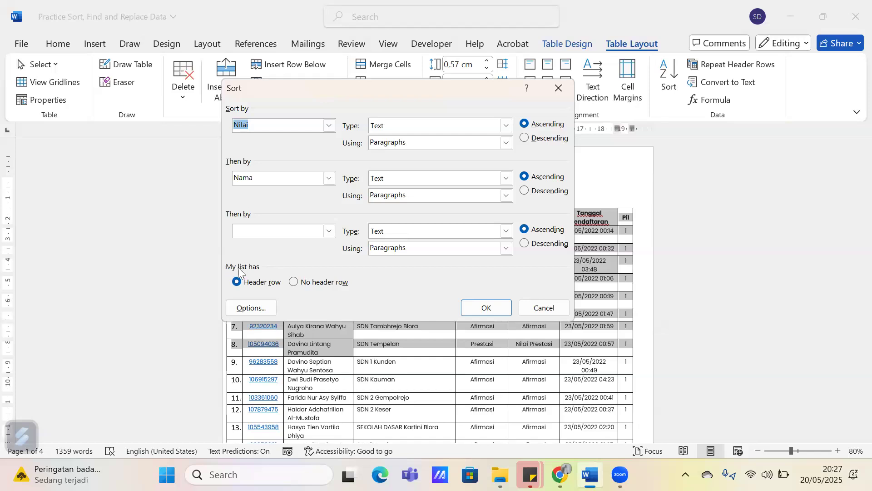
Switch the sort to No header row and examine the column choices offered for the first sort key
{"action": "left_click", "coordinate": [294, 283]}
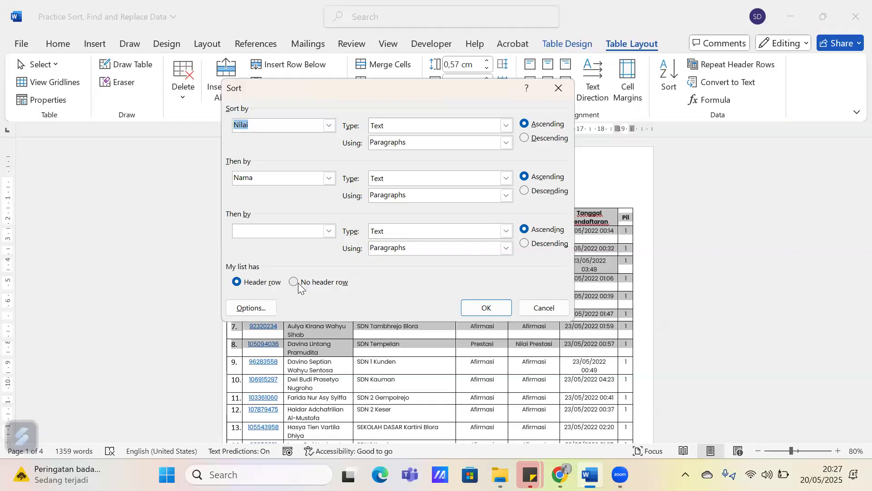
{"action": "left_click", "coordinate": [296, 131]}
{"action": "left_click", "coordinate": [328, 126]}
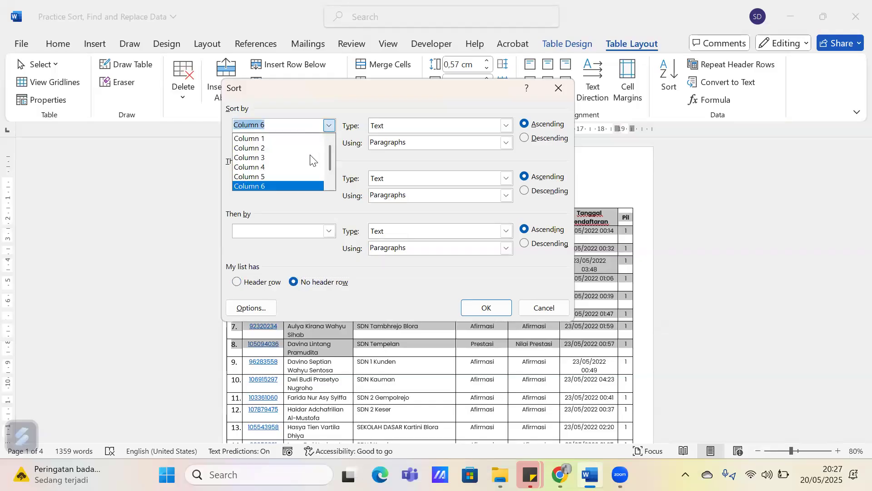
{"action": "scroll", "coordinate": [304, 150], "scroll_direction": "down", "scroll_amount": 1}
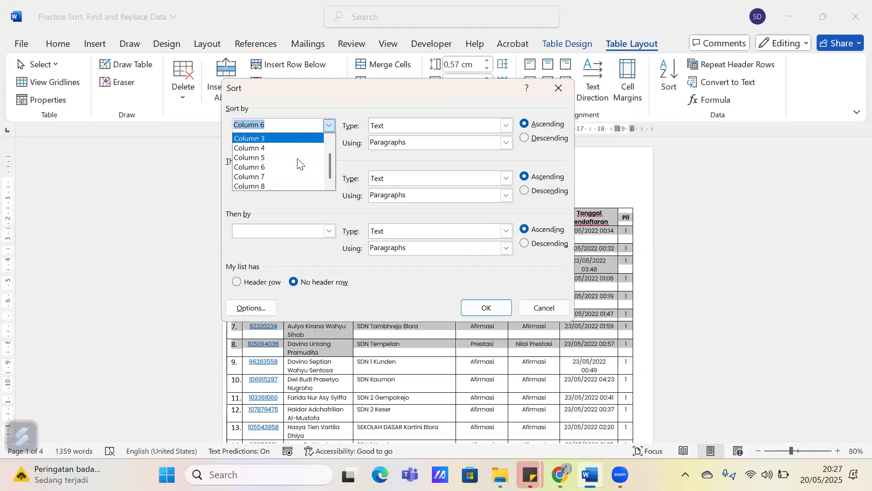
{"action": "scroll", "coordinate": [298, 136], "scroll_direction": "up", "scroll_amount": 1}
Set the first sort key to Column 1, recheck the available columns, and close Sort without applying it
{"action": "left_click", "coordinate": [295, 138]}
{"action": "left_click", "coordinate": [328, 125]}
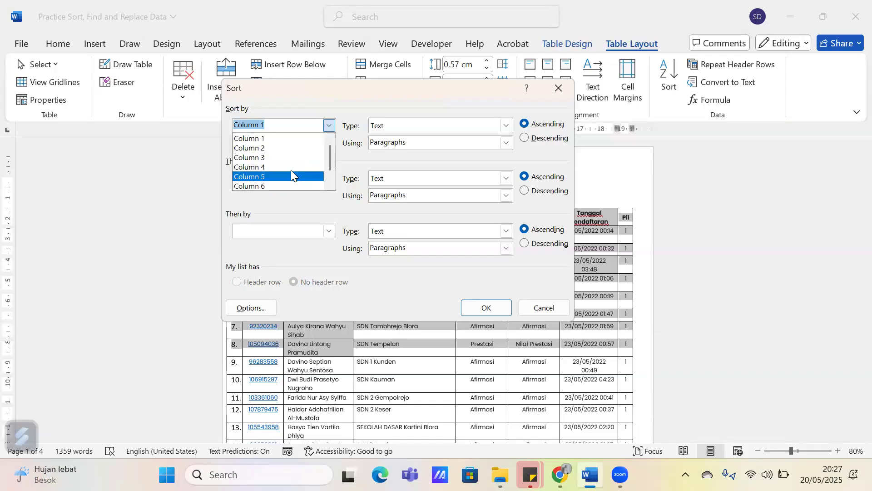
{"action": "left_click", "coordinate": [171, 184]}
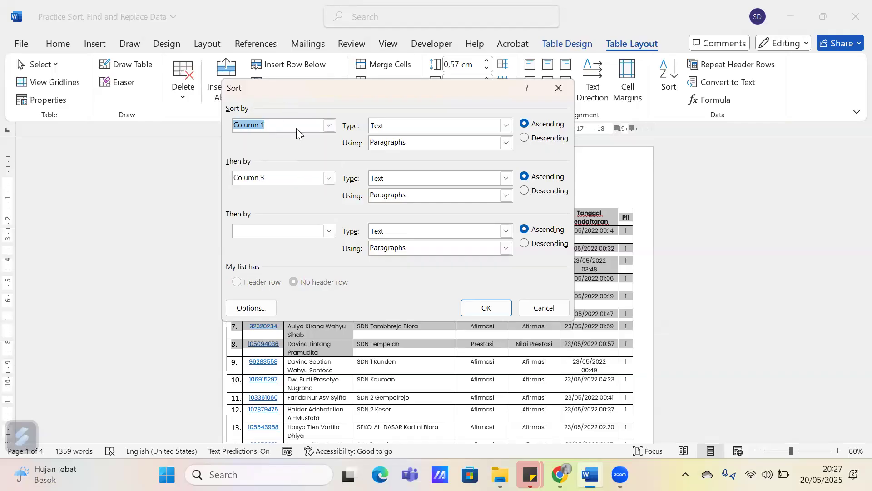
{"action": "left_click", "coordinate": [328, 125]}
{"action": "left_click", "coordinate": [267, 280]}
{"action": "left_click", "coordinate": [559, 89]}
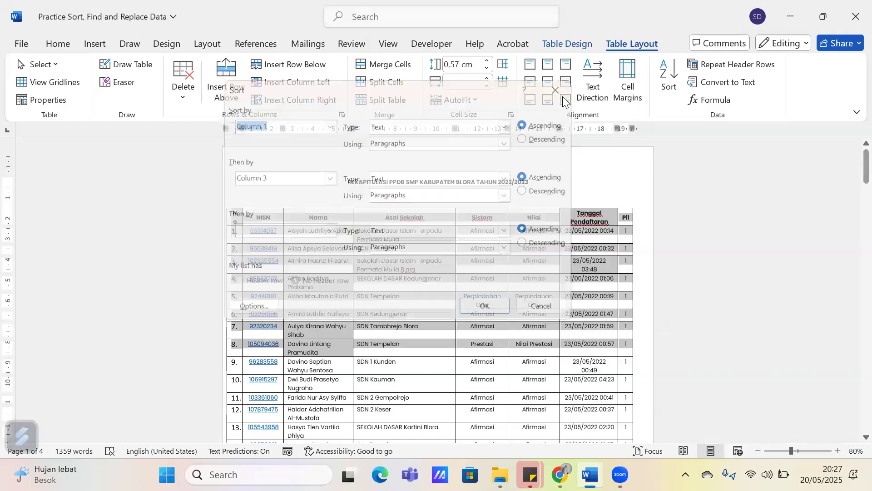
{"action": "left_click", "coordinate": [533, 280]}
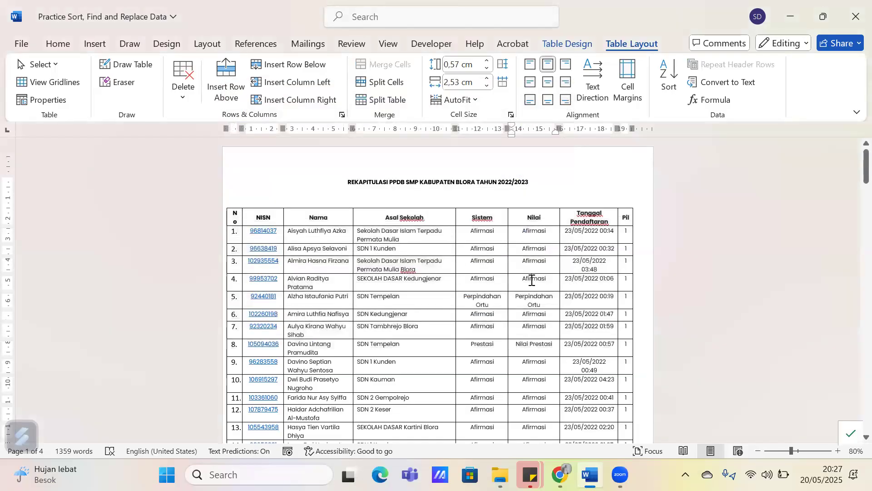
Enlarge the table and compare the school name spellings under Asal Sekolah, selecting SEKOLAH DASAR in row 4
{"action": "scroll", "coordinate": [532, 307], "scroll_direction": "up", "scroll_amount": 4}
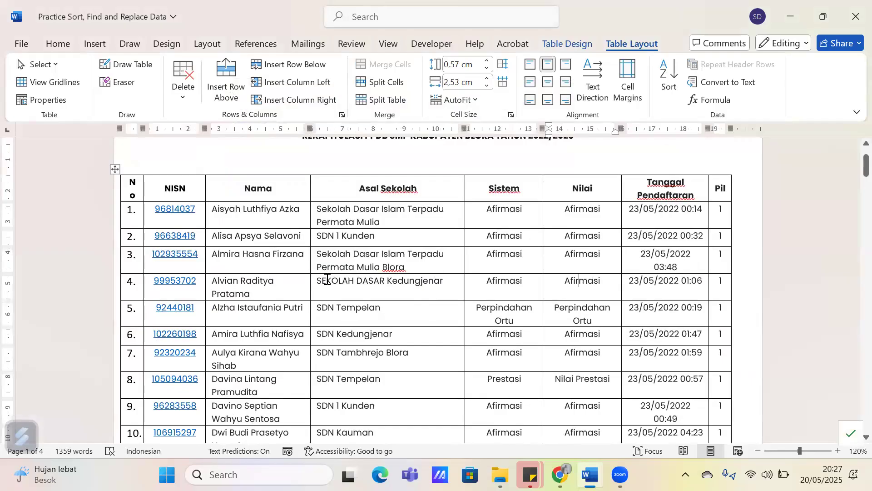
{"action": "scroll", "coordinate": [328, 280], "scroll_direction": "up", "scroll_amount": 1}
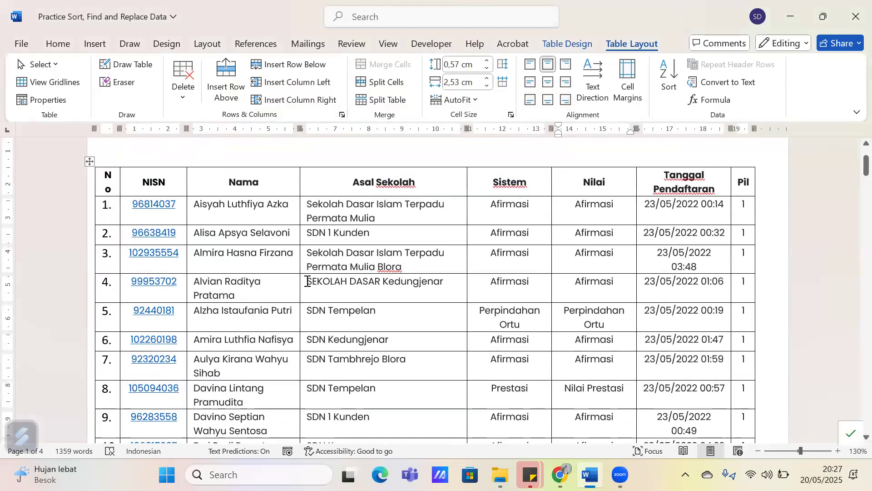
{"action": "left_click", "coordinate": [307, 286]}
{"action": "double_click", "coordinate": [313, 310]}
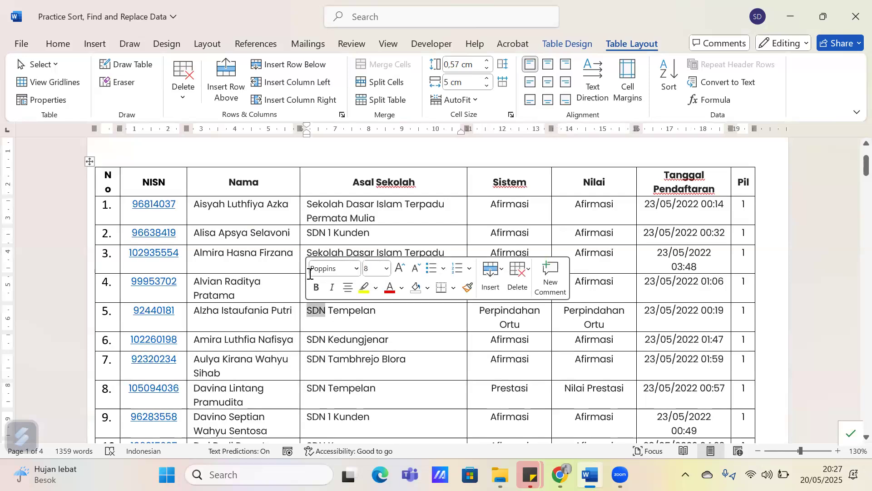
{"action": "left_click_drag", "start_coordinate": [304, 203], "coordinate": [338, 205]}
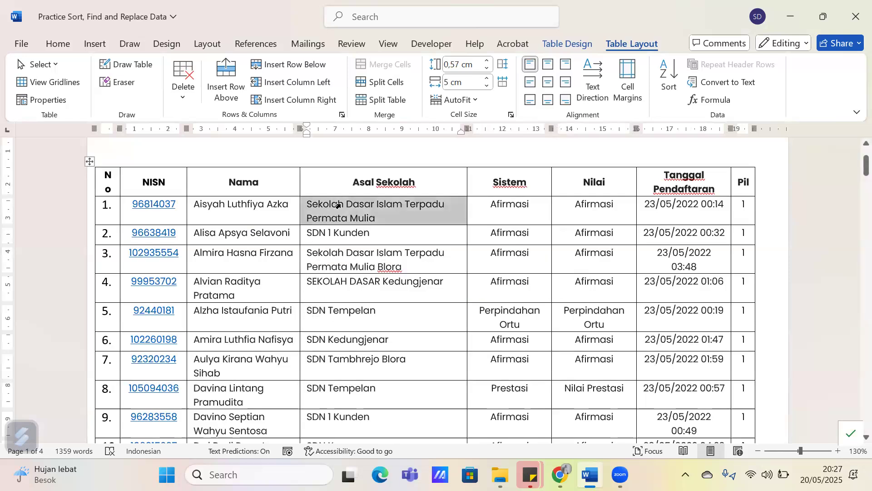
{"action": "left_click", "coordinate": [310, 284]}
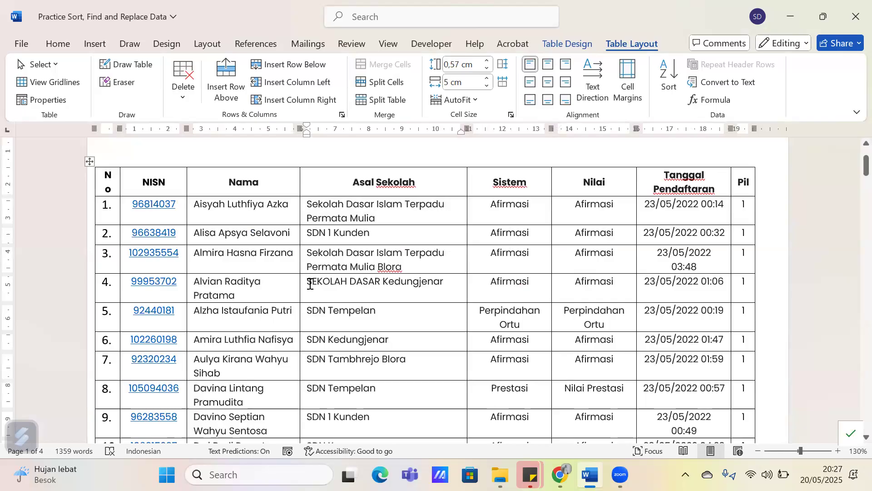
{"action": "left_click_drag", "start_coordinate": [311, 284], "coordinate": [380, 286]}
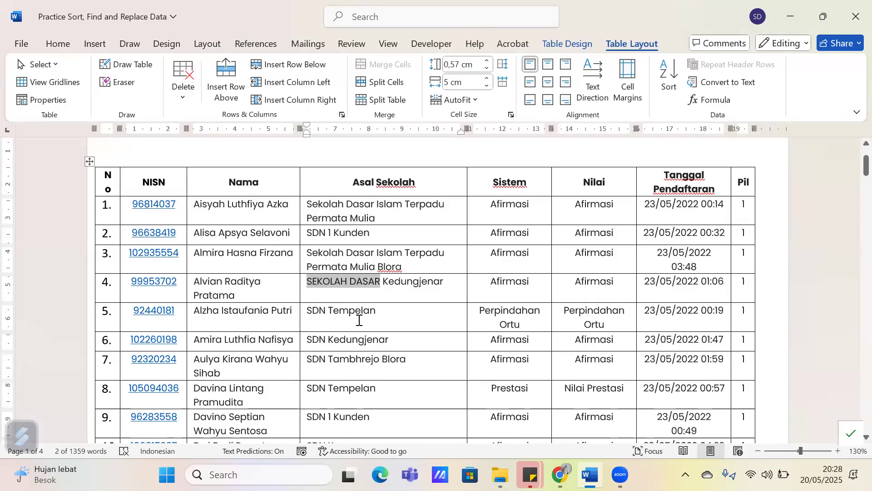
{"action": "scroll", "coordinate": [362, 322], "scroll_direction": "down", "scroll_amount": 3}
{"action": "scroll", "coordinate": [361, 322], "scroll_direction": "up", "scroll_amount": 4}
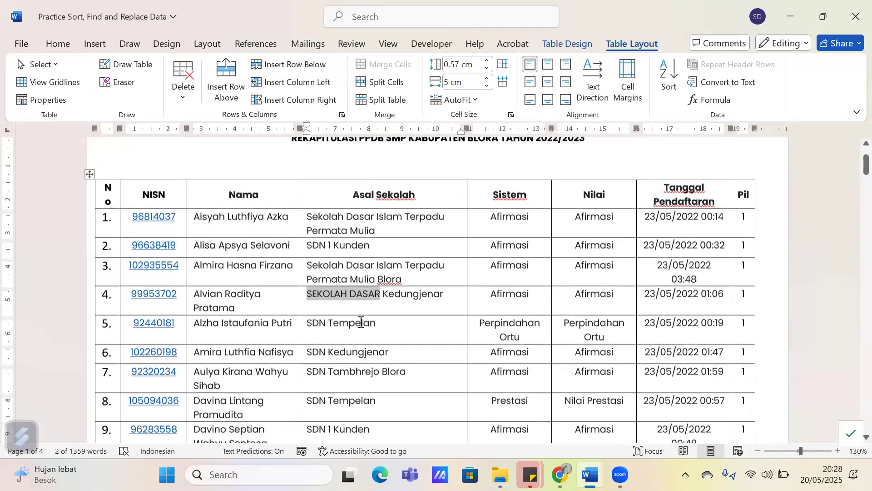
Try to retype the selected SEKOLAH DASAR in row 4 by hand and undo the change
{"action": "key", "text": "Delete"}
{"action": "type", "text": "Se"}
{"action": "key", "text": "BackSpace"}
{"action": "key", "text": "BackSpace"}
{"action": "key", "text": "ctrl+z"}
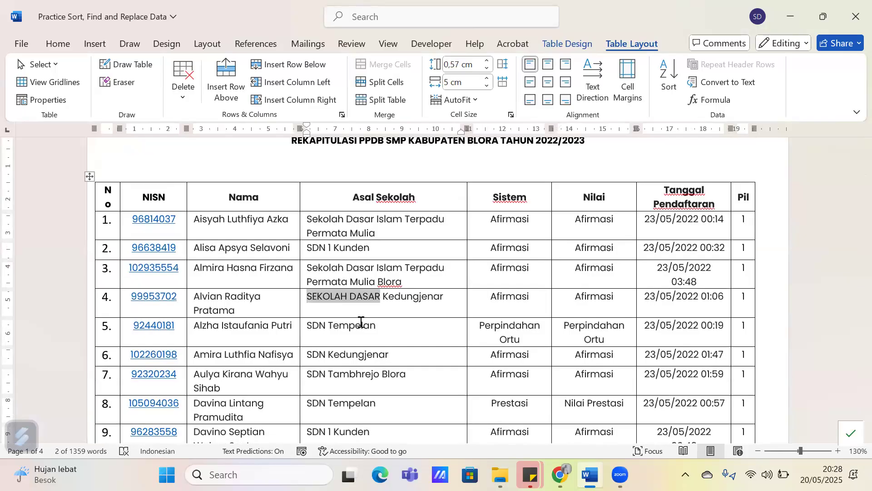
Demonstrate the different ways of opening Find and Replace for replacing text, closing the dialog each time
{"action": "scroll", "coordinate": [361, 321], "scroll_direction": "down", "scroll_amount": 1}
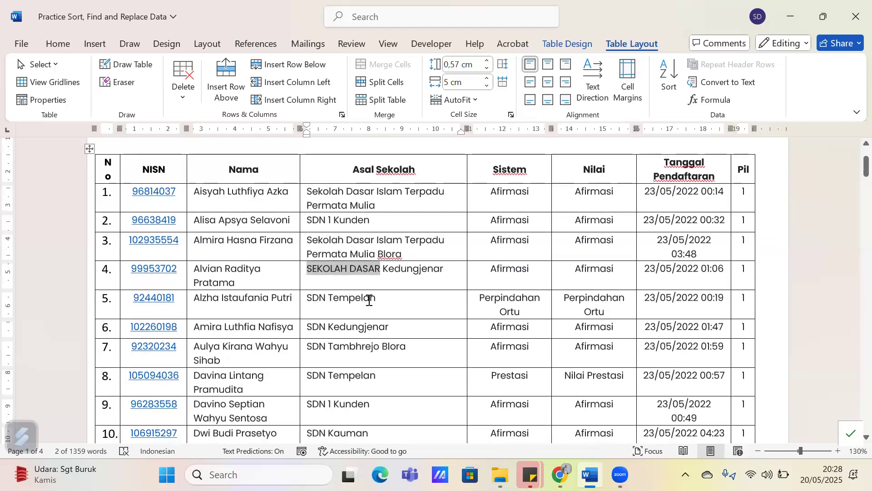
{"action": "key", "text": "ctrl+h"}
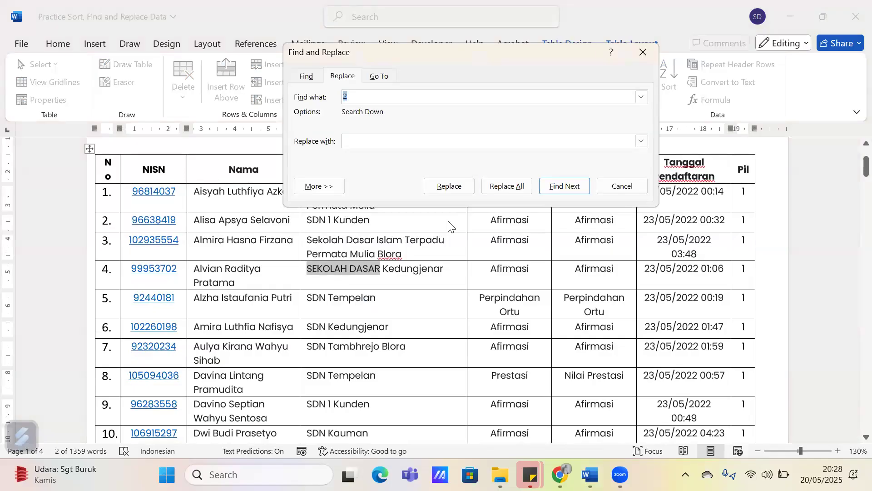
{"action": "left_click", "coordinate": [643, 52]}
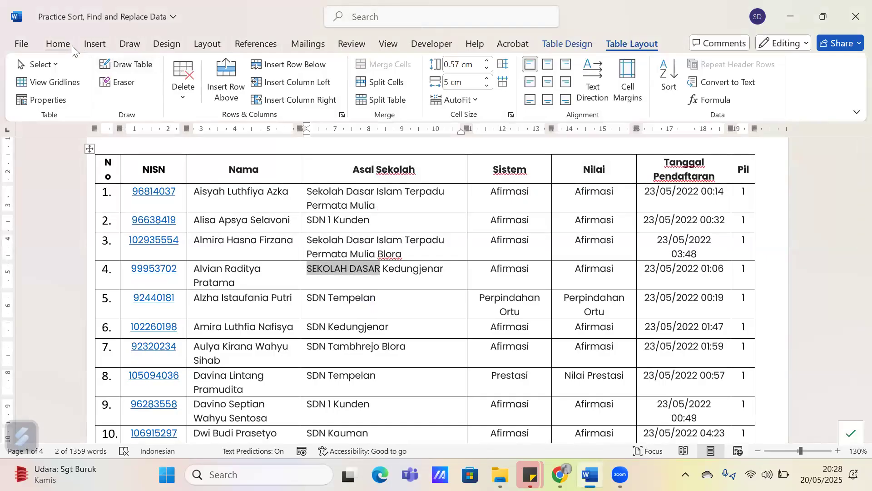
{"action": "left_click", "coordinate": [59, 44]}
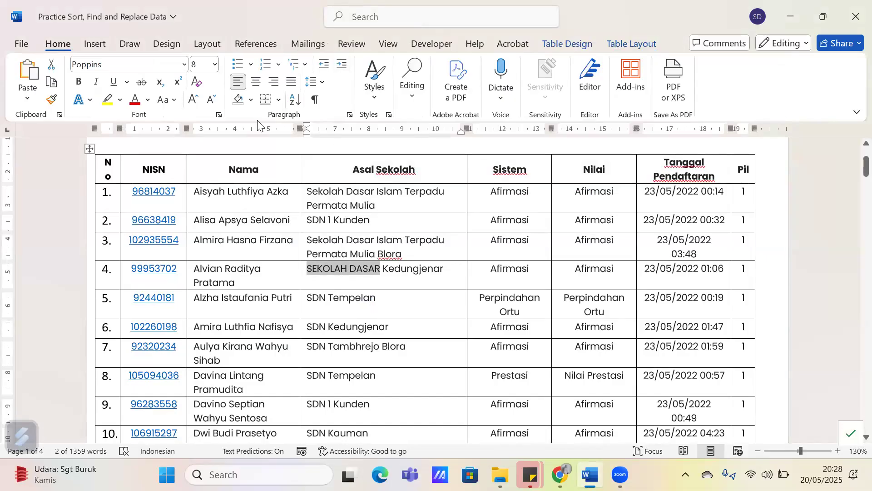
{"action": "left_click", "coordinate": [411, 97]}
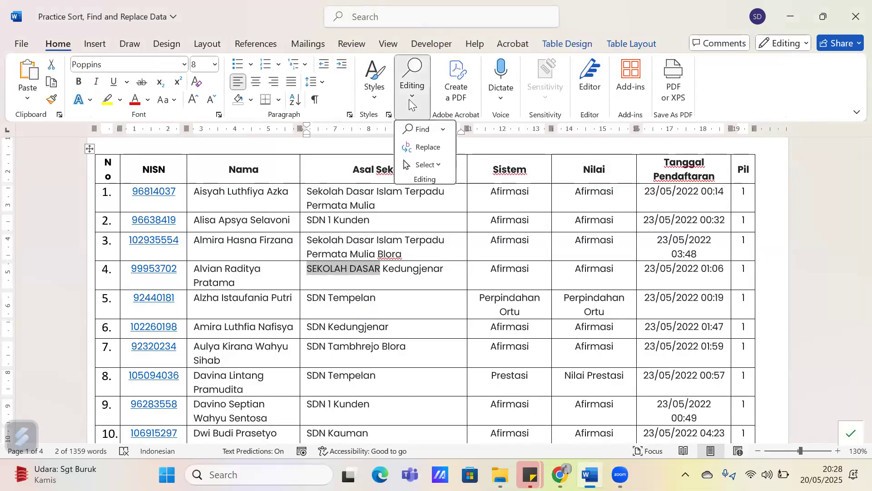
{"action": "left_click", "coordinate": [440, 147]}
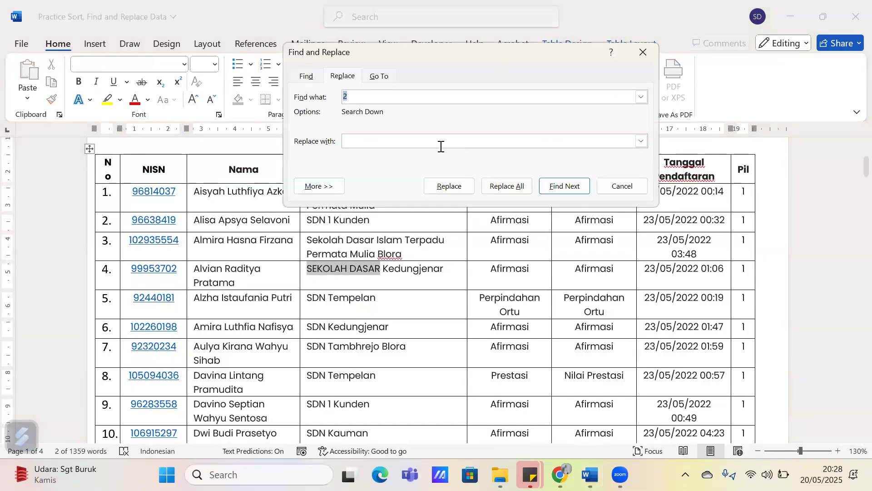
{"action": "left_click", "coordinate": [643, 54]}
{"action": "key", "text": "ctrl+h"}
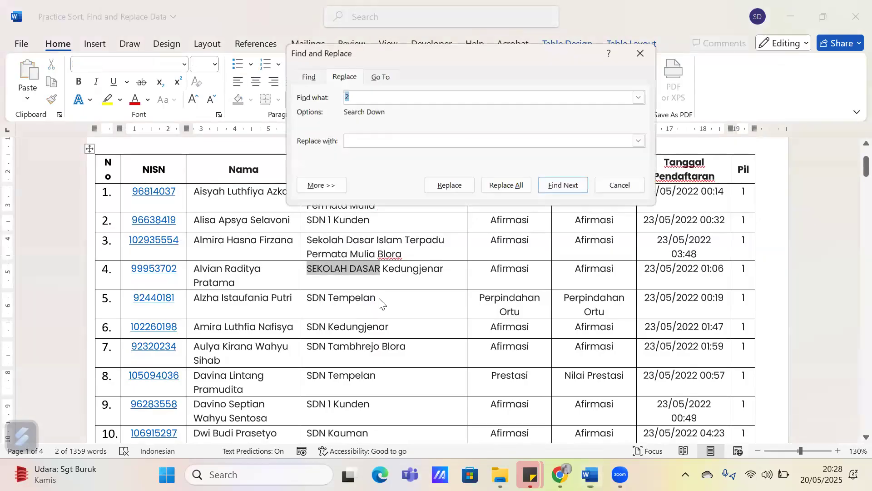
{"action": "left_click", "coordinate": [641, 51]}
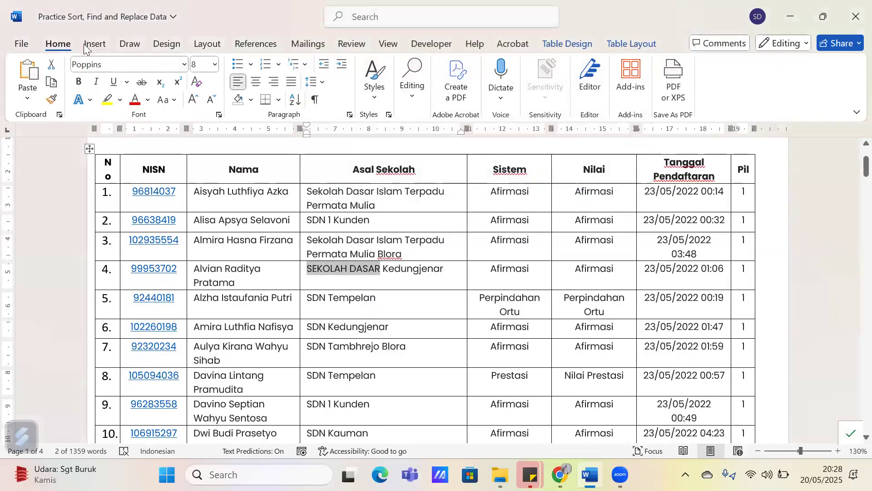
Open Find and Replace and set it to find SEKOLAH DASAR and replace it with Sekolah Dasar
{"action": "left_click", "coordinate": [369, 94]}
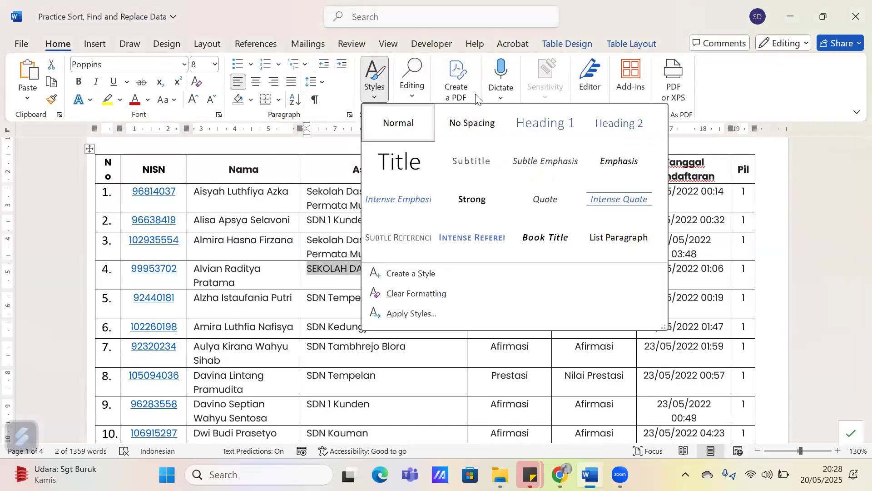
{"action": "left_click", "coordinate": [422, 92]}
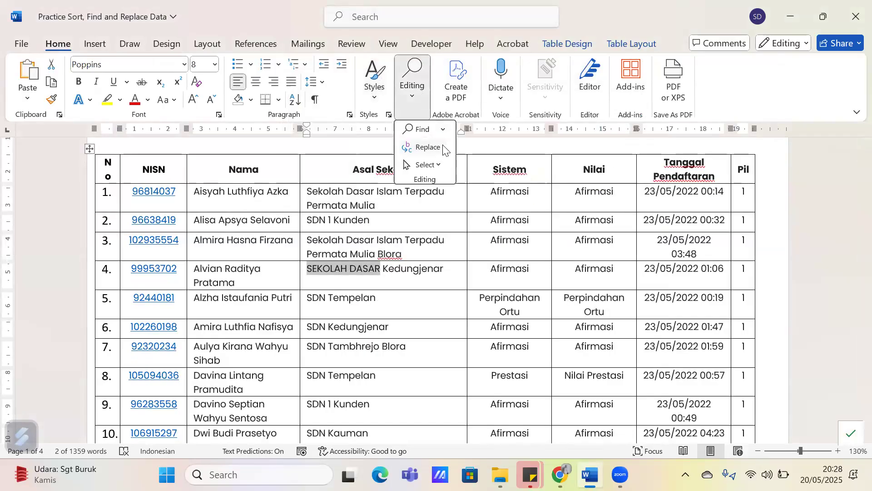
{"action": "left_click", "coordinate": [429, 148]}
{"action": "left_click_drag", "start_coordinate": [418, 59], "coordinate": [500, 144]}
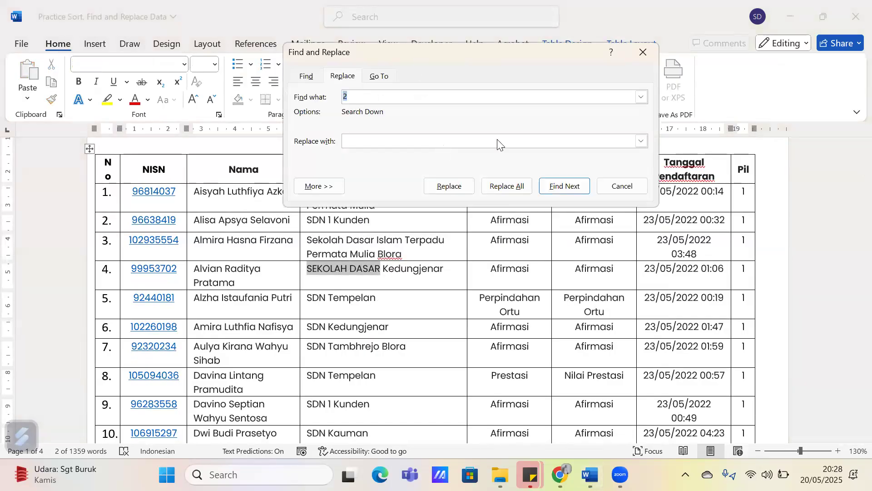
{"action": "type", "text": "SE"}
{"action": "type", "text": "KOL"}
{"action": "key", "text": "BackSpace"}
{"action": "type", "text": "OLAH DASAR"}
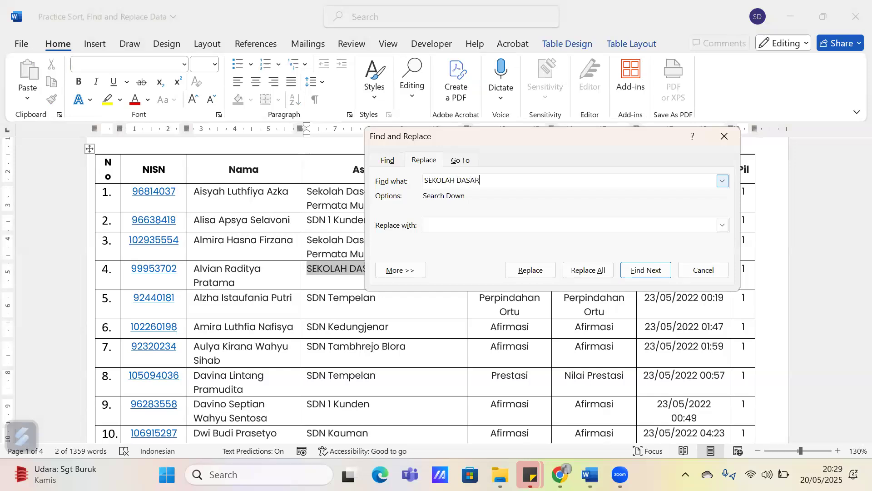
{"action": "type", "text": "Sekolah Dasar"}
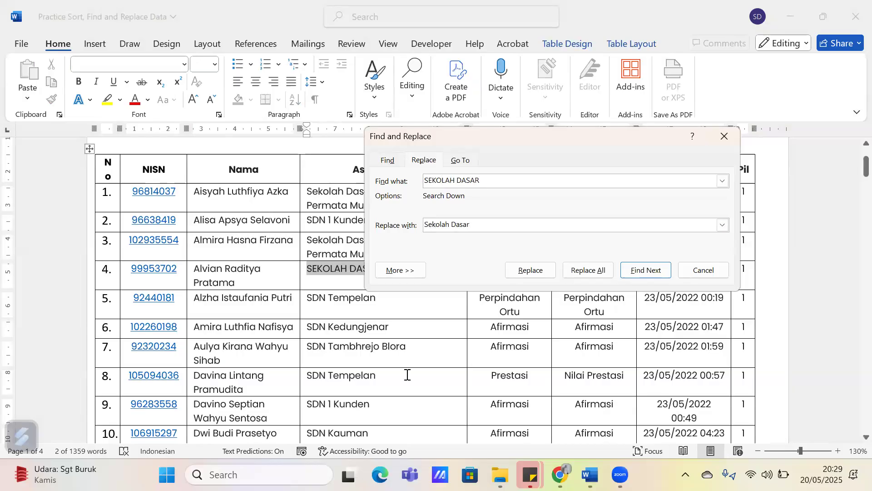
Expand the search options and enable Match prefix, Match suffix and Match case for the SEKOLAH DASAR replacement
{"action": "left_click", "coordinate": [412, 272]}
{"action": "left_click_drag", "start_coordinate": [477, 128], "coordinate": [368, 74]}
{"action": "left_click", "coordinate": [495, 265]}
{"action": "left_click", "coordinate": [509, 281]}
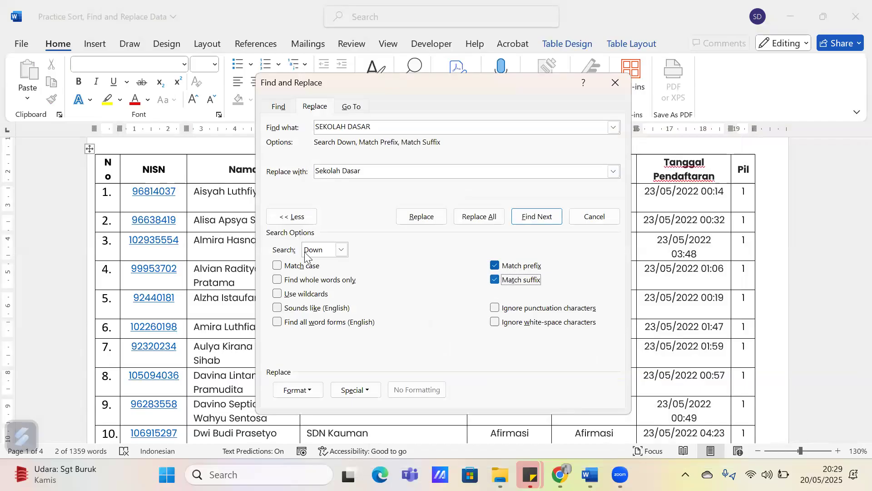
{"action": "left_click", "coordinate": [301, 266]}
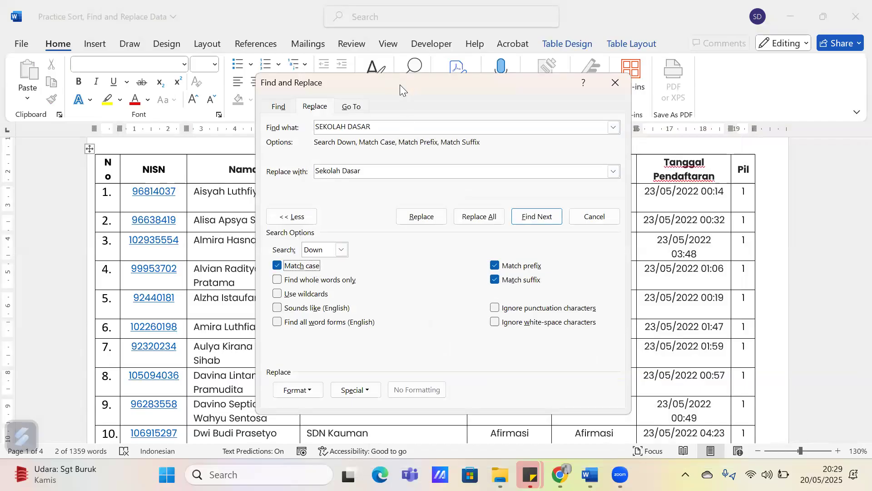
{"action": "left_click_drag", "start_coordinate": [384, 76], "coordinate": [374, 34]}
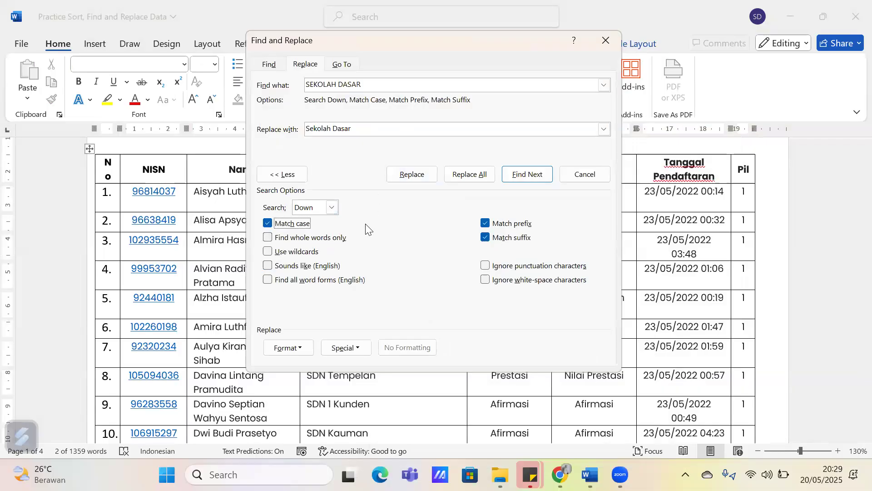
{"action": "left_click", "coordinate": [381, 85]}
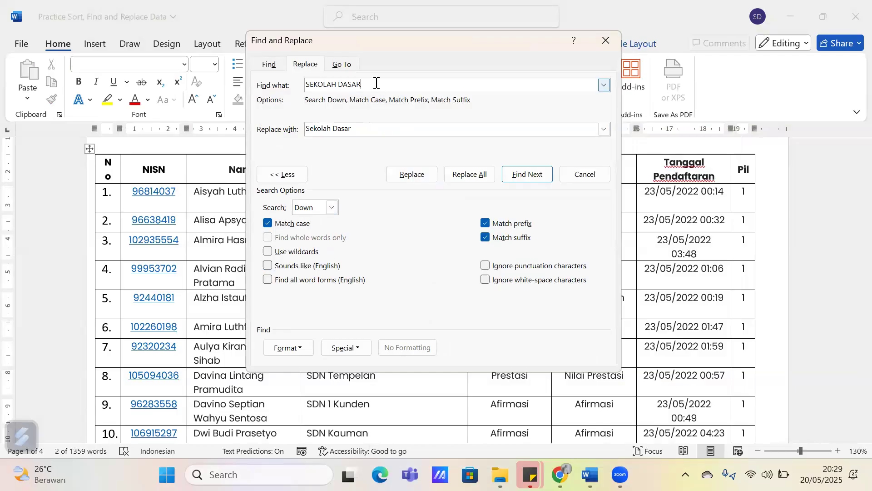
{"action": "left_click_drag", "start_coordinate": [375, 83], "coordinate": [307, 83]}
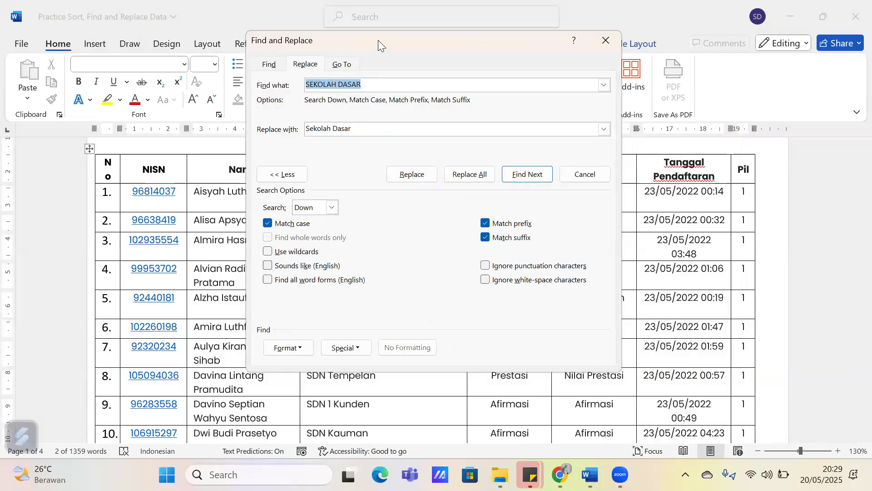
{"action": "left_click_drag", "start_coordinate": [378, 40], "coordinate": [559, 51]}
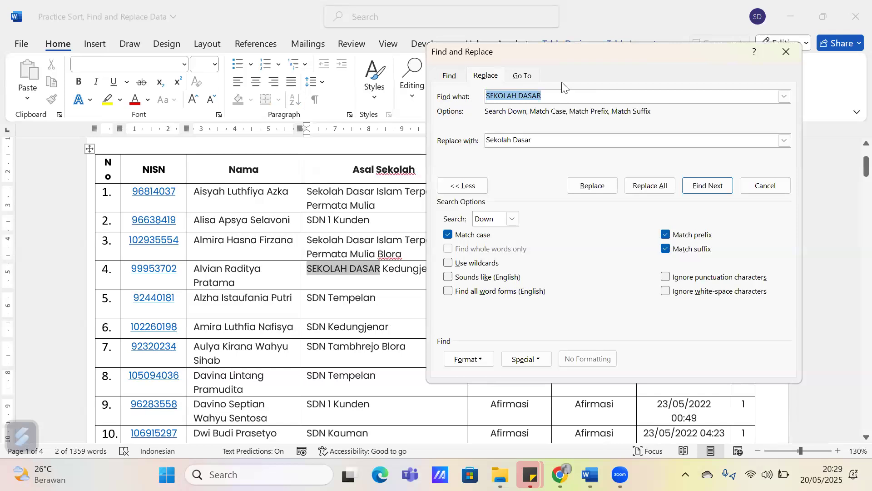
{"action": "left_click_drag", "start_coordinate": [553, 55], "coordinate": [456, 52]}
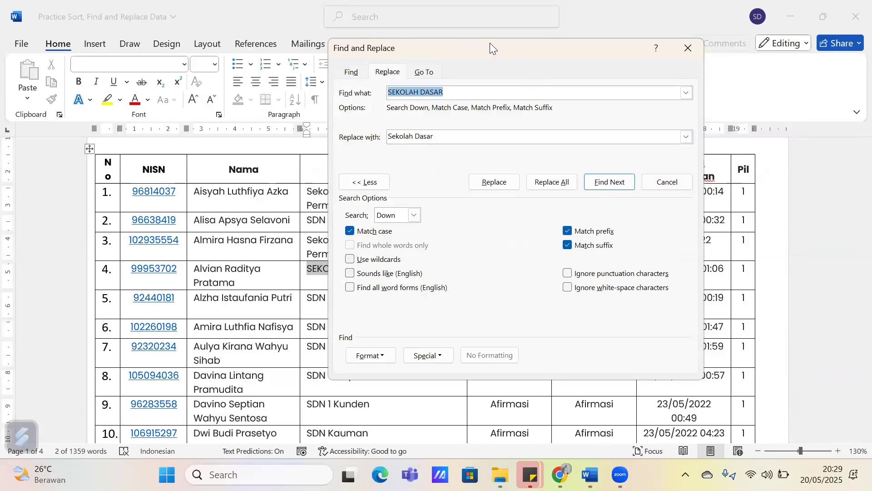
{"action": "left_click_drag", "start_coordinate": [490, 43], "coordinate": [427, 29]}
{"action": "left_click", "coordinate": [432, 77]}
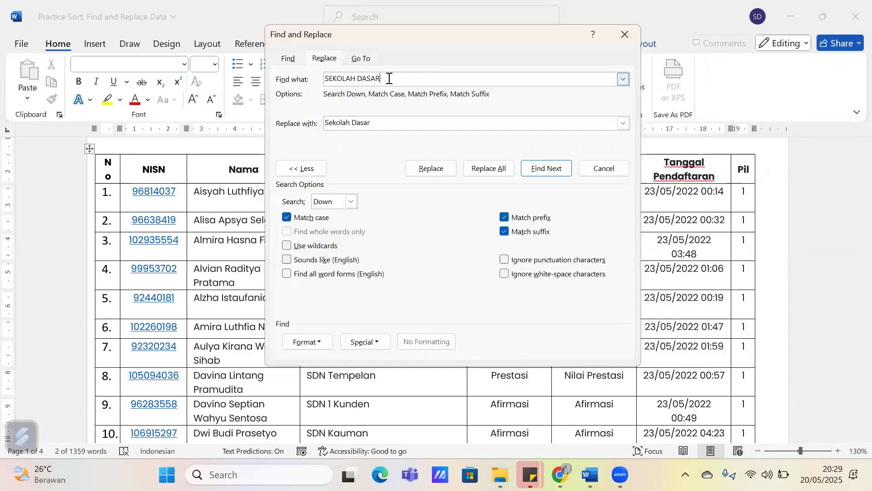
Replace all occurrences of SEKOLAH DASAR with Sekolah Dasar, continuing the search from the beginning of the document, and close Find and Replace
{"action": "left_click", "coordinate": [480, 173]}
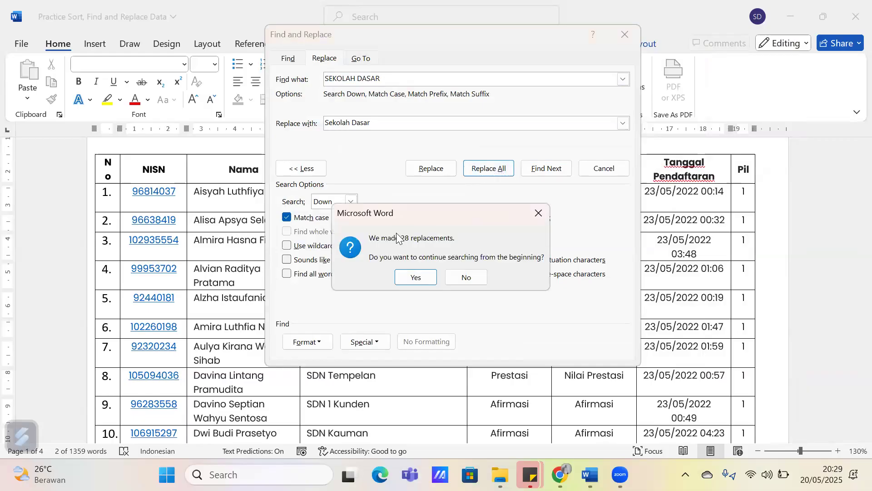
{"action": "left_click", "coordinate": [412, 278]}
{"action": "left_click", "coordinate": [424, 274]}
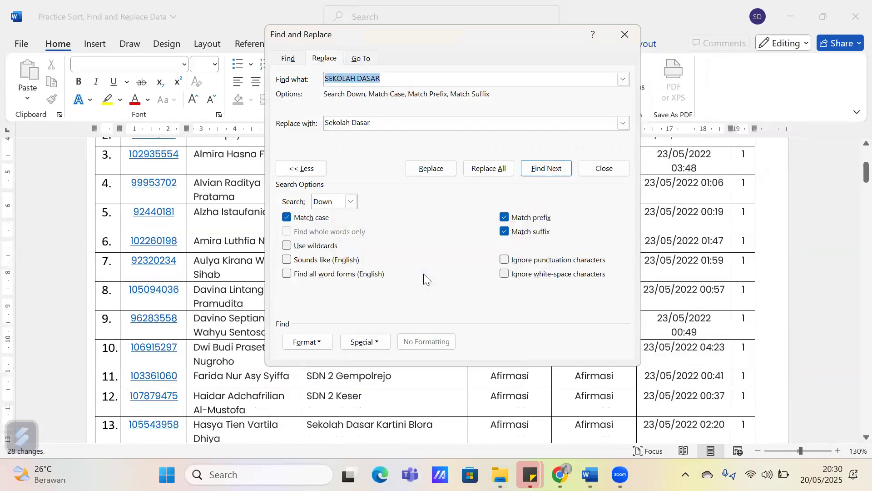
{"action": "left_click", "coordinate": [633, 31]}
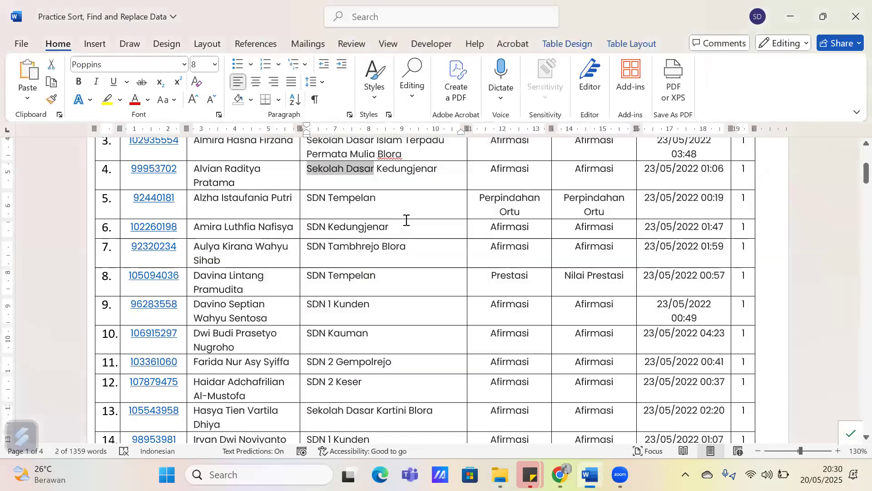
{"action": "scroll", "coordinate": [399, 225], "scroll_direction": "up", "scroll_amount": 3}
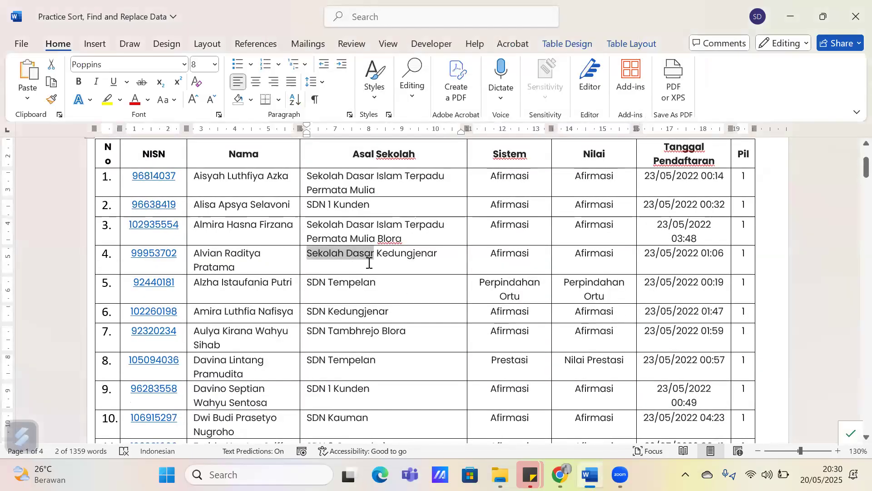
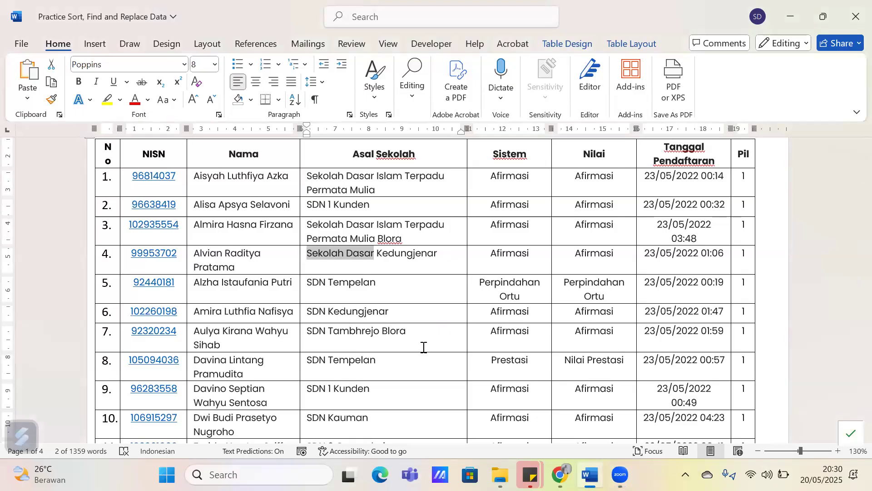
Review the school names in the Asal Sekolah column throughout the table to check the replaced text
{"action": "scroll", "coordinate": [424, 347], "scroll_direction": "down", "scroll_amount": 3}
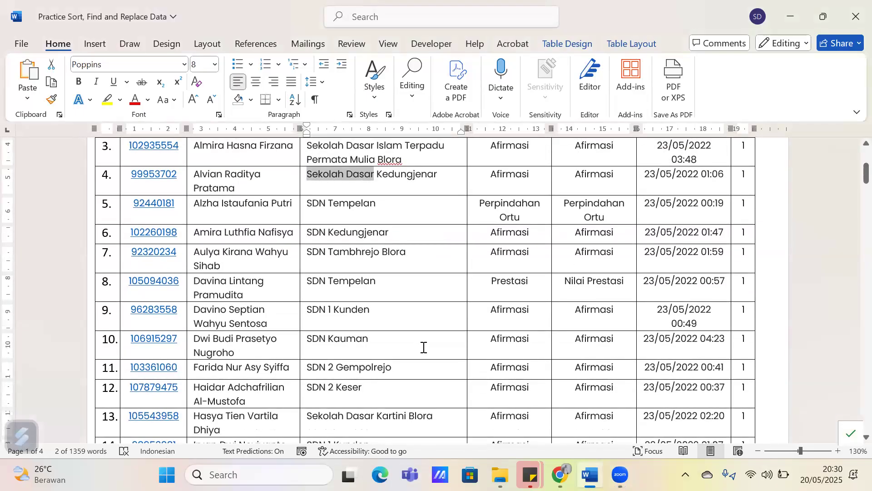
{"action": "scroll", "coordinate": [423, 347], "scroll_direction": "up", "scroll_amount": 2}
{"action": "scroll", "coordinate": [381, 273], "scroll_direction": "up", "scroll_amount": 2, "text": "ctrl"}
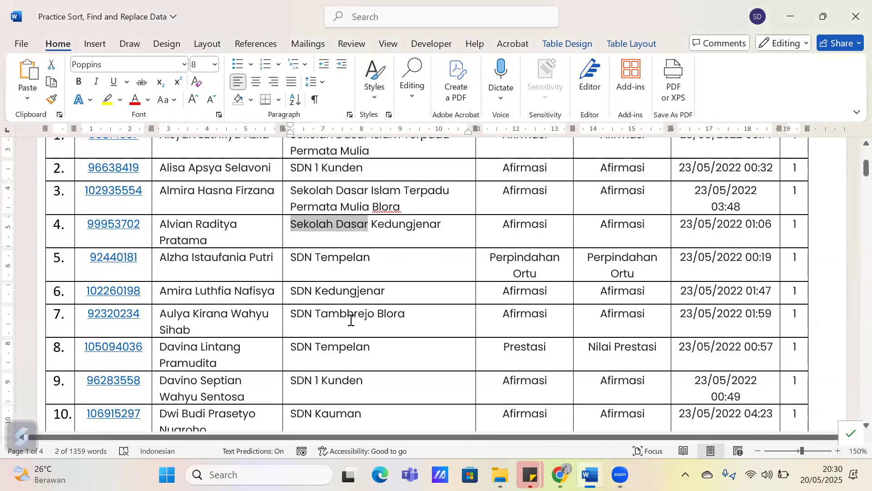
{"action": "left_click", "coordinate": [303, 261]}
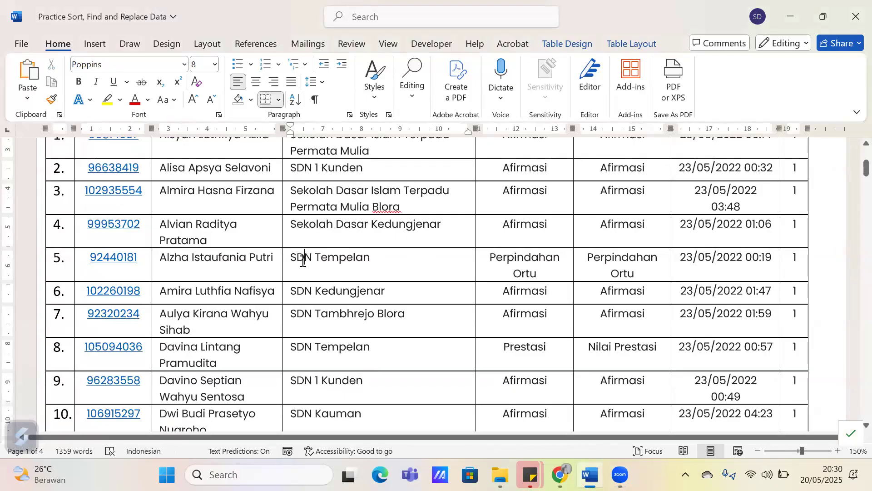
{"action": "scroll", "coordinate": [302, 261], "scroll_direction": "down", "scroll_amount": 14}
{"action": "scroll", "coordinate": [307, 263], "scroll_direction": "down", "scroll_amount": 1}
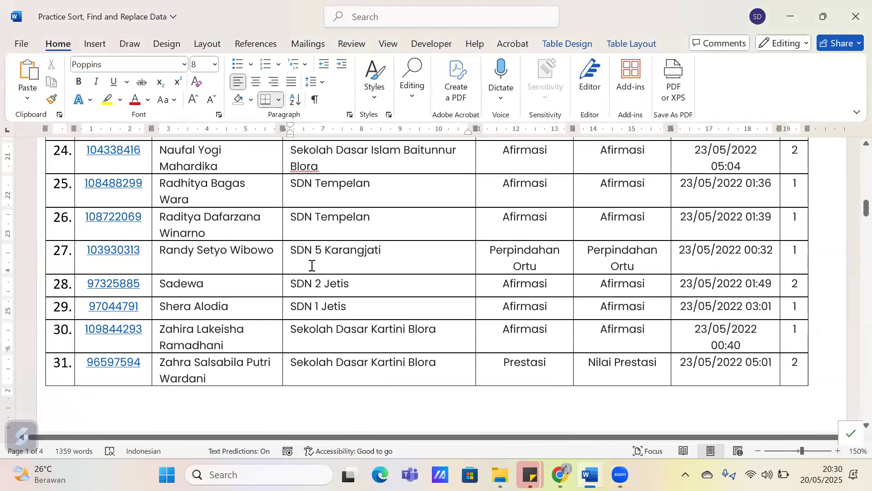
{"action": "scroll", "coordinate": [312, 266], "scroll_direction": "down", "scroll_amount": 12}
{"action": "scroll", "coordinate": [312, 265], "scroll_direction": "down", "scroll_amount": 20}
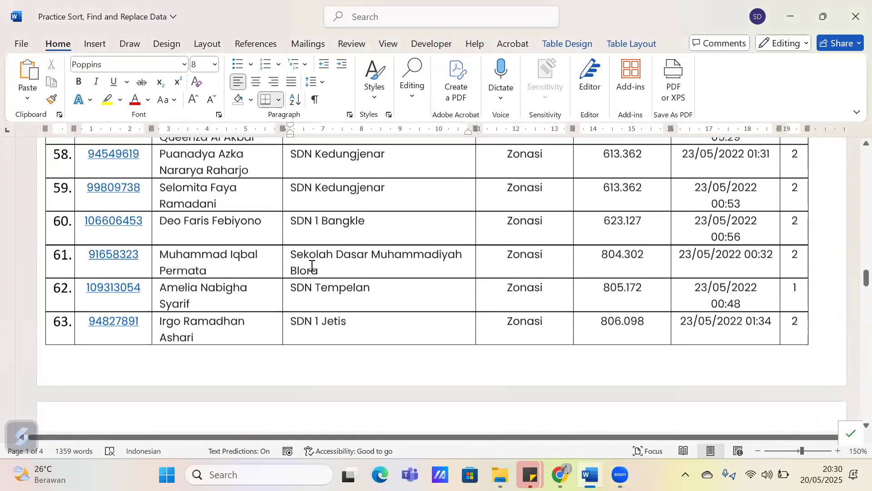
{"action": "scroll", "coordinate": [313, 266], "scroll_direction": "down", "scroll_amount": 15}
{"action": "scroll", "coordinate": [312, 266], "scroll_direction": "down", "scroll_amount": 4}
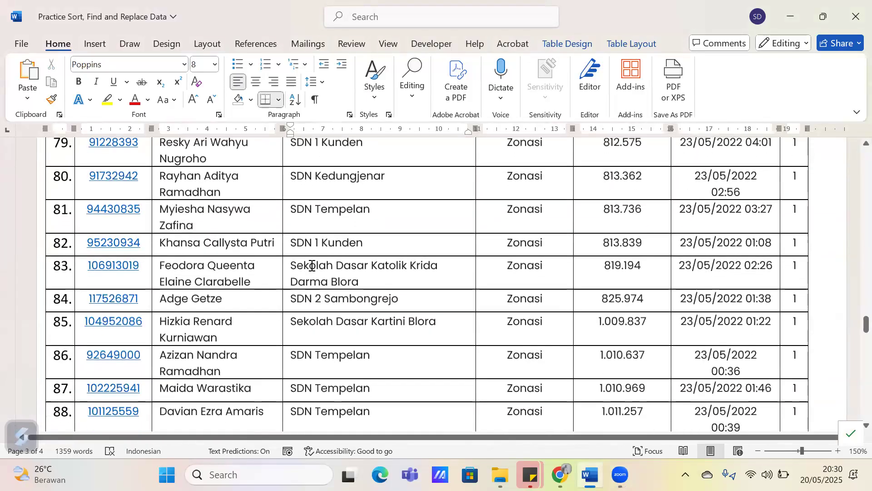
{"action": "scroll", "coordinate": [312, 266], "scroll_direction": "down", "scroll_amount": 20}
{"action": "scroll", "coordinate": [318, 244], "scroll_direction": "up", "scroll_amount": 4}
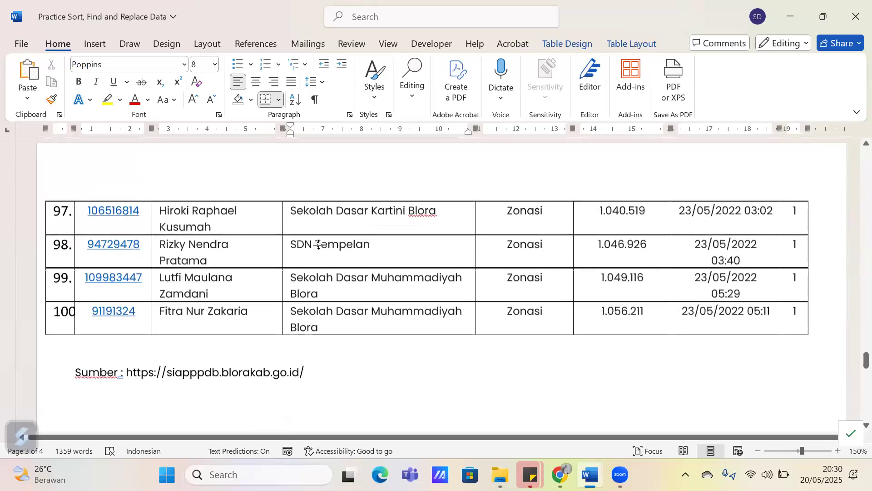
{"action": "scroll", "coordinate": [318, 244], "scroll_direction": "up", "scroll_amount": 10}
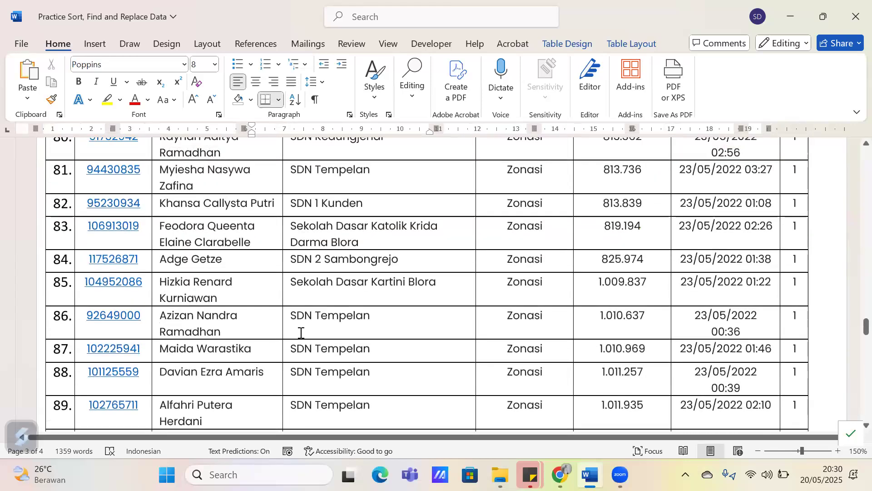
Open Find and Replace and set it to find SDN and replace it with Sekolah Dasar Negeri
{"action": "left_click", "coordinate": [316, 315]}
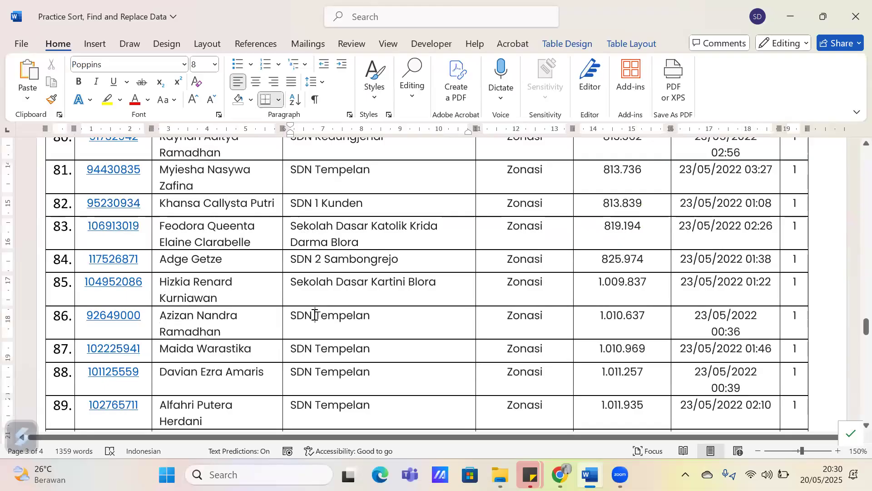
{"action": "left_click_drag", "start_coordinate": [316, 315], "coordinate": [287, 319]}
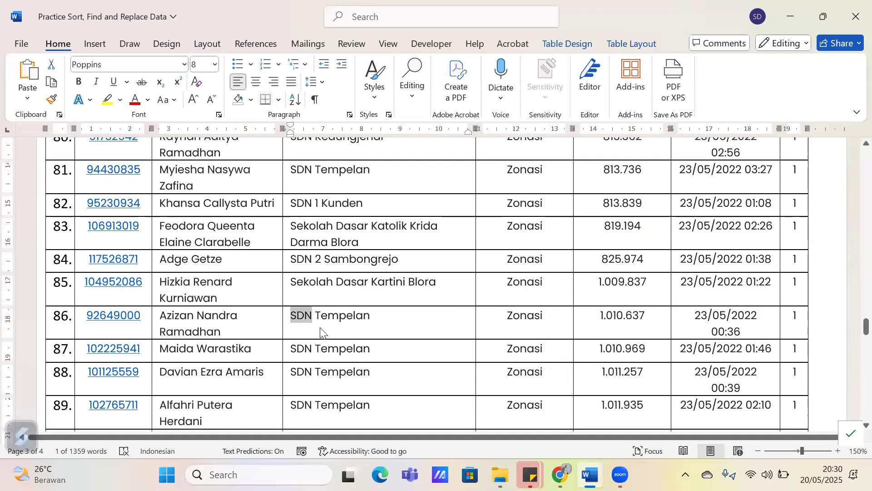
{"action": "key", "text": "ctrl+h"}
{"action": "left_click", "coordinate": [335, 178]}
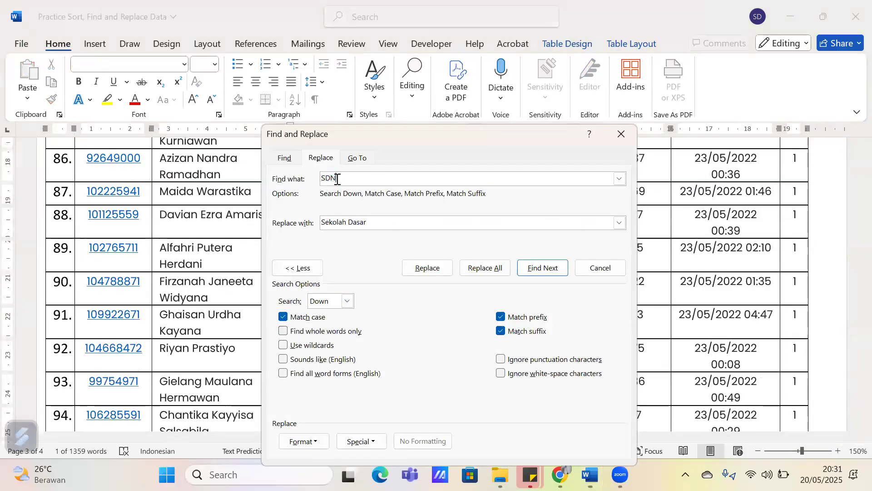
{"action": "left_click", "coordinate": [381, 221]}
{"action": "type", "text": "Sekolah Dasar Negeri"}
Replace all occurrences of SDN with Sekolah Dasar Negeri, continuing the search from the beginning of the document, and close Find and Replace
{"action": "left_click_drag", "start_coordinate": [405, 130], "coordinate": [371, 64]}
{"action": "left_click", "coordinate": [266, 202]}
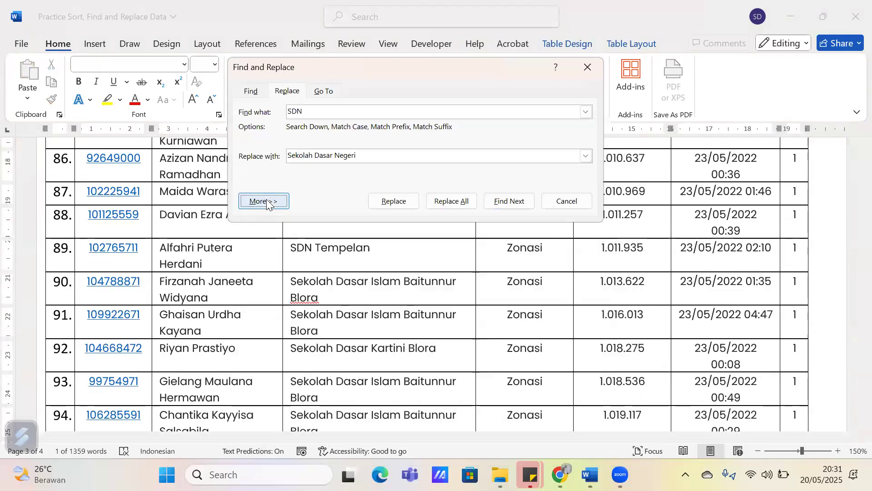
{"action": "left_click", "coordinate": [265, 201]}
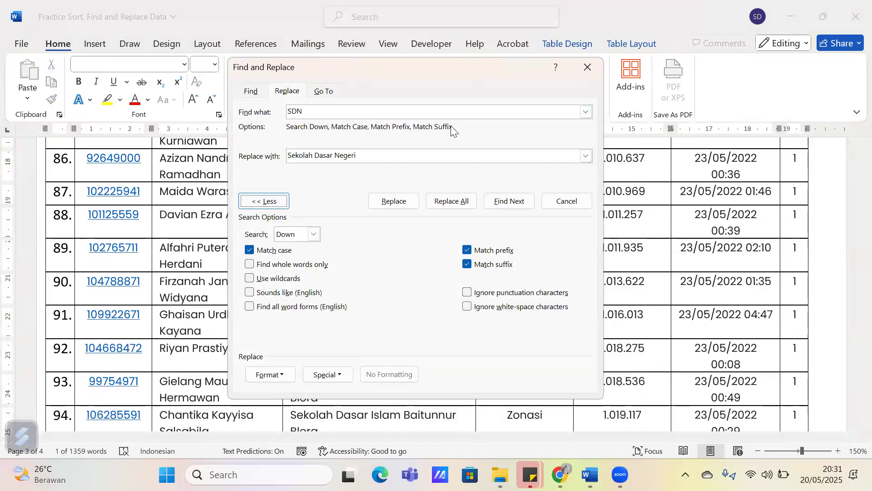
{"action": "key", "text": "Return"}
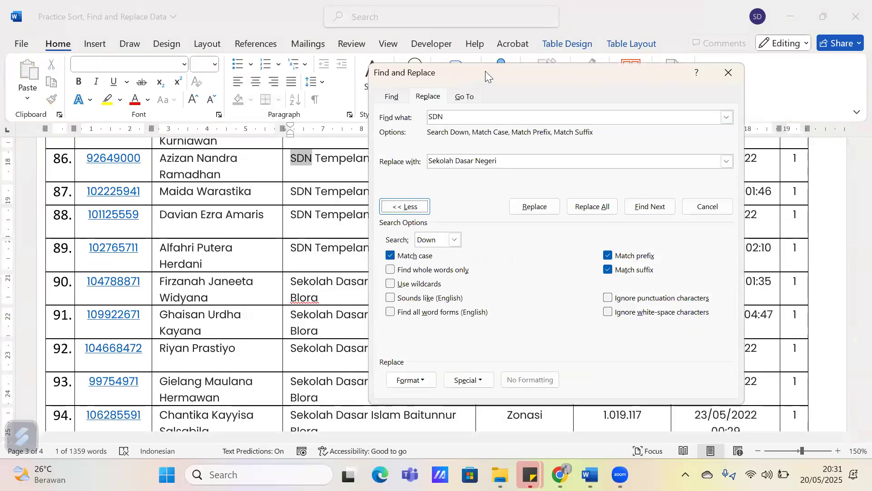
{"action": "left_click_drag", "start_coordinate": [486, 71], "coordinate": [335, 50]}
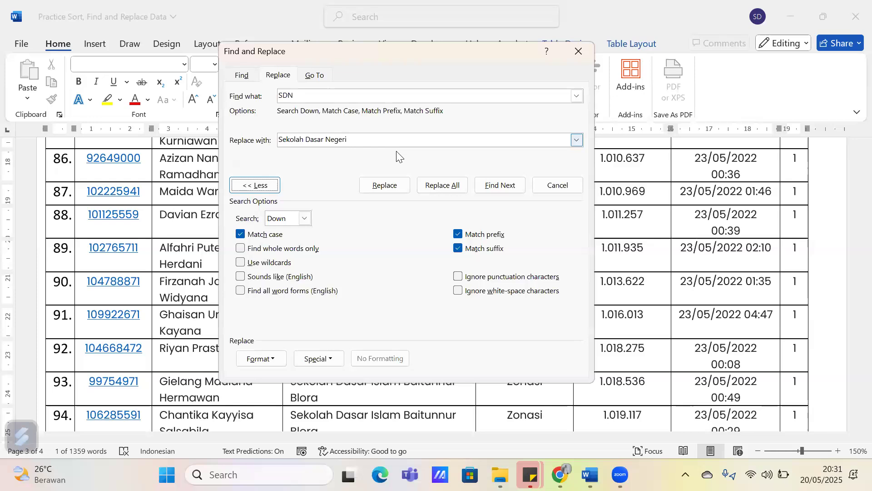
{"action": "left_click", "coordinate": [439, 185]}
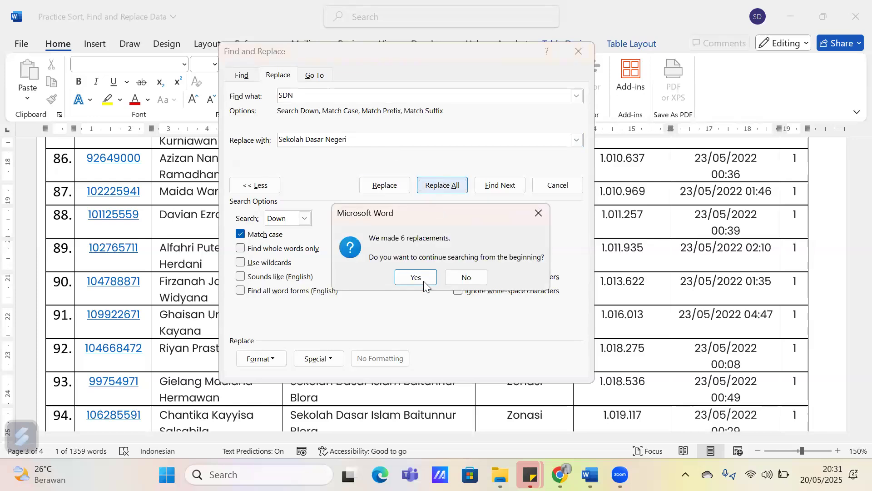
{"action": "left_click", "coordinate": [422, 278]}
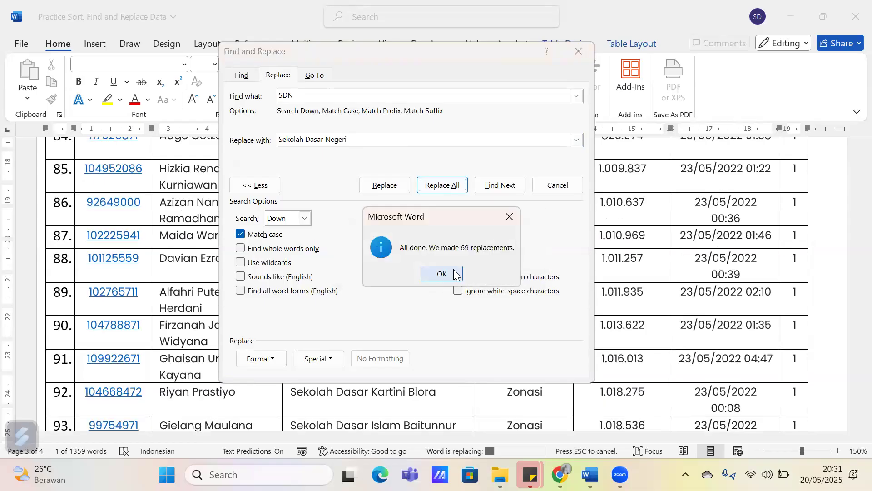
{"action": "left_click", "coordinate": [443, 274]}
{"action": "left_click", "coordinate": [589, 55]}
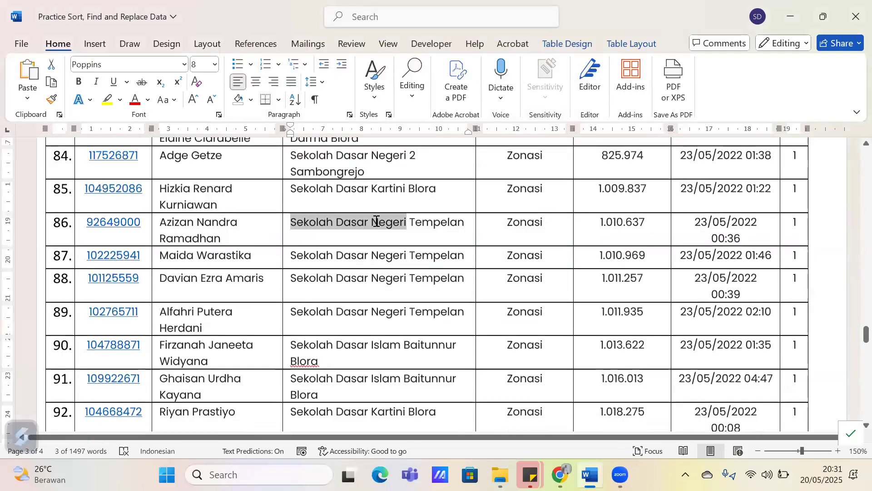
Check the Asal Sekolah column for the Sekolah Dasar Negeri replacements
{"action": "scroll", "coordinate": [376, 308], "scroll_direction": "down", "scroll_amount": 3}
{"action": "scroll", "coordinate": [371, 309], "scroll_direction": "up", "scroll_amount": 5}
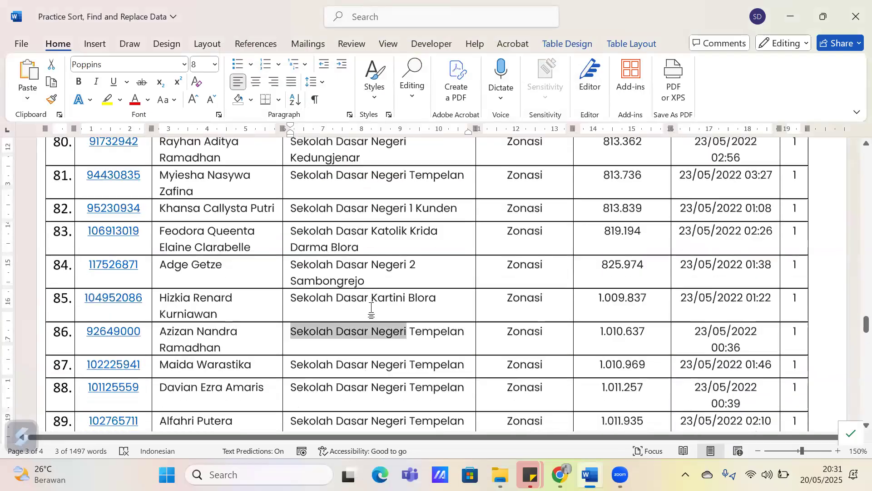
{"action": "scroll", "coordinate": [372, 308], "scroll_direction": "up", "scroll_amount": 10}
{"action": "scroll", "coordinate": [391, 318], "scroll_direction": "down", "scroll_amount": 4}
{"action": "left_click", "coordinate": [400, 330]}
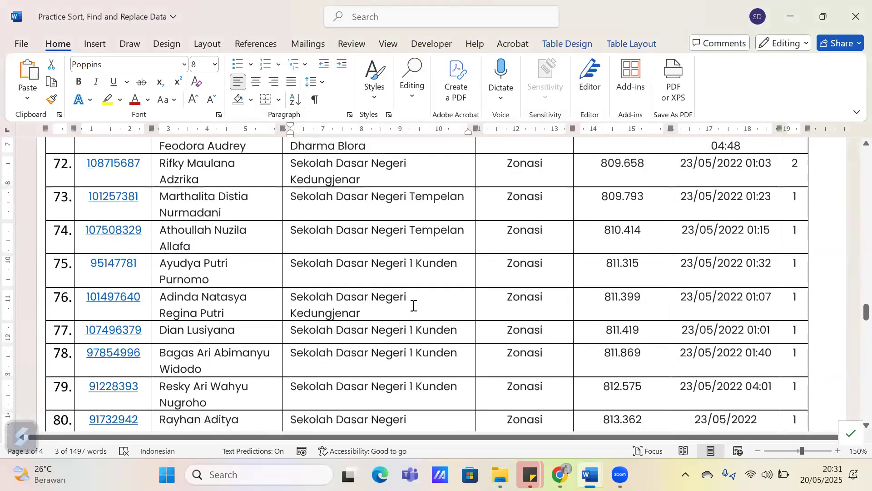
{"action": "left_click", "coordinate": [393, 263]}
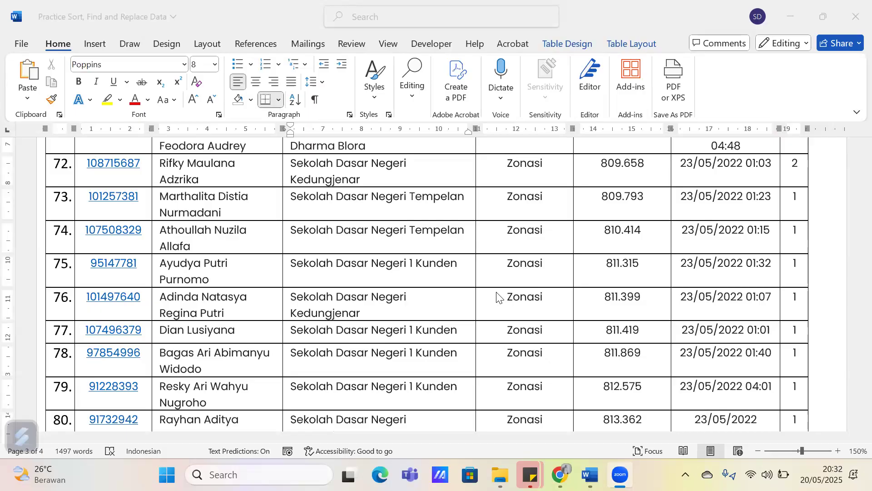
Reopen Find and Replace with the search options expanded and set the replacement text Sekolah Dasar Negeri to italic
{"action": "left_click", "coordinate": [411, 97]}
{"action": "left_click", "coordinate": [427, 149]}
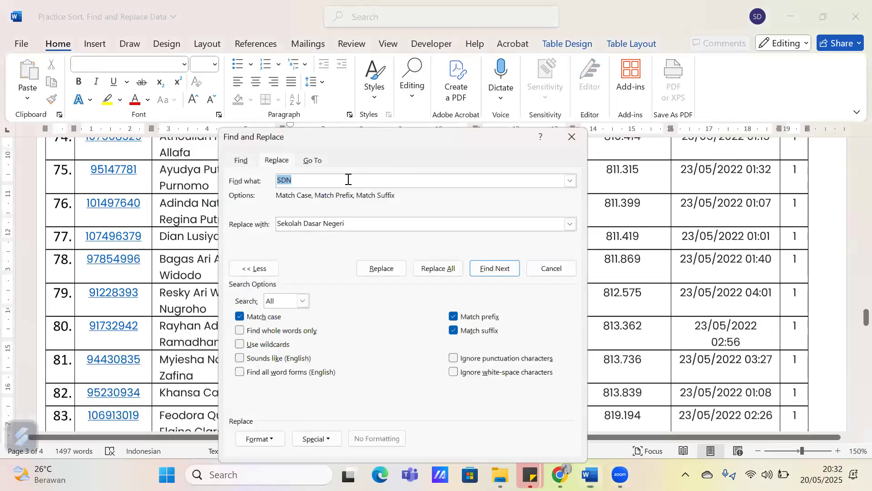
{"action": "left_click", "coordinate": [272, 271]}
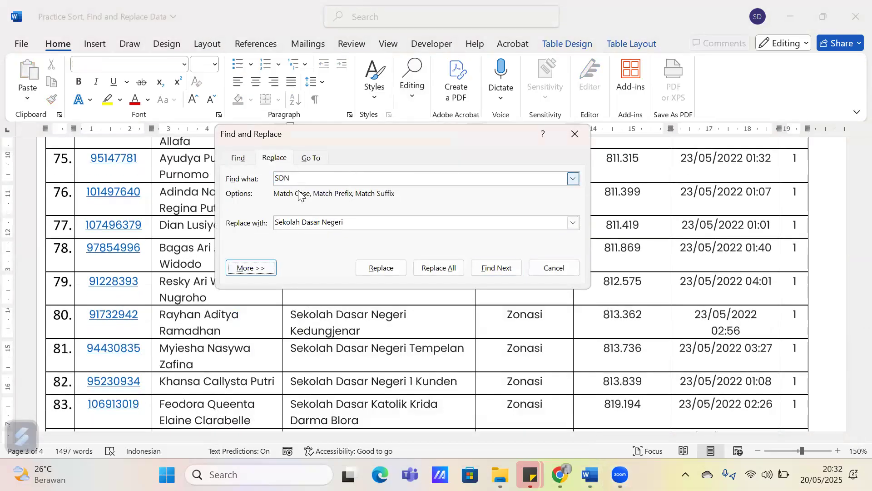
{"action": "left_click", "coordinate": [312, 221]}
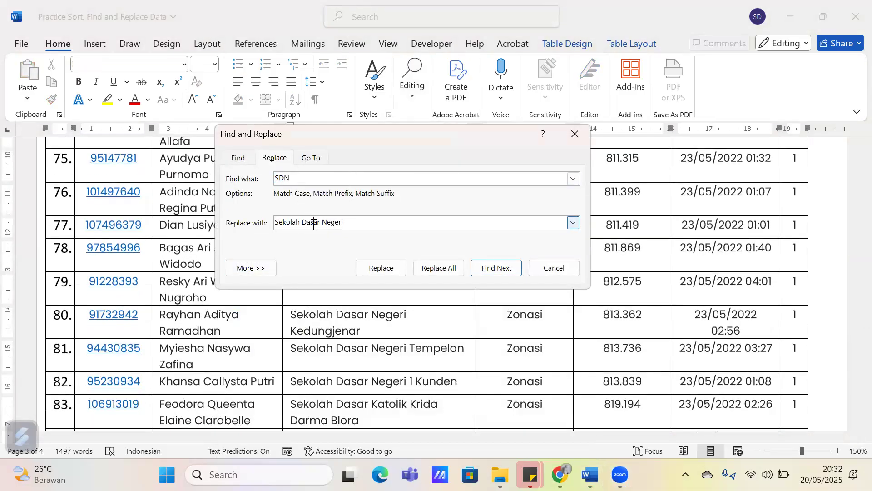
{"action": "left_click", "coordinate": [258, 272]}
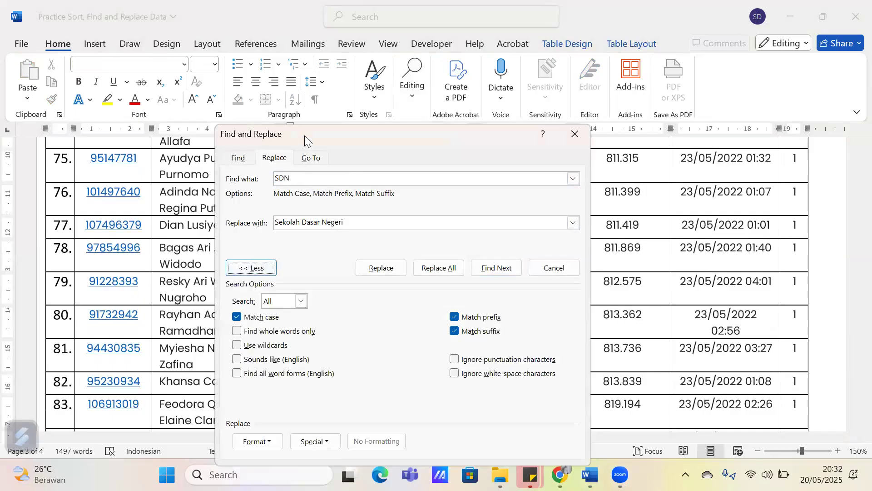
{"action": "left_click_drag", "start_coordinate": [304, 136], "coordinate": [340, 38]}
{"action": "left_click", "coordinate": [391, 123]}
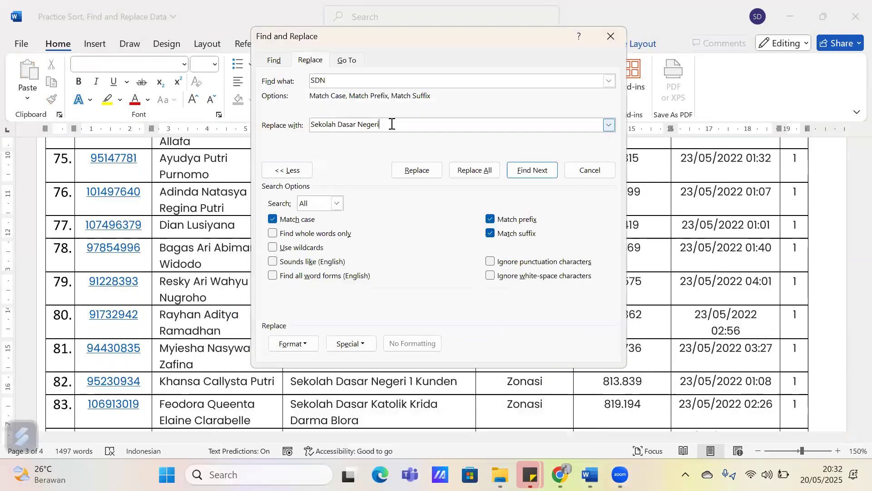
{"action": "key", "text": "ctrl+a"}
{"action": "key", "text": "ctrl+c"}
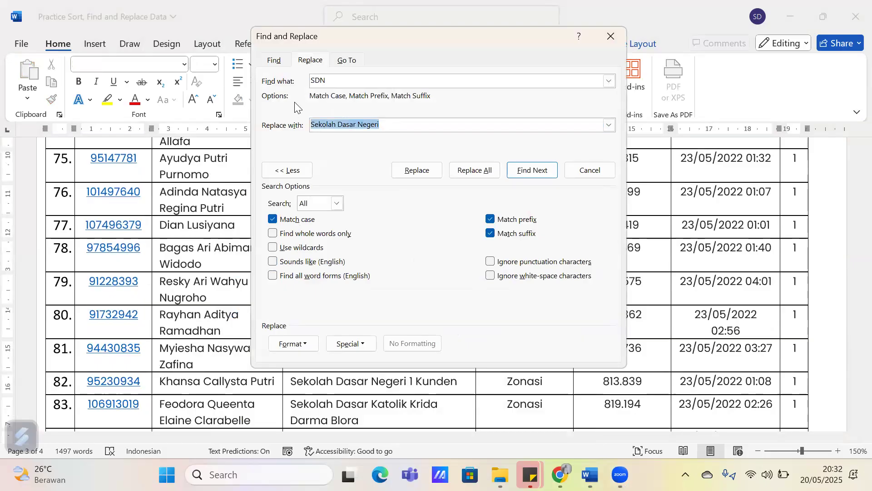
{"action": "key", "text": "ctrl+i"}
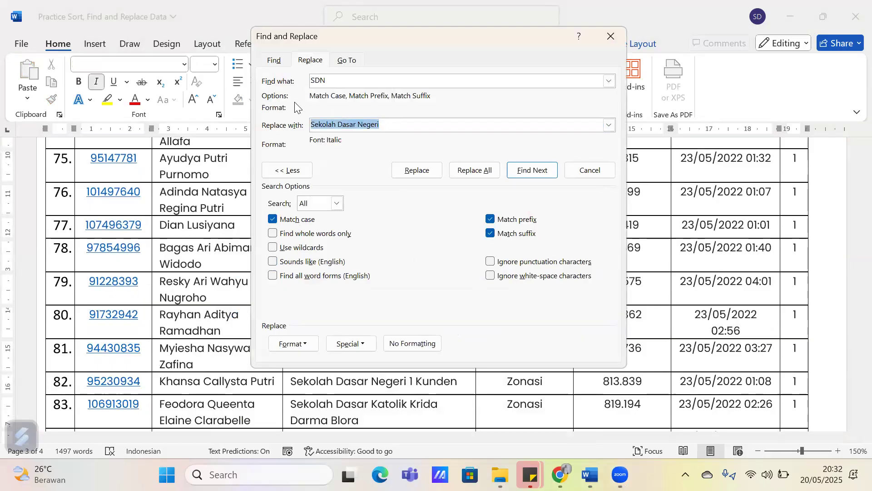
Set the replacement text's font format to Times New Roman, size 12
{"action": "left_click", "coordinate": [304, 345]}
{"action": "left_click", "coordinate": [313, 227]}
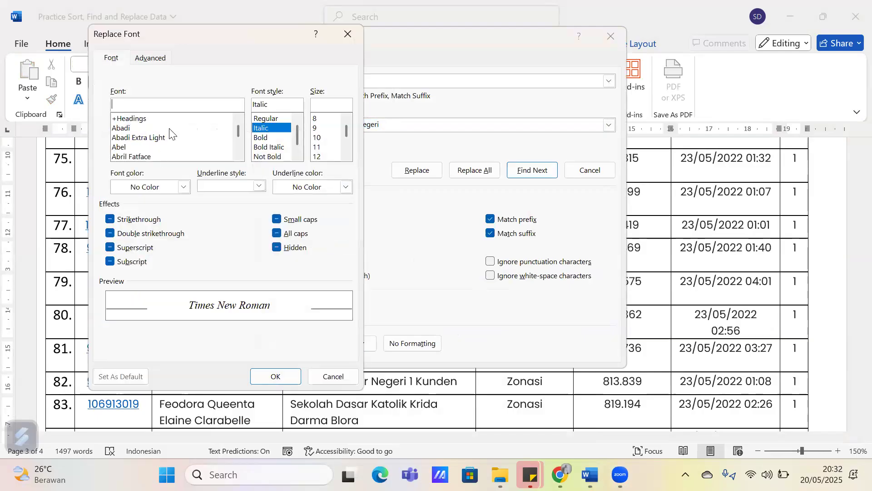
{"action": "left_click_drag", "start_coordinate": [177, 27], "coordinate": [340, 48]}
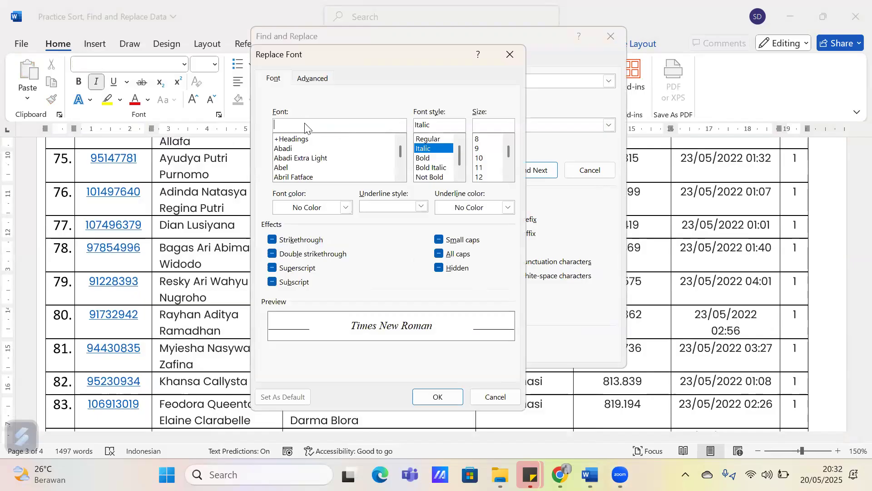
{"action": "type", "text": "Tim"}
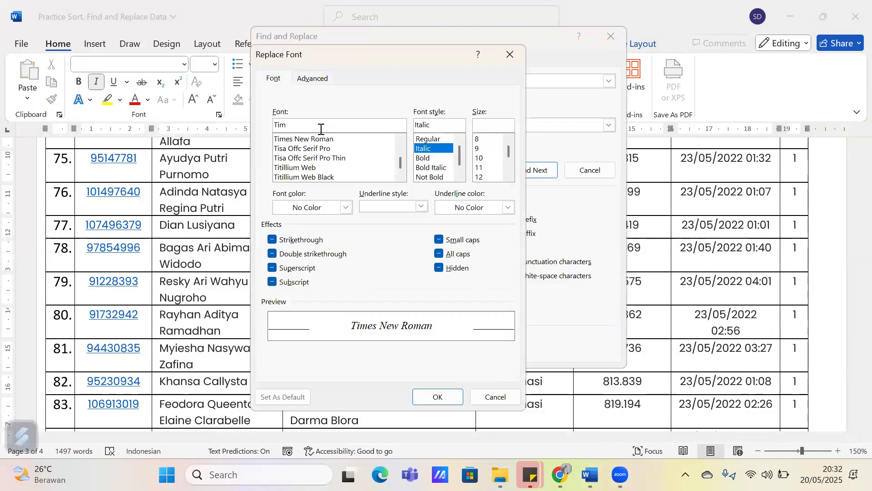
{"action": "left_click", "coordinate": [318, 140]}
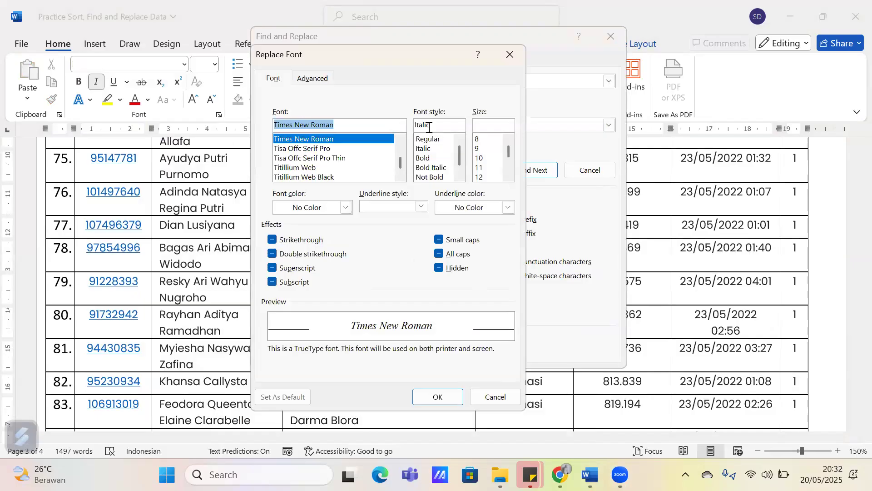
{"action": "left_click", "coordinate": [481, 180]}
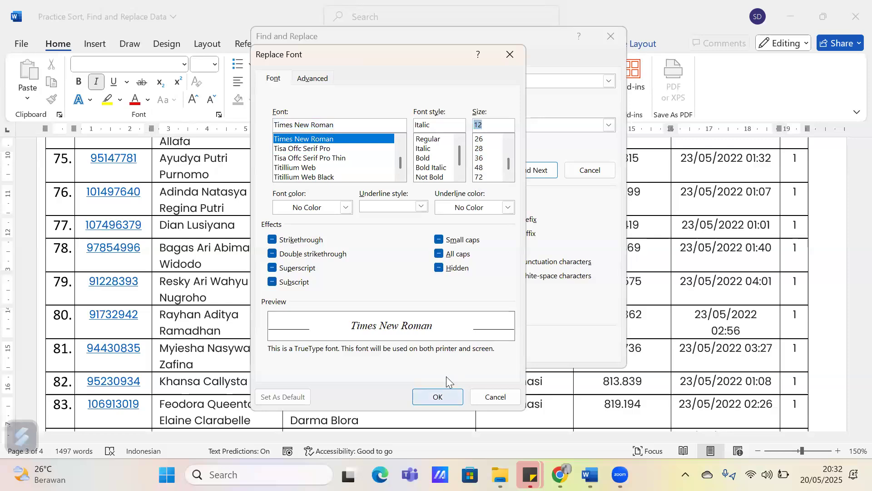
{"action": "left_click", "coordinate": [439, 397]}
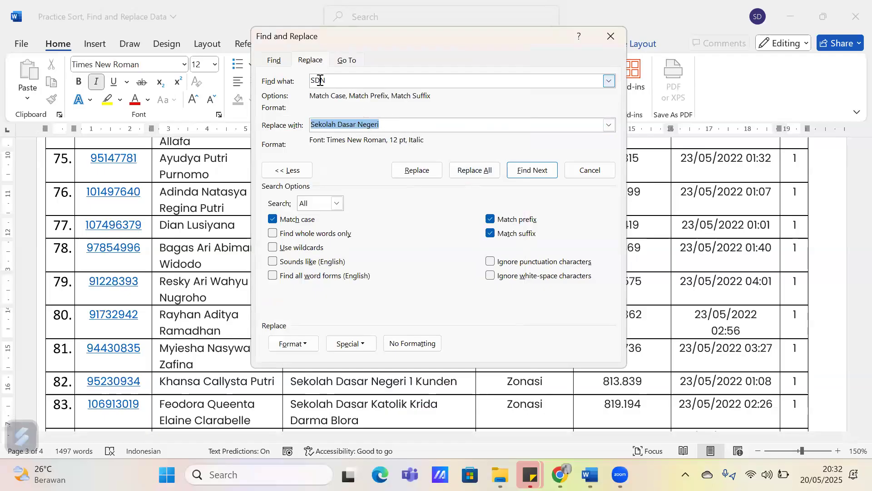
Change the text to find from SDN to Sekolah Dasar Negeri
{"action": "left_click_drag", "start_coordinate": [326, 81], "coordinate": [298, 77]}
{"action": "key", "text": "BackSpace"}
{"action": "key", "text": "ctrl+v"}
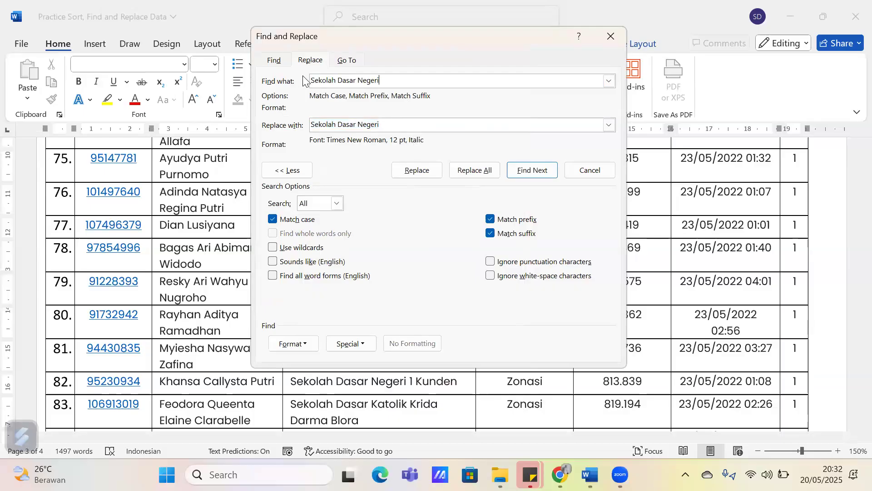
Replace all occurrences of Sekolah Dasar Negeri with the same text in 12 pt italic Times New Roman
{"action": "left_click", "coordinate": [358, 81]}
{"action": "left_click_drag", "start_coordinate": [311, 80], "coordinate": [385, 80]}
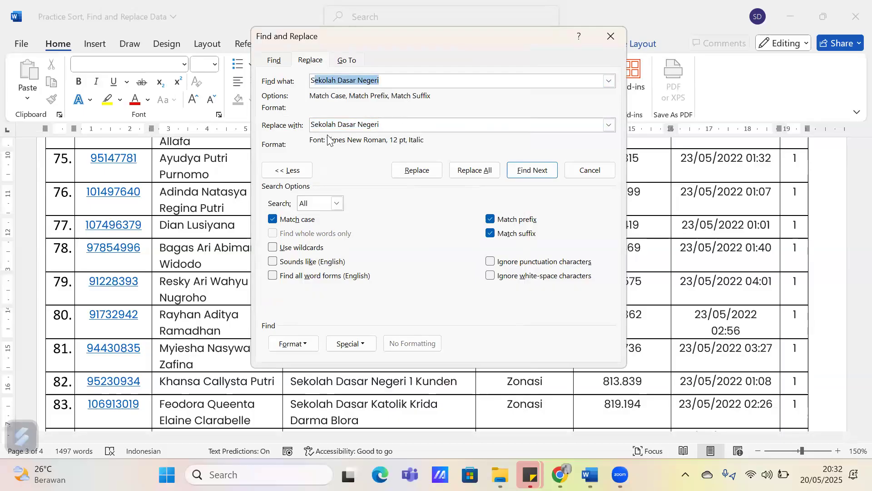
{"action": "left_click", "coordinate": [371, 124]}
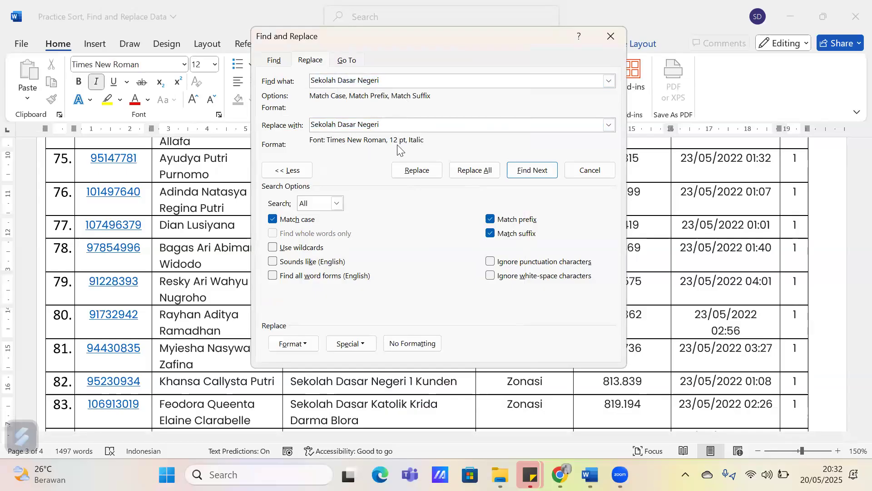
{"action": "left_click", "coordinate": [481, 175]}
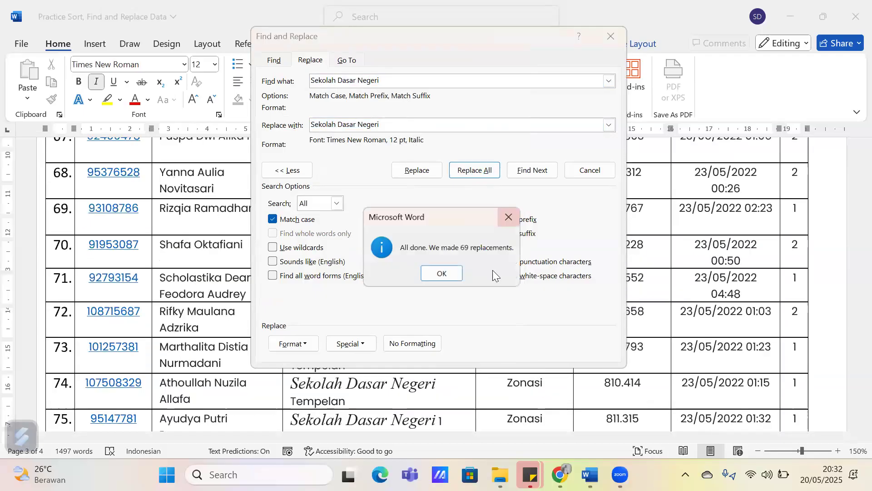
{"action": "left_click", "coordinate": [442, 274]}
{"action": "left_click", "coordinate": [614, 40]}
{"action": "left_click_drag", "start_coordinate": [292, 314], "coordinate": [438, 319]}
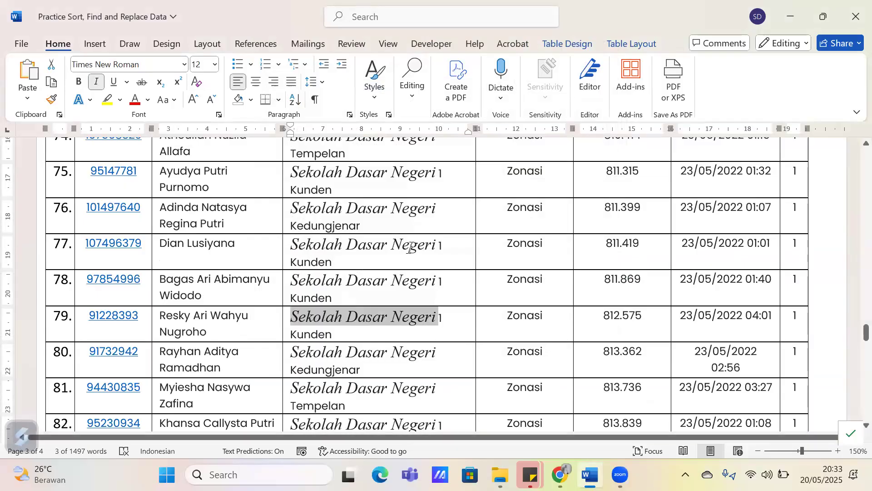
{"action": "key", "text": "Down"}
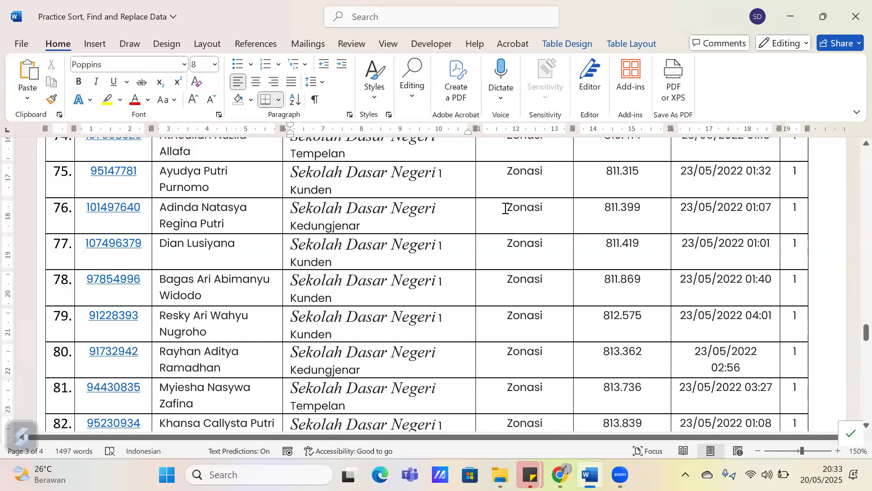
Review the Find and Replace settings for the formatted Sekolah Dasar Negeri replacement
{"action": "left_click", "coordinate": [413, 104]}
{"action": "left_click", "coordinate": [430, 146]}
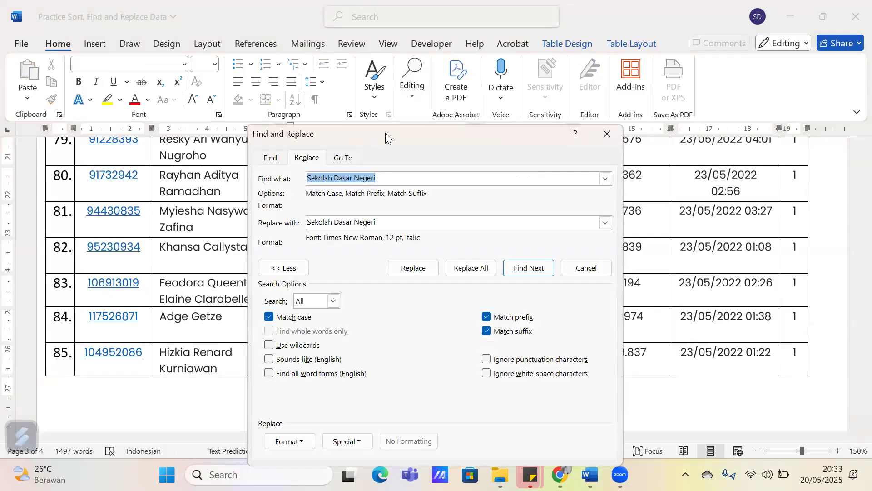
{"action": "left_click_drag", "start_coordinate": [386, 133], "coordinate": [379, 74]}
{"action": "left_click", "coordinate": [393, 161]}
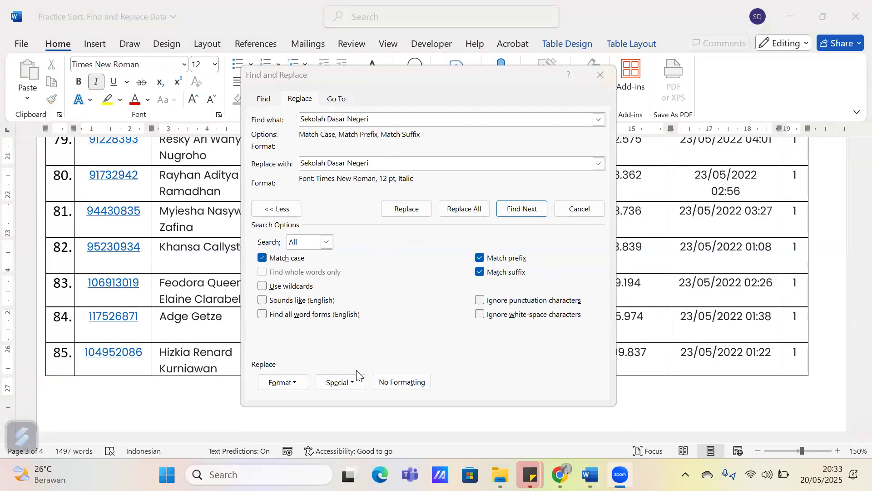
{"action": "left_click", "coordinate": [611, 75]}
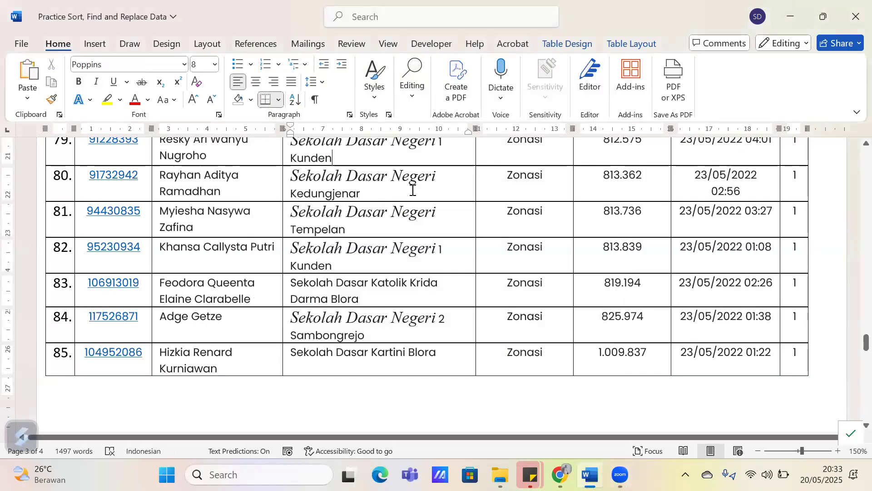
Undo the formatting replacement and the earlier SDN text replacement in the Asal Sekolah column
{"action": "left_click", "coordinate": [357, 183]}
{"action": "key", "text": "ctrl+z"}
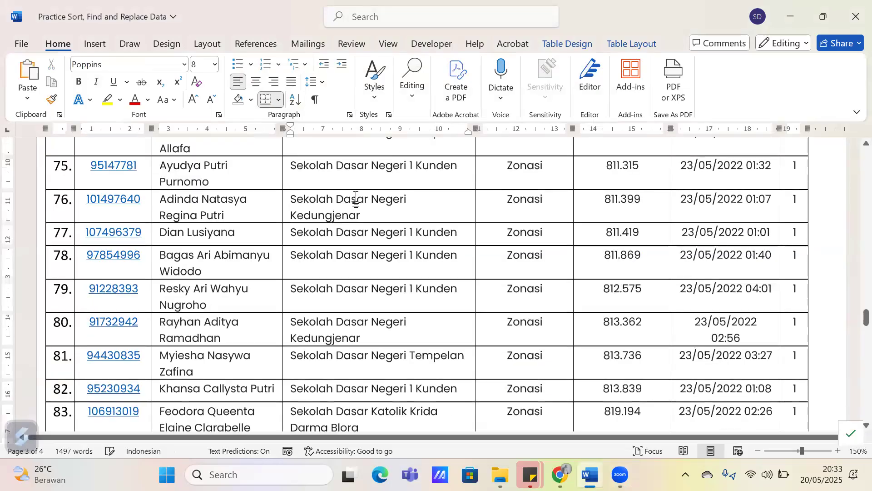
{"action": "key", "text": "ctrl+z"}
{"action": "scroll", "coordinate": [344, 275], "scroll_direction": "down", "scroll_amount": 3}
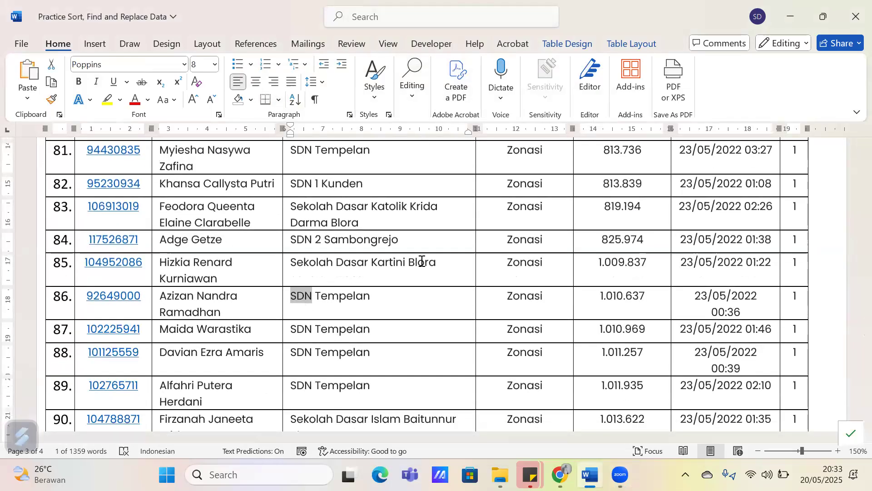
{"action": "scroll", "coordinate": [422, 264], "scroll_direction": "down", "scroll_amount": 1}
Check the Find and Replace settings for SDN, Sekolah Dasar Negeri and the replacement format, and close without replacing
{"action": "key", "text": "ctrl+h"}
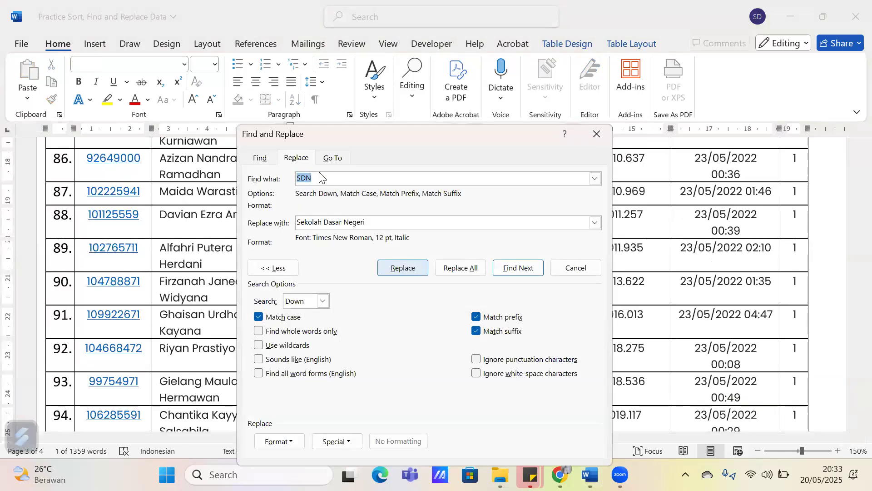
{"action": "left_click", "coordinate": [390, 222]}
{"action": "left_click", "coordinate": [311, 180]}
{"action": "left_click_drag", "start_coordinate": [382, 221], "coordinate": [338, 191]}
{"action": "left_click", "coordinate": [384, 224]}
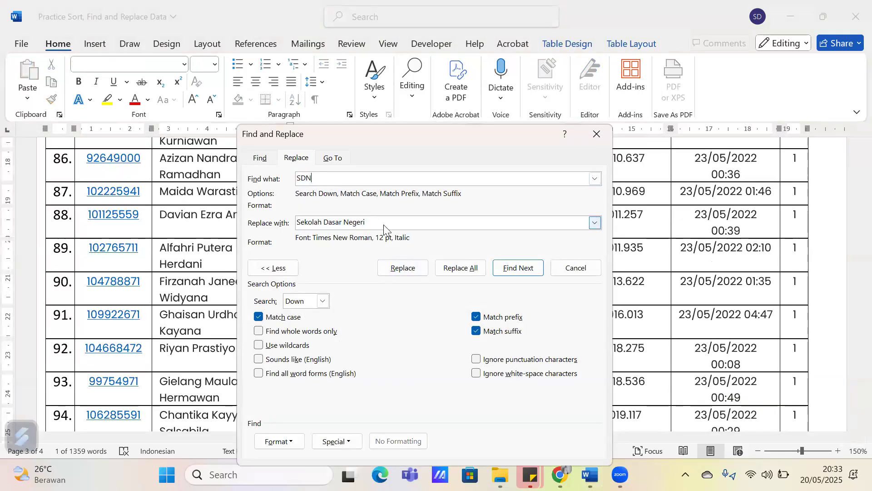
{"action": "left_click_drag", "start_coordinate": [382, 130], "coordinate": [580, 83]}
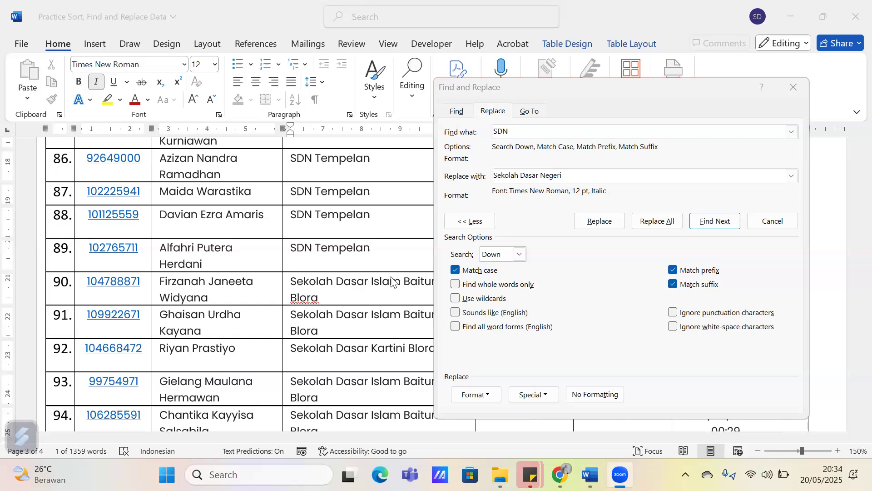
{"action": "left_click", "coordinate": [791, 86]}
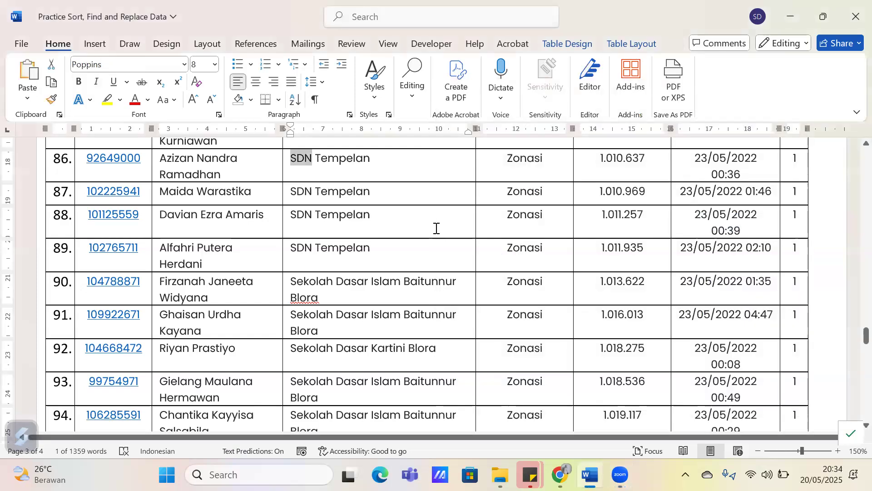
{"action": "scroll", "coordinate": [436, 228], "scroll_direction": "down", "scroll_amount": 4, "text": "ctrl"}
{"action": "scroll", "coordinate": [439, 227], "scroll_direction": "up", "scroll_amount": 20}
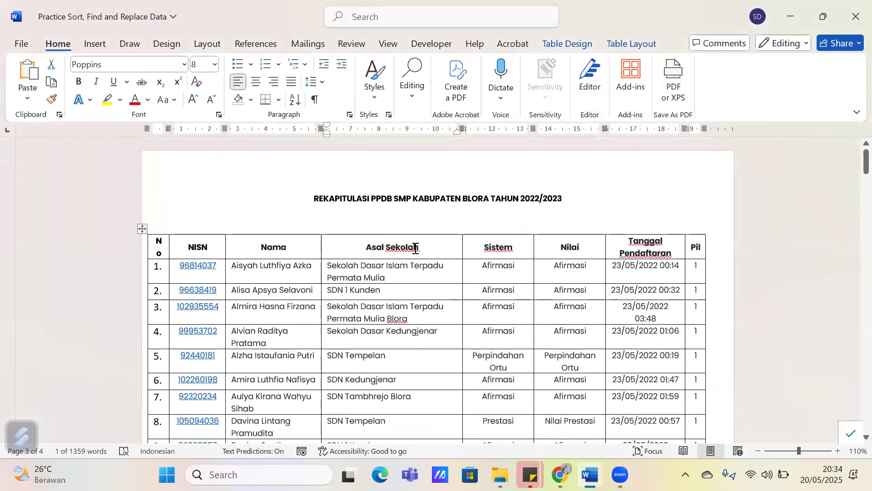
{"action": "left_click", "coordinate": [395, 269]}
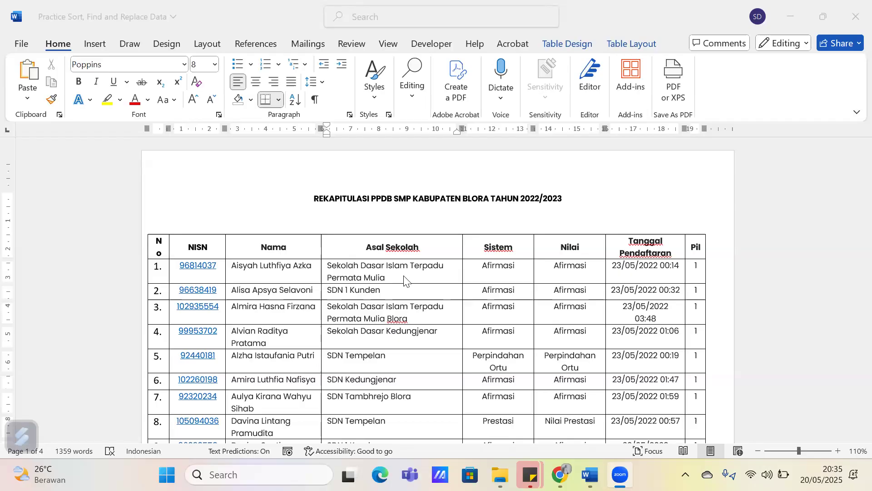
{"action": "left_click", "coordinate": [395, 316]}
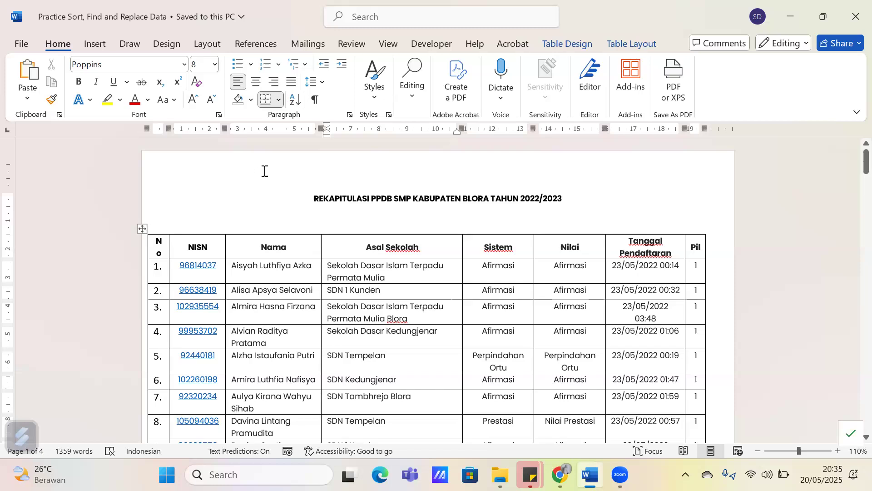
Look at the Save As options and browse the save location, returning to the document without saving a copy
{"action": "left_click", "coordinate": [19, 47]}
{"action": "left_click", "coordinate": [35, 230]}
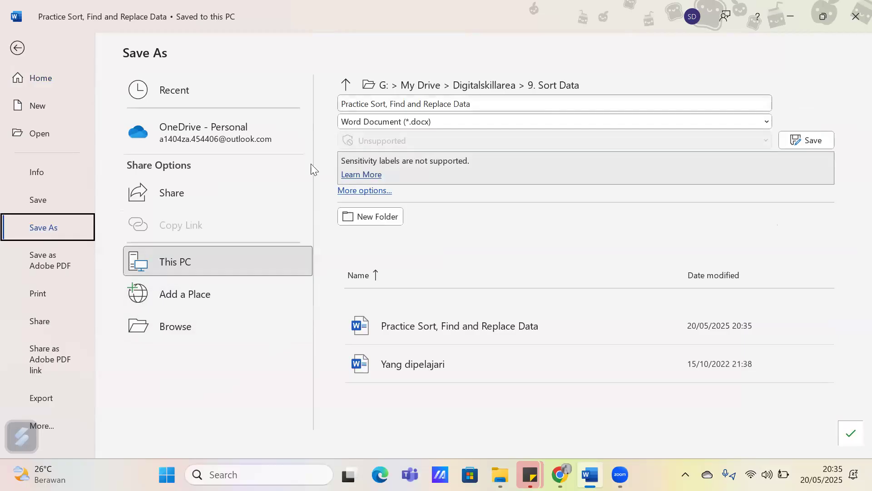
{"action": "left_click", "coordinate": [215, 332]}
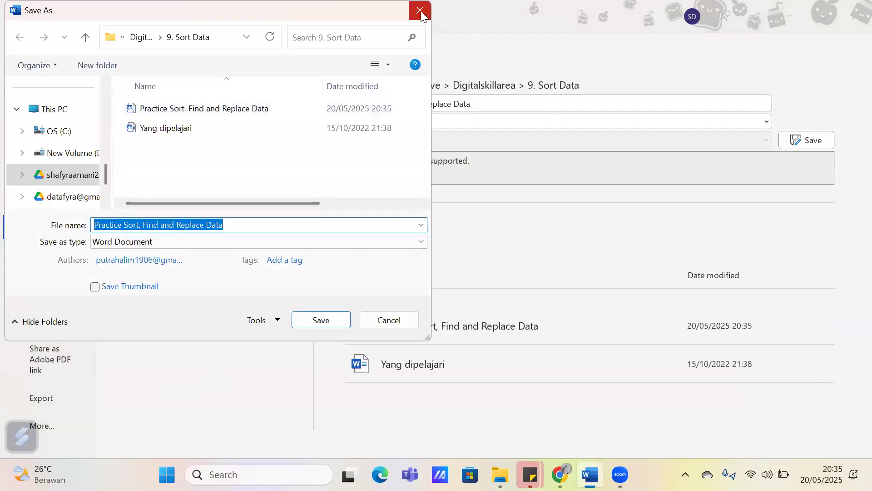
{"action": "left_click", "coordinate": [421, 10]}
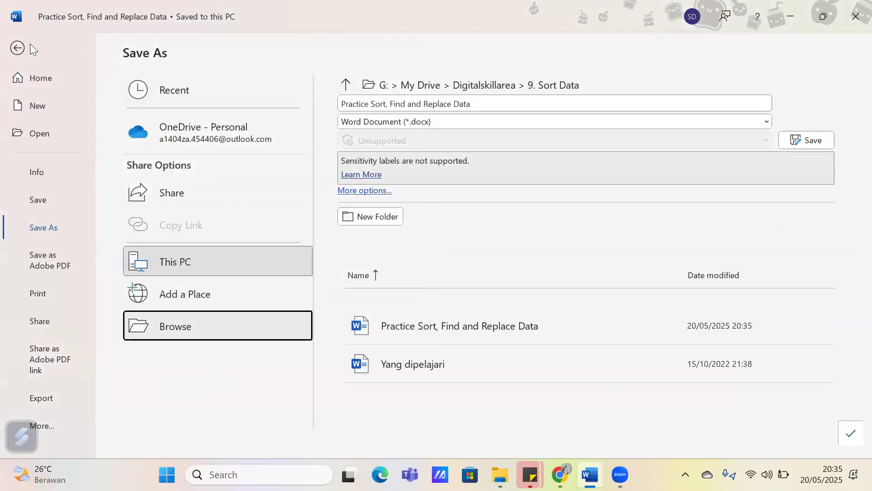
{"action": "left_click", "coordinate": [17, 45]}
{"action": "left_click", "coordinate": [402, 306]}
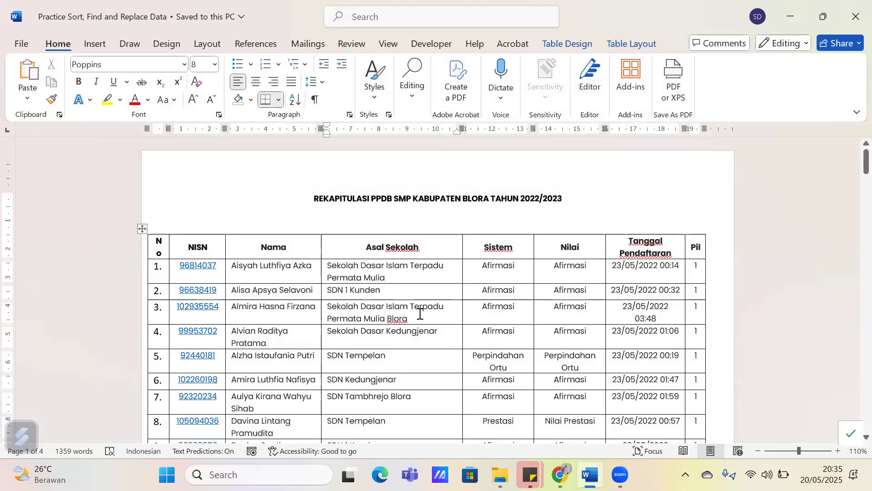
{"action": "left_click", "coordinate": [421, 314]}
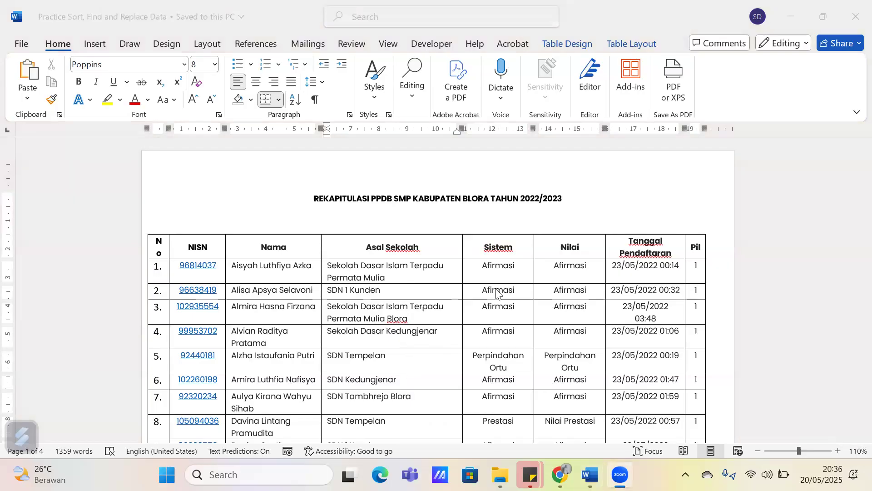
{"action": "left_click", "coordinate": [495, 337]}
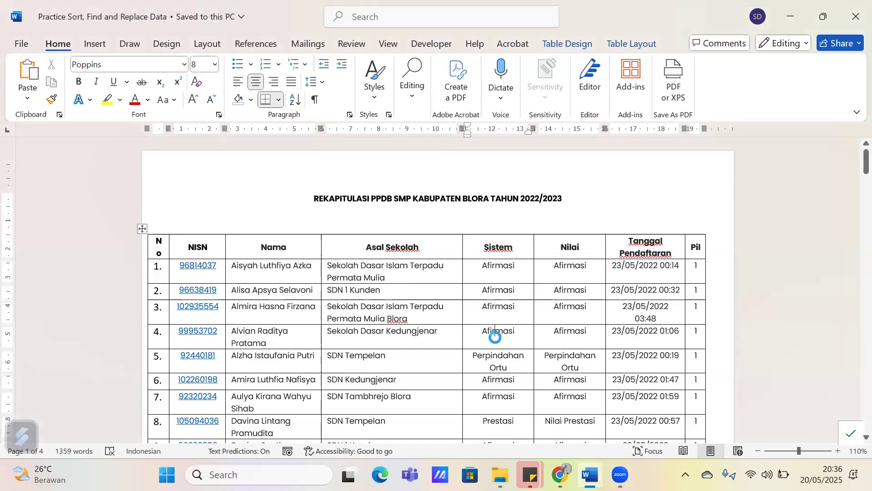
Create a new blank document and bring up its insertion options
{"action": "key", "text": "ctrl+n"}
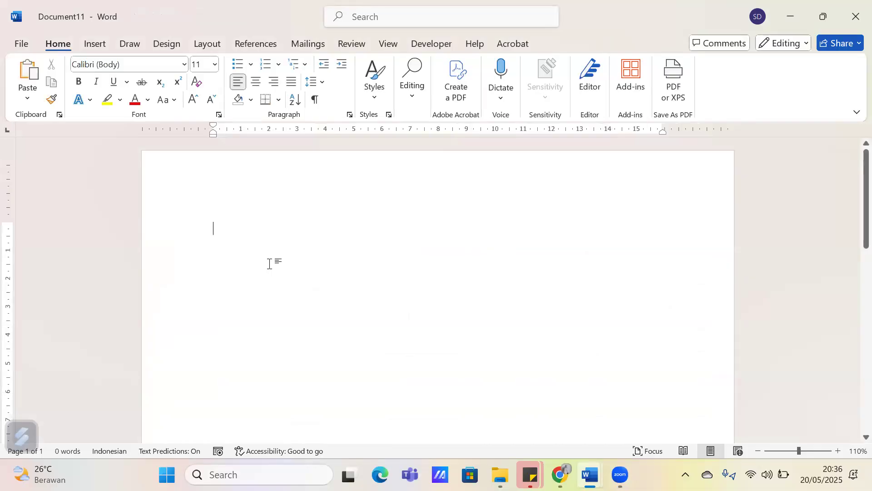
{"action": "left_click", "coordinate": [95, 44]}
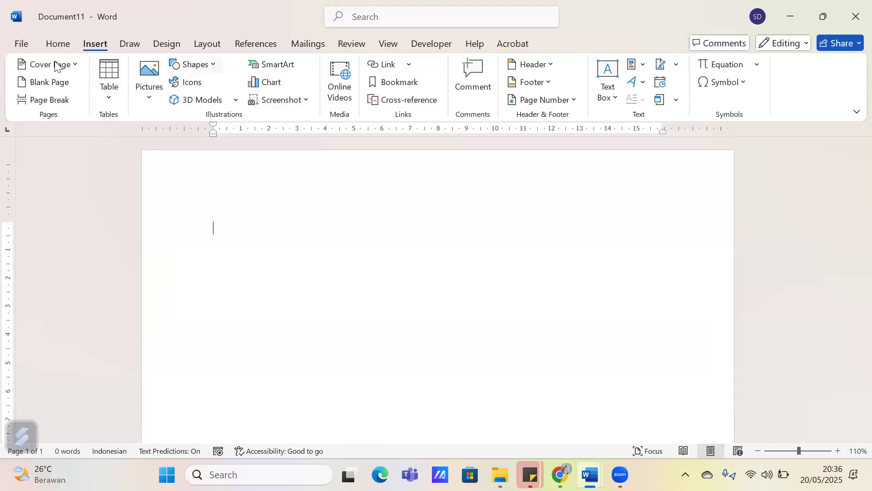
{"action": "left_click", "coordinate": [75, 47]}
{"action": "left_click", "coordinate": [92, 45]}
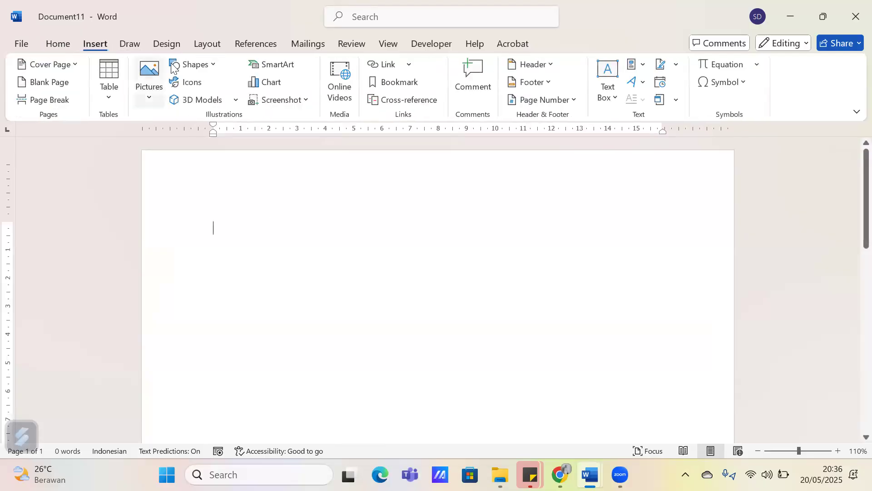
{"action": "left_click", "coordinate": [191, 66]}
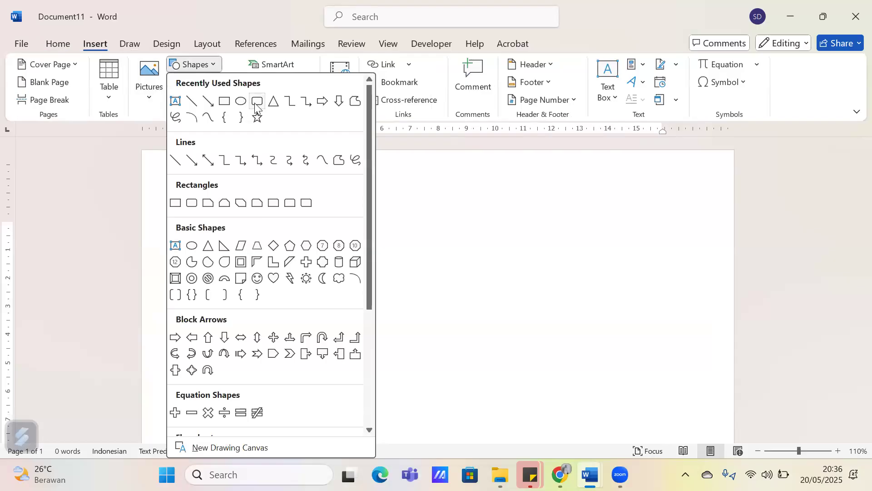
{"action": "left_click", "coordinate": [273, 106]}
{"action": "left_click_drag", "start_coordinate": [287, 198], "coordinate": [422, 315]}
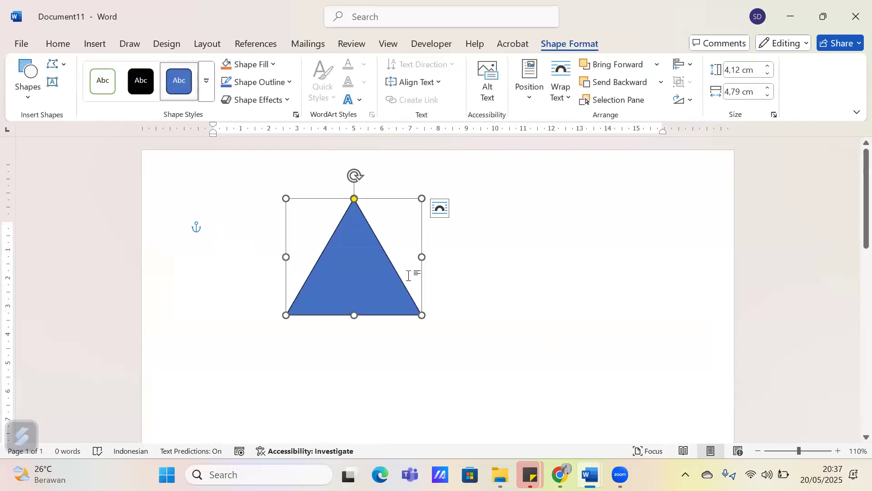
{"action": "key", "text": "Delete"}
Draw an isosceles triangle about 3.6 cm high and 2.9 cm wide near the page's top and enlarge it slightly
{"action": "left_click", "coordinate": [96, 43]}
{"action": "left_click", "coordinate": [195, 64]}
{"action": "left_click", "coordinate": [273, 101]}
{"action": "left_click_drag", "start_coordinate": [260, 186], "coordinate": [343, 287]}
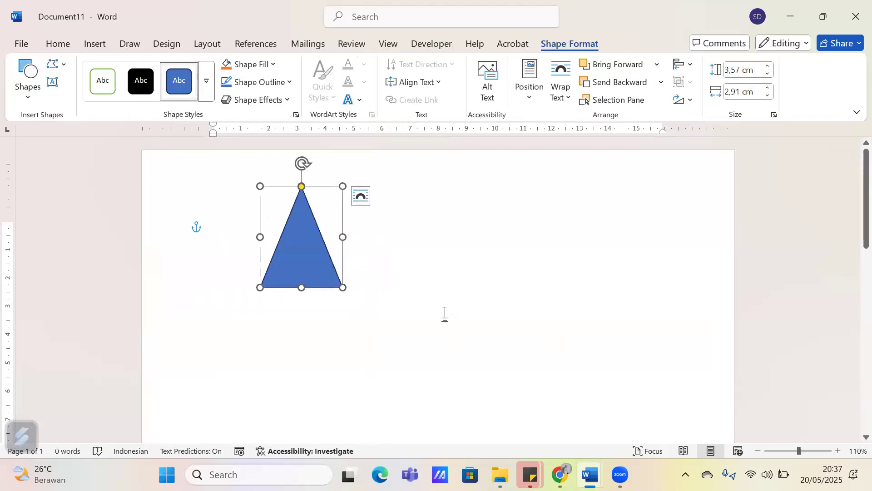
{"action": "mouse_move", "coordinate": [343, 289]}
{"action": "left_mouse_down"}
{"action": "mouse_move", "coordinate": [367, 308]}
{"action": "mouse_move", "coordinate": [350, 302]}
{"action": "left_mouse_up"}
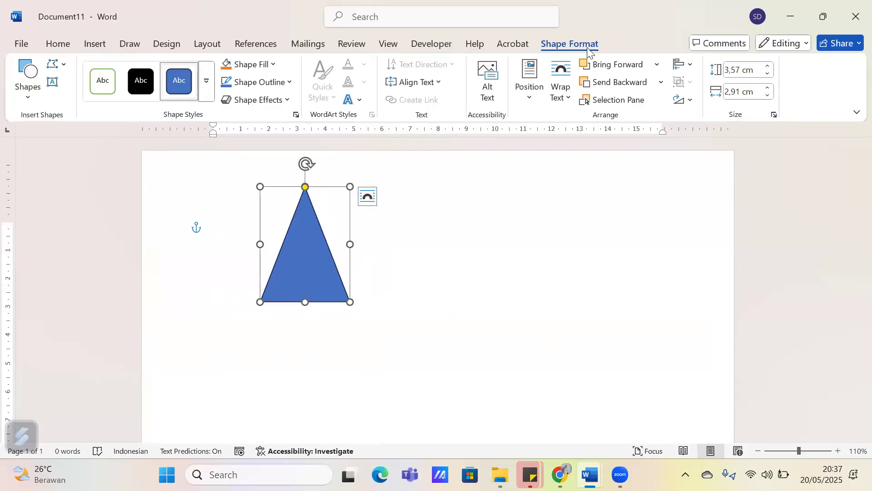
Set the triangle's height to 3 cm
{"action": "left_click", "coordinate": [739, 65]}
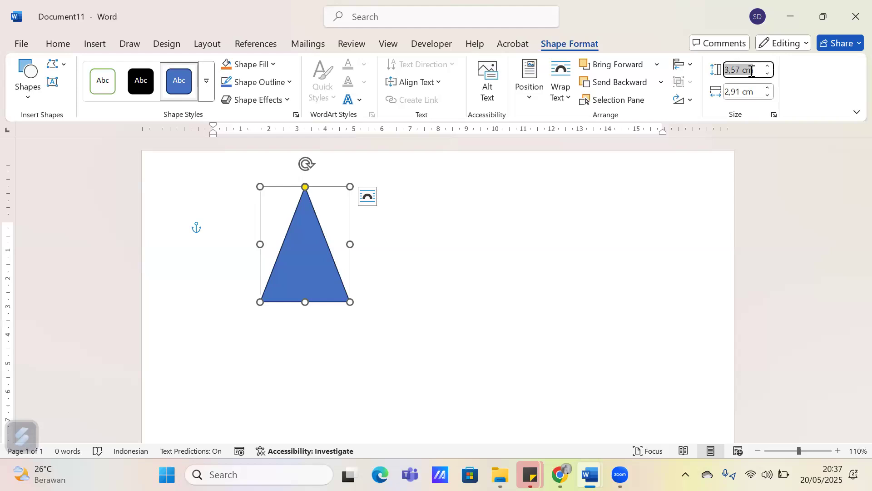
{"action": "type", "text": "3"}
{"action": "key", "text": "Return"}
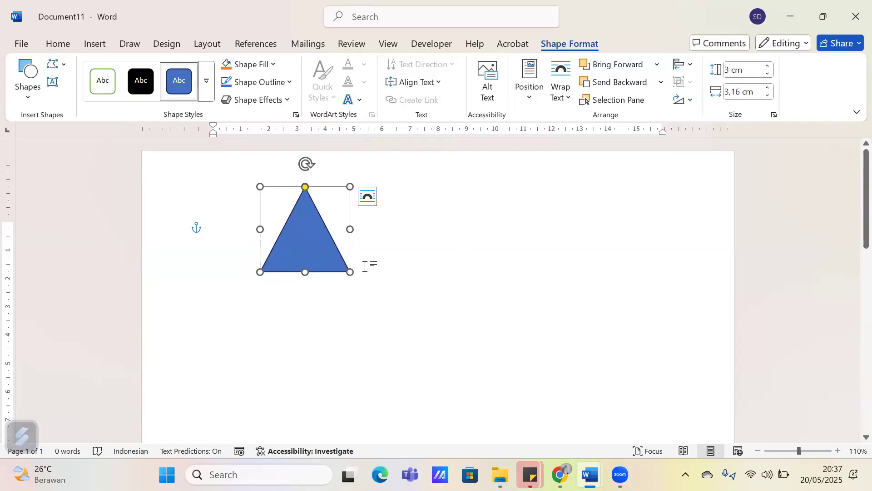
Change the triangle's fill to the lightest gold theme color
{"action": "left_click", "coordinate": [265, 67]}
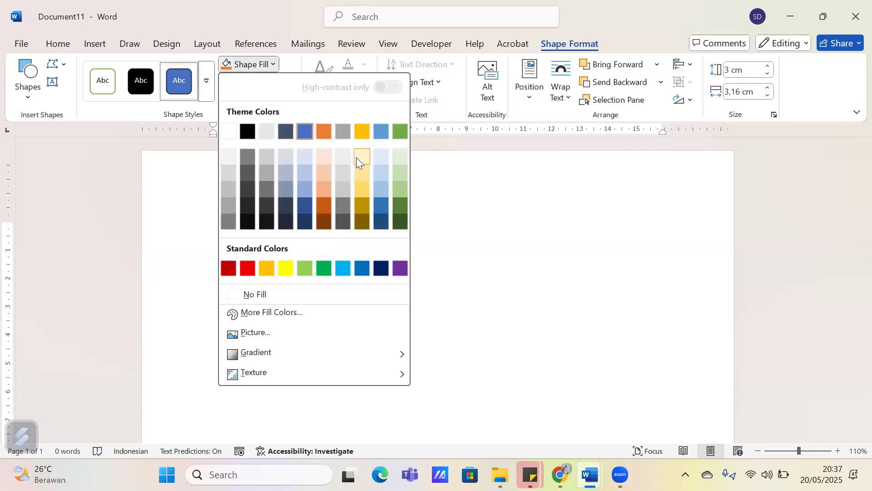
{"action": "left_click", "coordinate": [284, 60]}
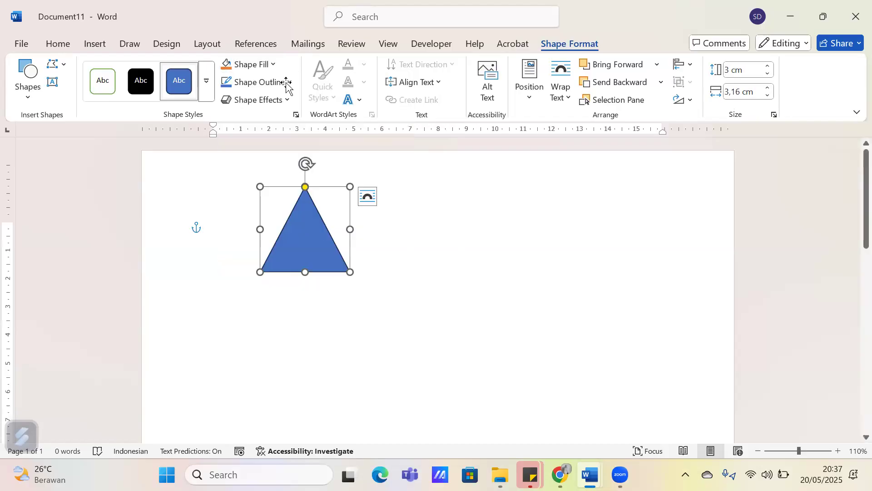
{"action": "left_click", "coordinate": [262, 67]}
{"action": "left_click", "coordinate": [361, 157]}
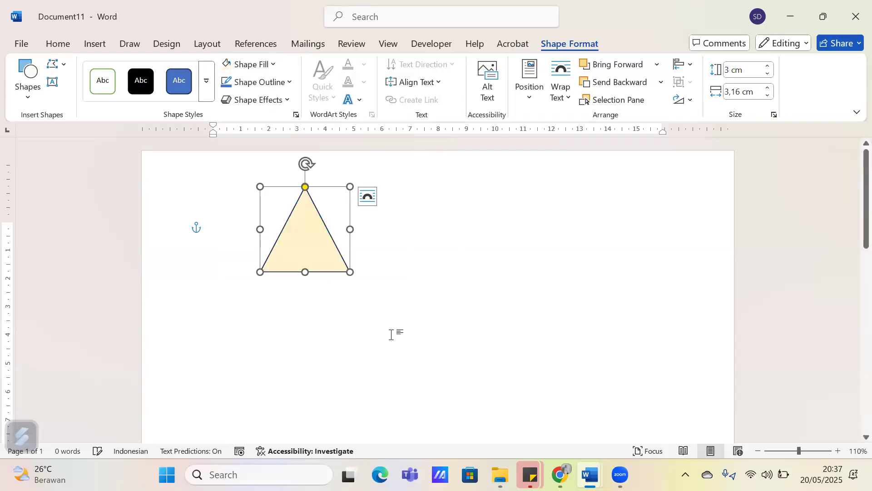
Set the triangle's outline to the green theme color
{"action": "scroll", "coordinate": [393, 335], "scroll_direction": "up", "scroll_amount": 4}
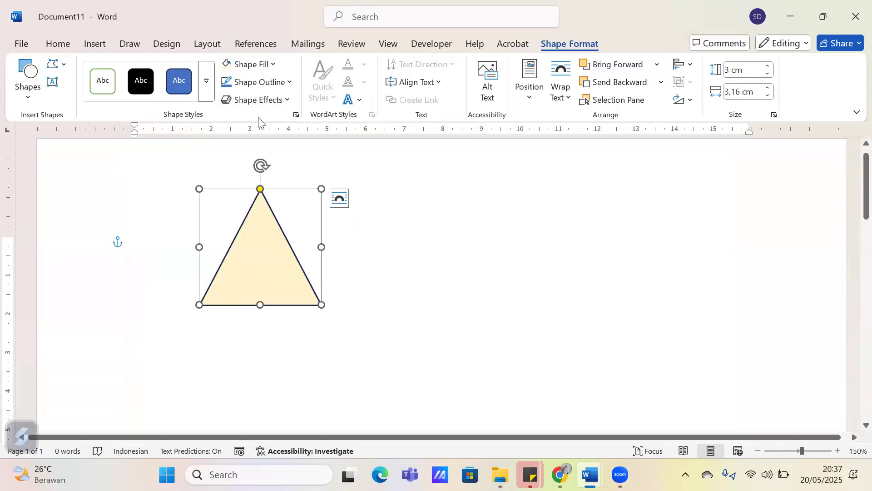
{"action": "left_click", "coordinate": [272, 82]}
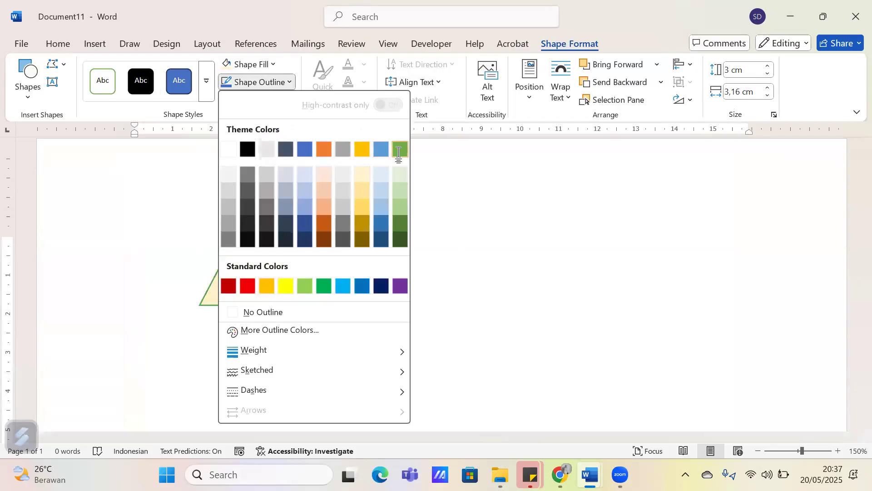
{"action": "left_click", "coordinate": [400, 154]}
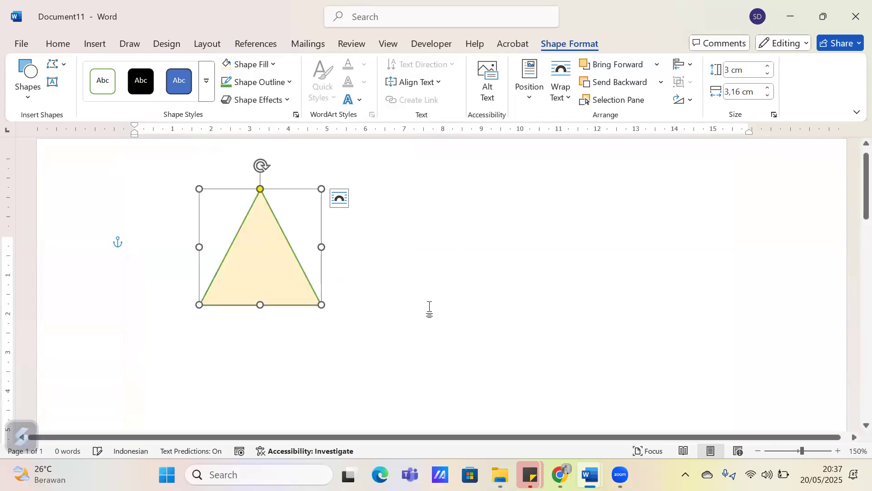
{"action": "left_click", "coordinate": [324, 298]}
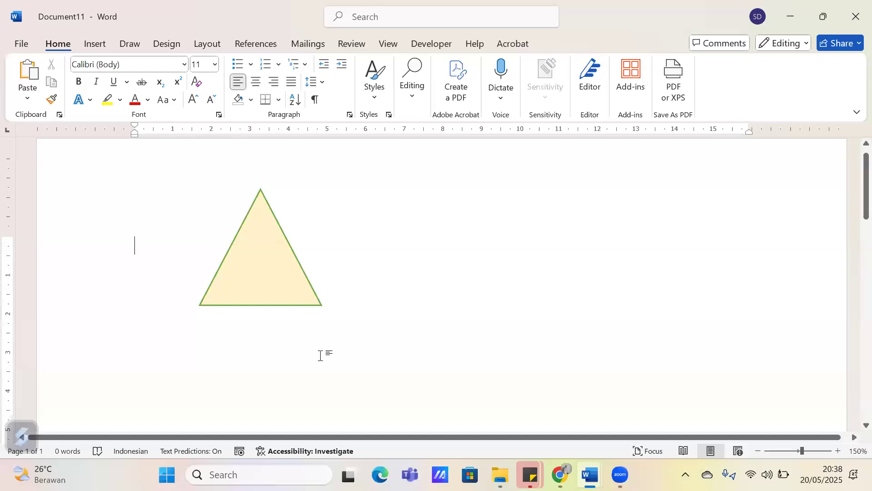
Insert an empty paragraph at the start of the document, above the triangle
{"action": "left_click", "coordinate": [240, 267]}
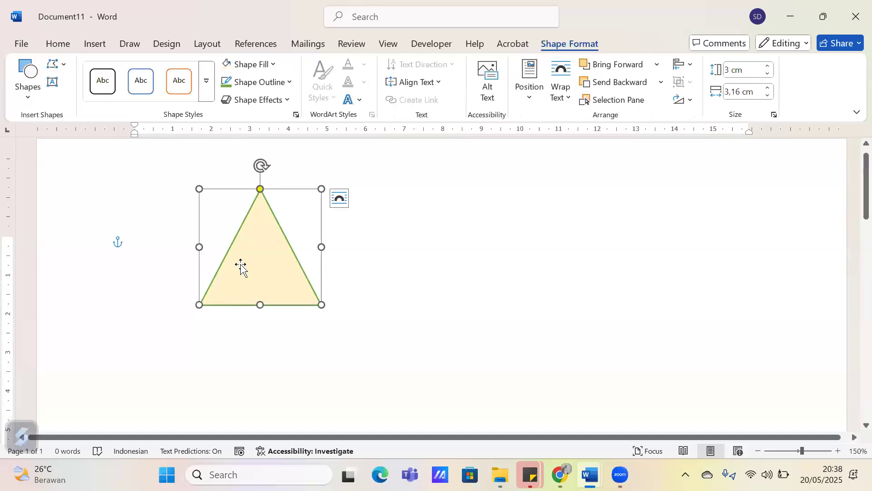
{"action": "left_click", "coordinate": [349, 306]}
{"action": "key", "text": "Return"}
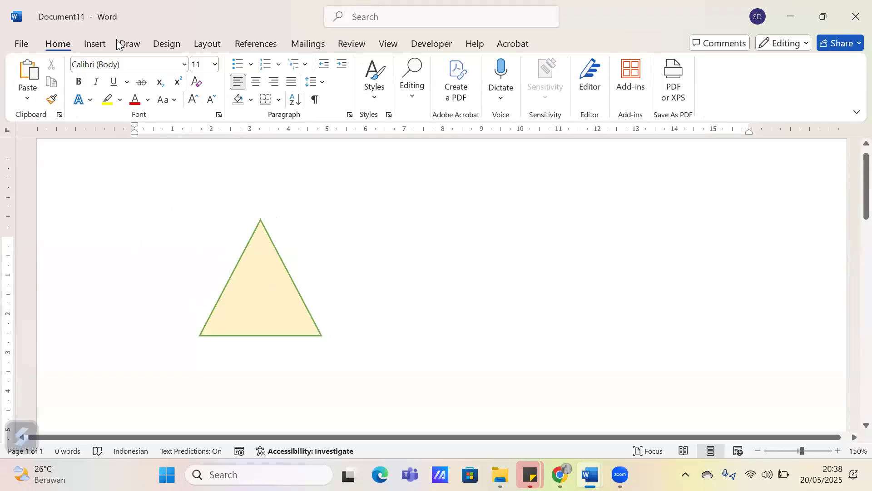
Insert a Name and Title Organization Chart from the Hierarchy SmartArt graphics
{"action": "left_click", "coordinate": [102, 42]}
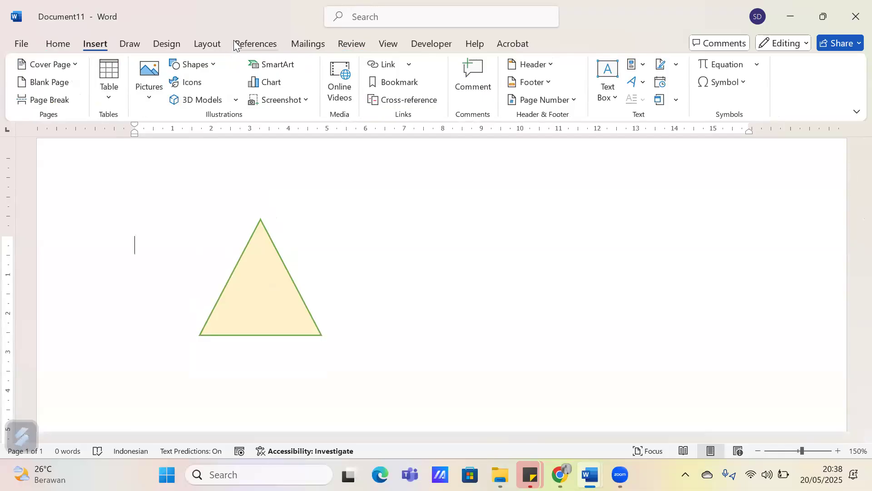
{"action": "left_click", "coordinate": [274, 64]}
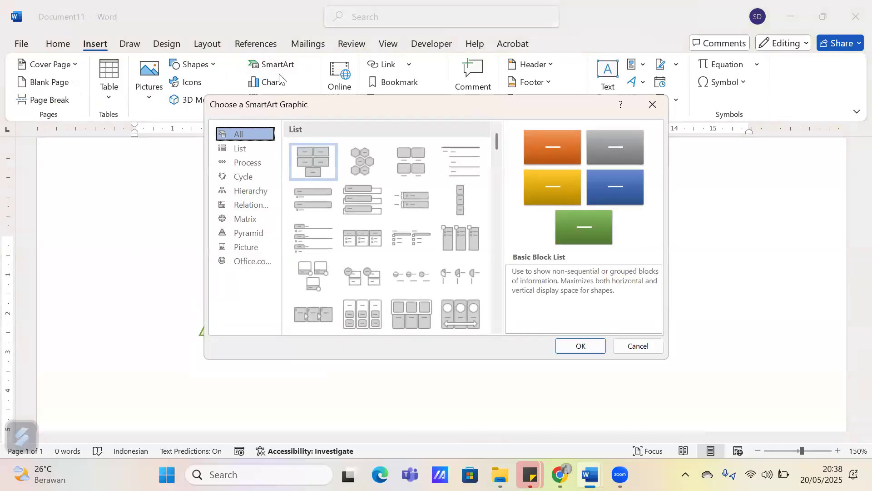
{"action": "left_click", "coordinate": [262, 153]}
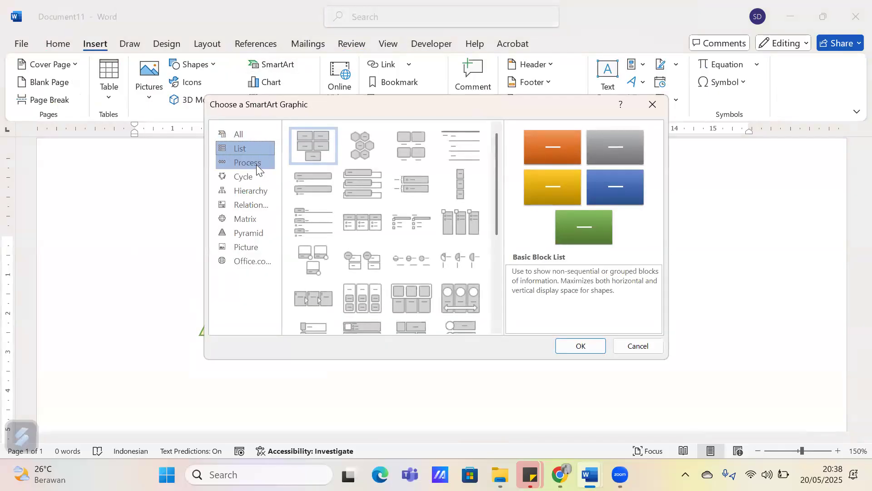
{"action": "left_click", "coordinate": [256, 164]}
{"action": "left_click", "coordinate": [256, 177]}
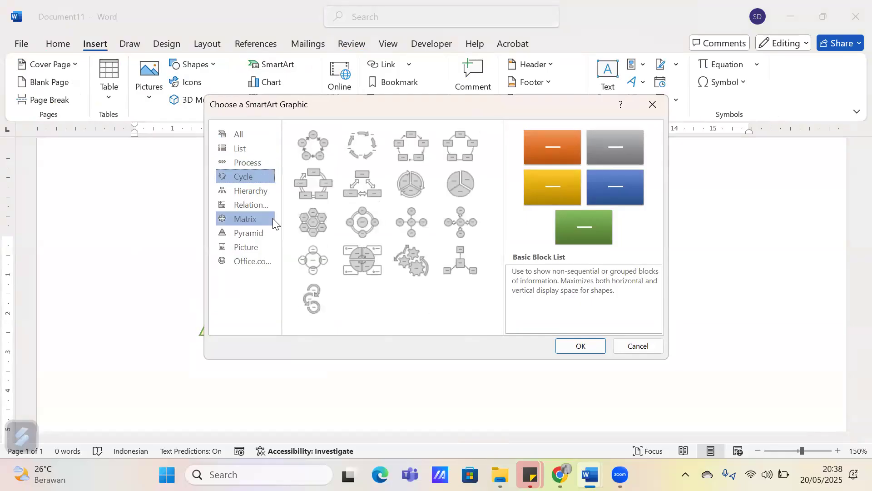
{"action": "left_click", "coordinate": [258, 190]}
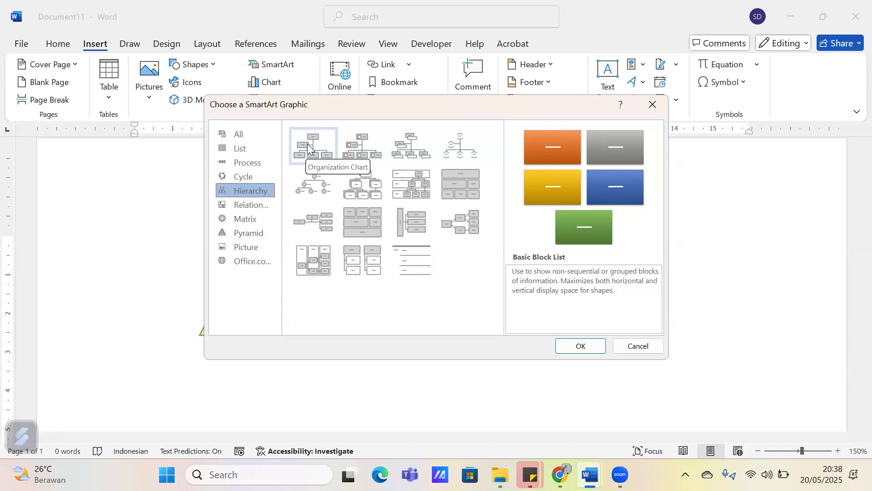
{"action": "left_click", "coordinate": [381, 143]}
{"action": "left_click", "coordinate": [459, 147]}
{"action": "left_click", "coordinate": [410, 150]}
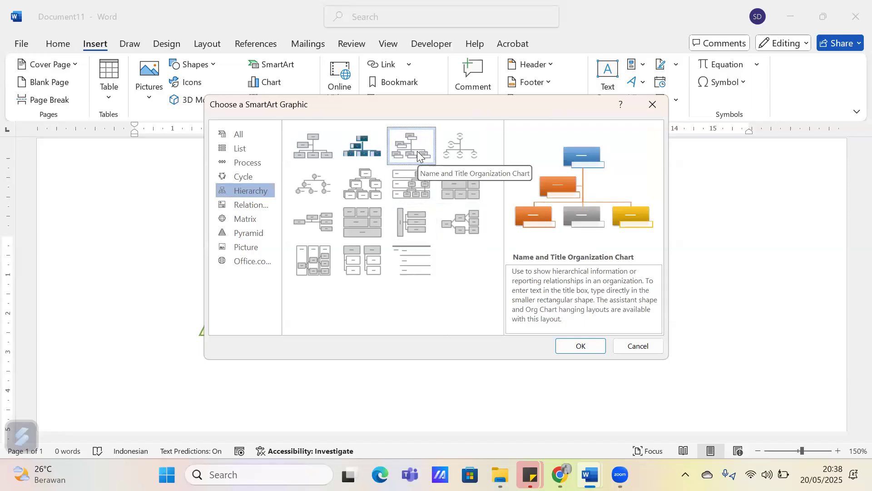
{"action": "left_click", "coordinate": [582, 346]}
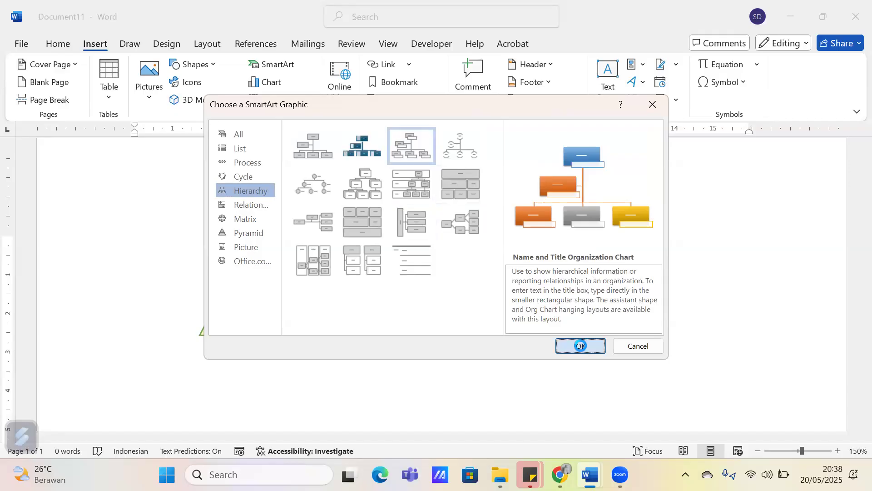
Delete the triangle overlapping the organization chart
{"action": "scroll", "coordinate": [341, 291], "scroll_direction": "down", "scroll_amount": 5}
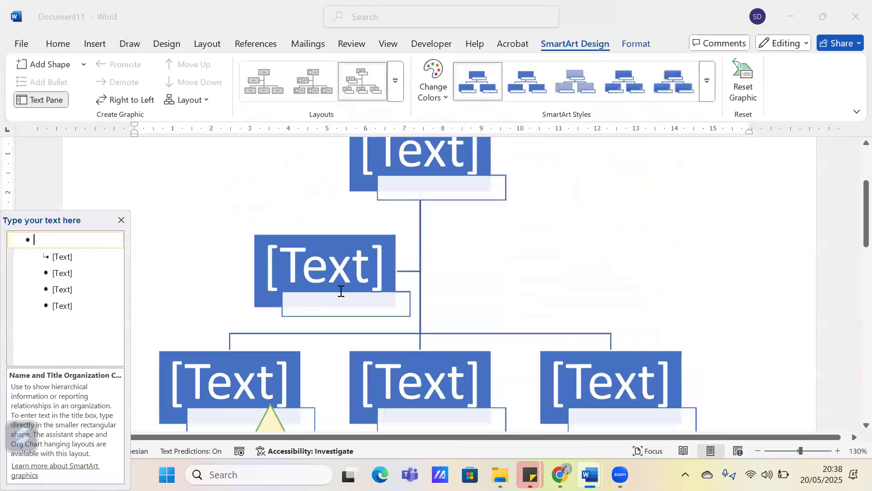
{"action": "scroll", "coordinate": [341, 296], "scroll_direction": "down", "scroll_amount": 1}
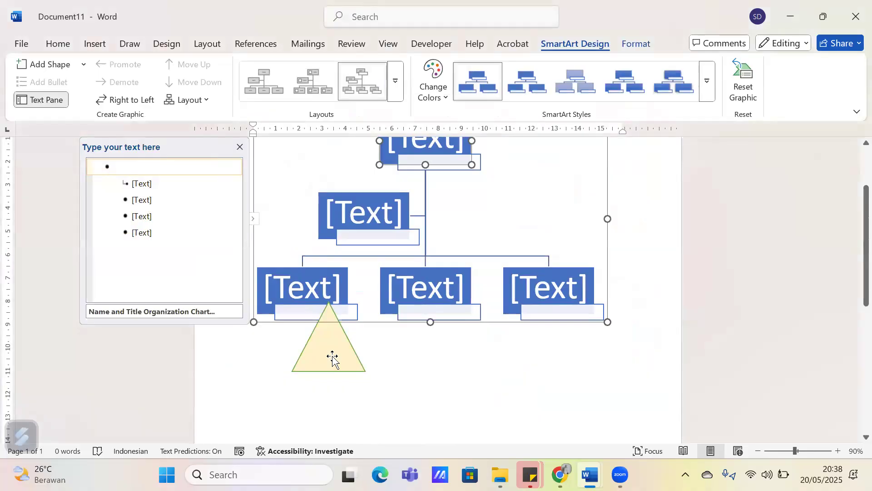
{"action": "left_click", "coordinate": [332, 359]}
{"action": "key", "text": "Delete"}
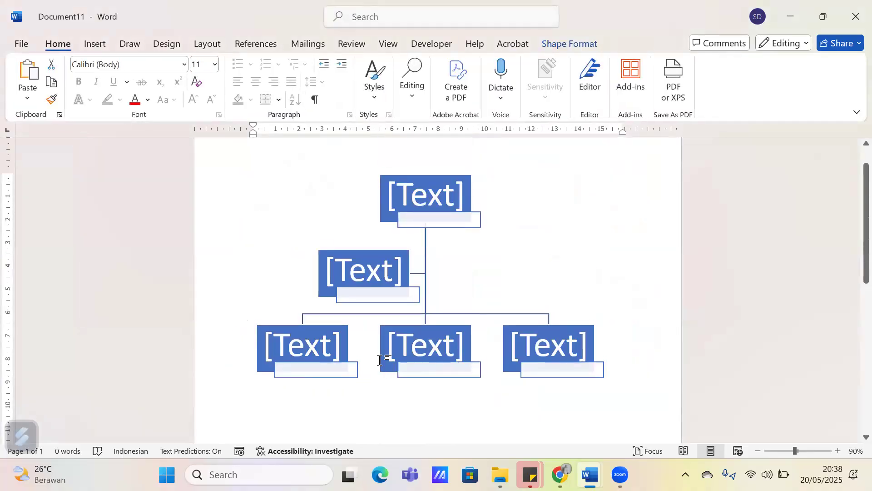
{"action": "scroll", "coordinate": [425, 234], "scroll_direction": "down", "scroll_amount": 1}
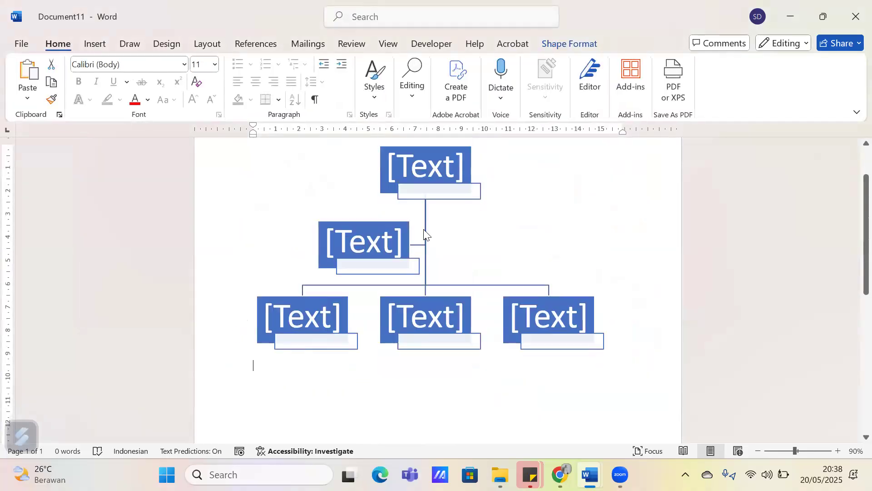
{"action": "left_click", "coordinate": [520, 240]}
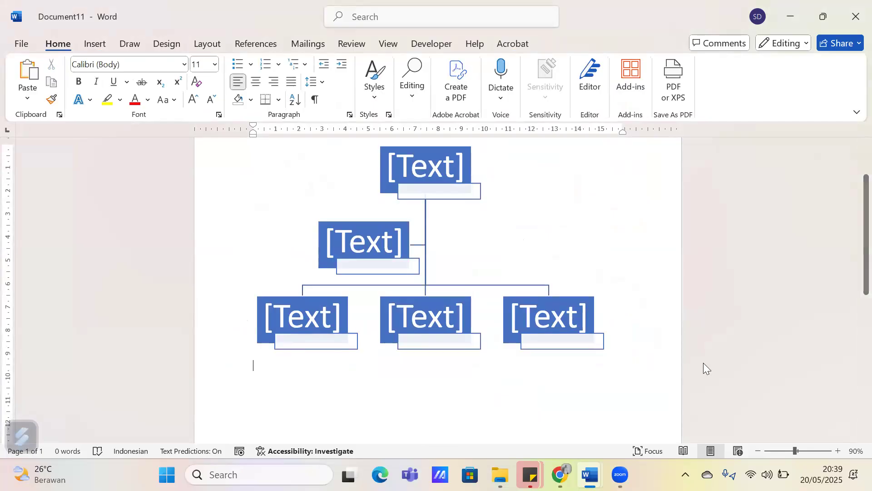
{"action": "left_click", "coordinate": [565, 309]}
{"action": "left_click", "coordinate": [627, 225]}
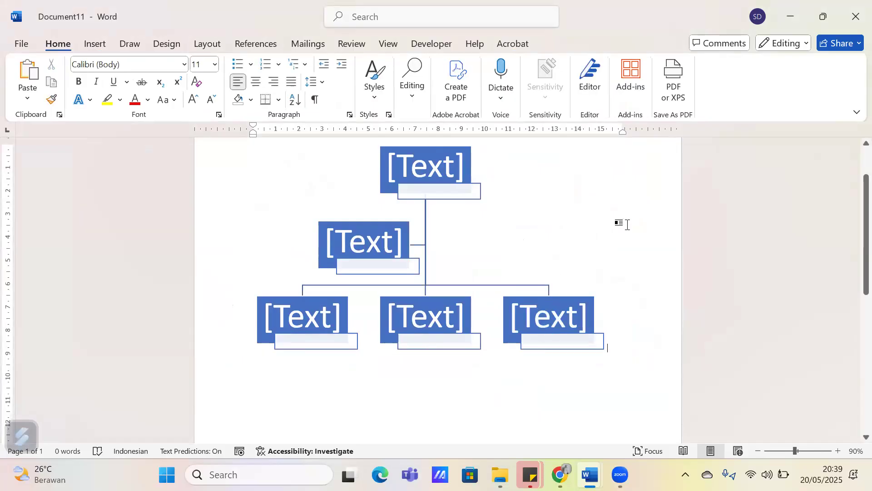
{"action": "left_click", "coordinate": [422, 307]}
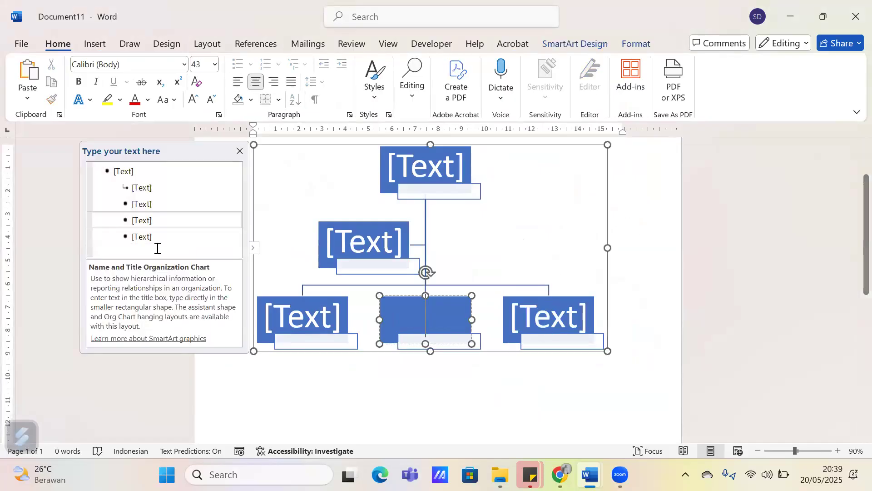
{"action": "left_click", "coordinate": [155, 236]}
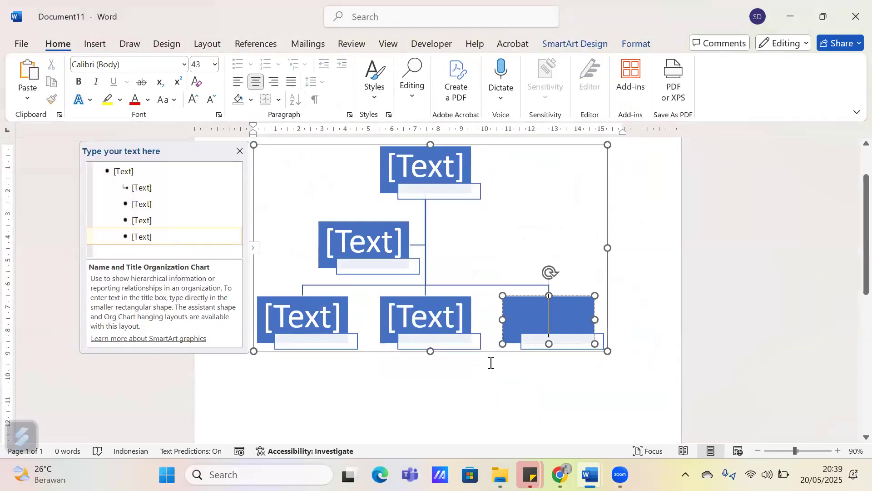
{"action": "left_click", "coordinate": [491, 360]}
{"action": "left_click", "coordinate": [418, 308]}
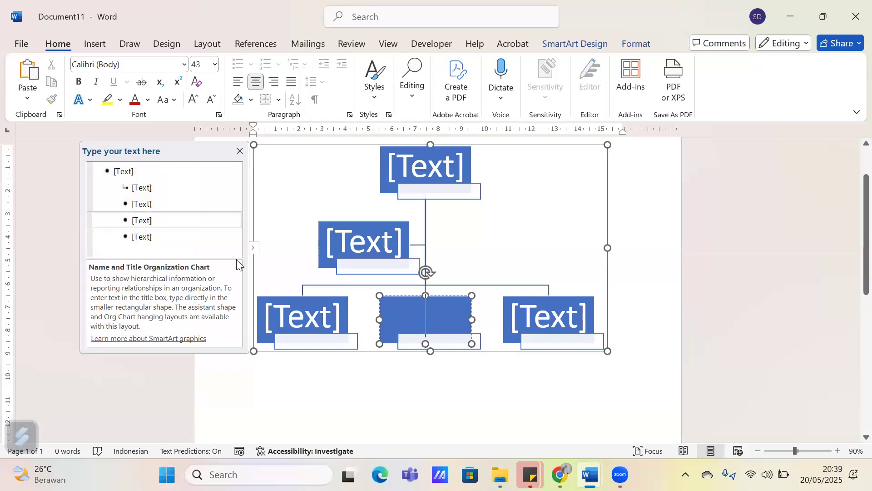
Try adding two empty boxes after the last entry of the chart's text list, and remove them
{"action": "left_click", "coordinate": [177, 240]}
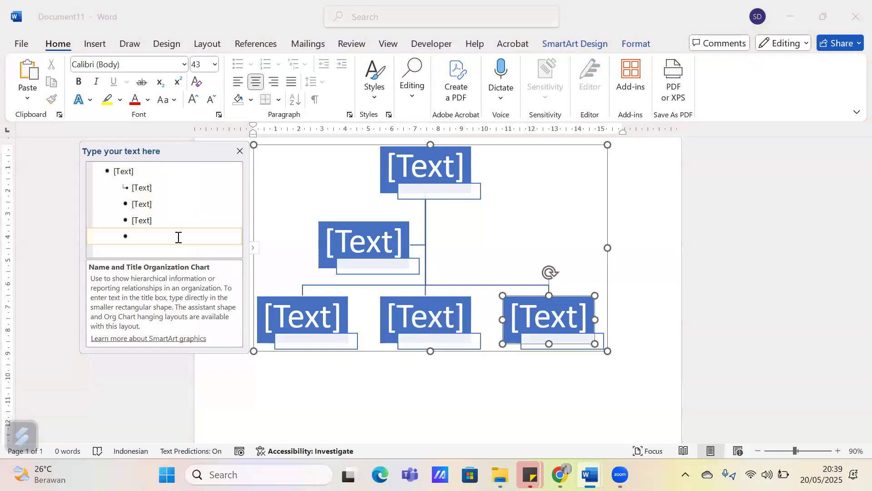
{"action": "key", "text": "Return"}
{"action": "key", "text": "Return"}
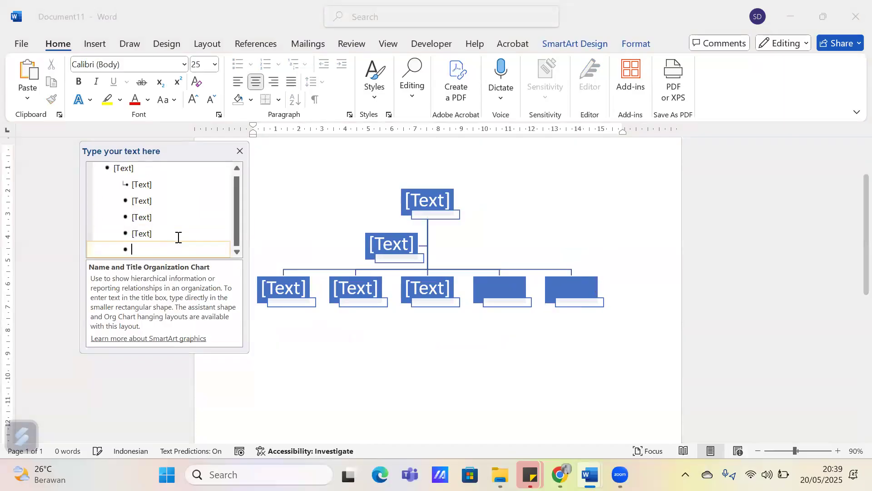
{"action": "key", "text": "BackSpace"}
{"action": "key", "text": "BackSpace"}
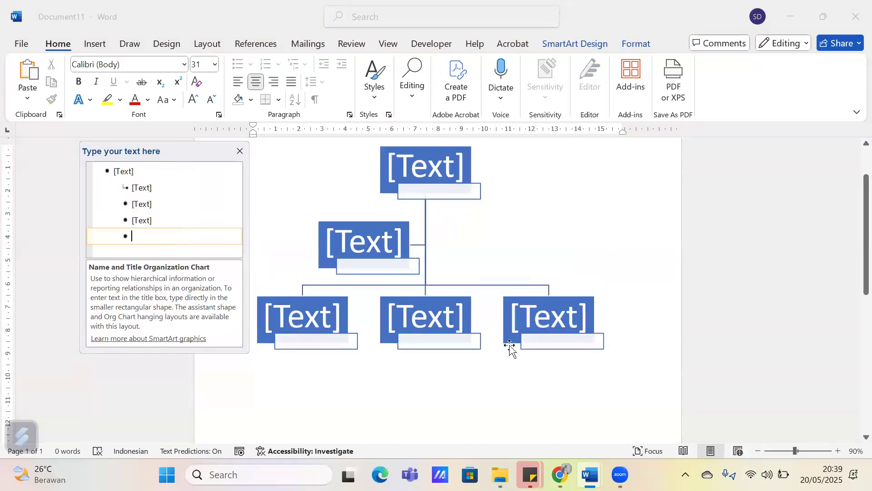
Try adding a shape above the last box in the chart's bottom row
{"action": "left_click", "coordinate": [509, 349]}
{"action": "left_click", "coordinate": [512, 352]}
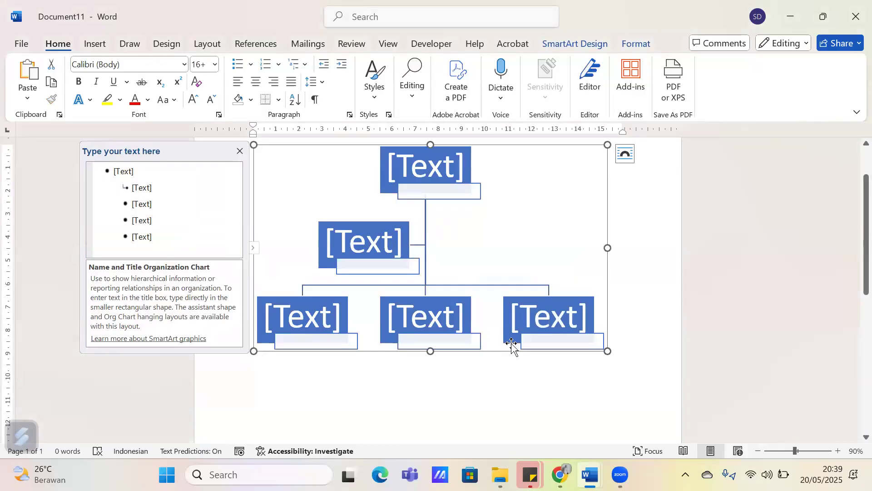
{"action": "left_click", "coordinate": [512, 347]}
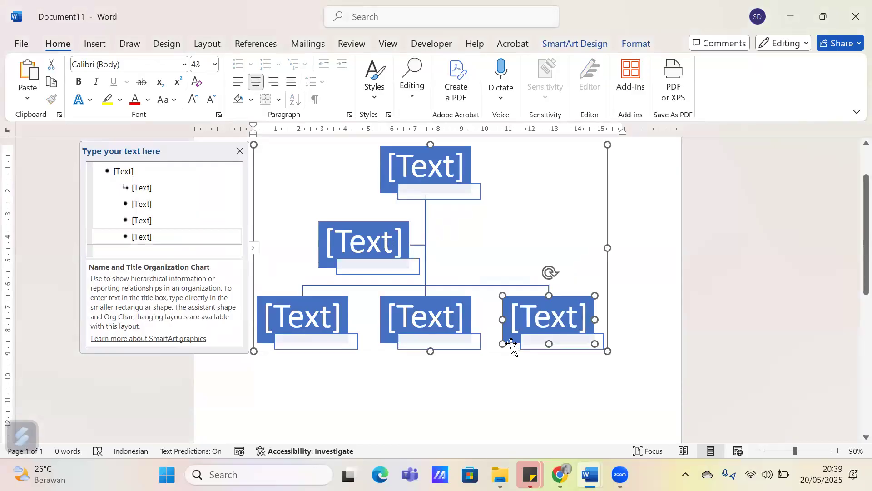
{"action": "left_click", "coordinate": [578, 44]}
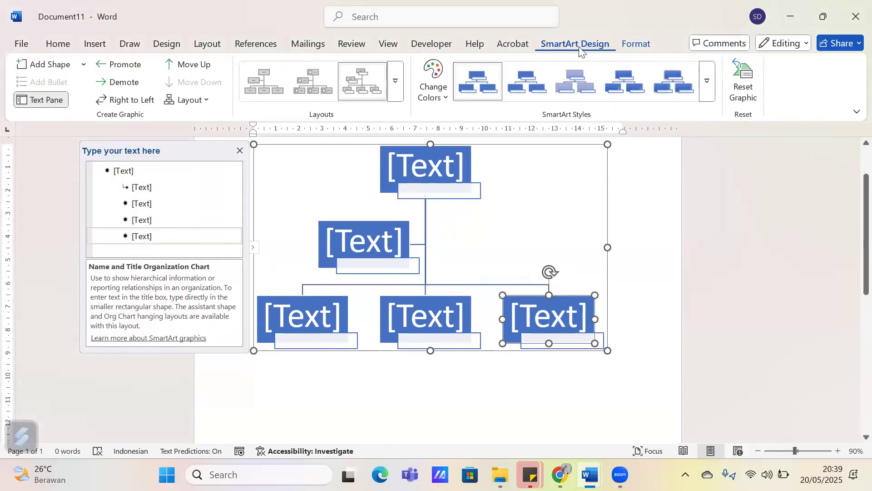
{"action": "left_click", "coordinate": [87, 69]}
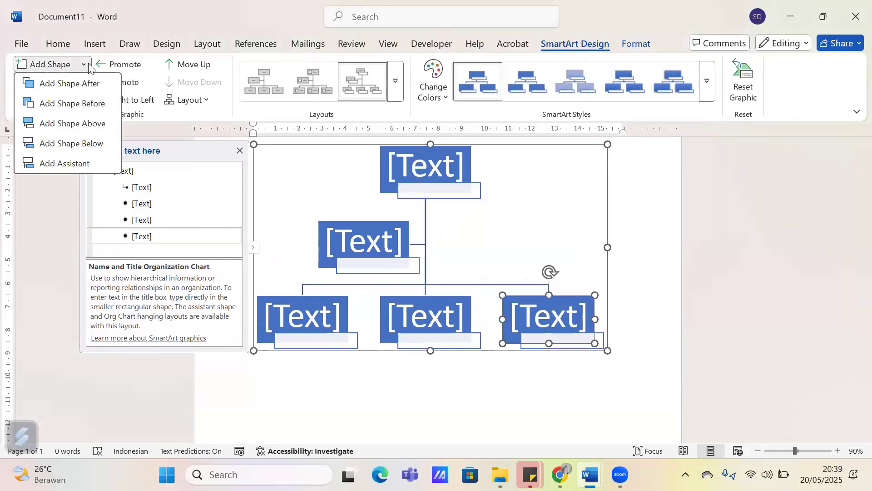
{"action": "left_click", "coordinate": [92, 123]}
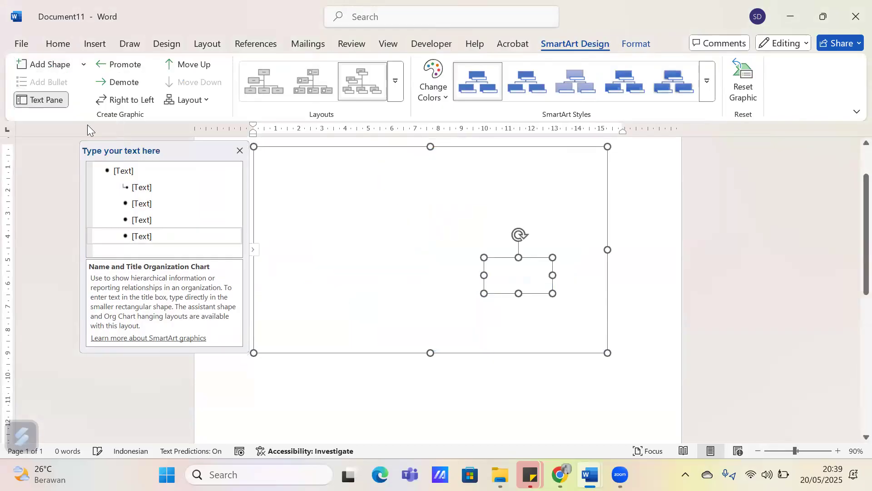
Try adding a shape below the last bottom-row box, and try one after it instead
{"action": "left_click", "coordinate": [83, 67]}
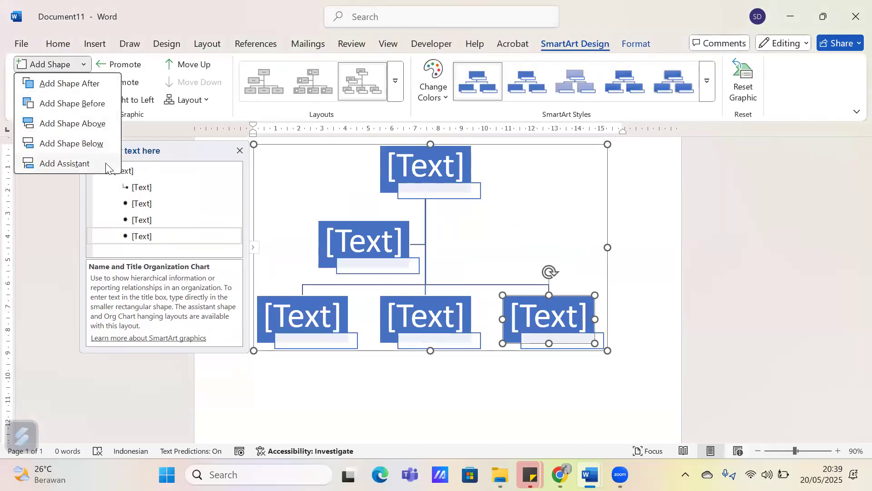
{"action": "left_click", "coordinate": [100, 143]}
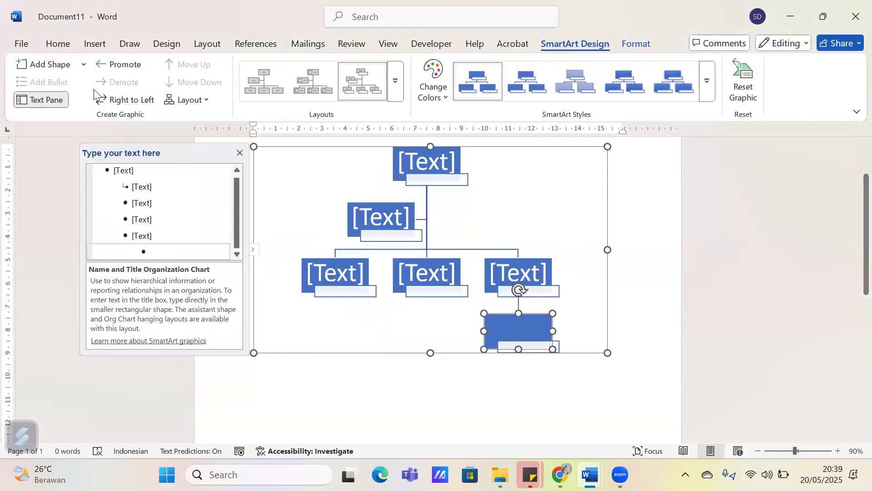
{"action": "left_click", "coordinate": [84, 64]}
{"action": "left_click", "coordinate": [126, 142]}
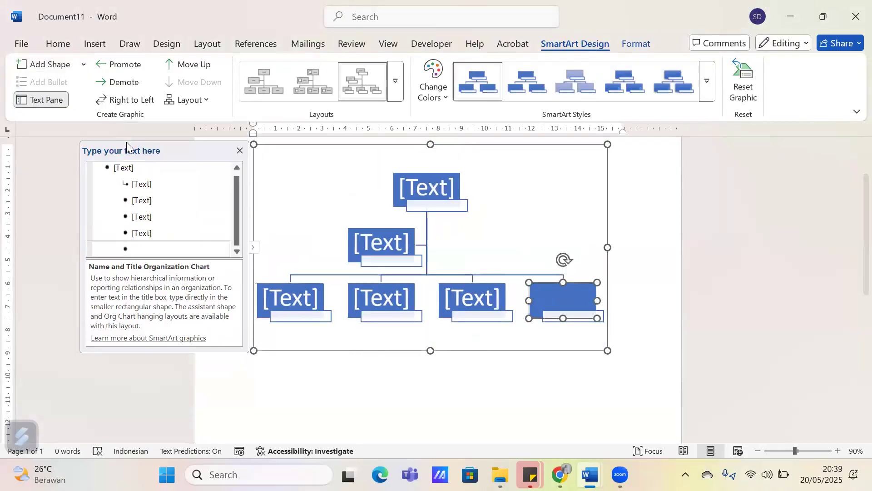
Add two shapes after the last box in the organization chart's bottom row
{"action": "left_click", "coordinate": [85, 66]}
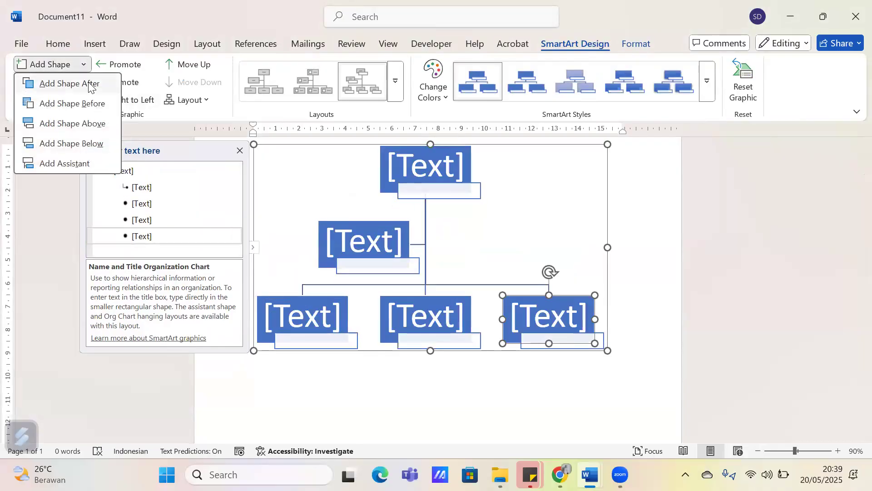
{"action": "left_click", "coordinate": [90, 82]}
{"action": "left_click", "coordinate": [83, 64]}
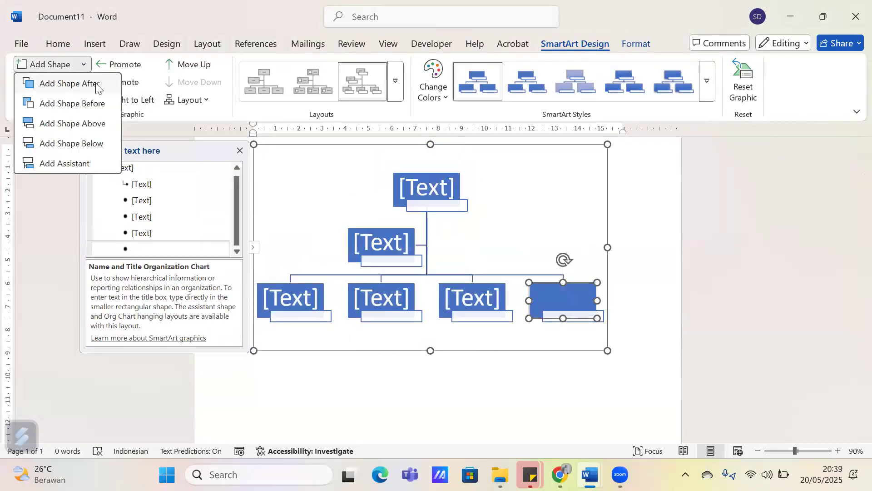
{"action": "left_click", "coordinate": [91, 83]}
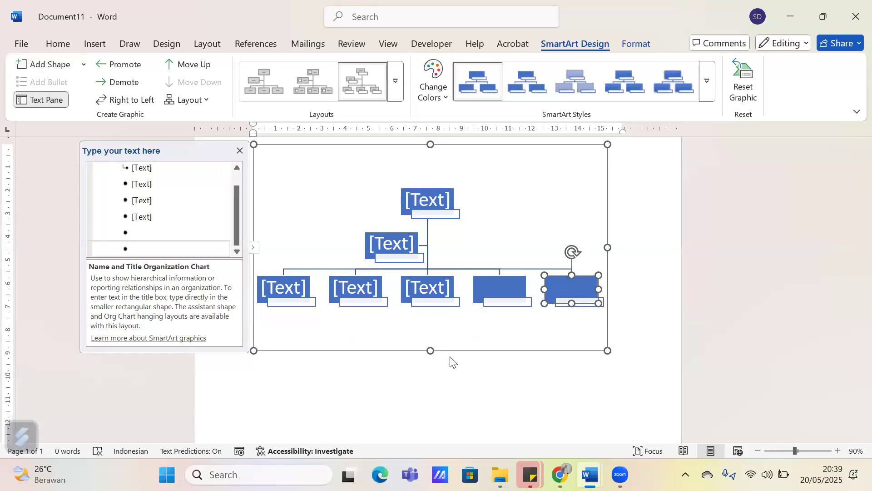
{"action": "left_click", "coordinate": [492, 288]}
{"action": "left_click", "coordinate": [576, 287]}
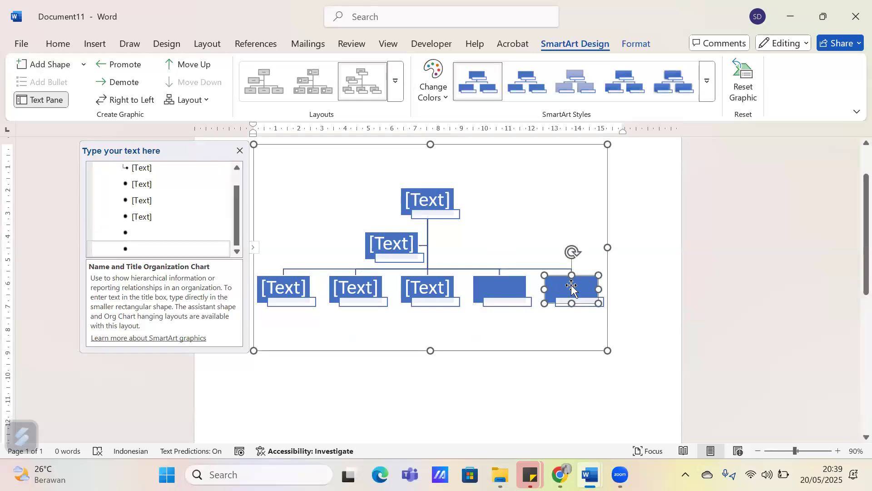
Try adding more entries at the end of the chart's text list, and delete the surplus ones down to one empty box
{"action": "left_click", "coordinate": [177, 245]}
{"action": "key", "text": "Return"}
{"action": "key", "text": "Return"}
{"action": "key", "text": "BackSpace"}
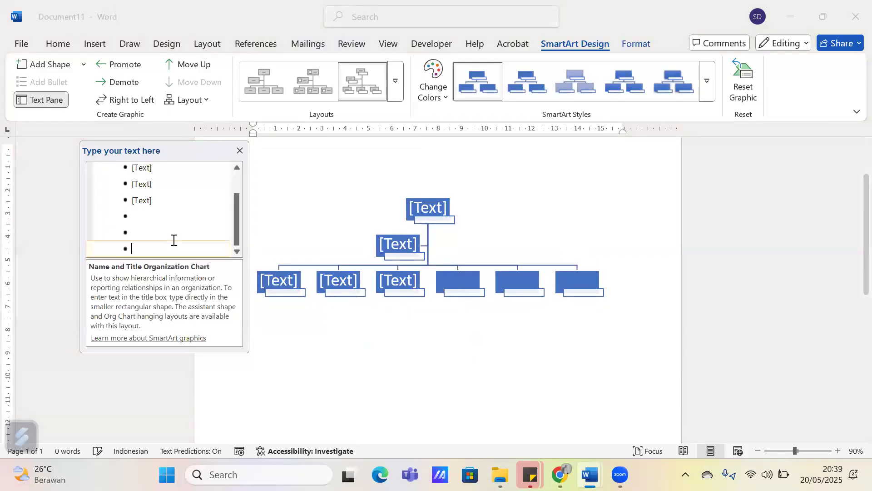
{"action": "key", "text": "BackSpace"}
{"action": "key", "text": "BackSpace"}
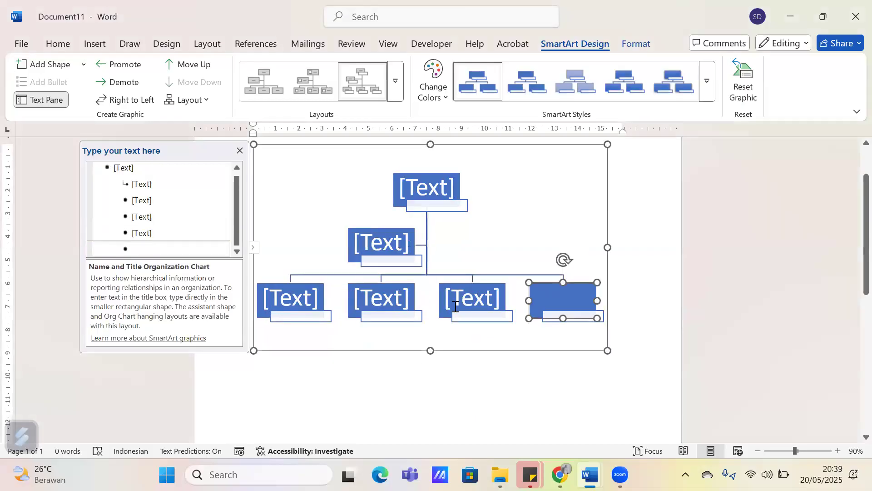
Label the first three bottom-row boxes Acara, Konsumsi and Humas, leaving the fourth one empty
{"action": "left_click", "coordinate": [302, 300]}
{"action": "type", "text": "ara"}
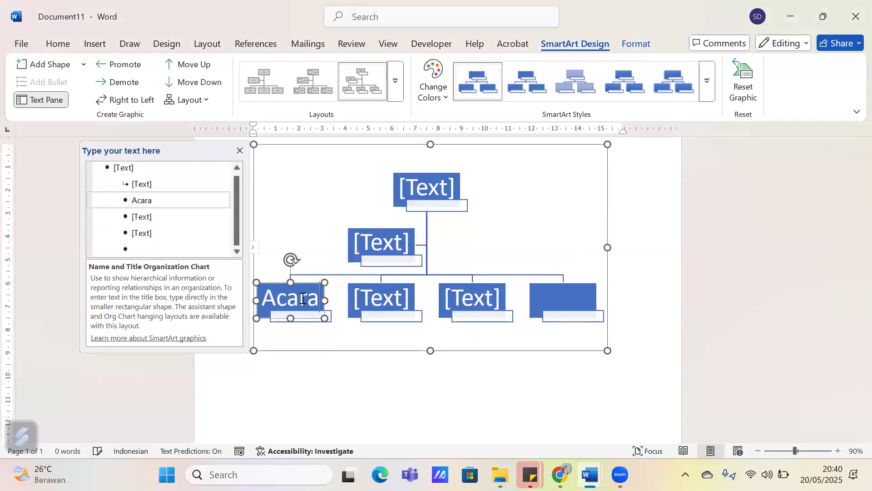
{"action": "left_click", "coordinate": [386, 297]}
{"action": "type", "text": "Konsumsi"}
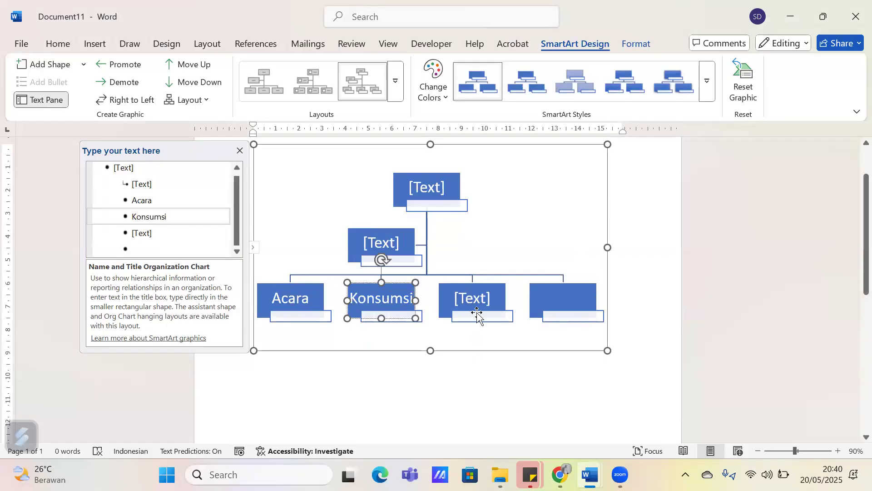
{"action": "left_click", "coordinate": [462, 295]}
{"action": "type", "text": "Humas"}
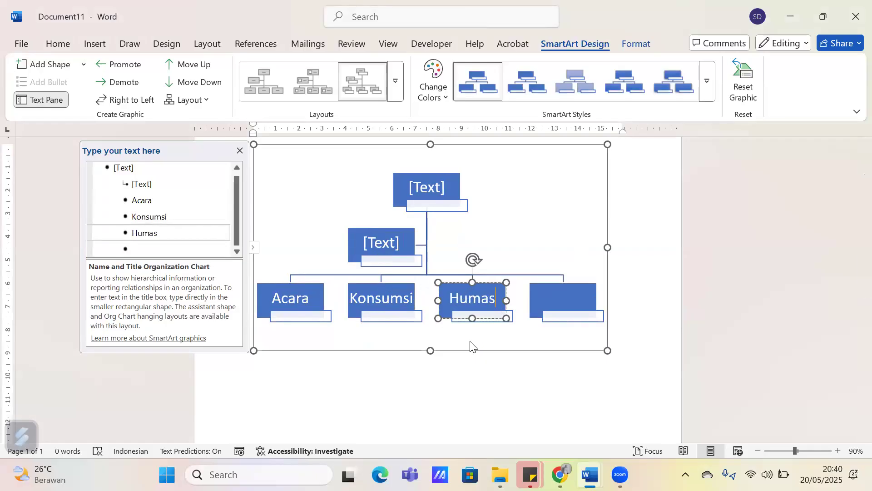
{"action": "left_click", "coordinate": [449, 321]}
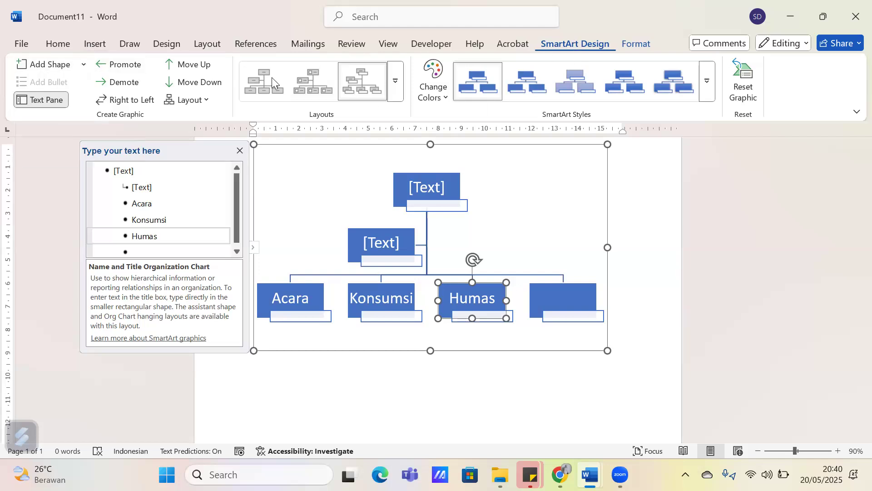
Try adding an assistant to the Humas box, and undo it
{"action": "left_click", "coordinate": [85, 65]}
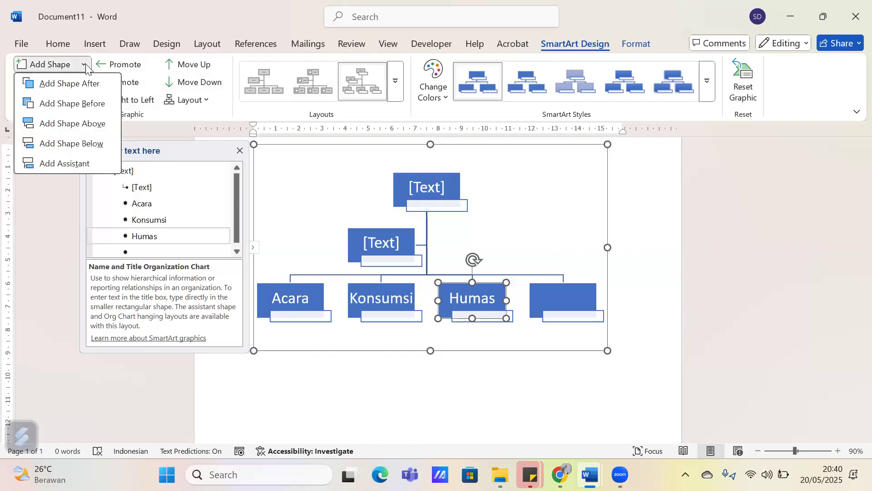
{"action": "left_click", "coordinate": [91, 164]}
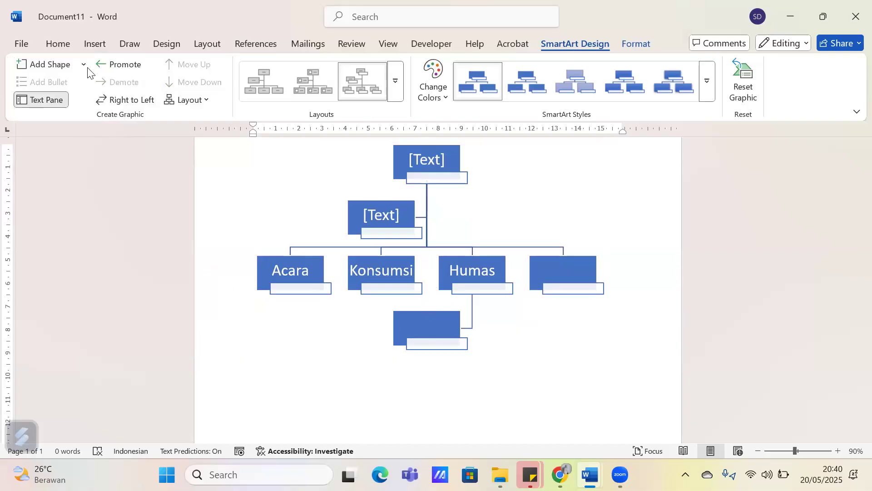
{"action": "key", "text": "ctrl+z"}
Add a shape below the Humas box and label it Guest Star
{"action": "left_click", "coordinate": [86, 67]}
{"action": "left_click", "coordinate": [86, 142]}
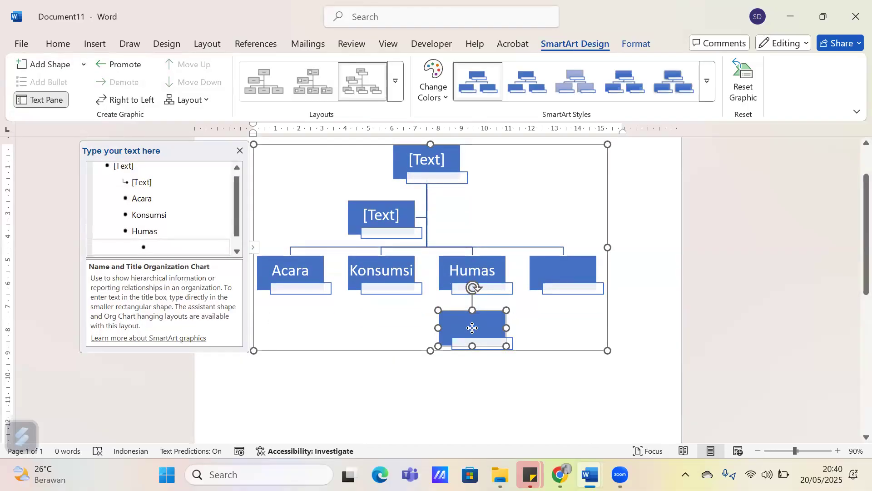
{"action": "left_click", "coordinate": [159, 245]}
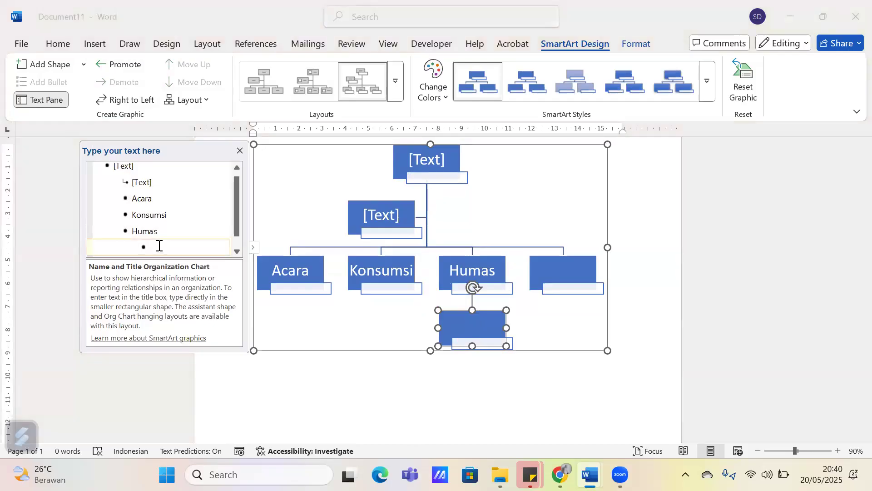
{"action": "type", "text": "Guest Star"}
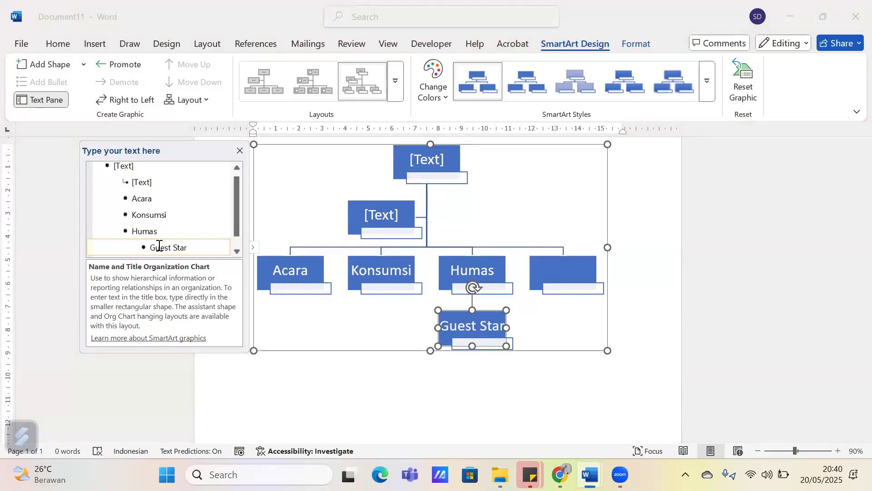
Add two more boxes under Humas after Guest Star, labelled Tamu VIP and Internal
{"action": "key", "text": "Return"}
{"action": "type", "text": "Tamu VIP"}
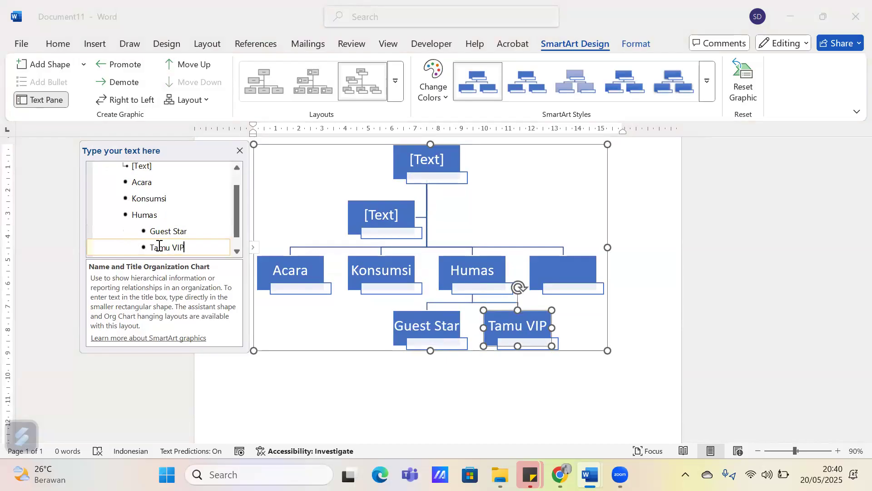
{"action": "key", "text": "Return"}
{"action": "type", "text": "In"}
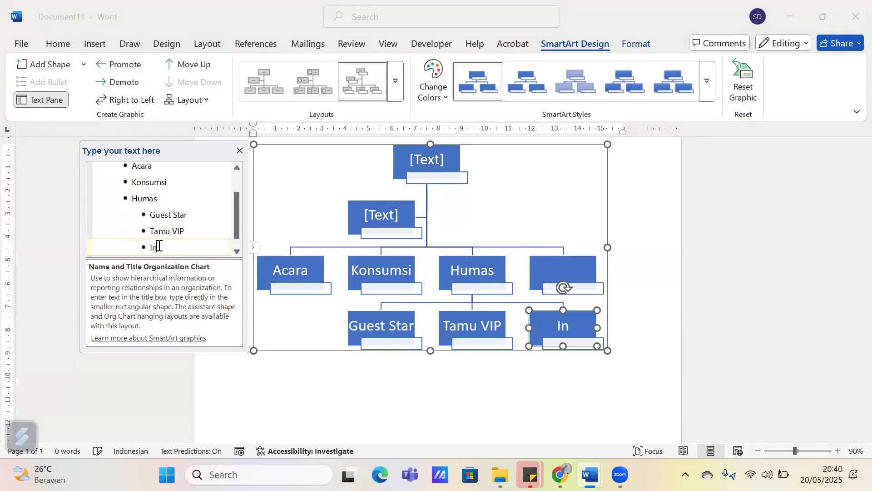
{"action": "type", "text": "ternal"}
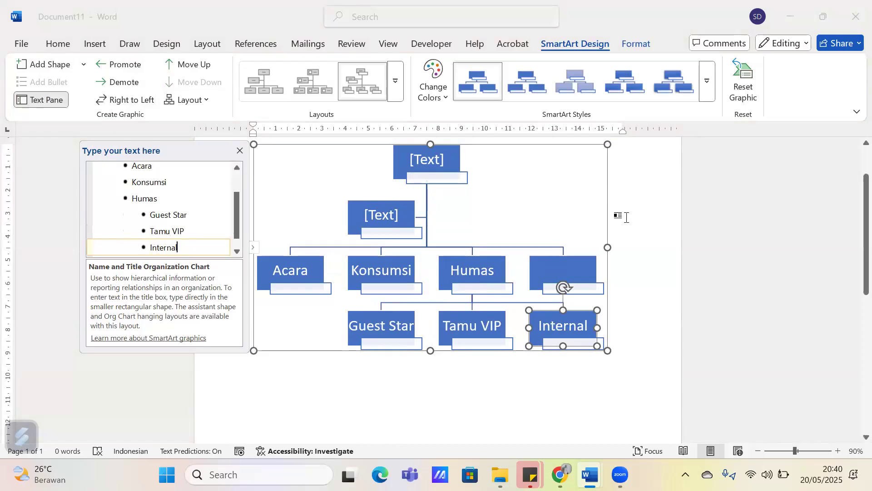
Label the chart's top box Ketua and the assistant box beneath it Wakil
{"action": "left_click", "coordinate": [426, 158]}
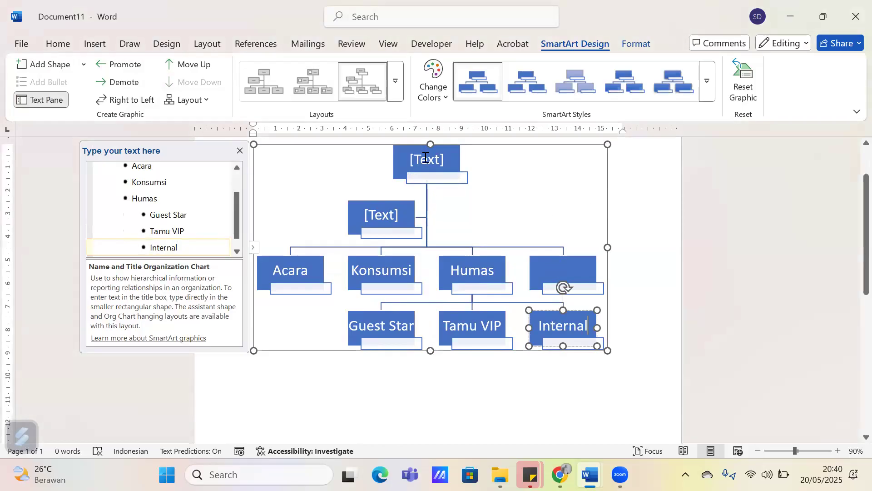
{"action": "left_click", "coordinate": [425, 157]}
{"action": "type", "text": "Ketua"}
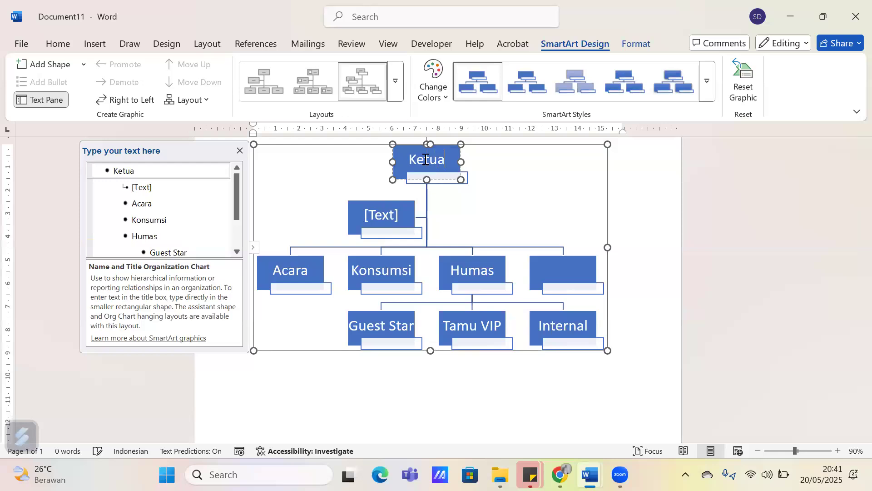
{"action": "left_click", "coordinate": [394, 211]}
{"action": "type", "text": "Wakil"}
{"action": "left_click", "coordinate": [658, 323]}
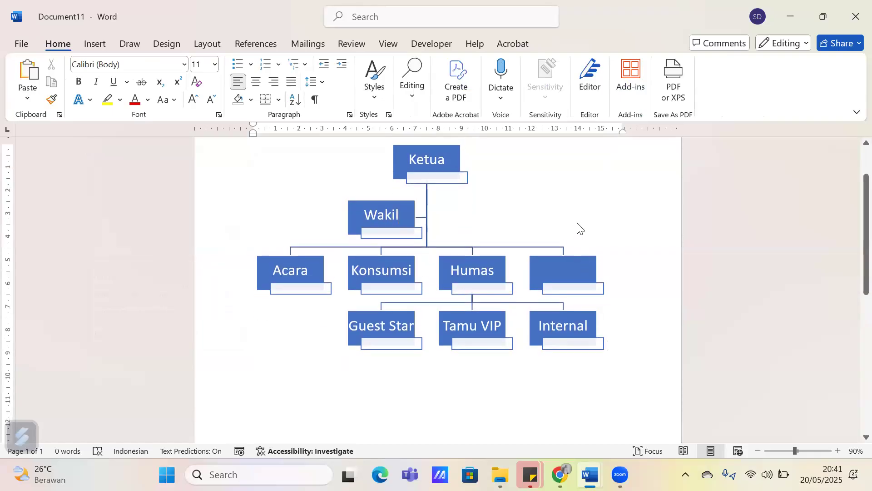
Recolor the organization chart with the third Colorful color variation
{"action": "left_click", "coordinate": [579, 229]}
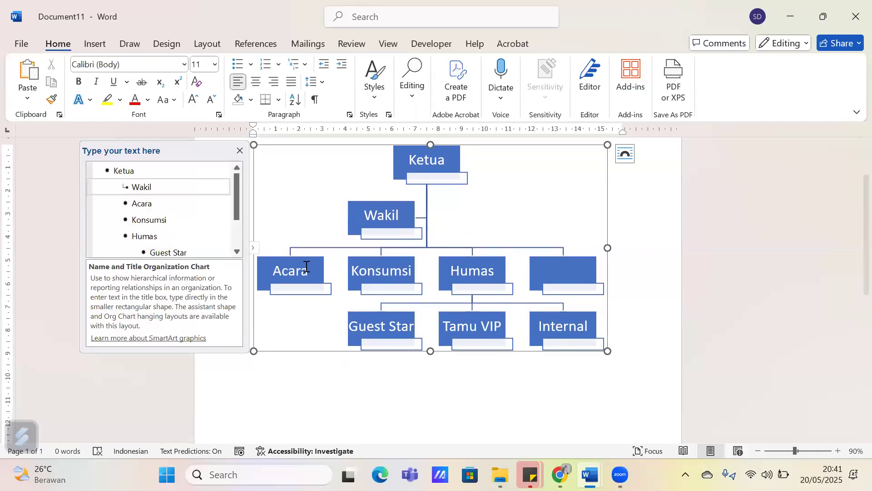
{"action": "left_click", "coordinate": [335, 155]}
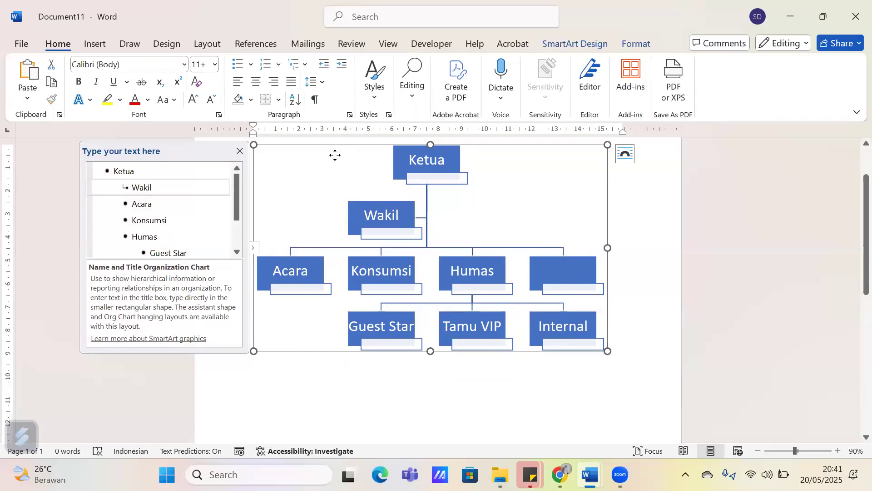
{"action": "left_click", "coordinate": [586, 43]}
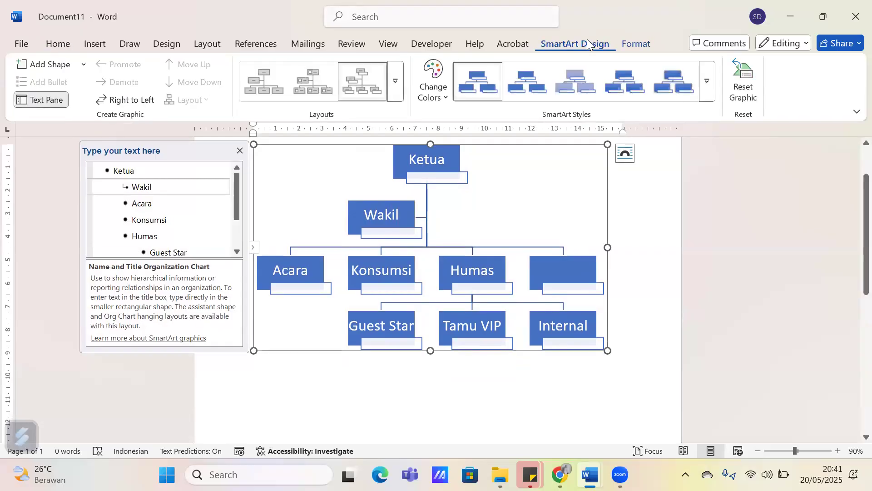
{"action": "left_click", "coordinate": [433, 84]}
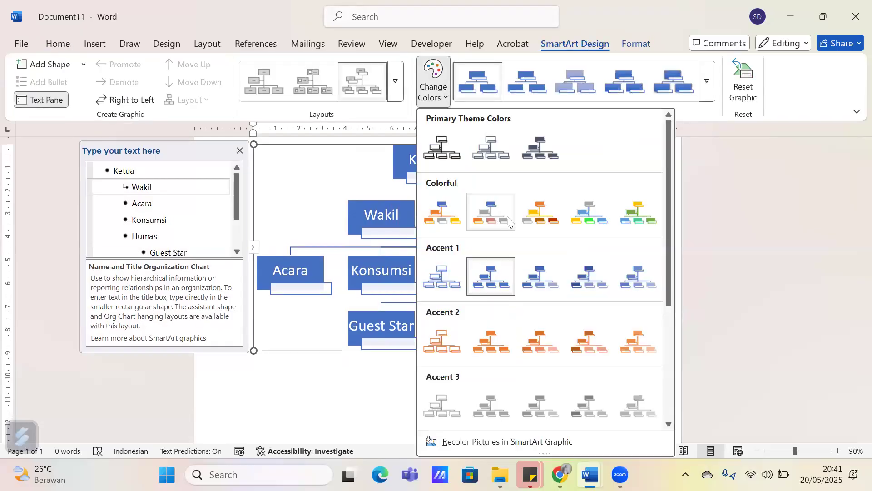
{"action": "left_click", "coordinate": [537, 207]}
Try the fourth Accent 2 color variation on the chart, and return to the third Colorful one
{"action": "left_click", "coordinate": [437, 89]}
{"action": "scroll", "coordinate": [536, 300], "scroll_direction": "down", "scroll_amount": 3}
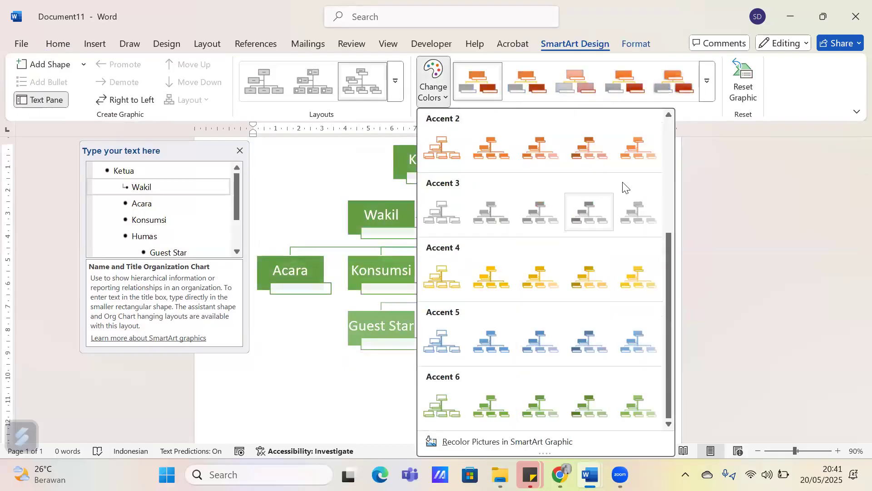
{"action": "left_click", "coordinate": [599, 160]}
{"action": "left_click", "coordinate": [431, 88]}
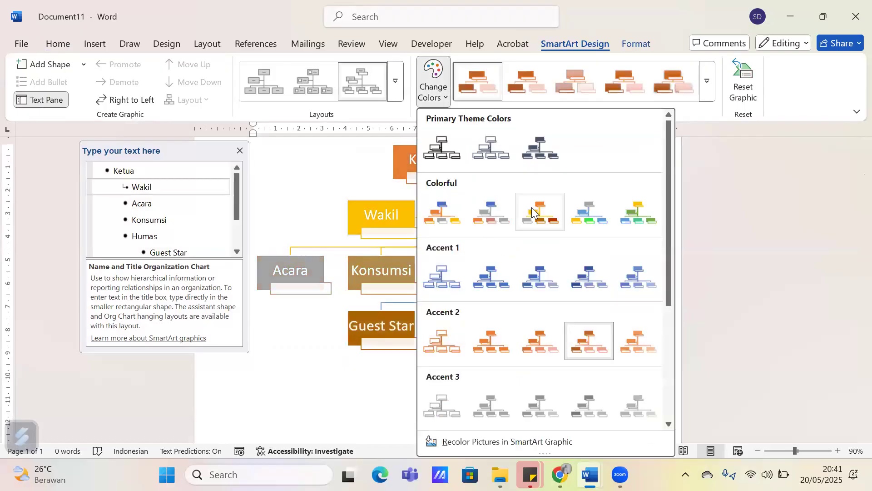
{"action": "left_click", "coordinate": [602, 335]}
Apply the fifth Colorful color variation to the organization chart and deselect it
{"action": "left_click", "coordinate": [432, 93]}
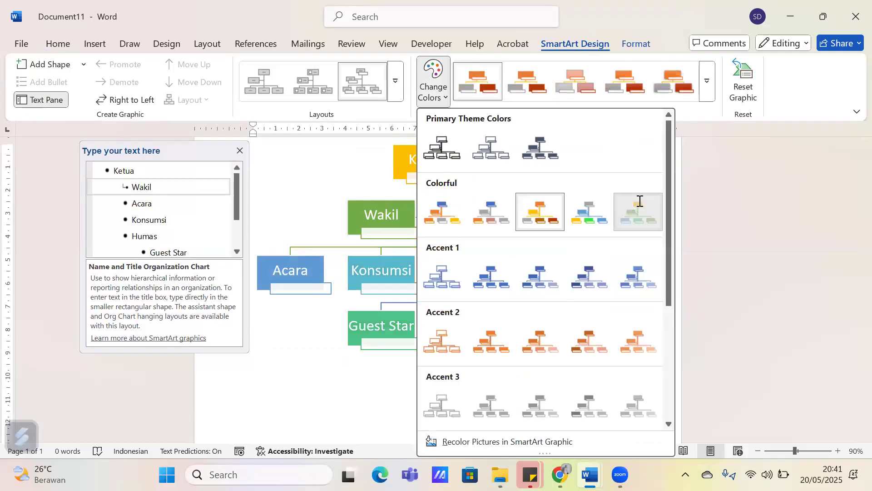
{"action": "left_click", "coordinate": [639, 200]}
{"action": "left_click", "coordinate": [671, 193]}
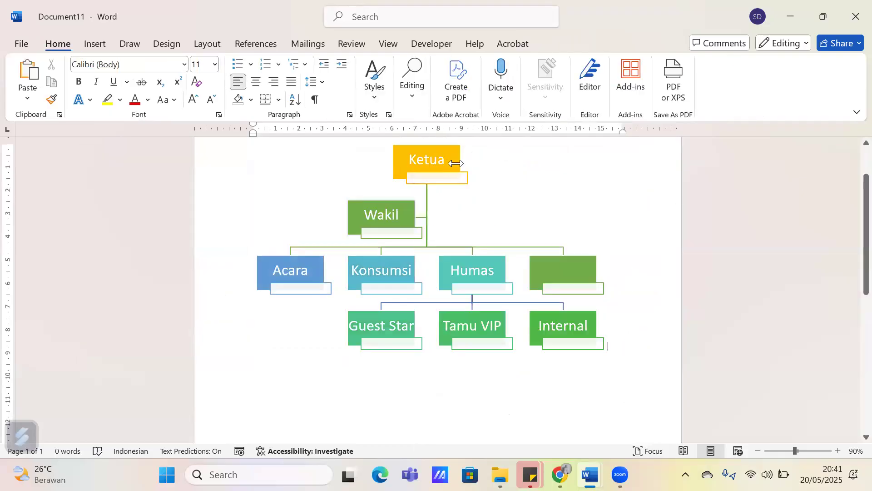
Fill the Ketua box with the orange theme color
{"action": "left_click", "coordinate": [455, 163]}
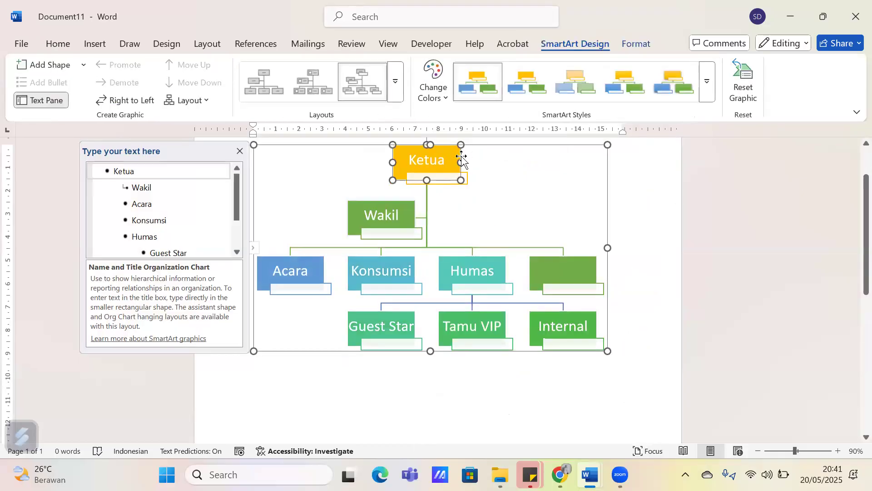
{"action": "left_click", "coordinate": [623, 48]}
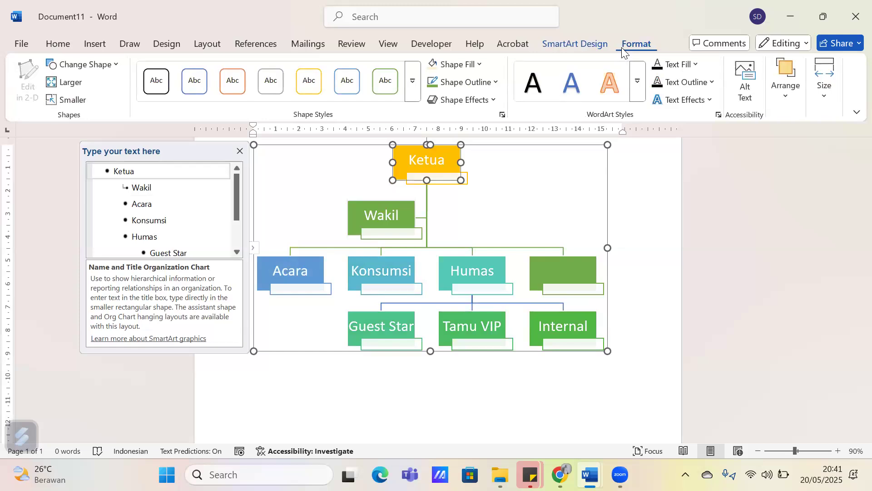
{"action": "left_click", "coordinate": [473, 67]}
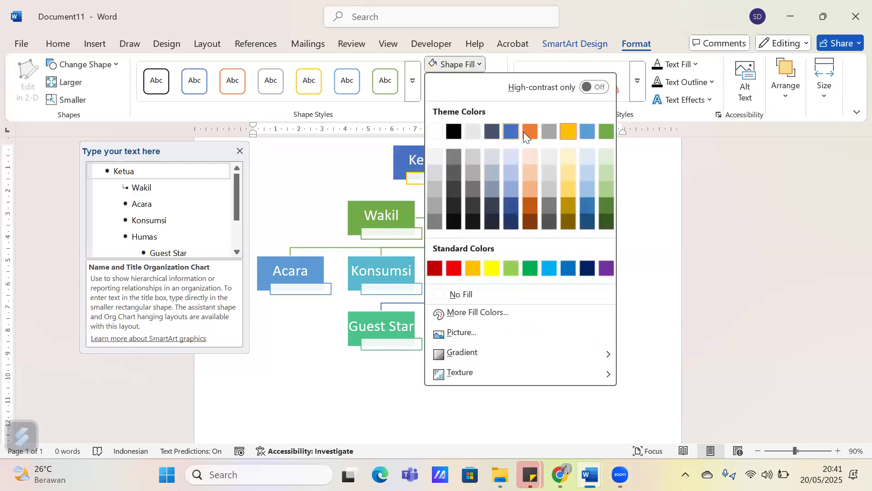
{"action": "left_click", "coordinate": [530, 132]}
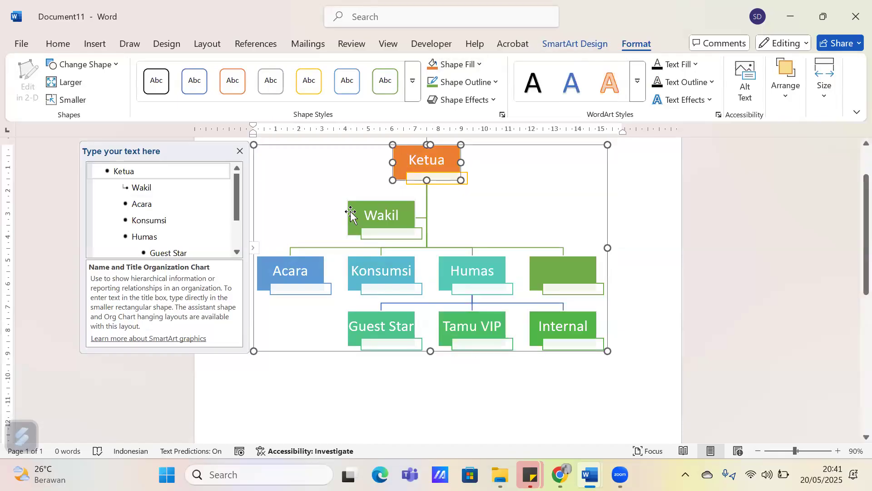
Fill the Wakil box with a light blue tint from the theme colors
{"action": "left_click", "coordinate": [350, 213]}
{"action": "left_click", "coordinate": [456, 64]}
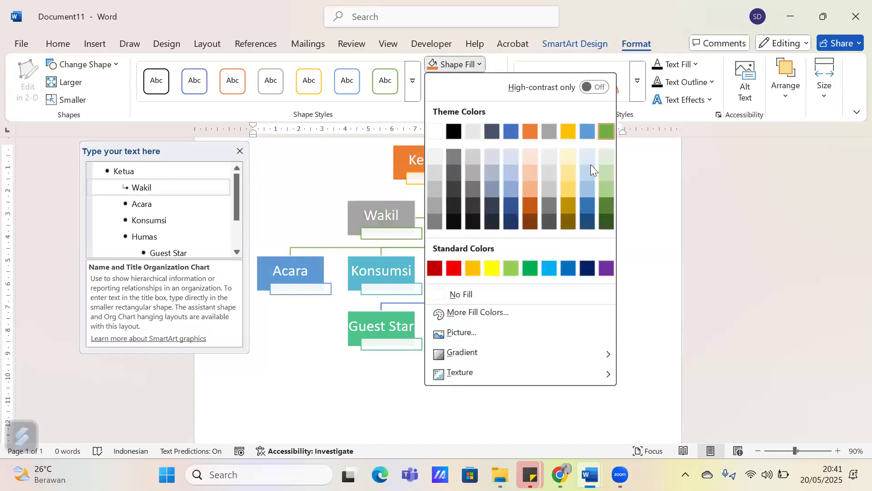
{"action": "left_click", "coordinate": [588, 189]}
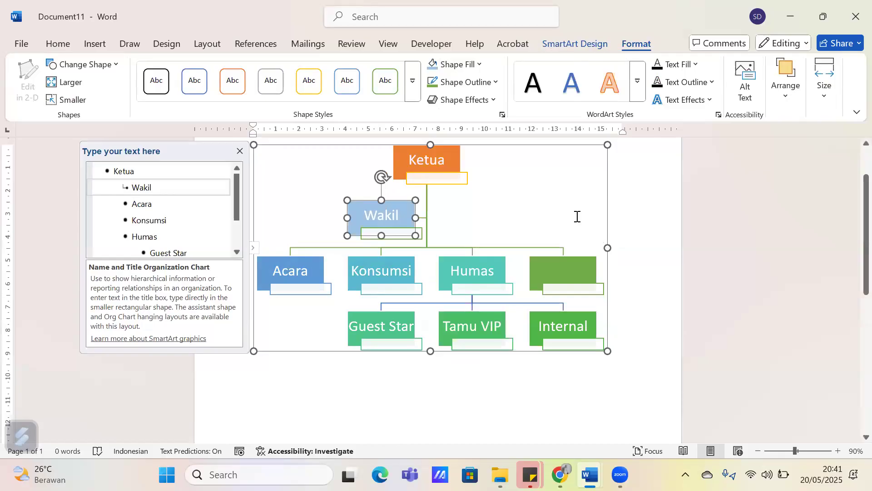
Apply the fourth Best Match for Document SmartArt style to the whole organization chart and deselect it
{"action": "left_click", "coordinate": [464, 232]}
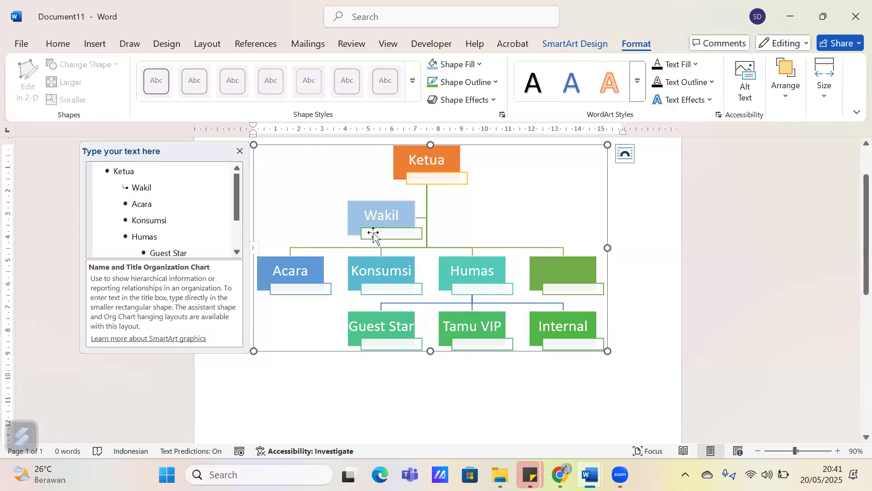
{"action": "left_click", "coordinate": [584, 45]}
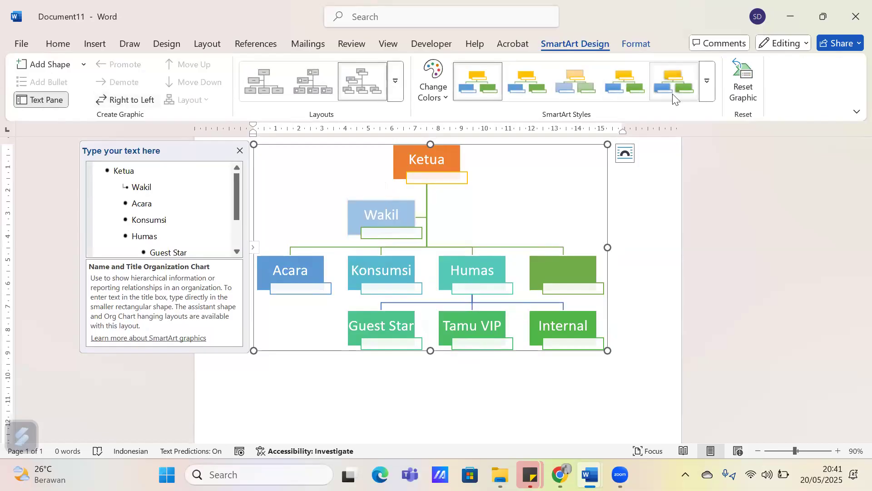
{"action": "left_click", "coordinate": [712, 84]}
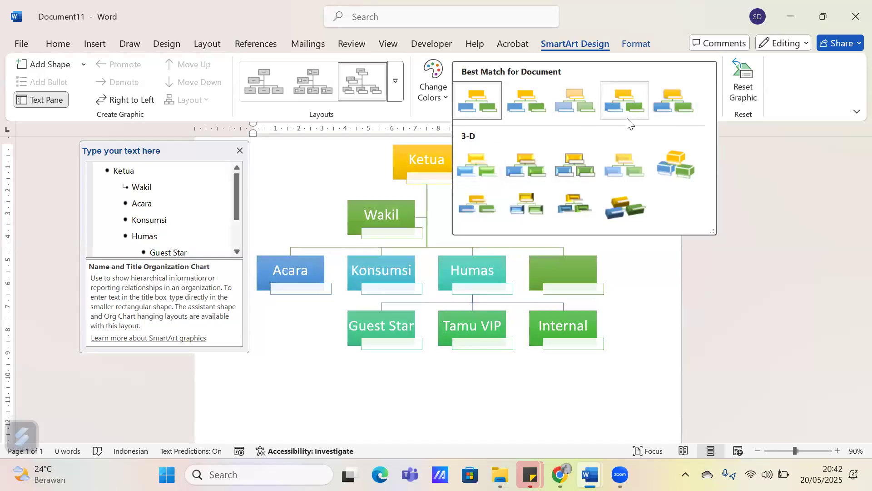
{"action": "left_click", "coordinate": [625, 104]}
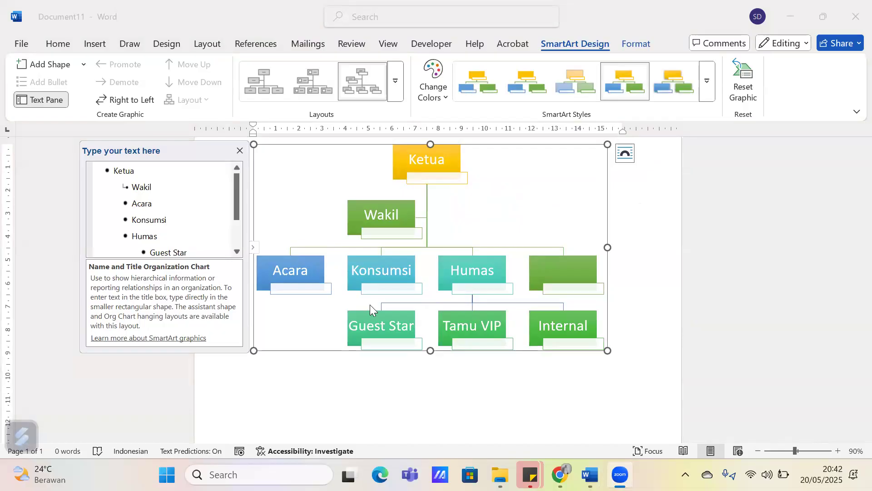
{"action": "left_click", "coordinate": [295, 350]}
{"action": "left_click", "coordinate": [300, 381]}
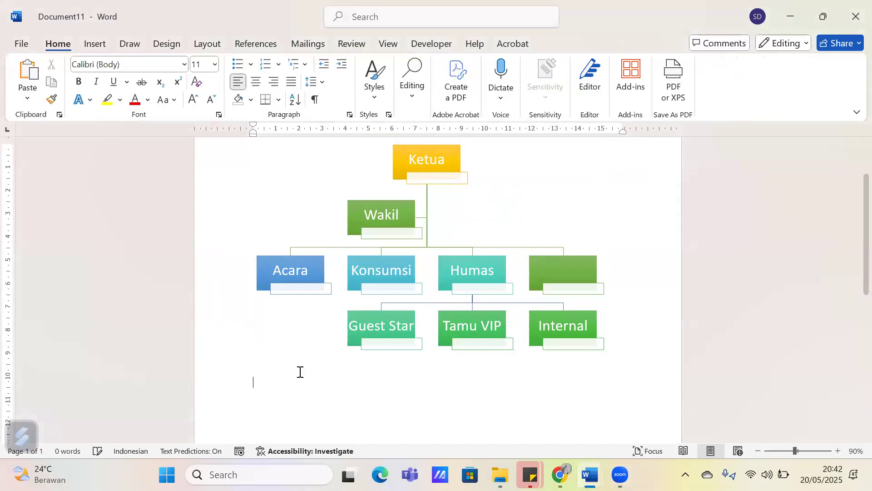
Draw a pentagon block arrow about 6.04 cm wide and 1.95 cm high below the organization chart
{"action": "scroll", "coordinate": [300, 370], "scroll_direction": "down", "scroll_amount": 3}
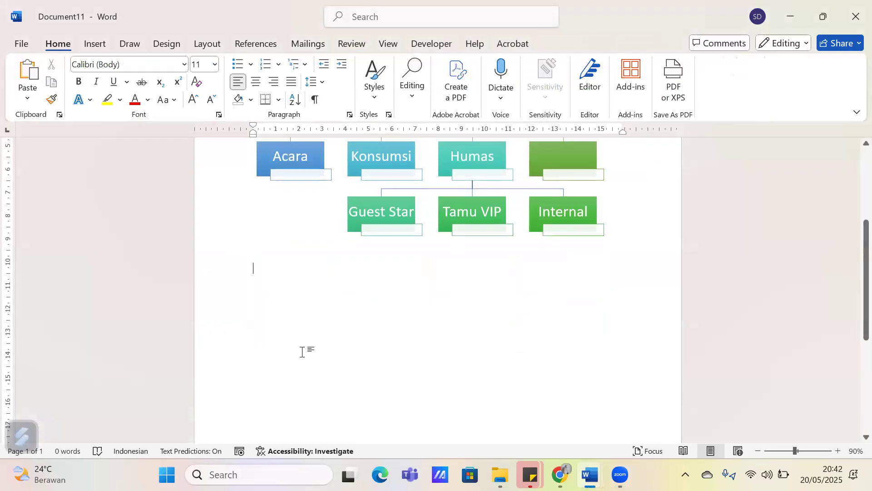
{"action": "left_click", "coordinate": [105, 41]}
{"action": "left_click", "coordinate": [191, 64]}
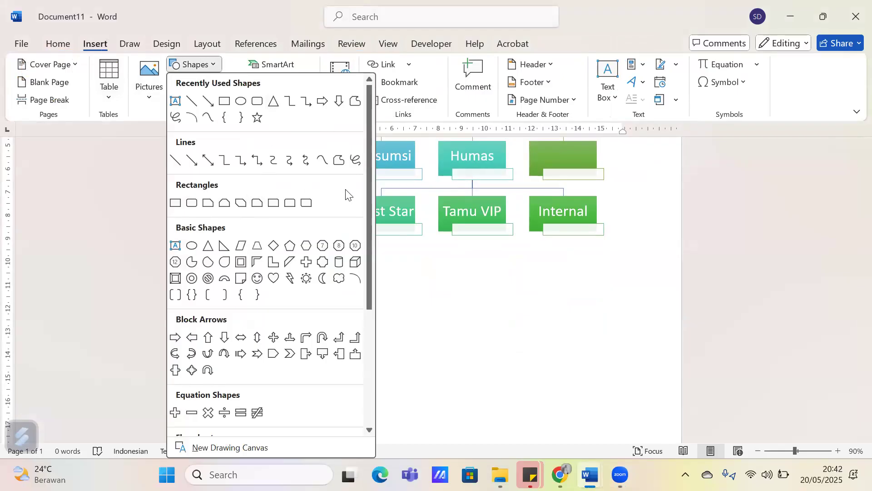
{"action": "scroll", "coordinate": [346, 193], "scroll_direction": "down", "scroll_amount": 1}
{"action": "scroll", "coordinate": [346, 193], "scroll_direction": "down", "scroll_amount": 1}
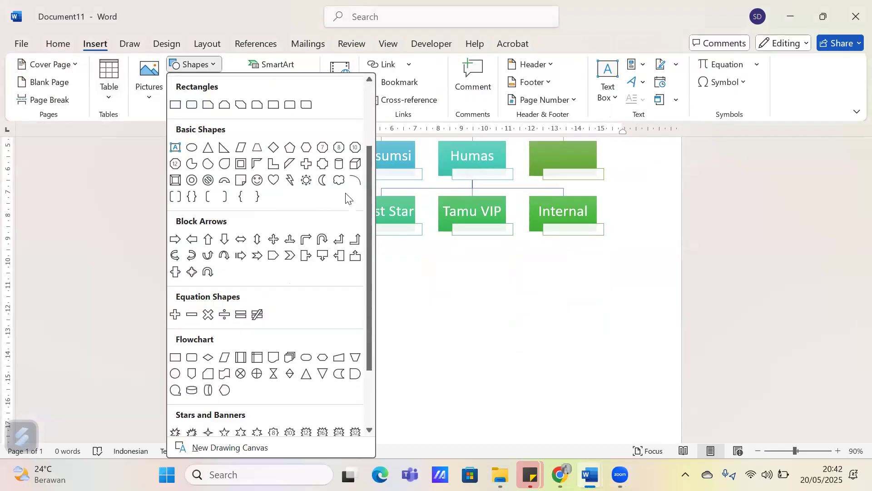
{"action": "left_click", "coordinate": [274, 255]}
{"action": "mouse_move", "coordinate": [300, 277]}
{"action": "left_mouse_down"}
{"action": "mouse_move", "coordinate": [382, 318]}
{"action": "mouse_move", "coordinate": [440, 323]}
{"action": "left_mouse_up"}
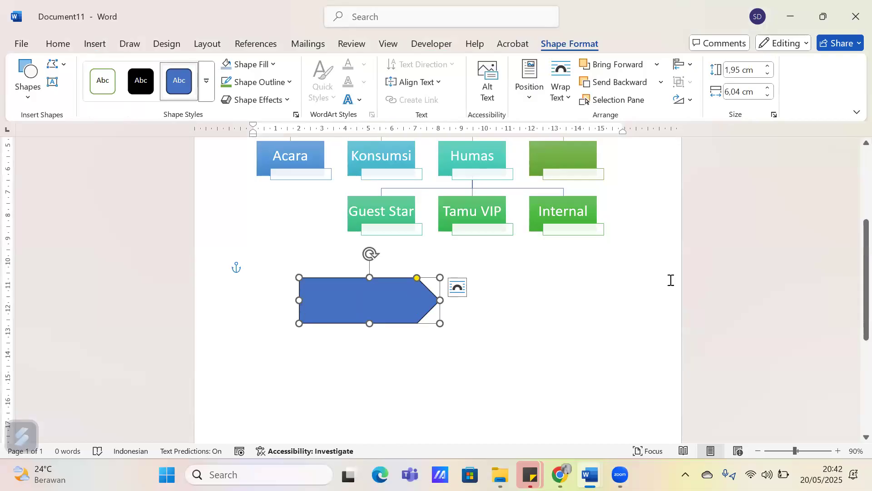
Place a text box about 3.93 cm wide and 0.98 cm high on the arrow, reading "Toilet Wanita"
{"action": "left_click", "coordinate": [404, 305]}
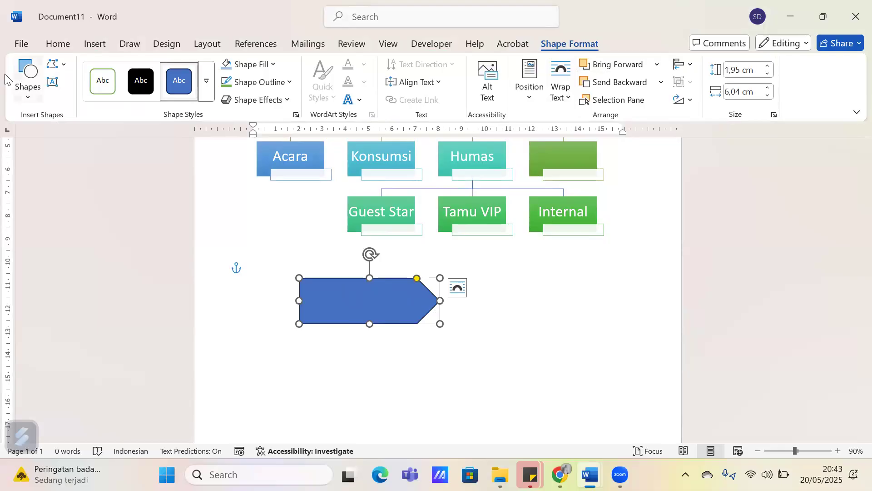
{"action": "left_click", "coordinate": [52, 82]}
{"action": "left_click_drag", "start_coordinate": [315, 290], "coordinate": [406, 312]}
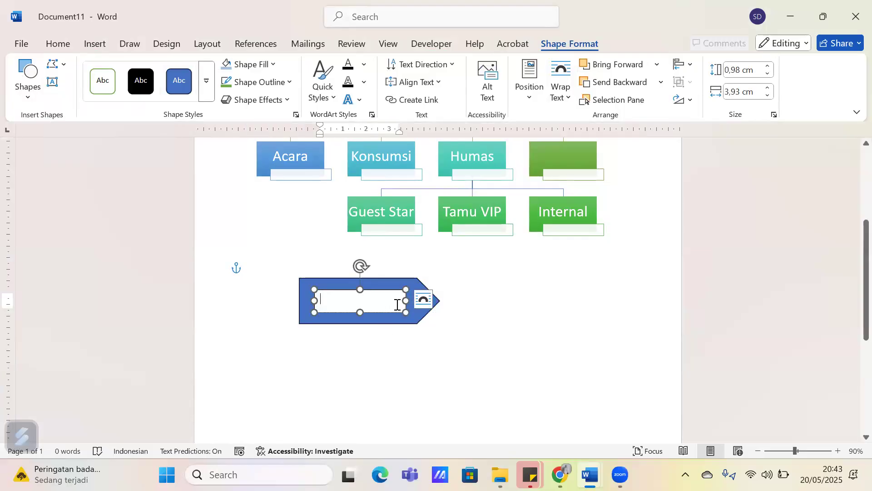
{"action": "type", "text": "Toilet Wanita"}
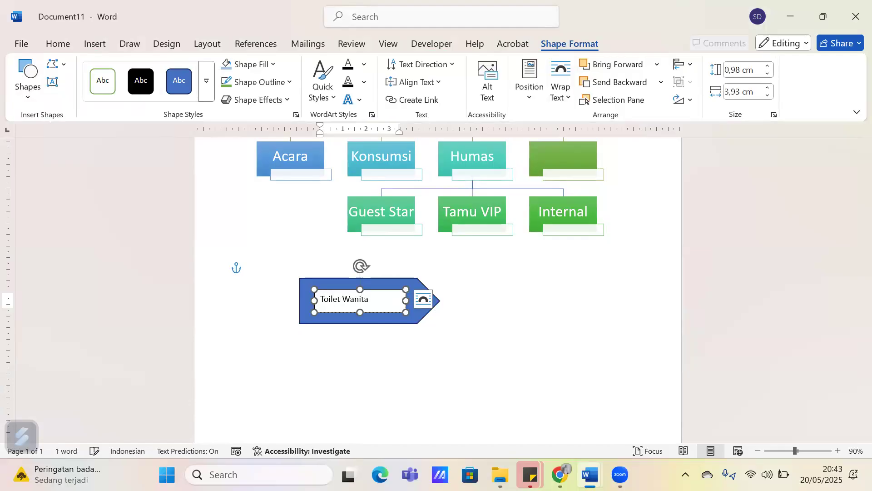
Center the "Toilet Wanita" text horizontally within its text box
{"action": "triple_click", "coordinate": [354, 299]}
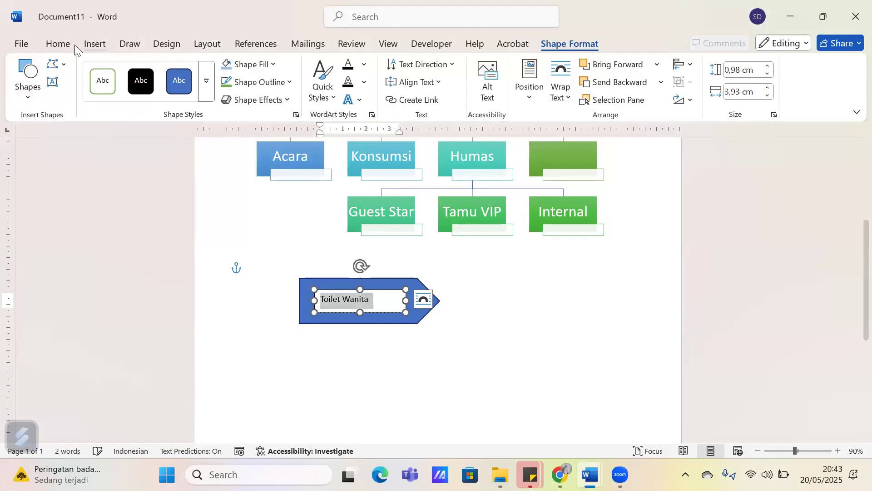
{"action": "left_click", "coordinate": [58, 43]}
{"action": "left_click", "coordinate": [256, 82]}
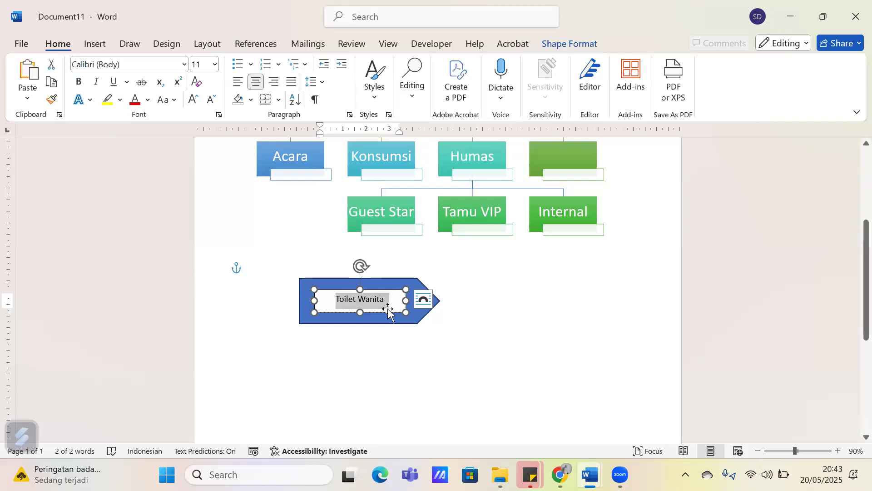
{"action": "left_click", "coordinate": [388, 312]}
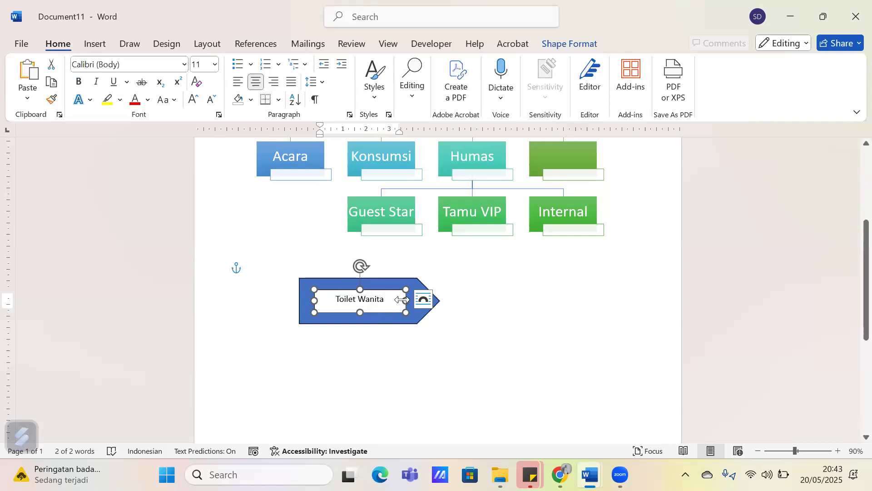
Remove the fill and the outline of the "Toilet Wanita" text box
{"action": "left_click", "coordinate": [577, 46]}
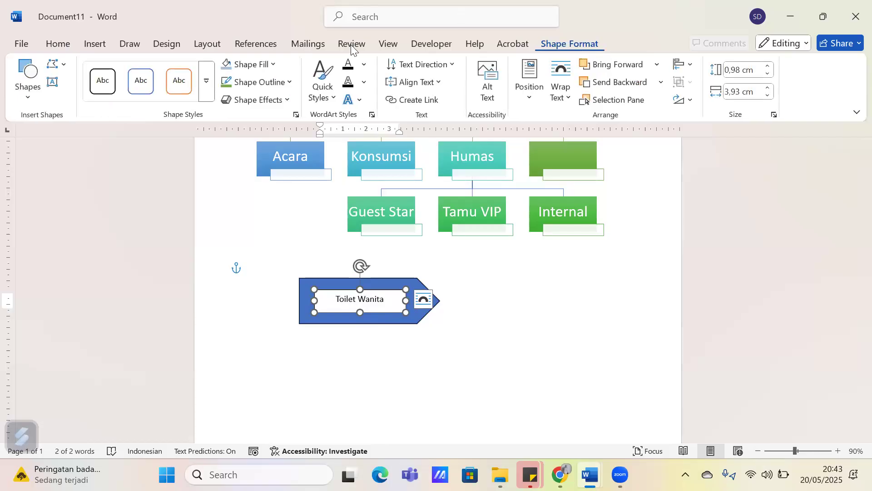
{"action": "left_click", "coordinate": [266, 65]}
{"action": "left_click", "coordinate": [514, 351]}
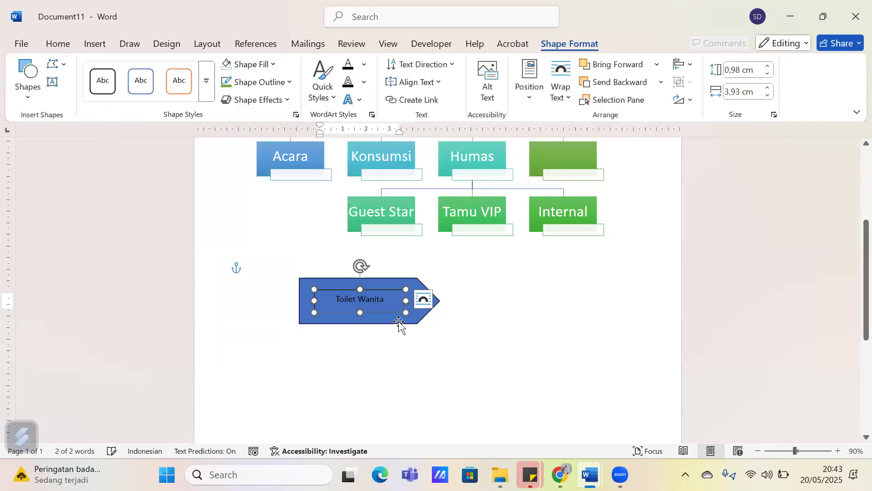
{"action": "left_click", "coordinate": [248, 86]}
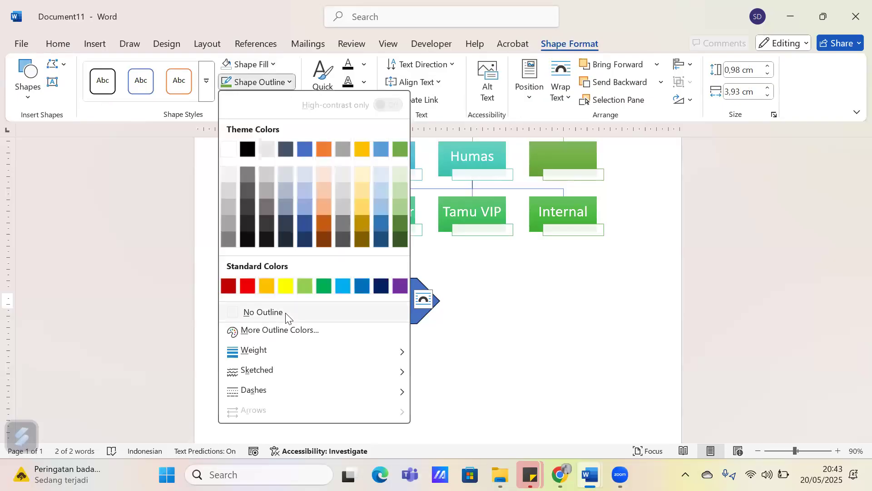
{"action": "left_click", "coordinate": [487, 313]}
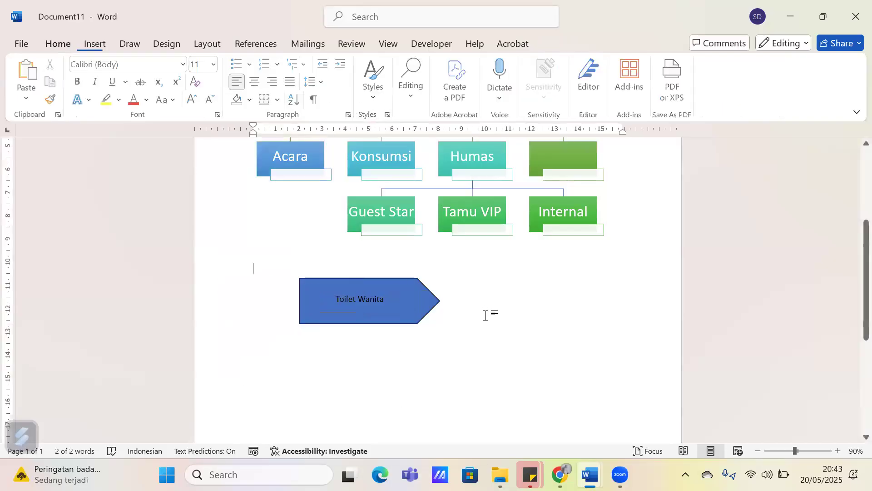
Enlarge the "Toilet Wanita" text box to about 4.06 by 1.07 cm and set its text to size 20
{"action": "left_click", "coordinate": [378, 294]}
{"action": "left_click_drag", "start_coordinate": [417, 325], "coordinate": [408, 314]}
{"action": "triple_click", "coordinate": [382, 296]}
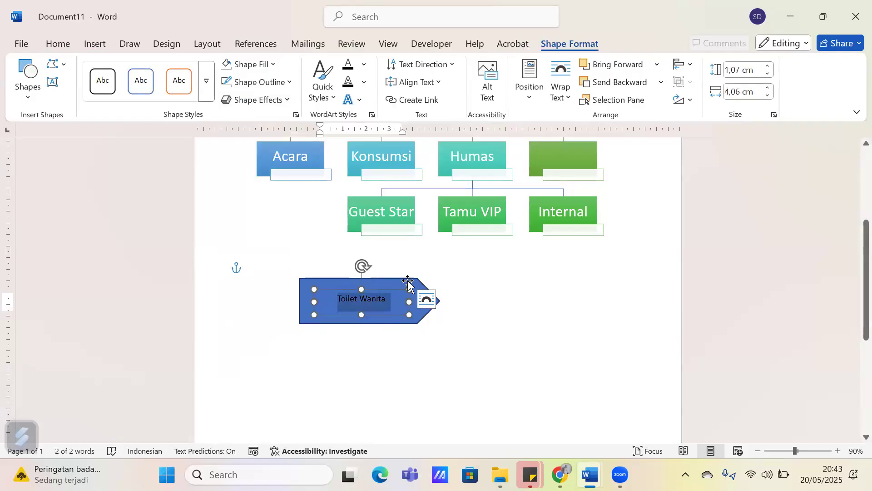
{"action": "left_click", "coordinate": [59, 44]}
{"action": "left_click", "coordinate": [195, 66]}
{"action": "type", "text": "20"}
{"action": "key", "text": "Return"}
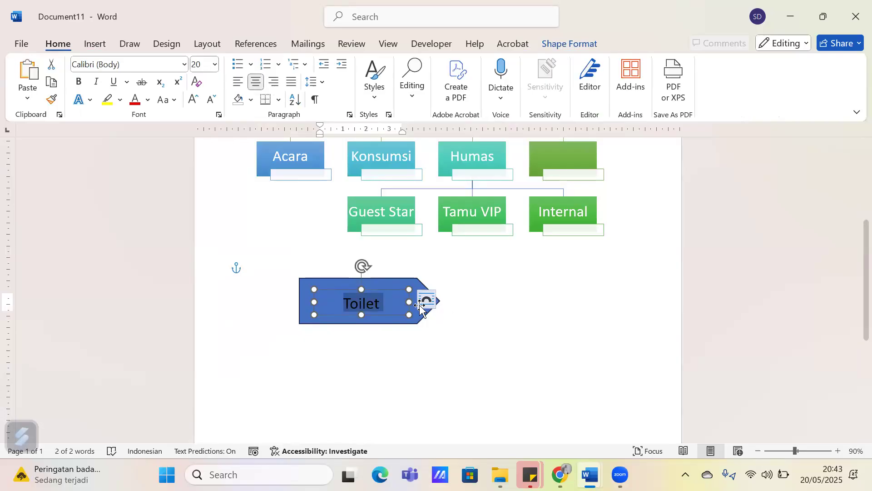
Widen the text box on both sides so that "Toilet Wanita" fits on one line inside the arrow
{"action": "left_click_drag", "start_coordinate": [410, 302], "coordinate": [379, 312]}
{"action": "left_click", "coordinate": [454, 327]}
{"action": "left_click", "coordinate": [389, 313]}
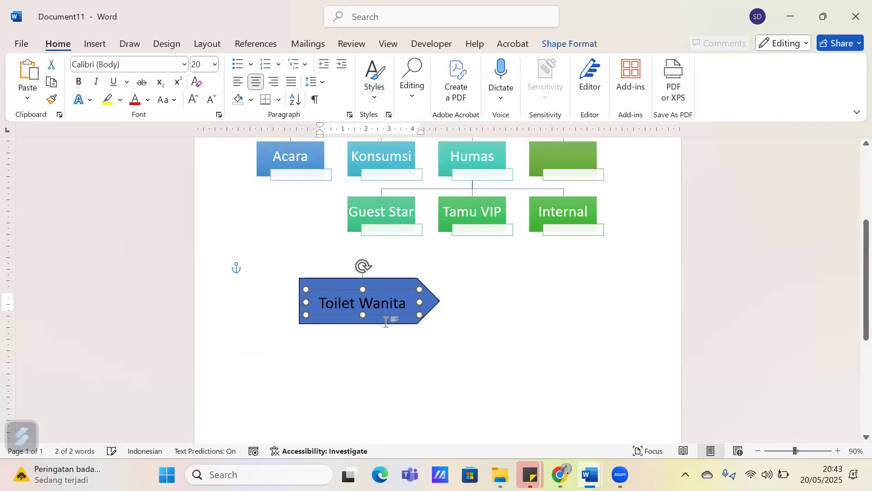
{"action": "left_click", "coordinate": [427, 361]}
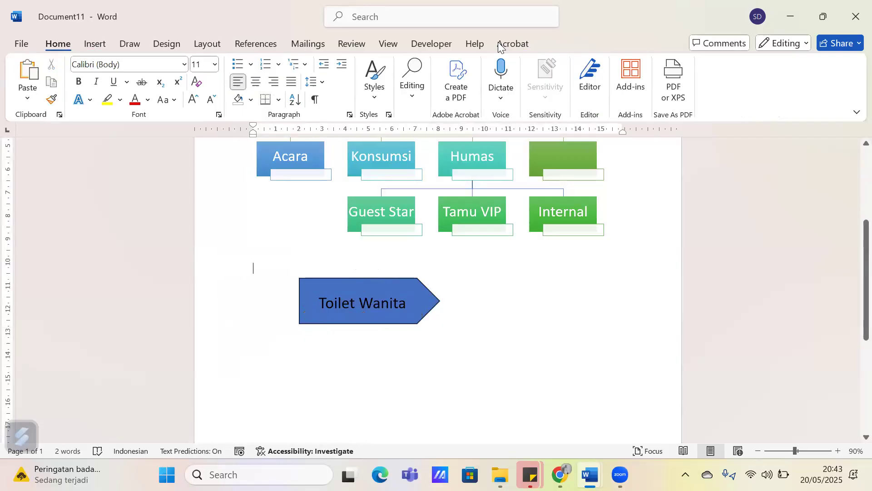
{"action": "left_click", "coordinate": [429, 44]}
{"action": "left_click", "coordinate": [474, 44]}
{"action": "left_click", "coordinate": [519, 43]}
{"action": "left_click", "coordinate": [423, 44]}
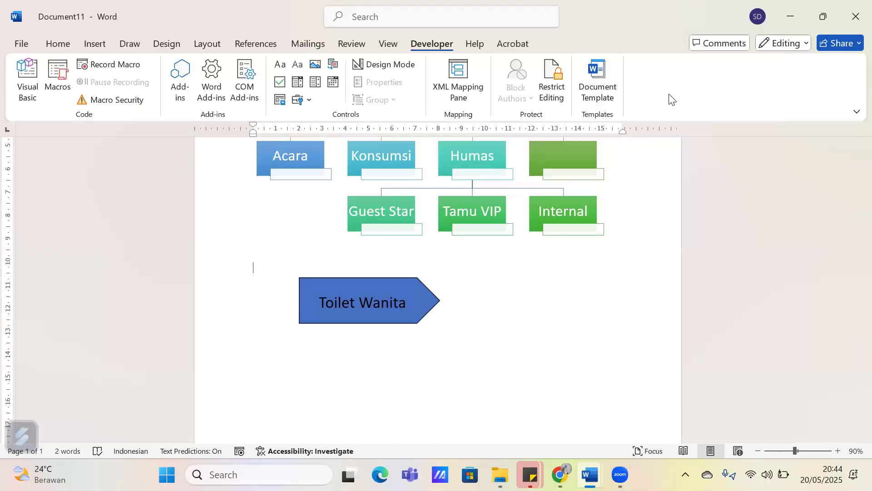
{"action": "left_click", "coordinate": [397, 297]}
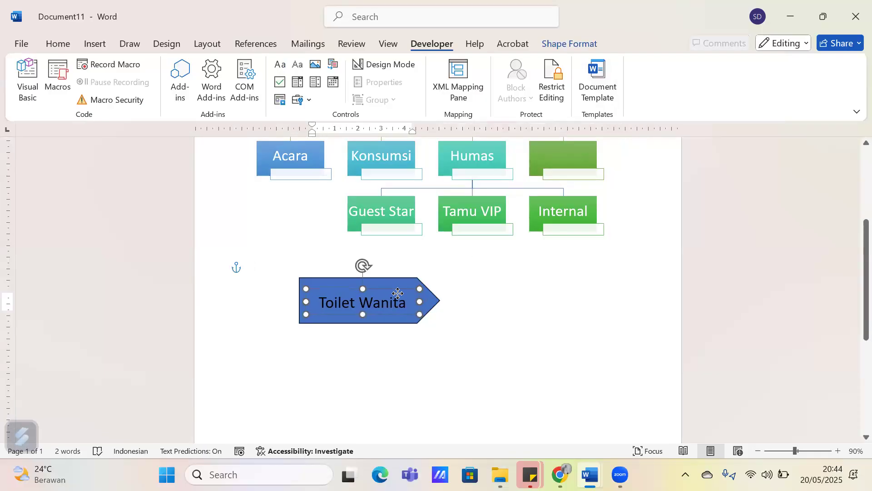
{"action": "left_click", "coordinate": [397, 292]}
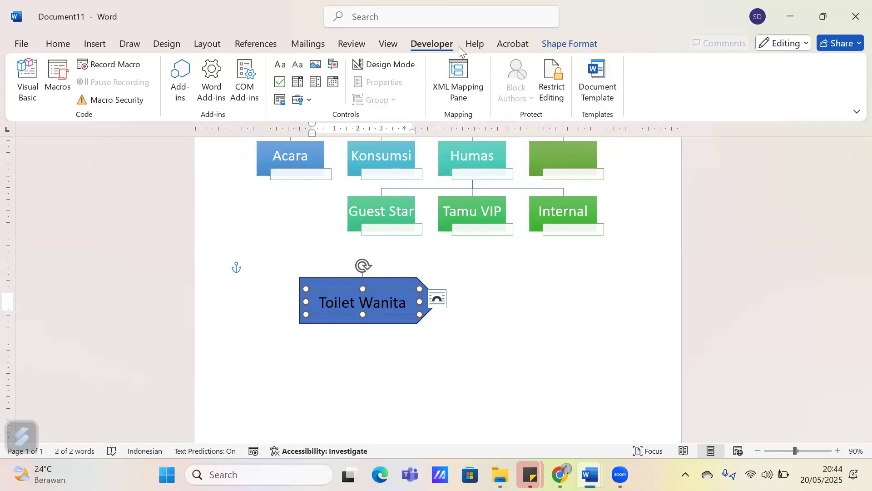
{"action": "left_click", "coordinate": [473, 46]}
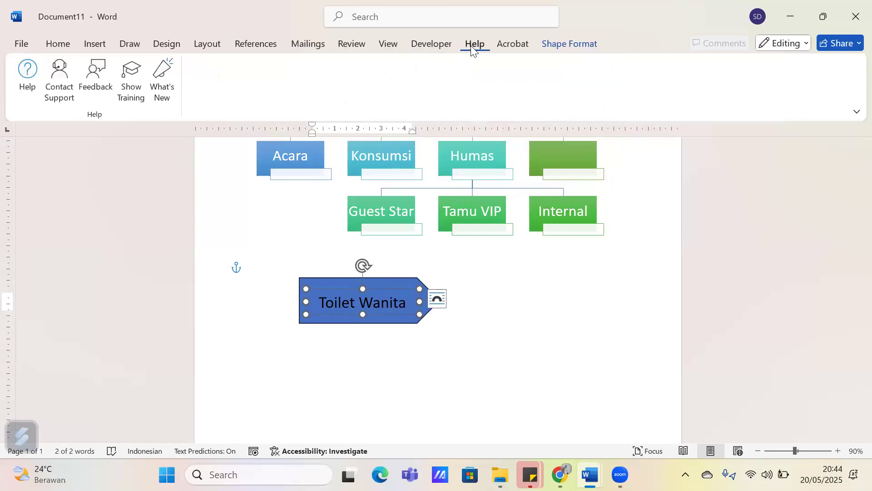
{"action": "left_click", "coordinate": [503, 45]}
{"action": "left_click", "coordinate": [422, 46]}
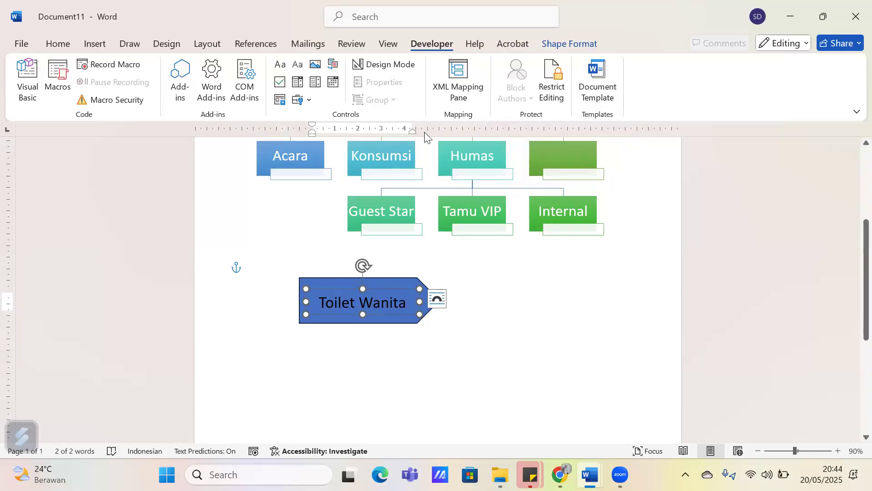
{"action": "left_click", "coordinate": [58, 46]}
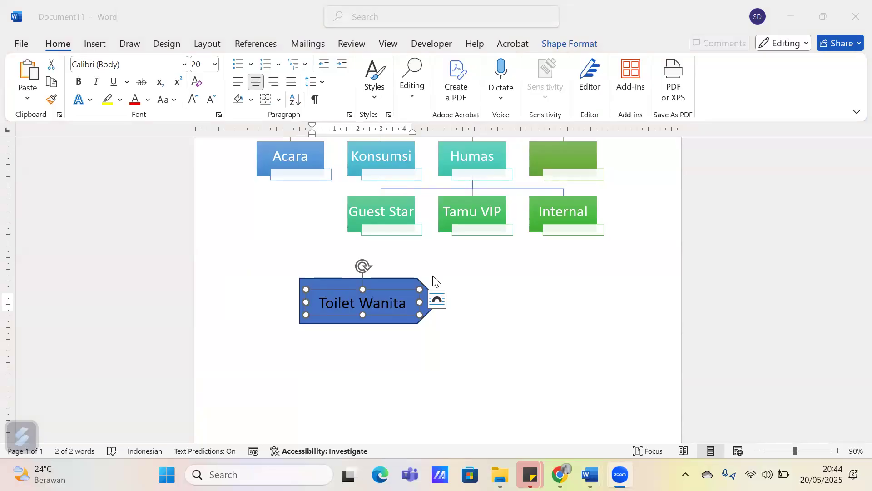
{"action": "left_click", "coordinate": [439, 46]}
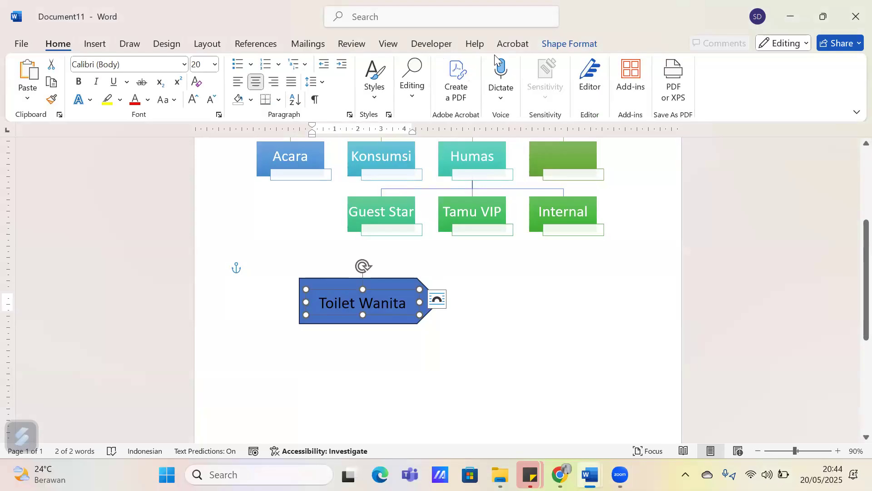
{"action": "left_click", "coordinate": [395, 361]}
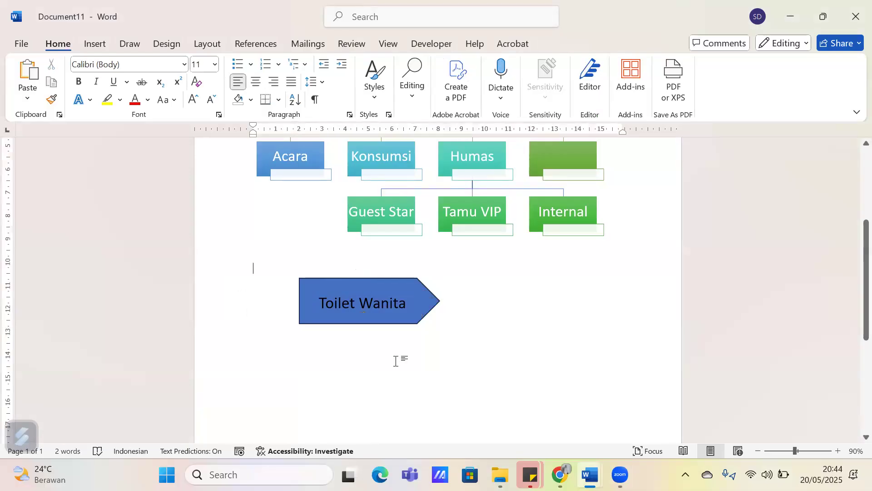
{"action": "left_click", "coordinate": [431, 46]}
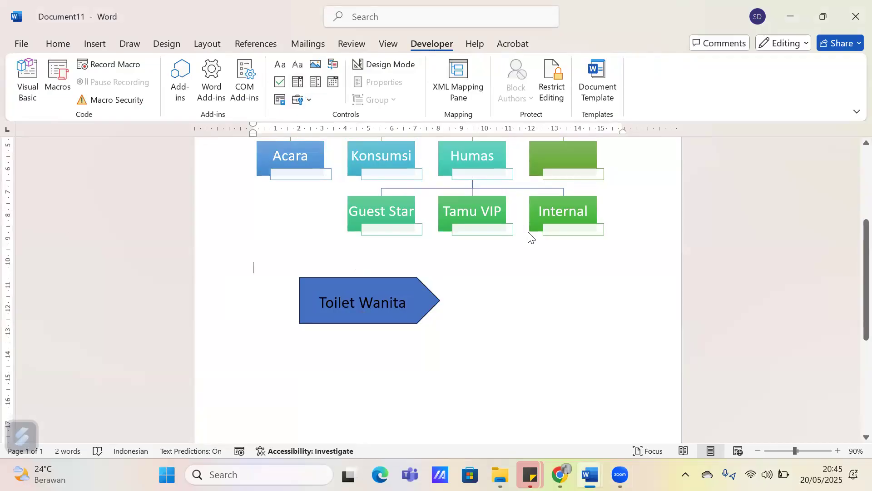
Move the "Toilet Wanita" text box slightly up to center it vertically in the arrow, and deselect it
{"action": "left_click", "coordinate": [391, 320]}
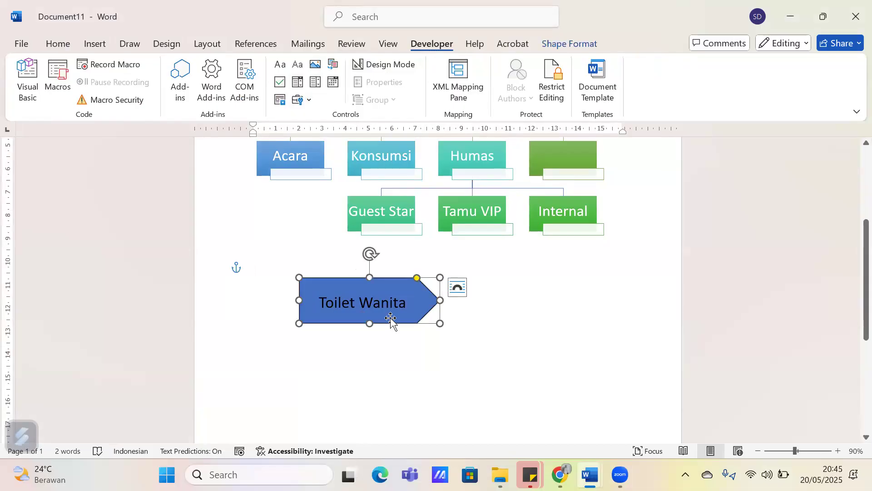
{"action": "left_click", "coordinate": [389, 301]}
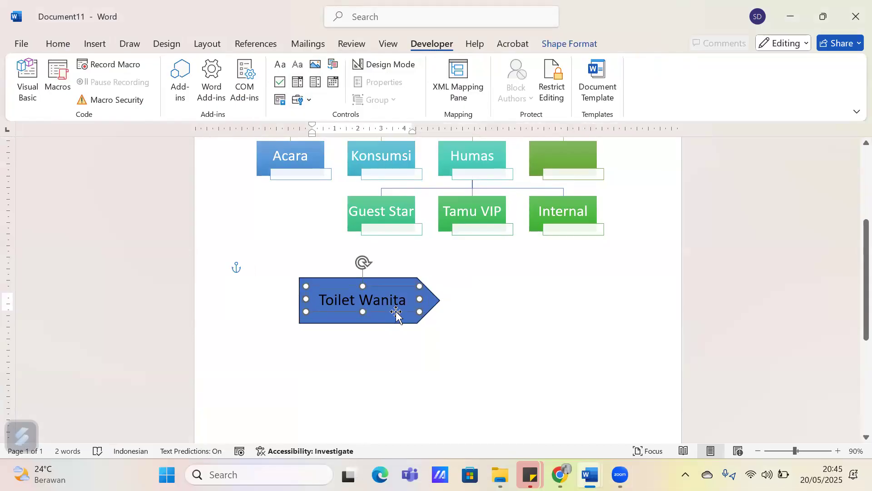
{"action": "left_click", "coordinate": [416, 355]}
{"action": "scroll", "coordinate": [416, 355], "scroll_direction": "down", "scroll_amount": 2}
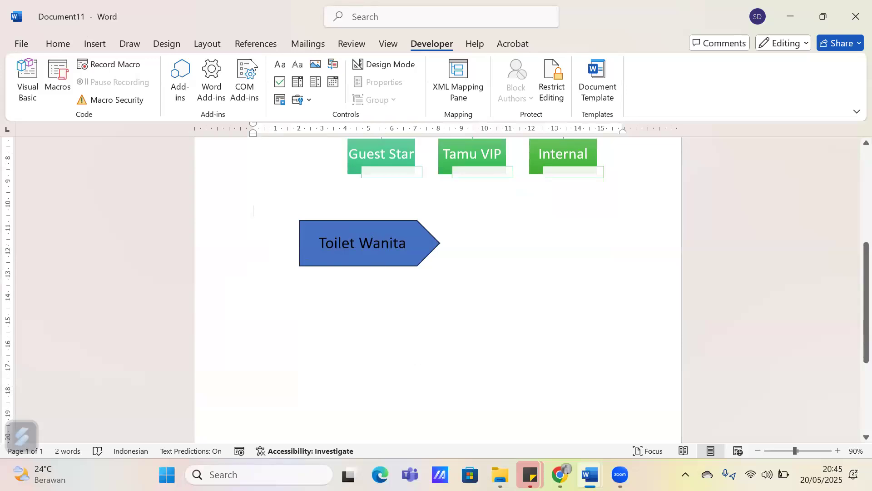
{"action": "left_click", "coordinate": [94, 44]}
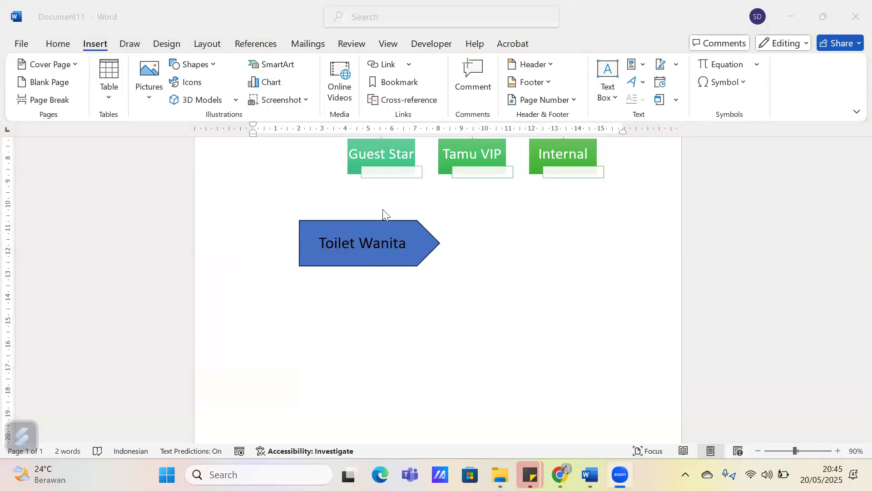
{"action": "right_click", "coordinate": [799, 88]}
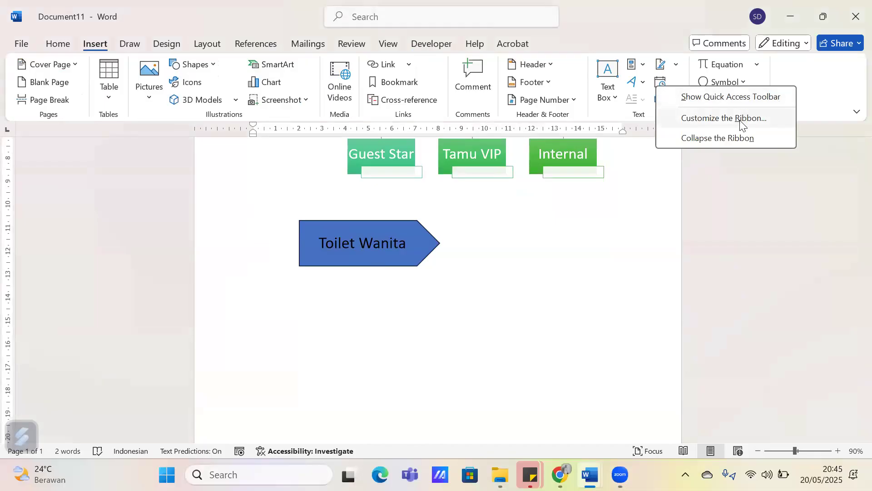
{"action": "left_click", "coordinate": [693, 135]}
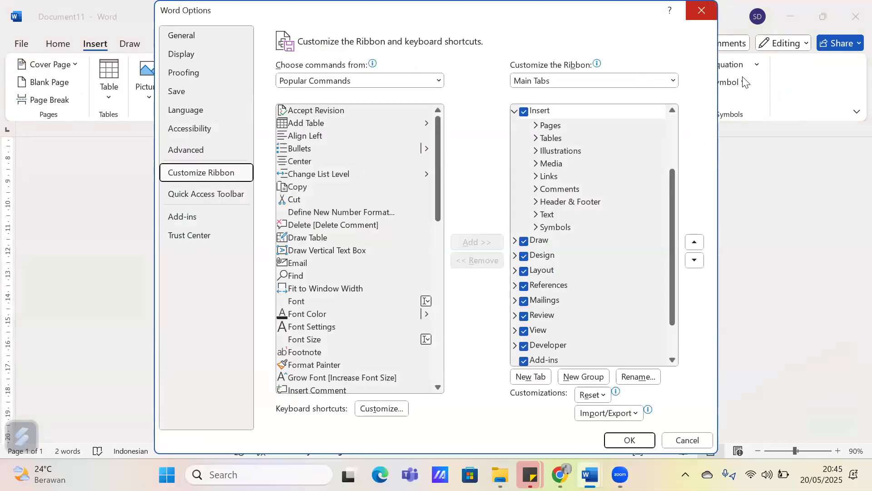
{"action": "left_click", "coordinate": [698, 13]}
{"action": "right_click", "coordinate": [784, 97]}
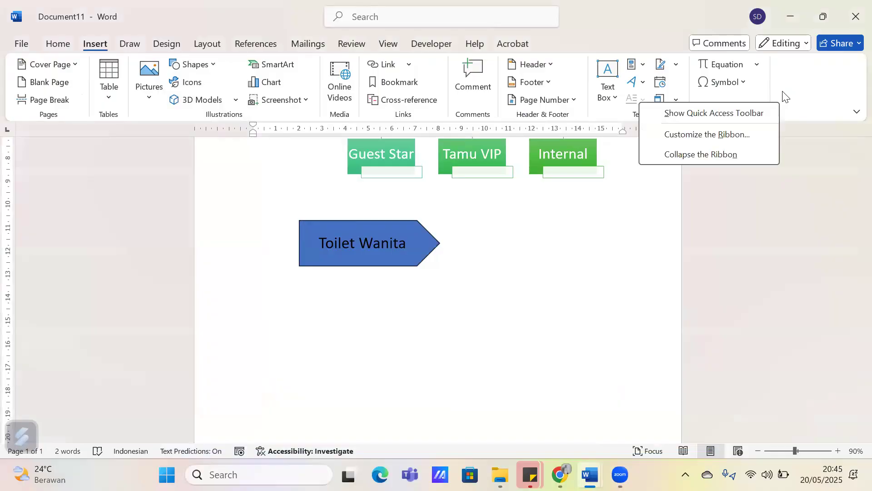
{"action": "left_click", "coordinate": [793, 95]}
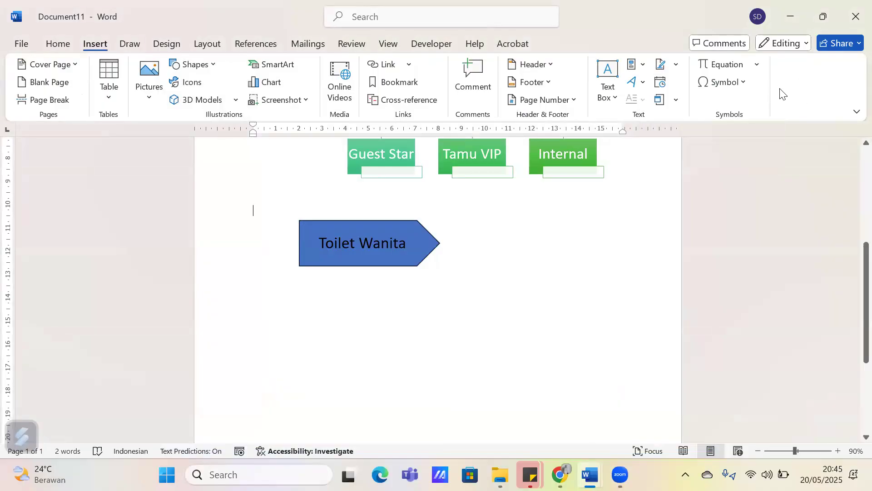
Open the ribbon customization options and examine the list of main tabs, including the Developer entry and its visibility checkbox
{"action": "right_click", "coordinate": [800, 78]}
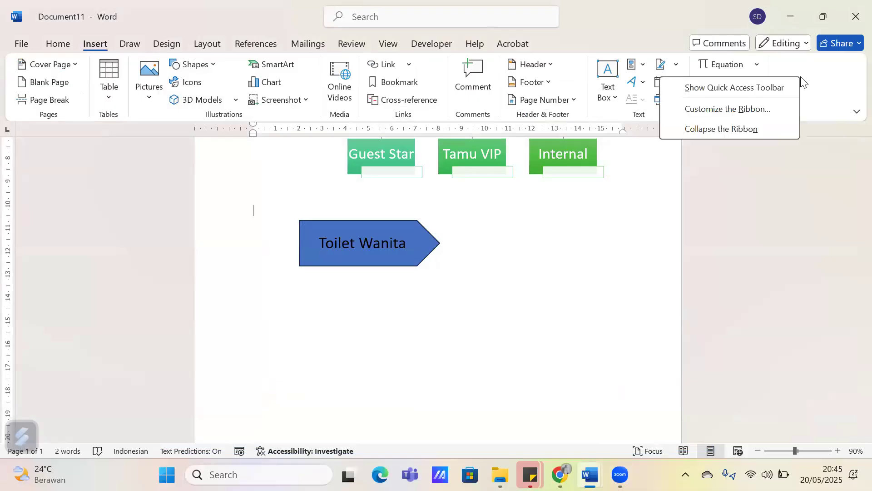
{"action": "left_click", "coordinate": [717, 117]}
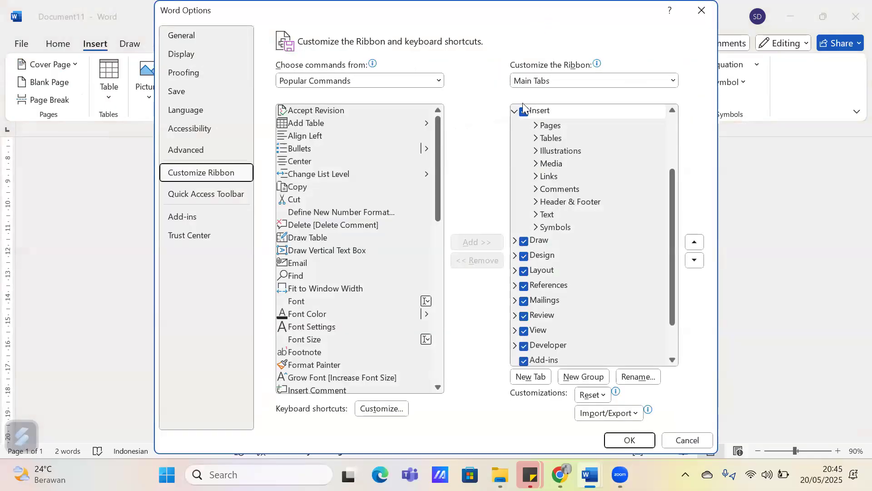
{"action": "left_click", "coordinate": [513, 111]}
{"action": "scroll", "coordinate": [532, 273], "scroll_direction": "up", "scroll_amount": 1}
{"action": "scroll", "coordinate": [533, 315], "scroll_direction": "down", "scroll_amount": 1}
{"action": "left_click", "coordinate": [539, 301]}
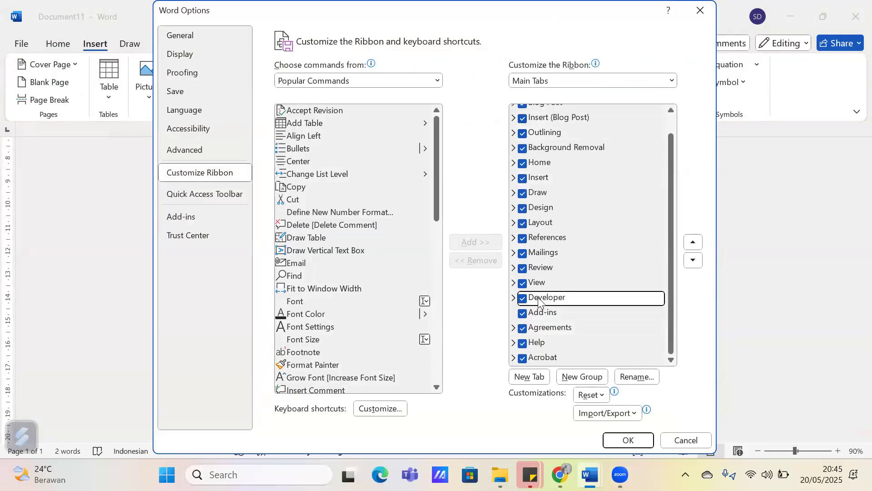
{"action": "left_click", "coordinate": [514, 299]}
{"action": "left_click", "coordinate": [516, 285]}
{"action": "left_click", "coordinate": [522, 299]}
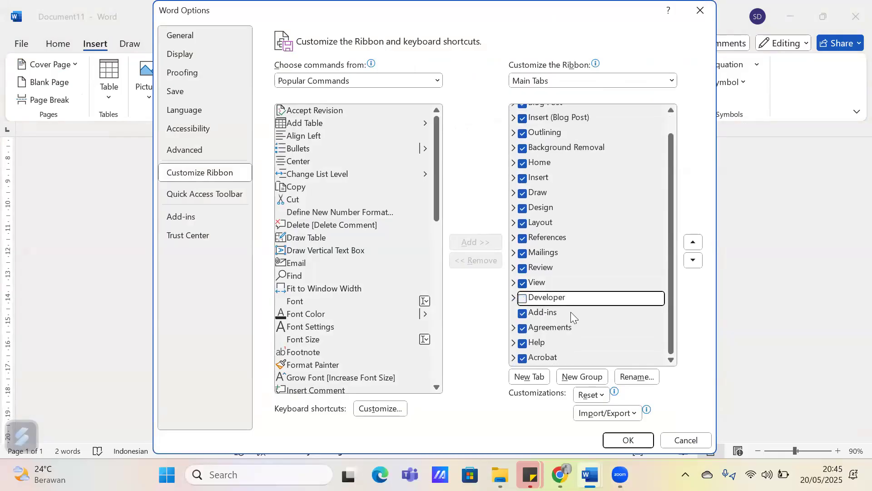
{"action": "left_click", "coordinate": [522, 299]}
Expand the Acrobat entry in the main tabs list, look at its context options, and close Word Options without applying changes
{"action": "left_click", "coordinate": [515, 360]}
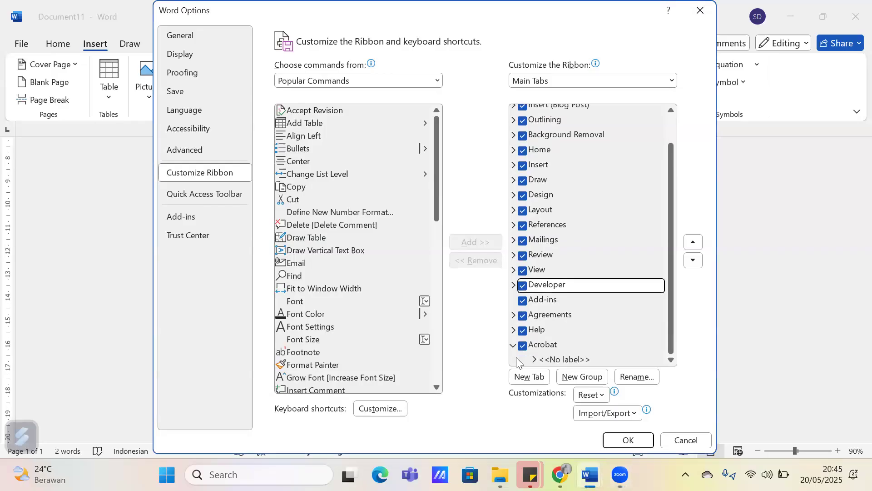
{"action": "left_click", "coordinate": [546, 347]}
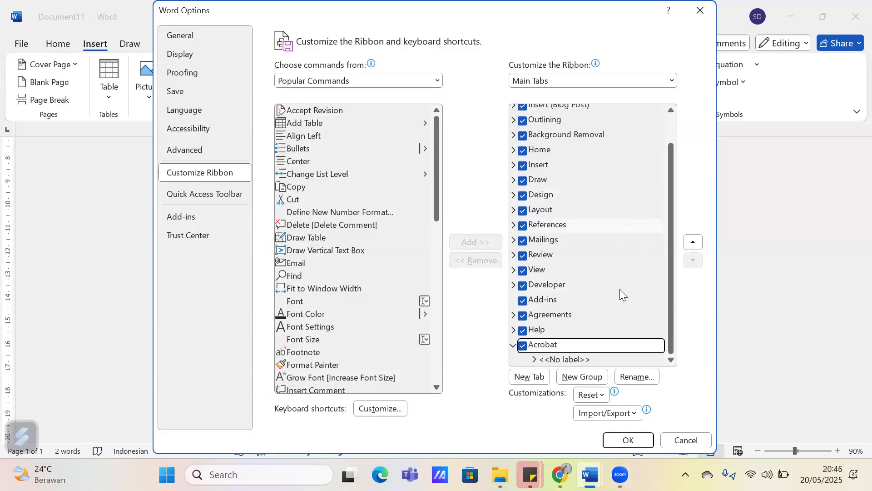
{"action": "right_click", "coordinate": [610, 299]}
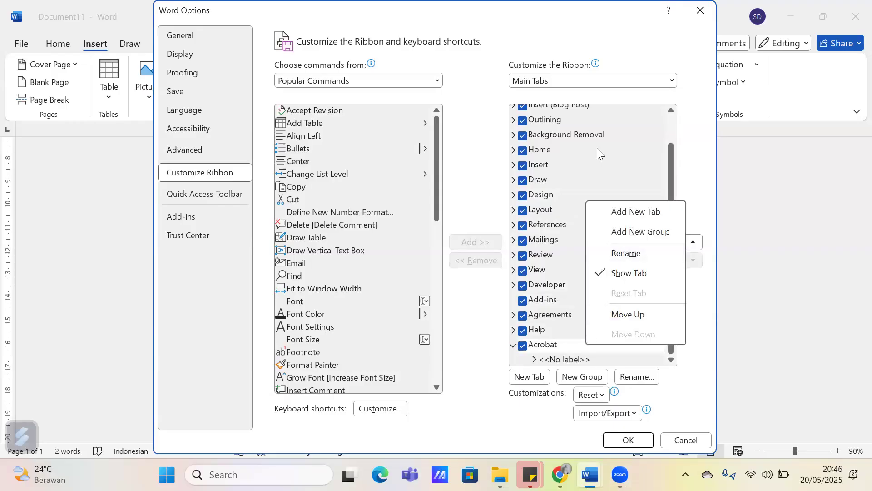
{"action": "left_click", "coordinate": [522, 322]}
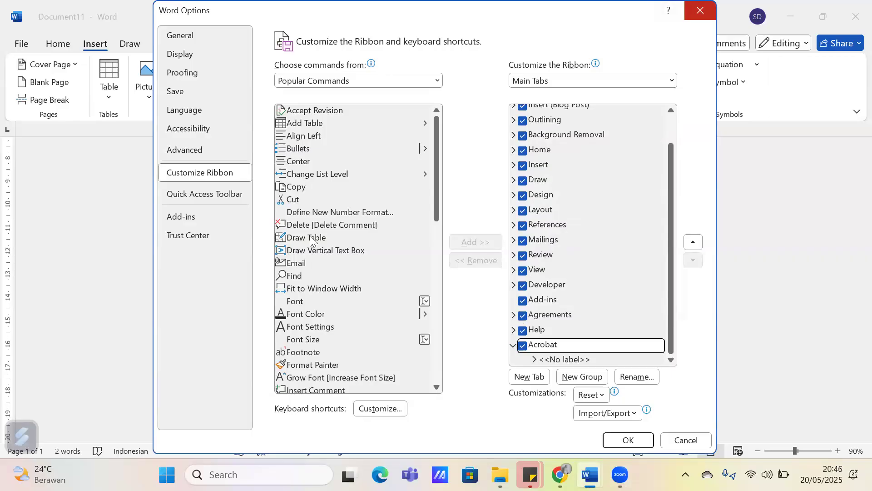
{"action": "key", "text": "Escape"}
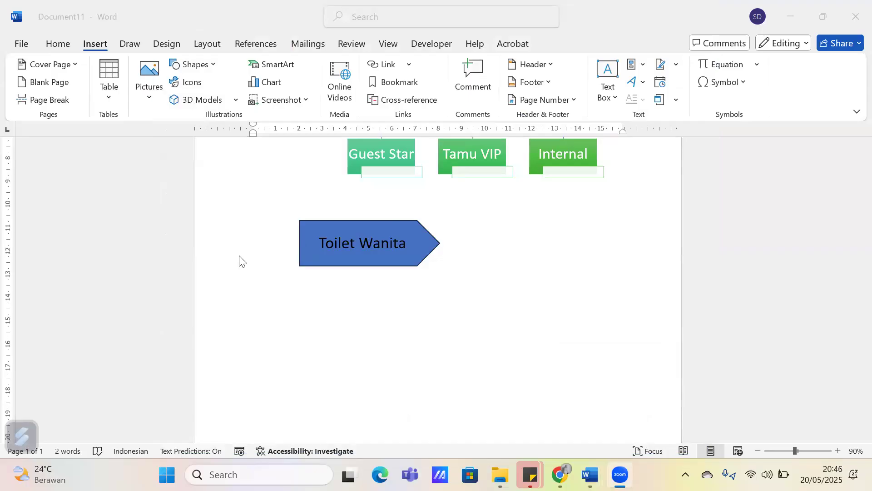
Collapse the ribbon to tabs only and restore it with the Always show Ribbon option
{"action": "double_click", "coordinate": [106, 44]}
{"action": "left_click", "coordinate": [106, 44]}
{"action": "left_click", "coordinate": [857, 110]}
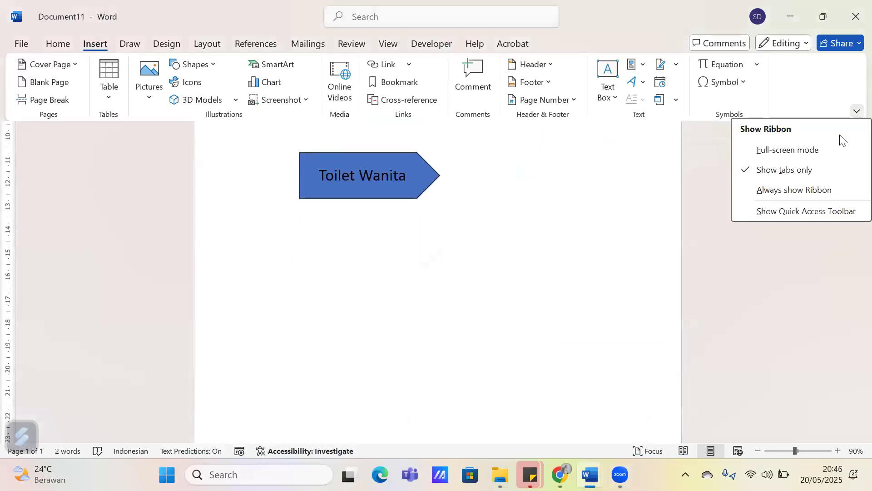
{"action": "left_click", "coordinate": [794, 190]}
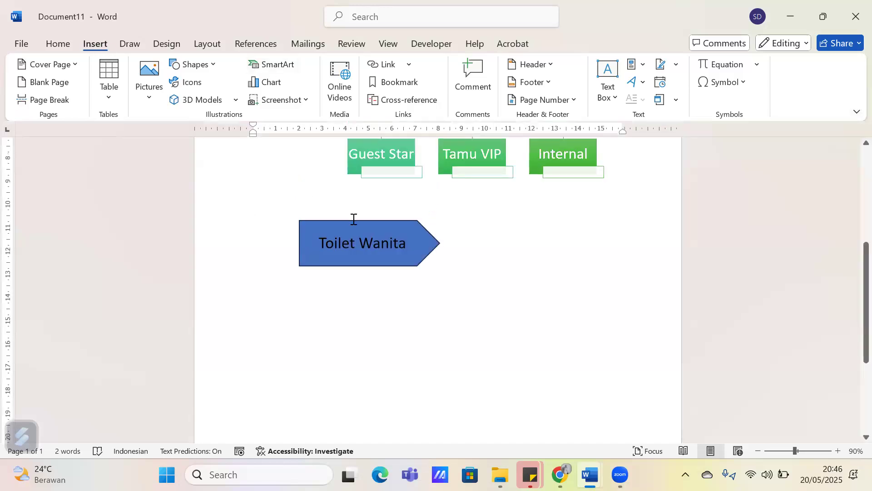
Move the arrow and its "Toilet Wanita" text box together up and slightly left, closer to the organization chart, and deselect them
{"action": "left_click", "coordinate": [373, 243]}
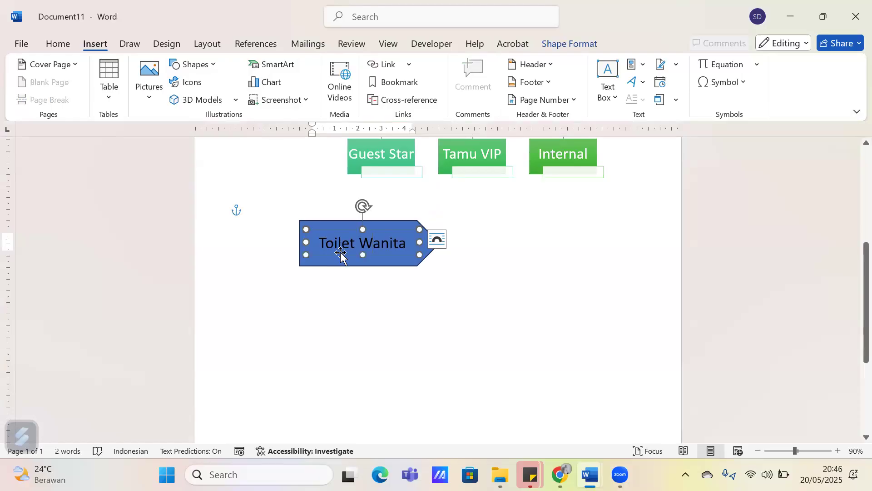
{"action": "left_click", "coordinate": [340, 263]}
{"action": "left_click_drag", "start_coordinate": [339, 263], "coordinate": [327, 231]}
{"action": "left_click", "coordinate": [380, 297]}
Move the arrow and its "Toilet Wanita" text box together slightly down, away from the organization chart, and deselect them
{"action": "left_click", "coordinate": [450, 43]}
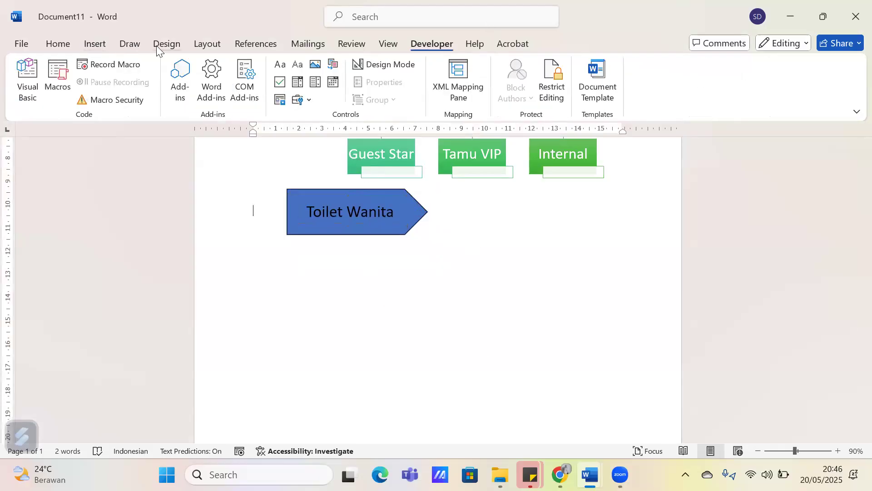
{"action": "left_click", "coordinate": [129, 43]}
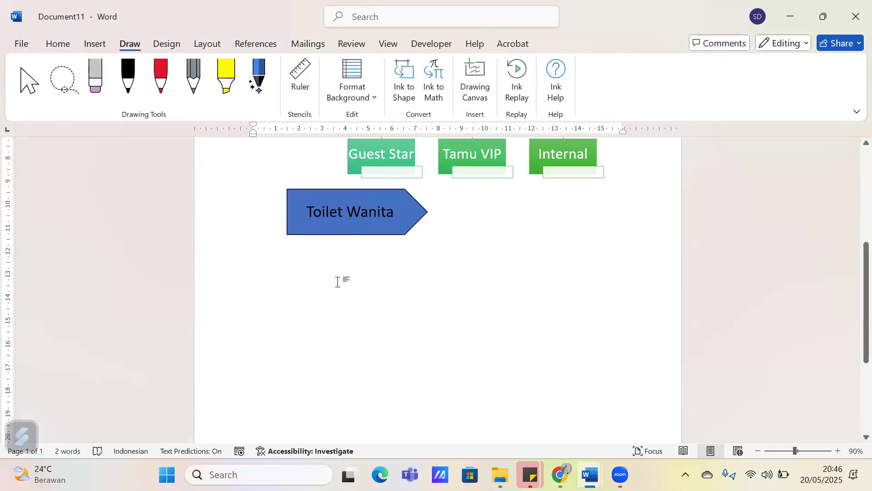
{"action": "left_click", "coordinate": [348, 235]}
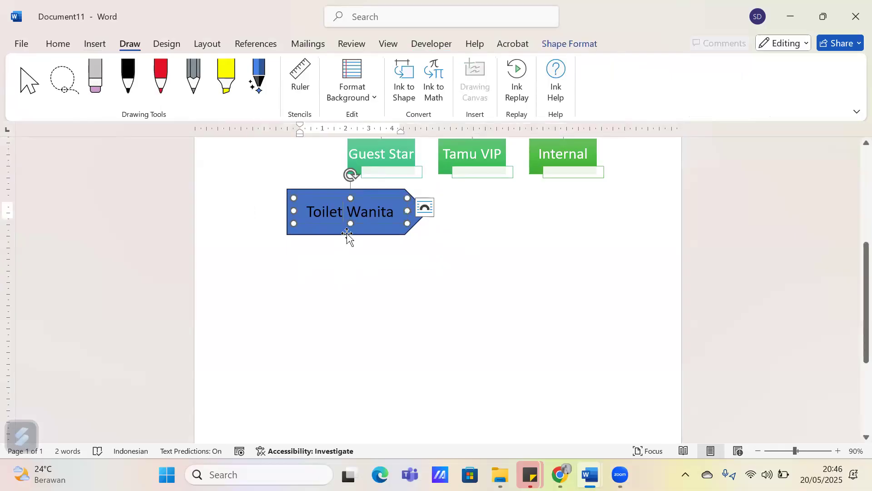
{"action": "left_click_drag", "start_coordinate": [342, 252], "coordinate": [335, 304]}
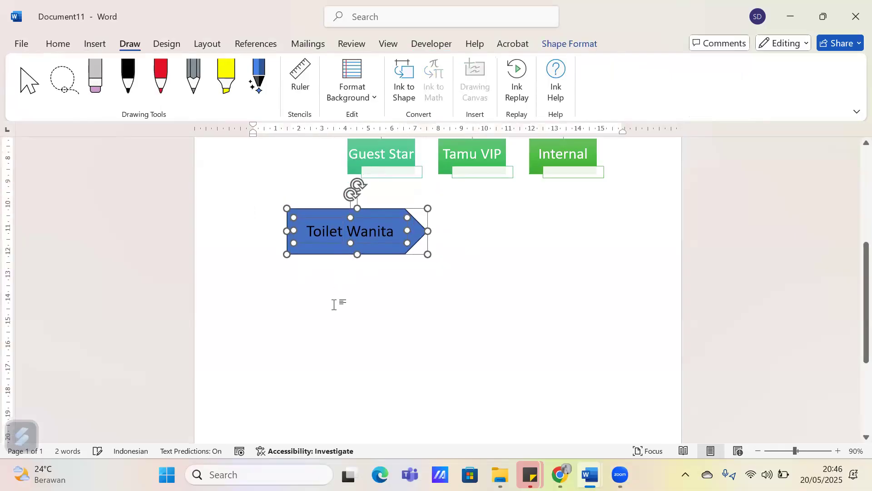
{"action": "left_click", "coordinate": [335, 304]}
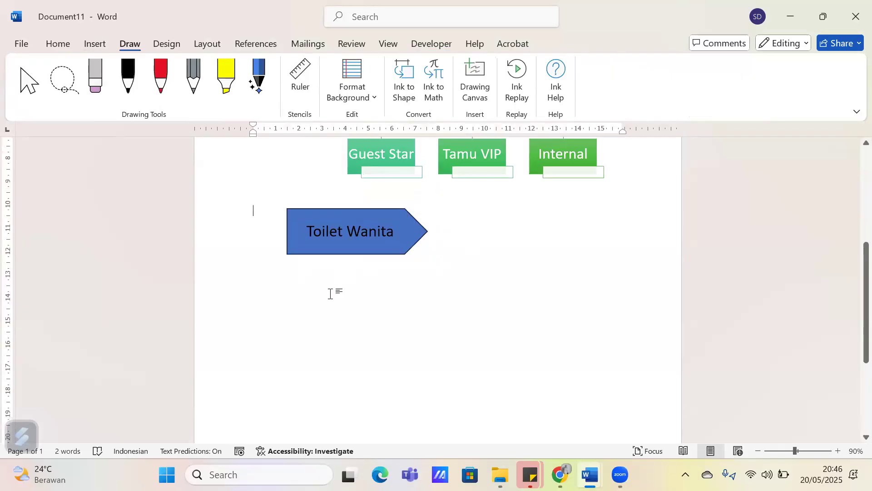
{"action": "left_click", "coordinate": [97, 44]}
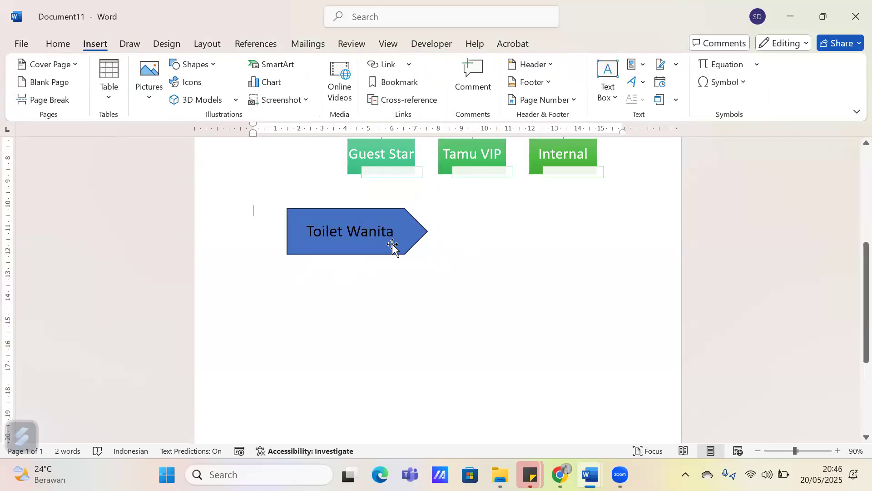
{"action": "scroll", "coordinate": [394, 243], "scroll_direction": "down", "scroll_amount": 1}
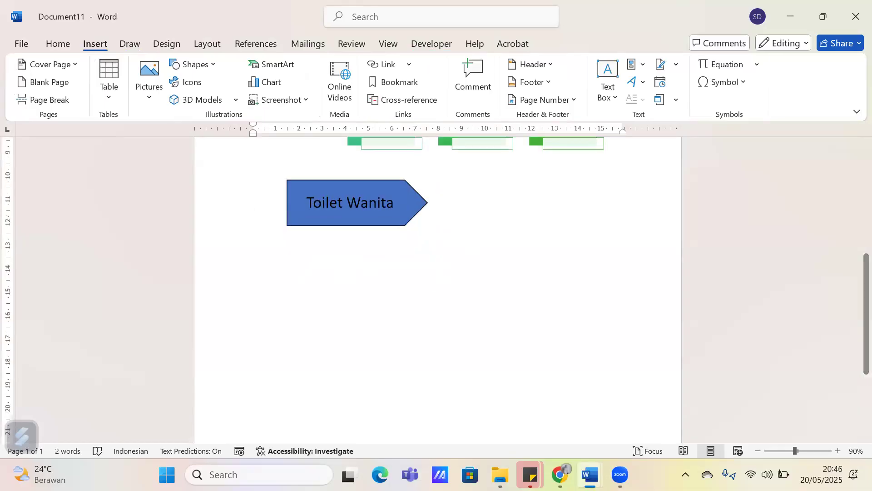
{"action": "mouse_move", "coordinate": [590, 474]}
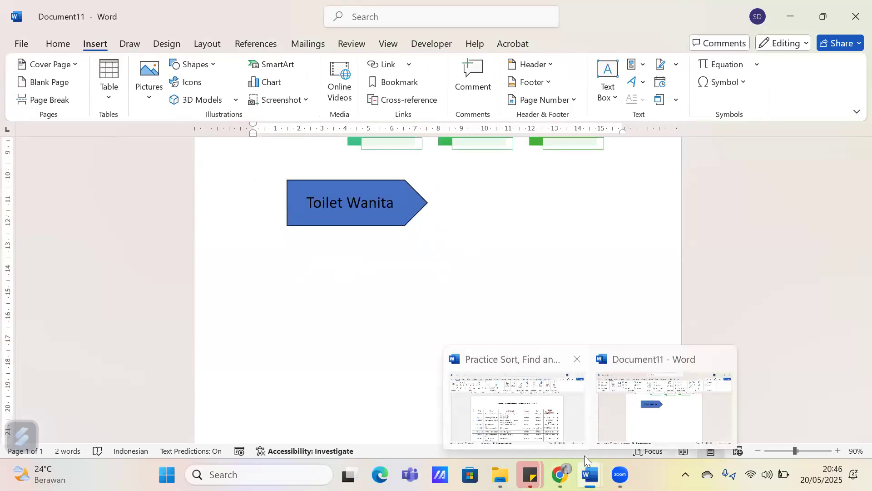
{"action": "left_click", "coordinate": [57, 44]}
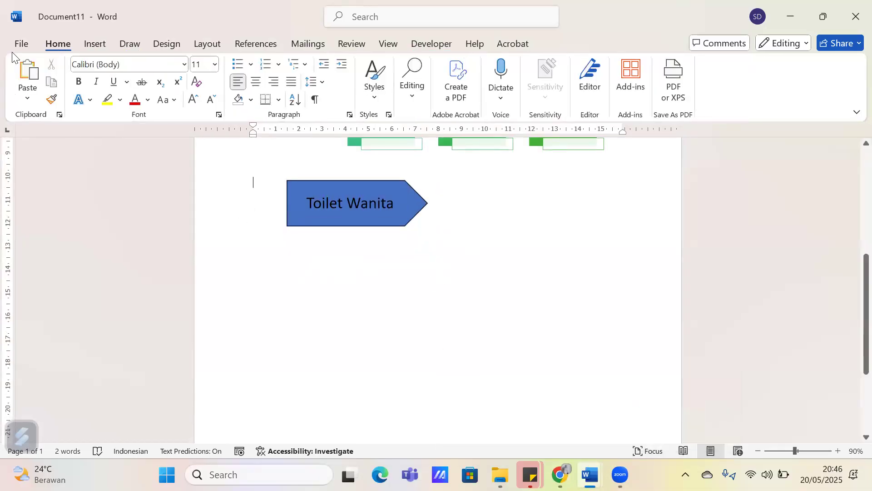
Open the recent document "Bab III 20052025" and dismiss the proofing notice
{"action": "left_click", "coordinate": [21, 43]}
{"action": "scroll", "coordinate": [339, 281], "scroll_direction": "down", "scroll_amount": 2}
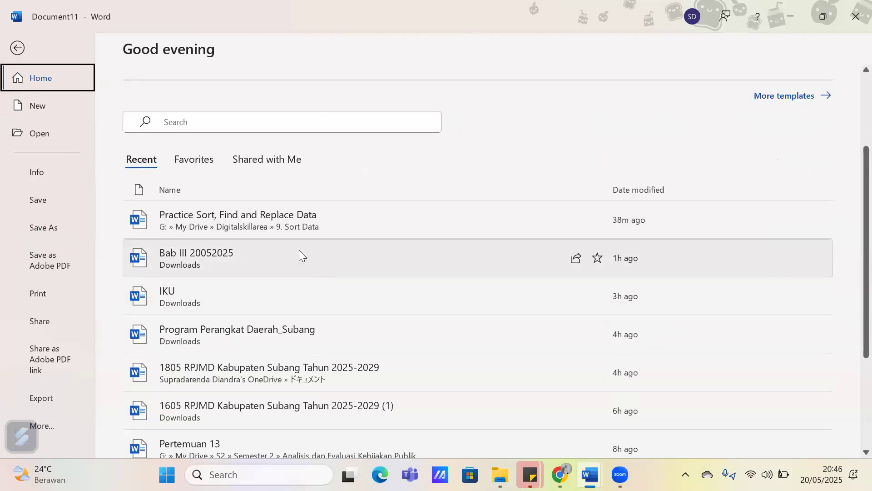
{"action": "left_click", "coordinate": [298, 253]}
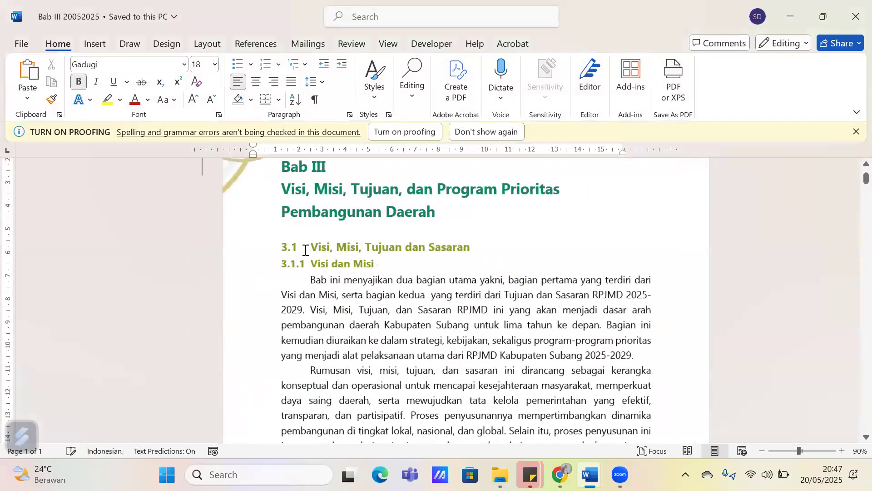
{"action": "left_click", "coordinate": [853, 133]}
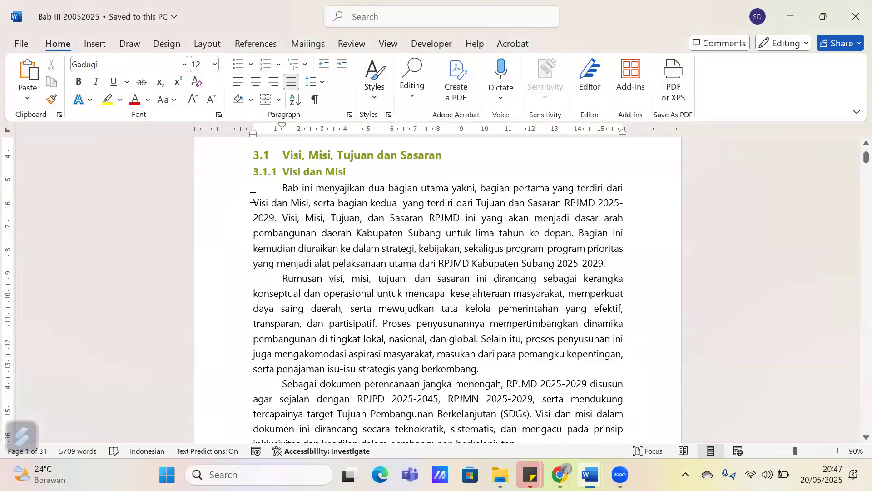
Remove the first-line indent of the first paragraph under "Visi dan Misi" and add it back
{"action": "left_click_drag", "start_coordinate": [283, 189], "coordinate": [335, 189]}
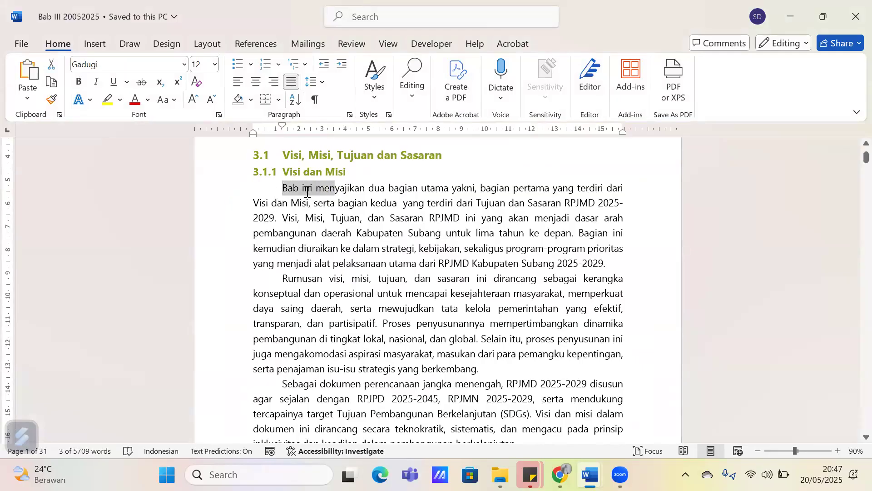
{"action": "left_click", "coordinate": [282, 189]}
{"action": "key", "text": "BackSpace"}
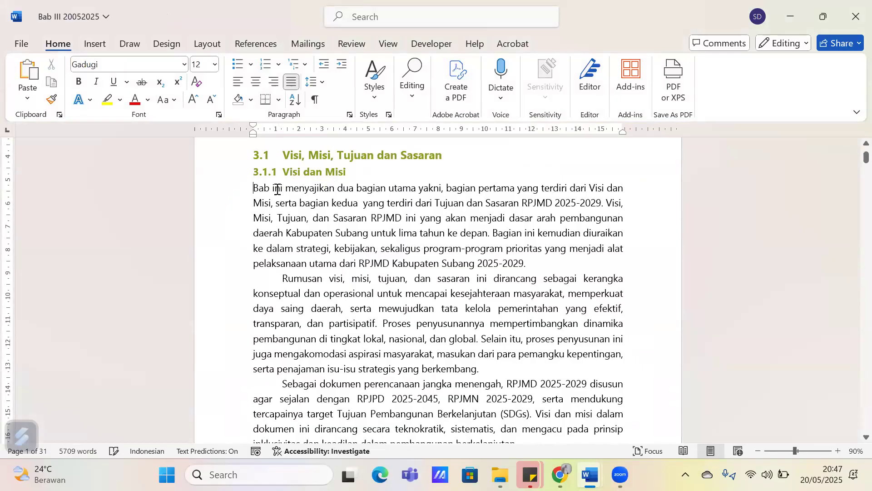
{"action": "key", "text": "Tab"}
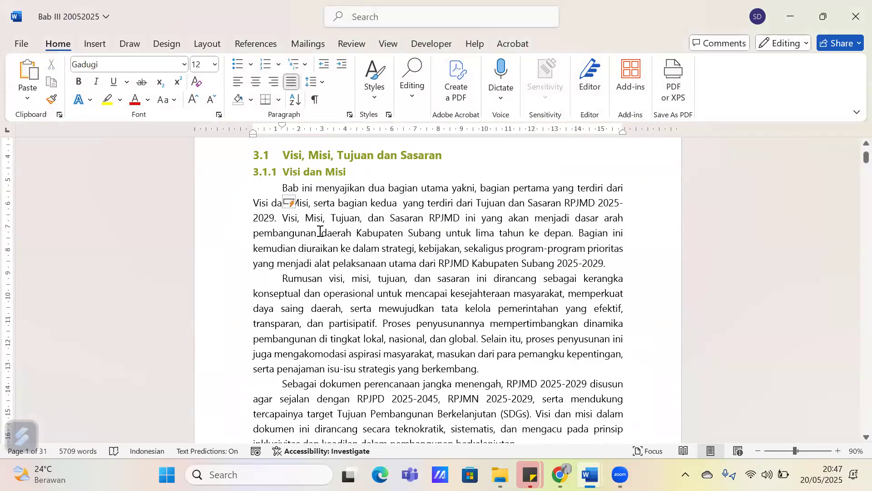
Remove the first-line indents from the first three paragraphs under "Visi dan Misi"
{"action": "key", "text": "BackSpace"}
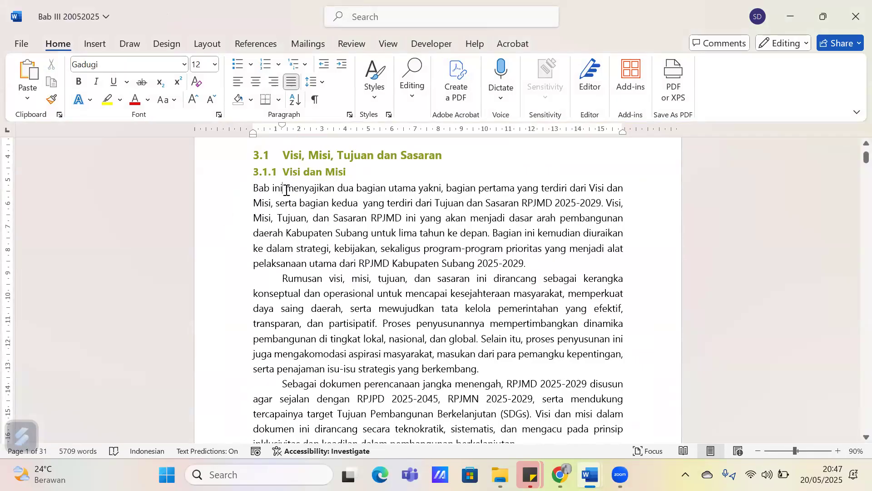
{"action": "left_click", "coordinate": [275, 274]}
{"action": "key", "text": "BackSpace"}
{"action": "scroll", "coordinate": [277, 309], "scroll_direction": "down", "scroll_amount": 1}
{"action": "left_click", "coordinate": [282, 325]}
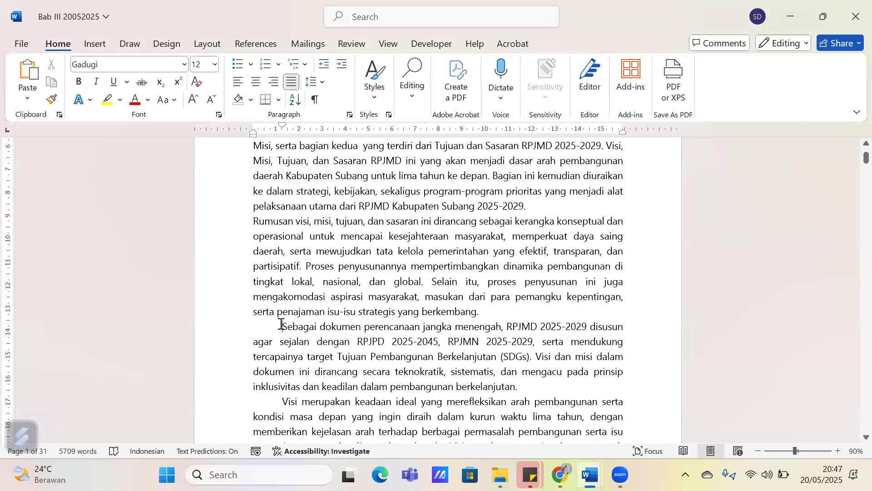
{"action": "key", "text": "BackSpace"}
Select the first three paragraphs under "Visi dan Misi" and choose First line as their special indentation
{"action": "scroll", "coordinate": [274, 326], "scroll_direction": "up", "scroll_amount": 1}
{"action": "left_click_drag", "start_coordinate": [253, 159], "coordinate": [471, 330]}
{"action": "scroll", "coordinate": [343, 247], "scroll_direction": "down", "scroll_amount": 2}
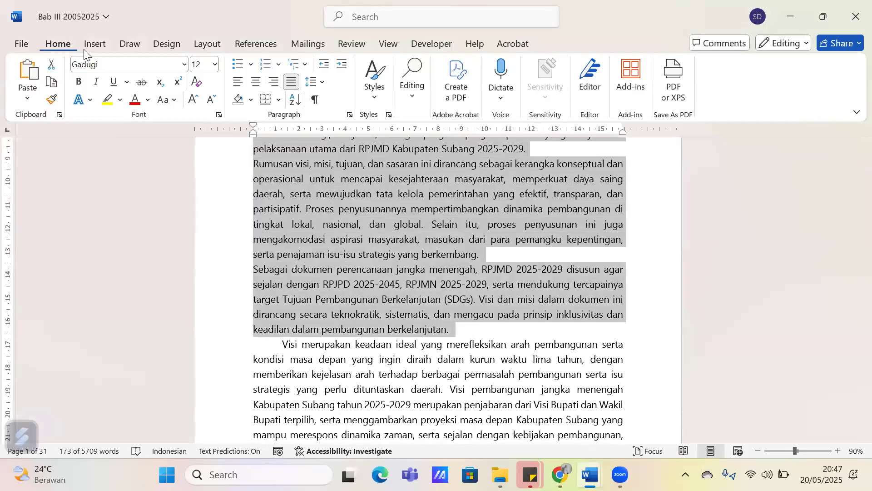
{"action": "left_click", "coordinate": [351, 117]}
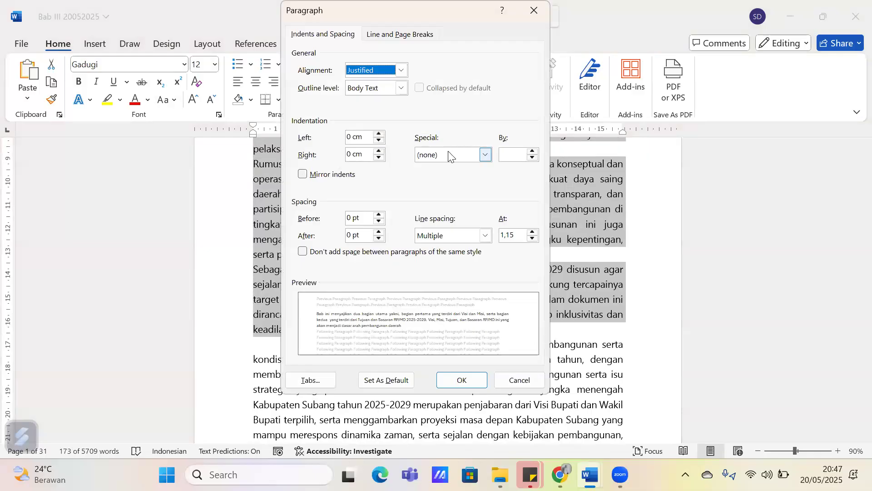
{"action": "left_click", "coordinate": [451, 155]}
{"action": "left_click", "coordinate": [449, 178]}
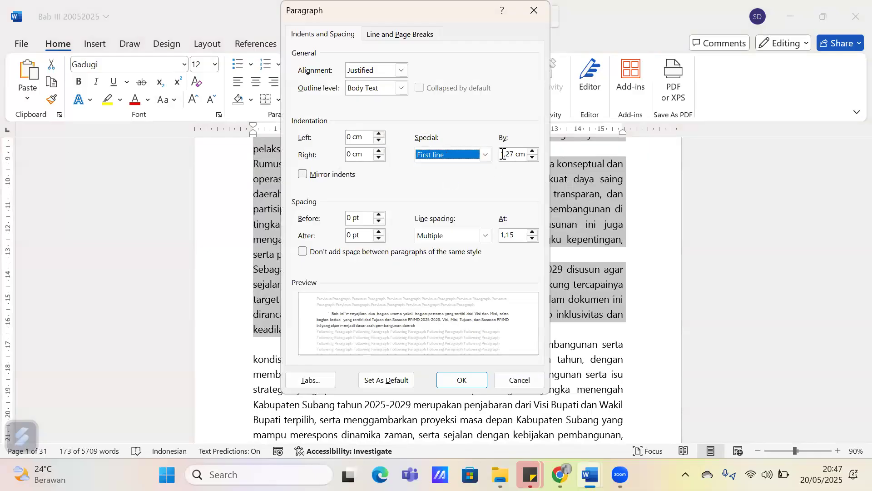
{"action": "left_click_drag", "start_coordinate": [415, 3], "coordinate": [586, 38]}
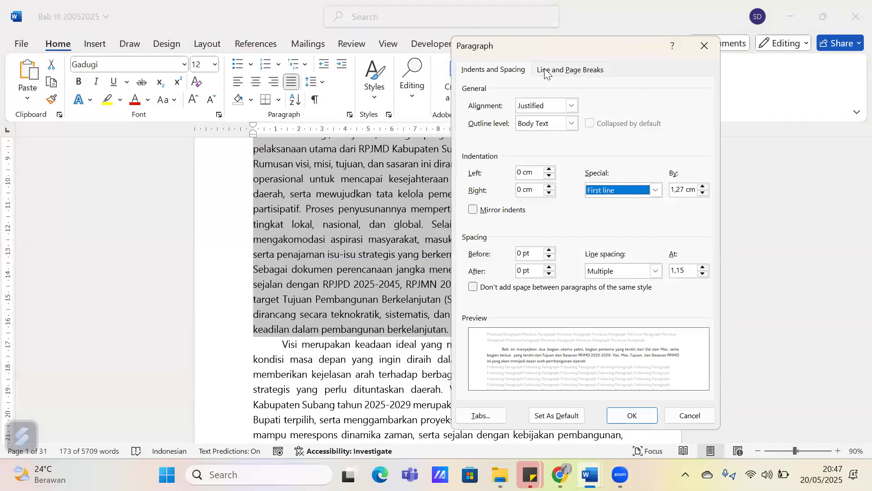
{"action": "left_click_drag", "start_coordinate": [540, 54], "coordinate": [370, 45]}
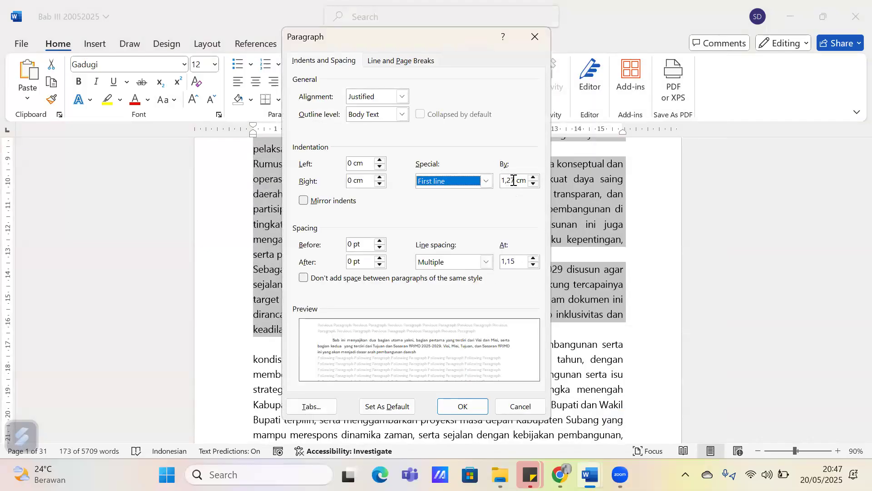
Set the first-line indent of the three selected paragraphs to 0,5 cm, apply it and deselect the text
{"action": "double_click", "coordinate": [509, 180]}
{"action": "key", "text": "BackSpace"}
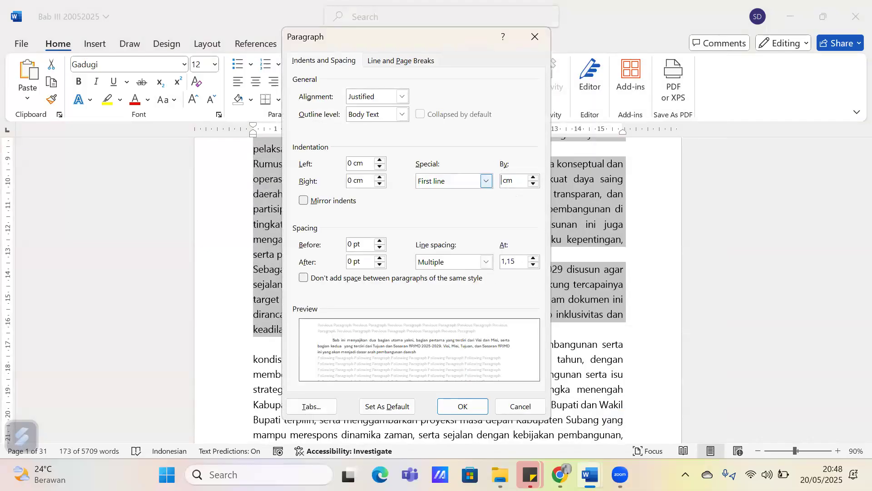
{"action": "type", "text": "0,54"}
{"action": "key", "text": "BackSpace"}
{"action": "left_click", "coordinate": [468, 406]}
{"action": "scroll", "coordinate": [341, 349], "scroll_direction": "up", "scroll_amount": 5}
{"action": "scroll", "coordinate": [340, 349], "scroll_direction": "up", "scroll_amount": 2}
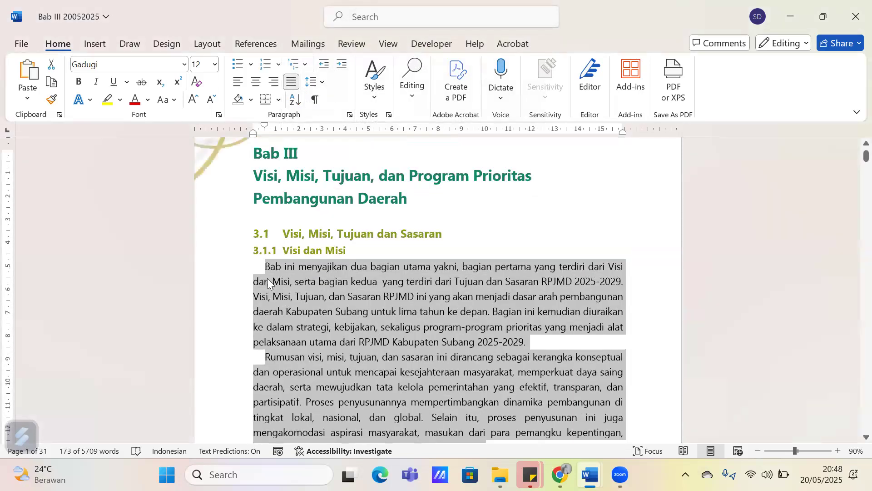
{"action": "left_click", "coordinate": [267, 273]}
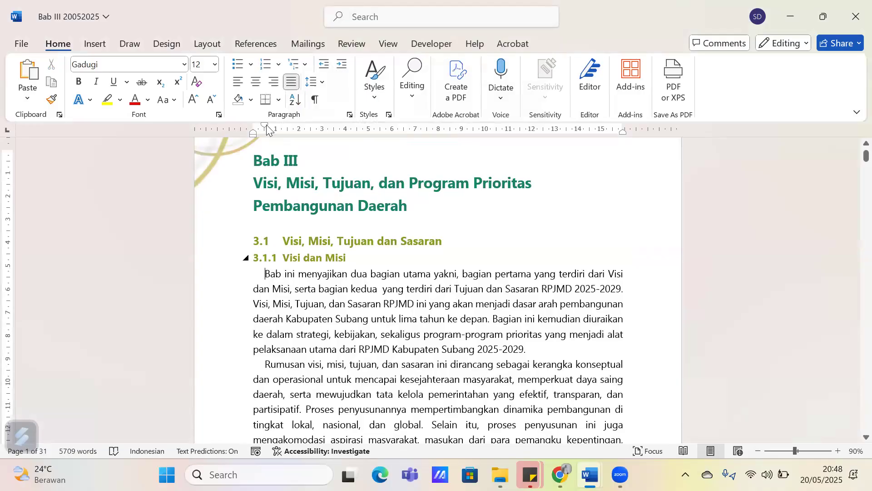
{"action": "left_click_drag", "start_coordinate": [265, 125], "coordinate": [265, 125]}
Set the first-line indent of the first three paragraphs under "Visi dan Misi" to 1 cm and deselect them
{"action": "scroll", "coordinate": [266, 187], "scroll_direction": "down", "scroll_amount": 3}
{"action": "left_click", "coordinate": [313, 248], "text": "shift"}
{"action": "scroll", "coordinate": [344, 283], "scroll_direction": "down", "scroll_amount": 5}
{"action": "left_click_drag", "start_coordinate": [344, 283], "coordinate": [465, 300]}
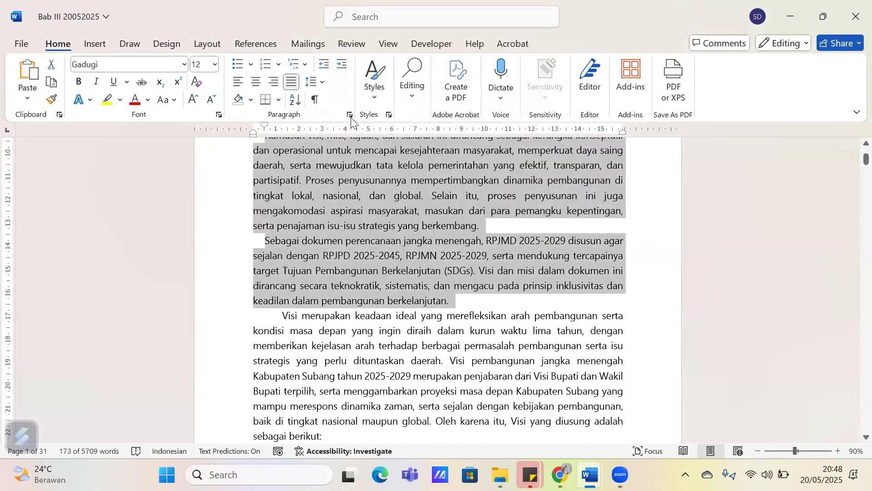
{"action": "double_click", "coordinate": [349, 125]}
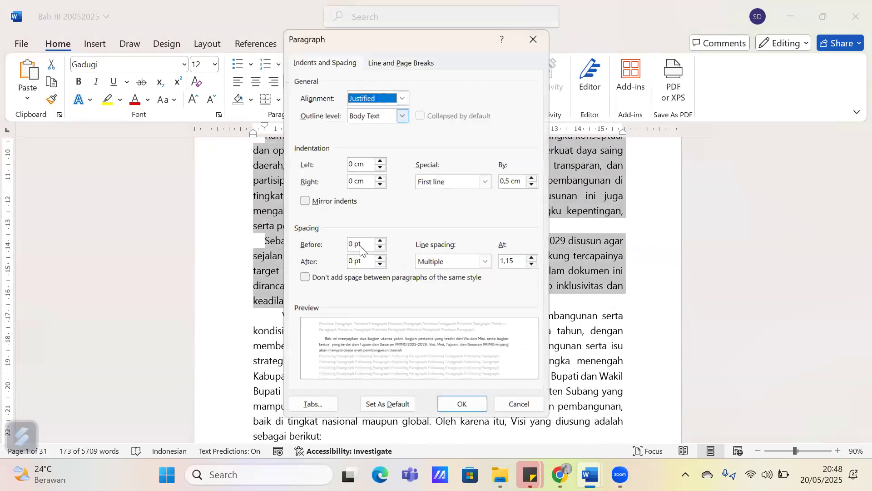
{"action": "double_click", "coordinate": [508, 180]}
{"action": "type", "text": "1"}
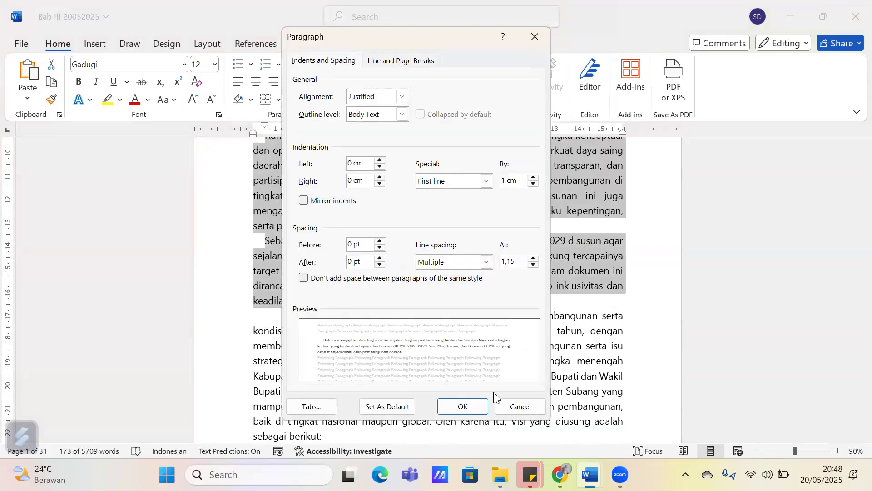
{"action": "left_click", "coordinate": [462, 406]}
{"action": "scroll", "coordinate": [279, 195], "scroll_direction": "up", "scroll_amount": 2}
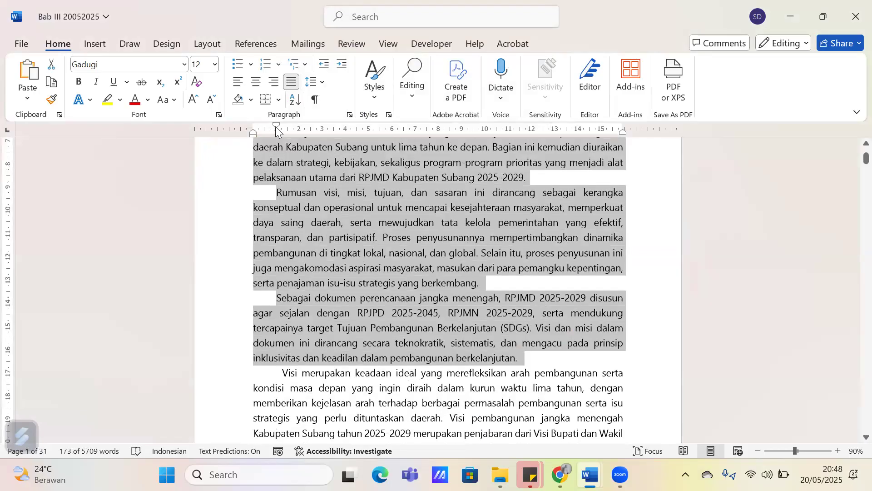
{"action": "left_click_drag", "start_coordinate": [276, 128], "coordinate": [276, 129]}
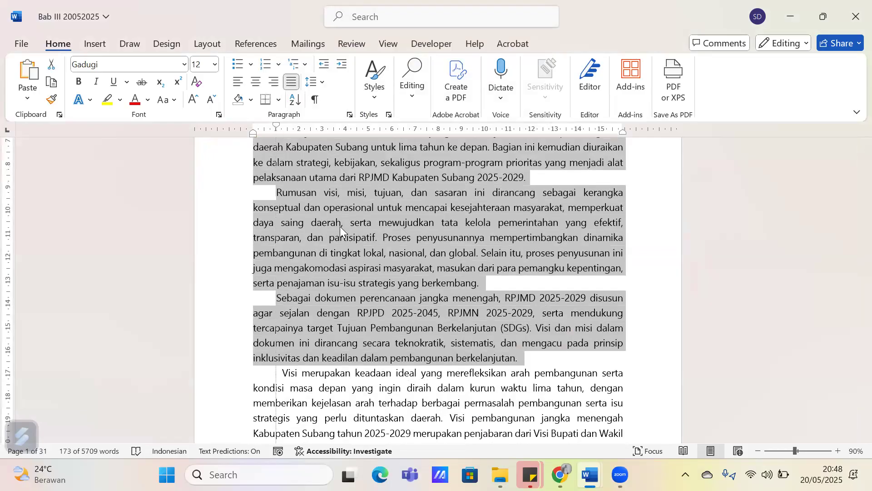
{"action": "scroll", "coordinate": [349, 242], "scroll_direction": "up", "scroll_amount": 5}
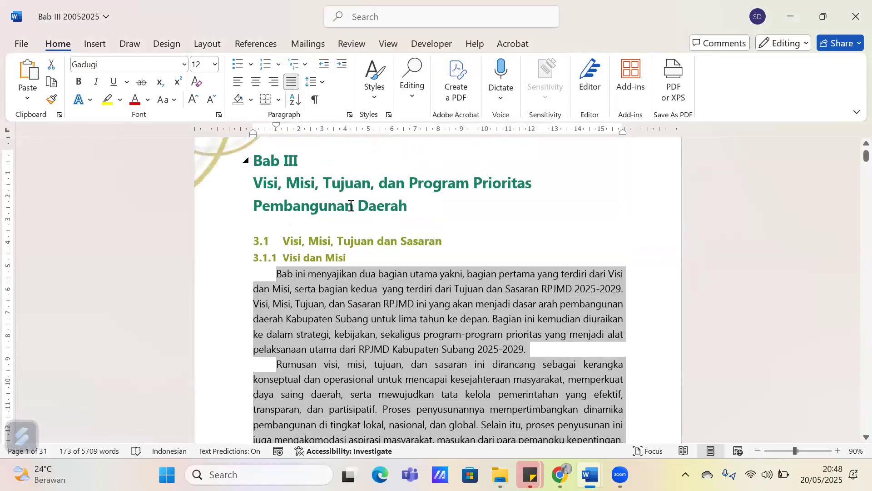
{"action": "scroll", "coordinate": [384, 257], "scroll_direction": "up", "scroll_amount": 1}
{"action": "left_click", "coordinate": [404, 279]}
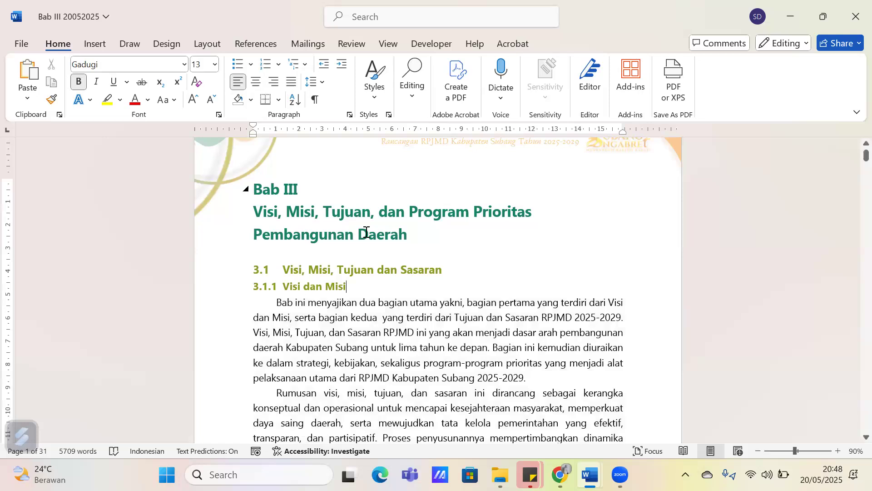
Switch to Document11, the document containing the "Toilet Wanita" arrow
{"action": "scroll", "coordinate": [359, 174], "scroll_direction": "up", "scroll_amount": 1}
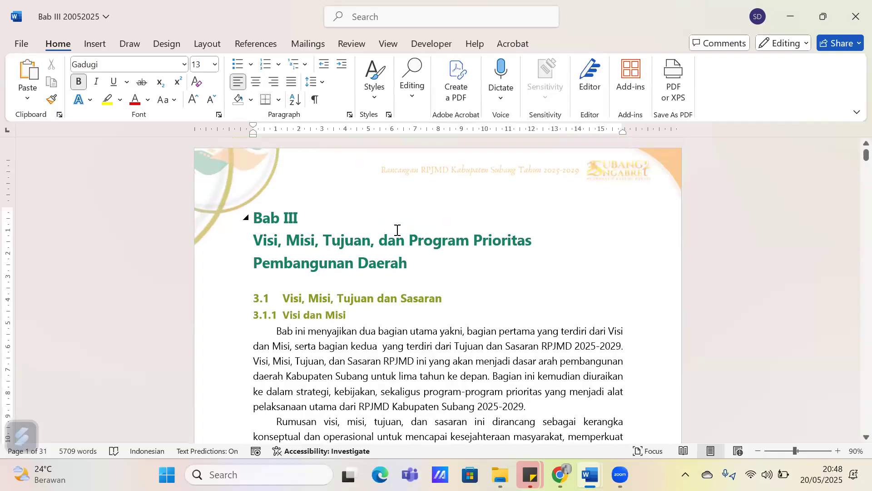
{"action": "scroll", "coordinate": [397, 235], "scroll_direction": "down", "scroll_amount": 1}
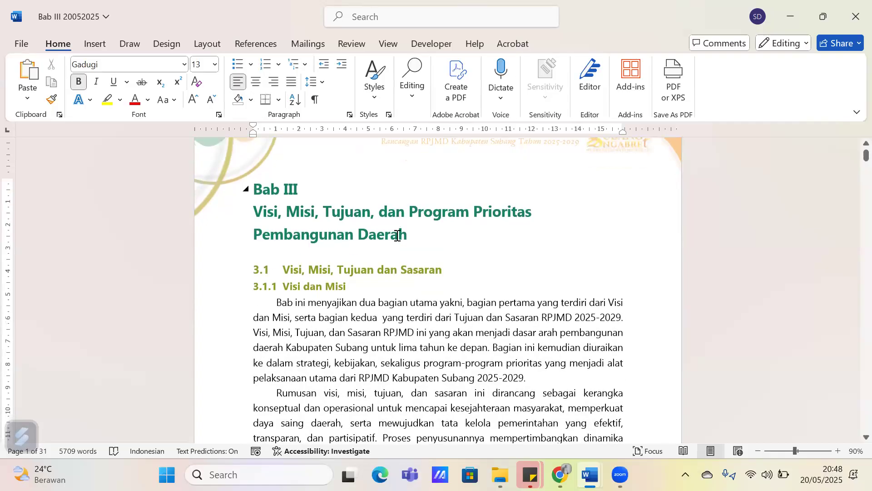
{"action": "mouse_move", "coordinate": [591, 468]}
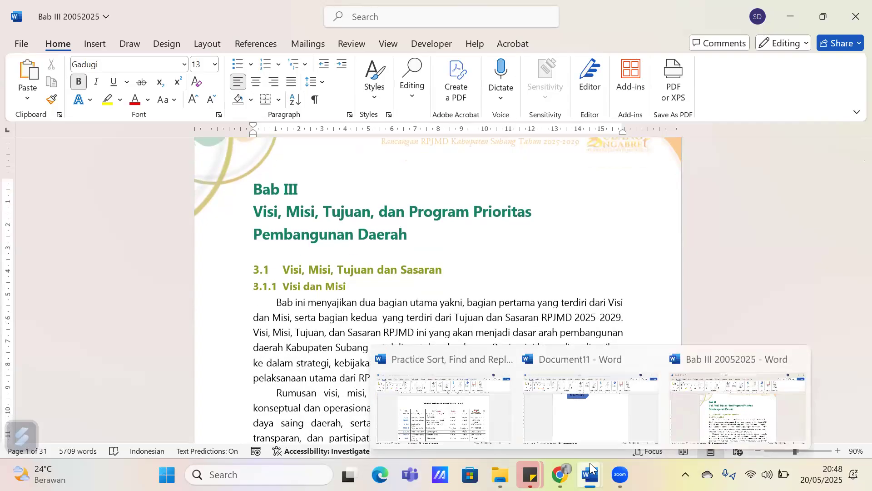
{"action": "left_click", "coordinate": [588, 405]}
{"action": "scroll", "coordinate": [324, 205], "scroll_direction": "up", "scroll_amount": 1}
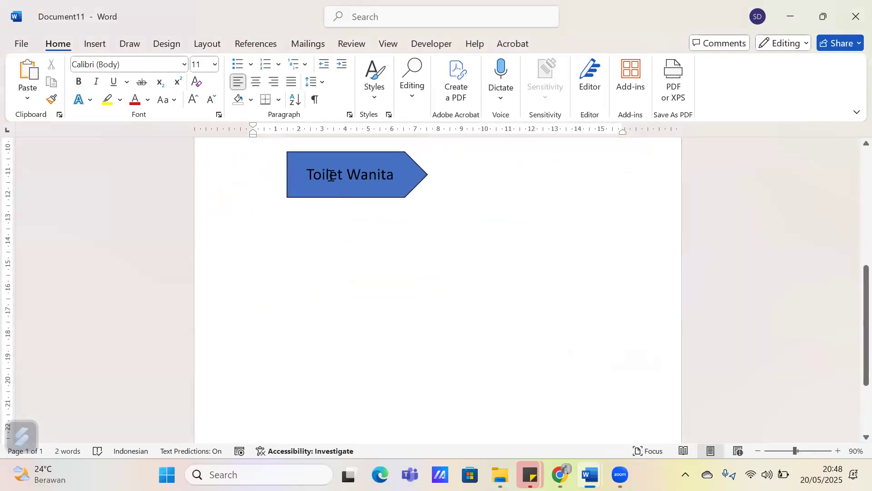
Insert a standard 2D pie chart at the cursor beside the "Toilet Wanita" arrow
{"action": "left_click", "coordinate": [95, 44]}
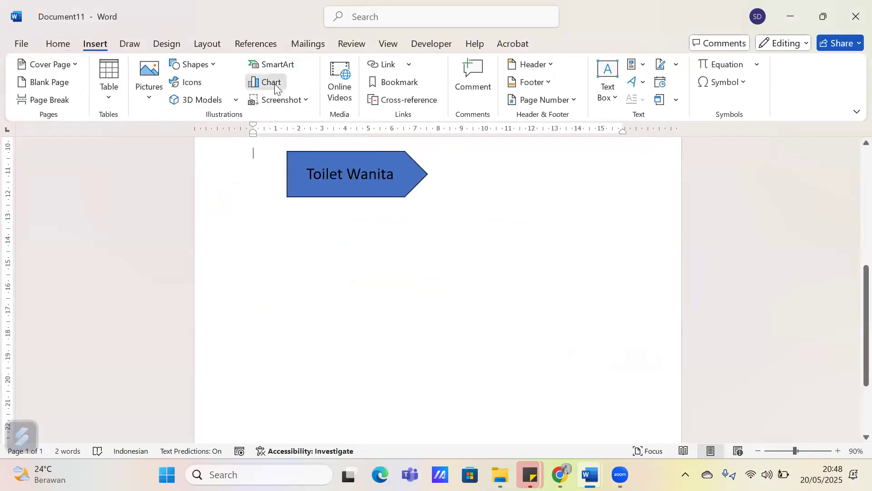
{"action": "left_click", "coordinate": [273, 83]}
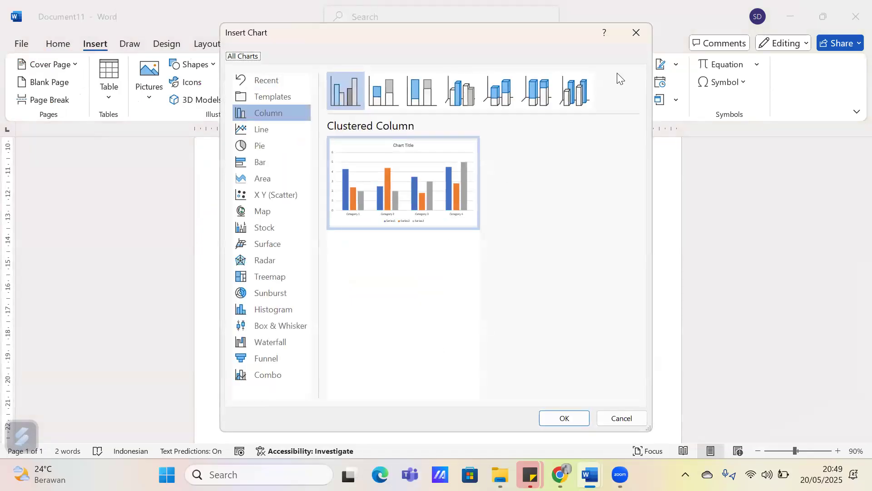
{"action": "left_click", "coordinate": [631, 30]}
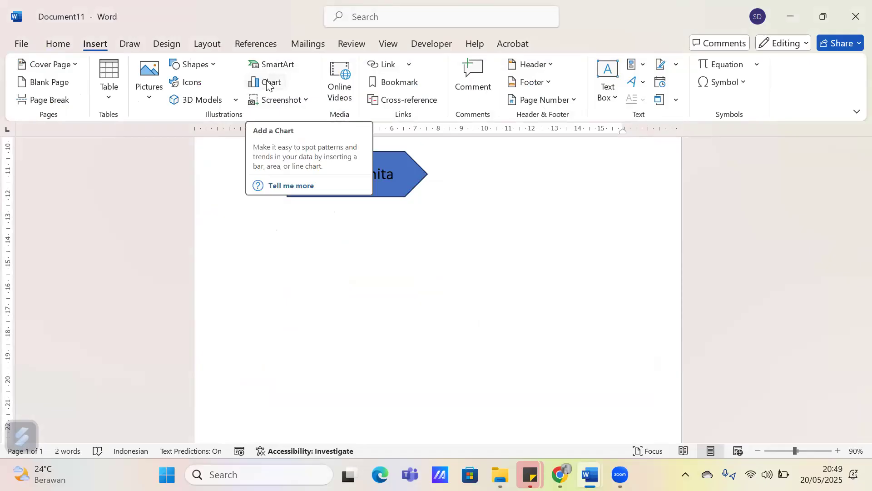
{"action": "left_click", "coordinate": [253, 69]}
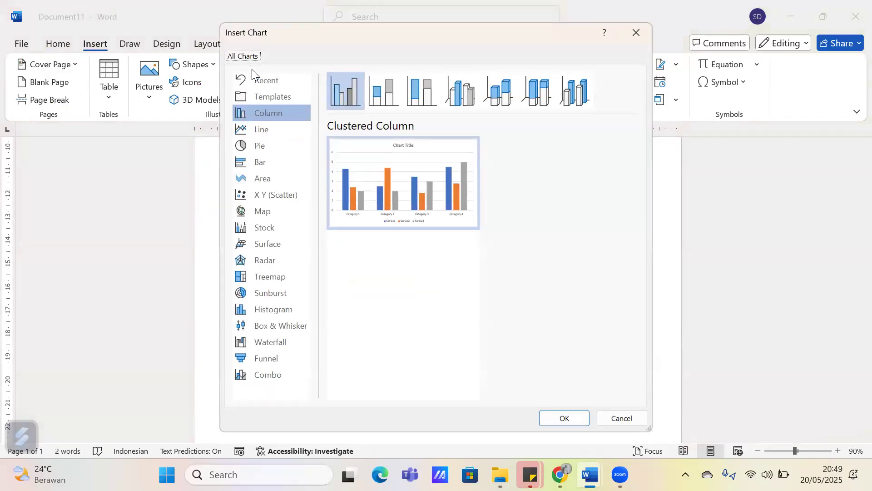
{"action": "left_click", "coordinate": [280, 143]}
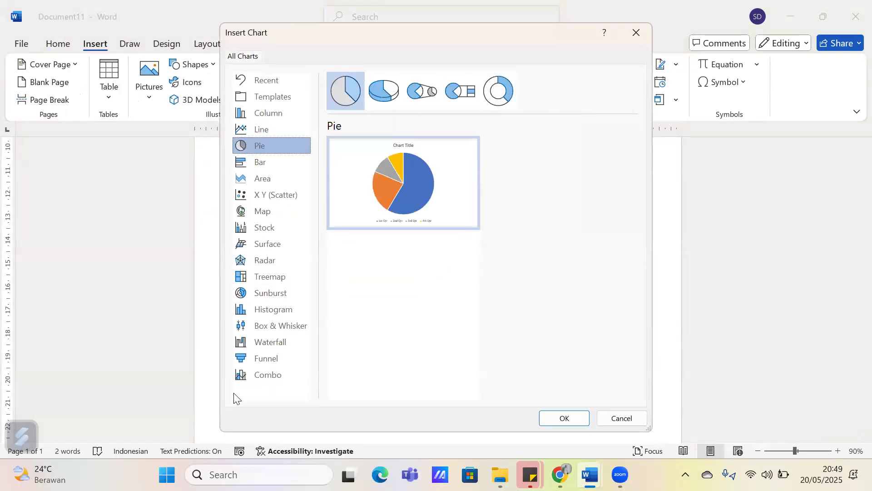
{"action": "mouse_move", "coordinate": [429, 181]}
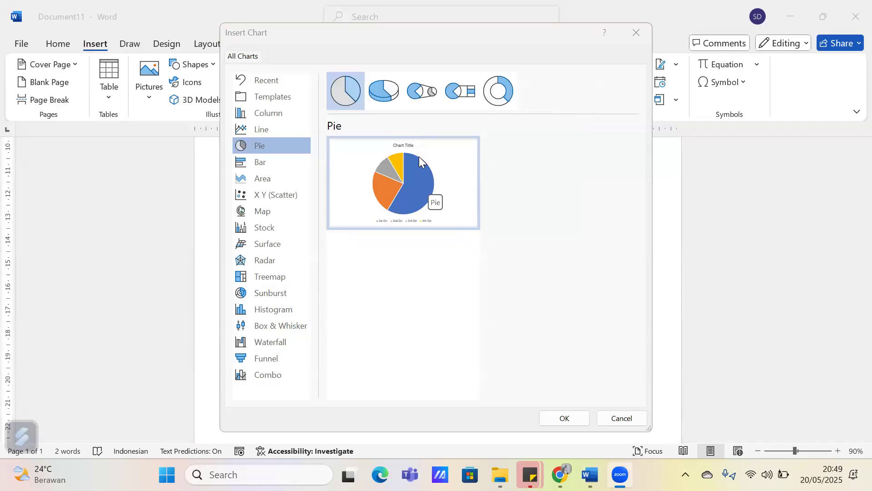
{"action": "left_click", "coordinate": [580, 419]}
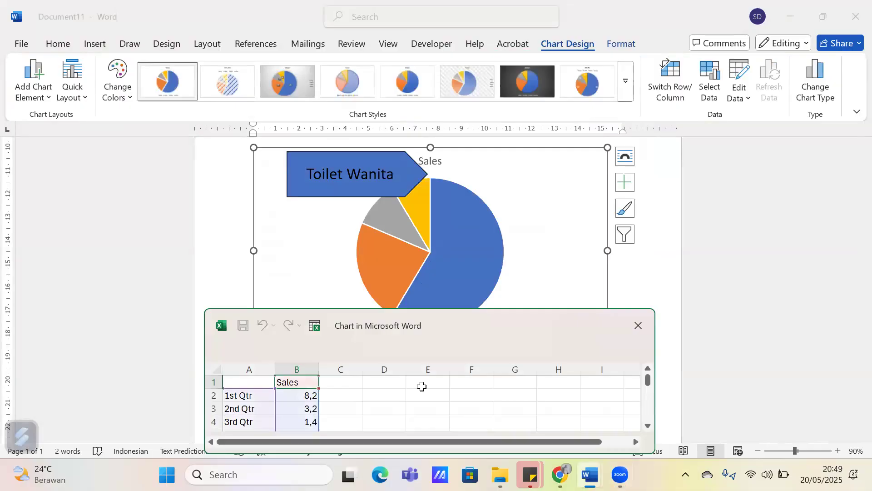
Move and enlarge the chart's data sheet, and reduce its data range to the first two categories, ending at row 3
{"action": "left_click_drag", "start_coordinate": [359, 335], "coordinate": [409, 151]}
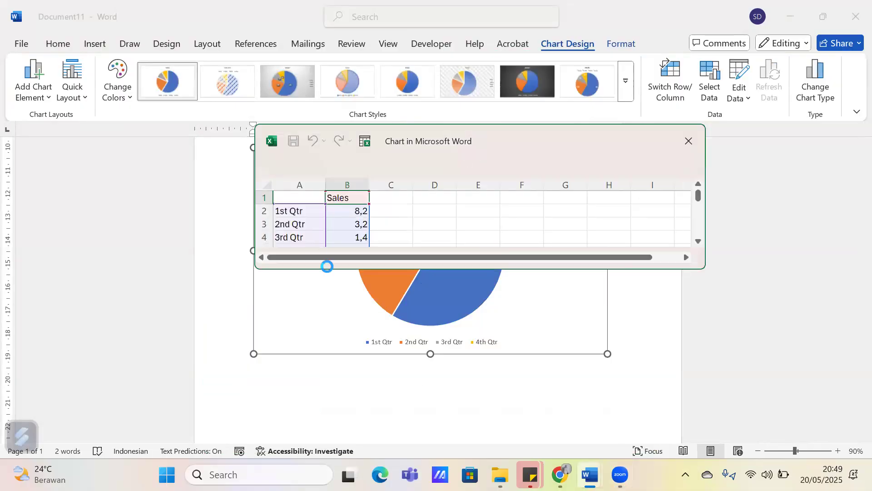
{"action": "left_click_drag", "start_coordinate": [327, 269], "coordinate": [328, 323]}
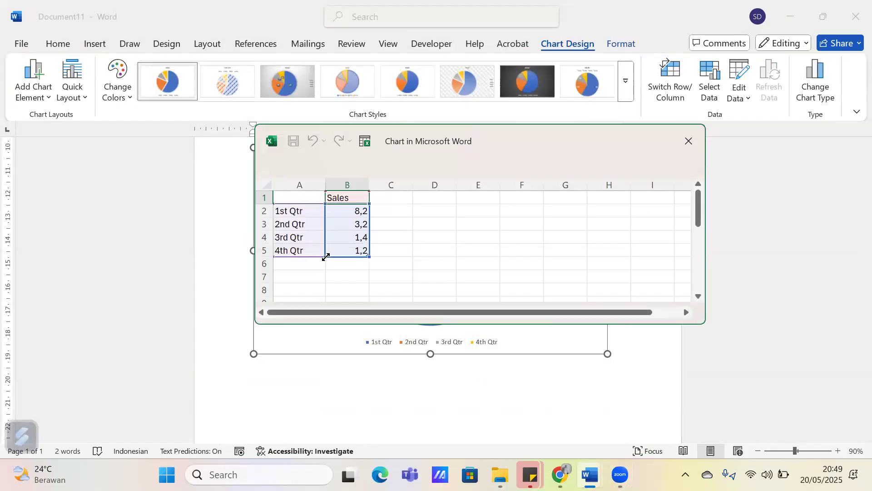
{"action": "left_click_drag", "start_coordinate": [326, 257], "coordinate": [324, 229]}
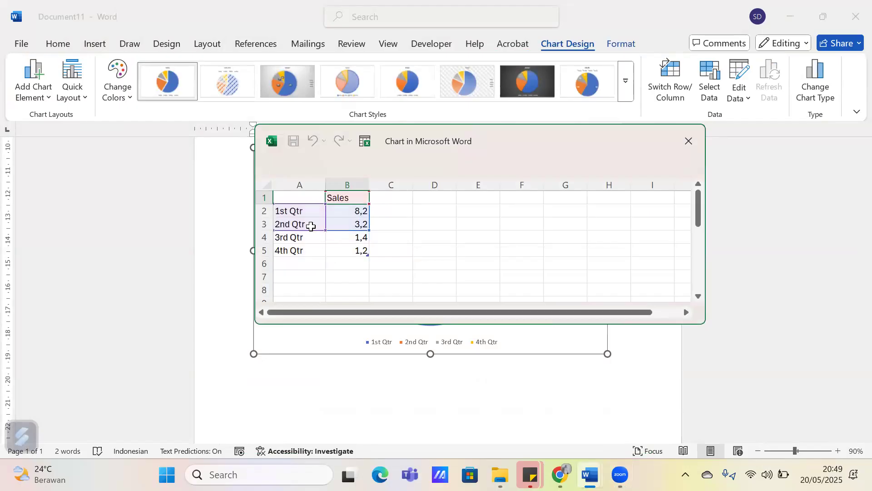
Rename the chart categories in cells A2 and A3 to "Perempuan" and "Laki-Laki"
{"action": "double_click", "coordinate": [304, 210]}
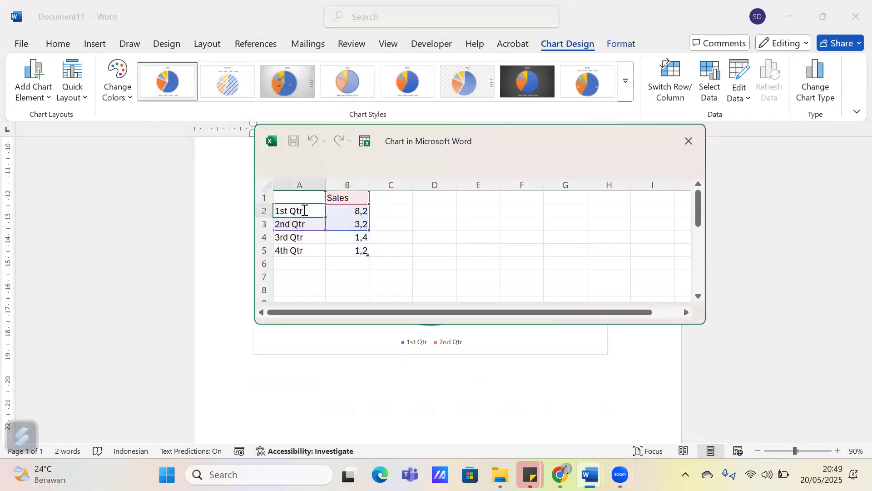
{"action": "key", "text": "ctrl+a"}
{"action": "key", "text": "BackSpace"}
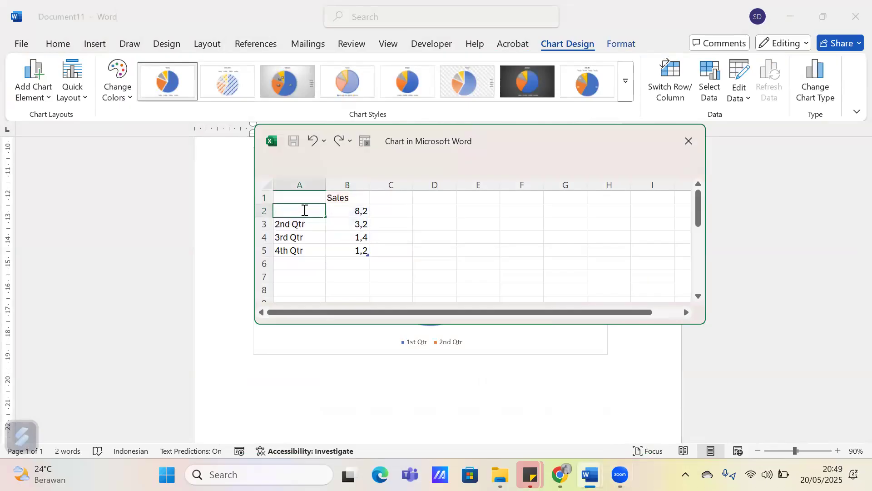
{"action": "type", "text": "Perempuan"}
{"action": "double_click", "coordinate": [312, 224]}
{"action": "left_click_drag", "start_coordinate": [312, 224], "coordinate": [254, 223]}
{"action": "key", "text": "BackSpace"}
{"action": "type", "text": "Laki-Laki"}
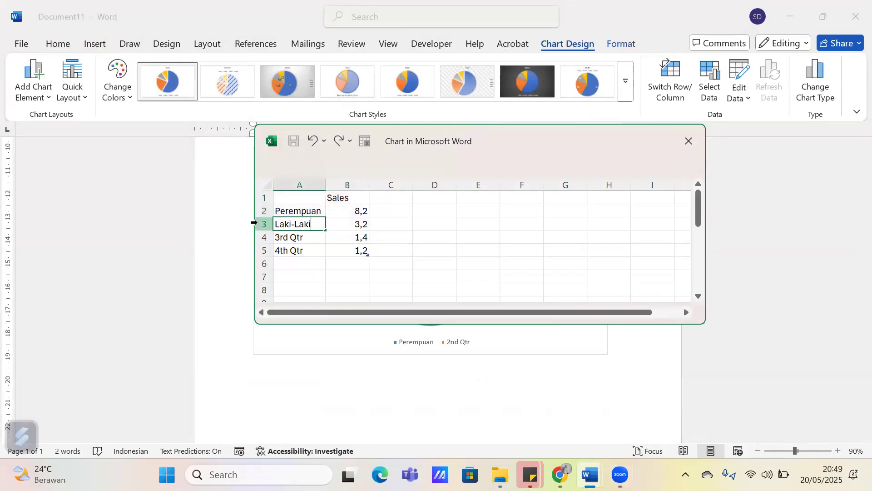
Set the chart values to 50 for Perempuan and 75 for Laki-Laki
{"action": "left_click", "coordinate": [347, 210]}
{"action": "type", "text": "6"}
{"action": "key", "text": "BackSpace"}
{"action": "type", "text": "50"}
{"action": "key", "text": "Return"}
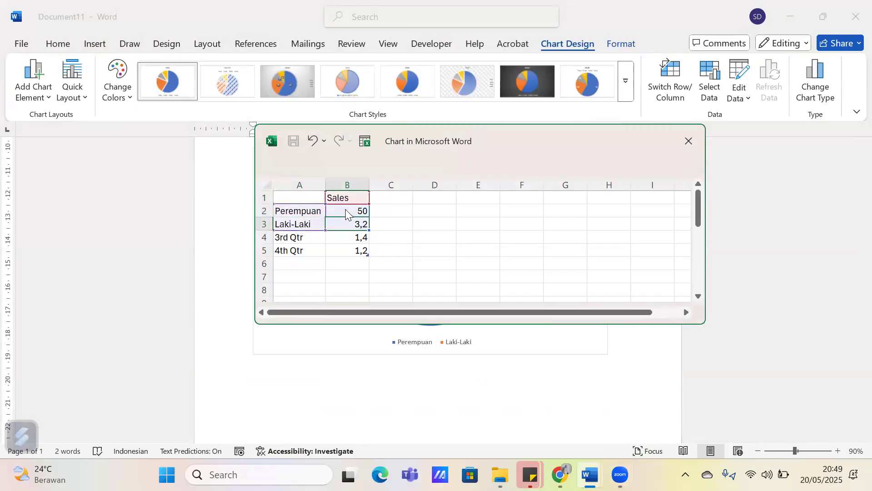
{"action": "key", "text": "Delete"}
{"action": "type", "text": "75"}
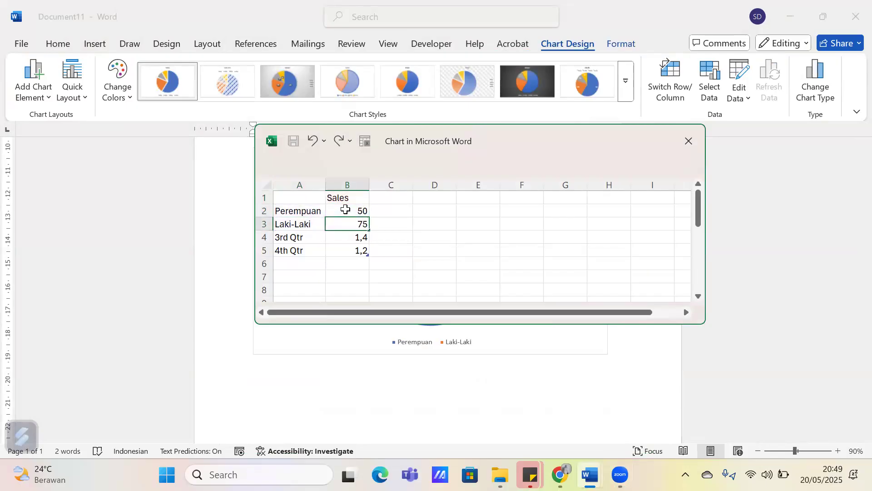
{"action": "key", "text": "Return"}
Rename the chart's data series in cell B1 as "Jumlah Murid"
{"action": "left_click", "coordinate": [347, 199]}
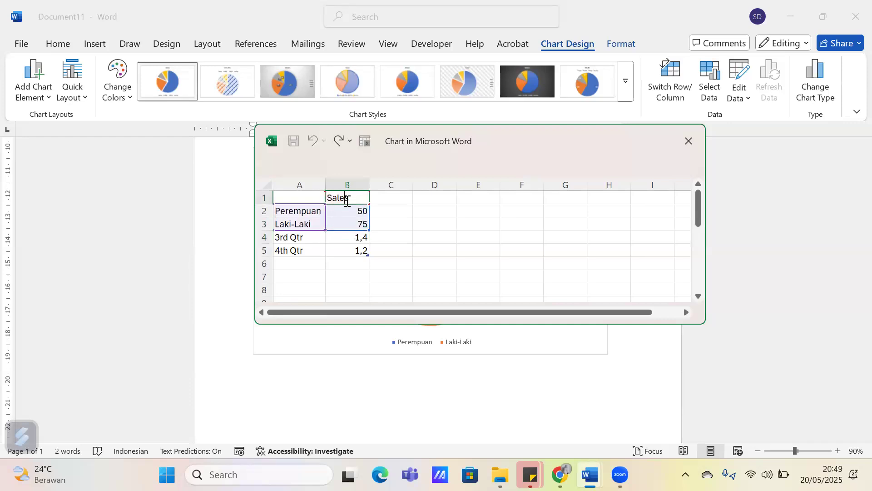
{"action": "key", "text": "BackSpace"}
{"action": "type", "text": "Jumlah j"}
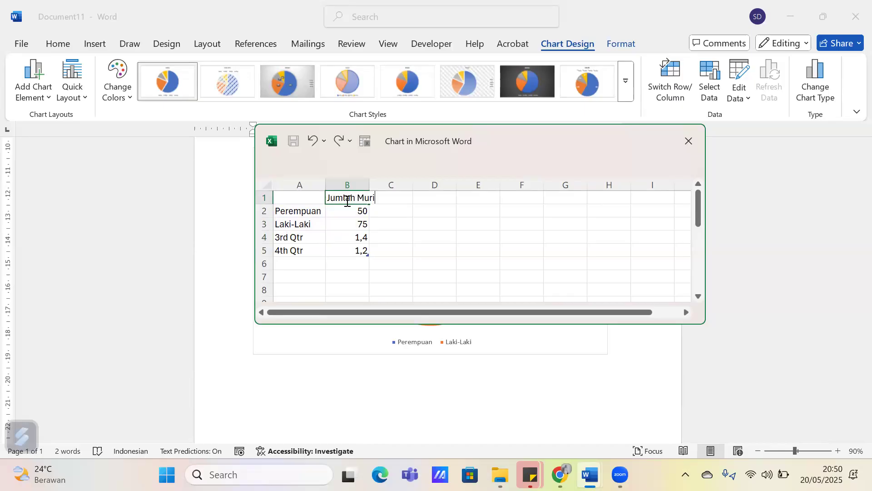
Clear the unused "3rd Qtr" and "4th Qtr" entries in cells A4 to B5 and close the chart's data sheet
{"action": "left_click_drag", "start_coordinate": [316, 236], "coordinate": [348, 249]}
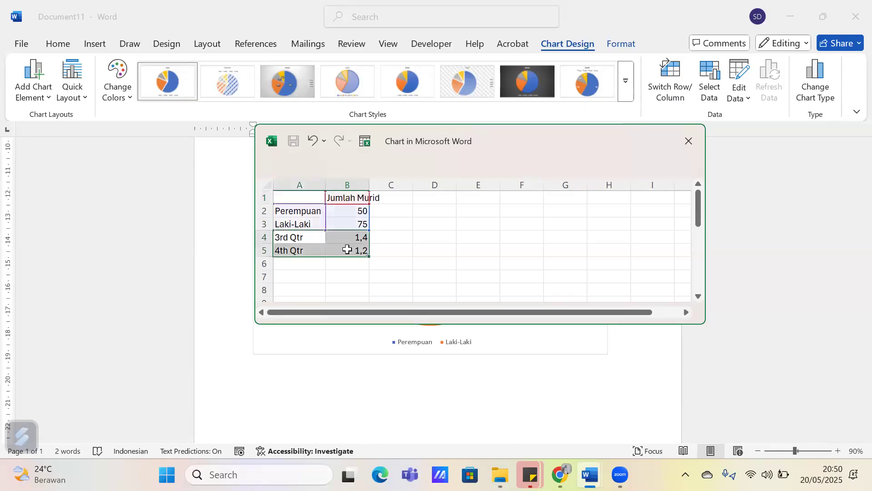
{"action": "key", "text": "Delete"}
{"action": "left_click", "coordinate": [688, 141]}
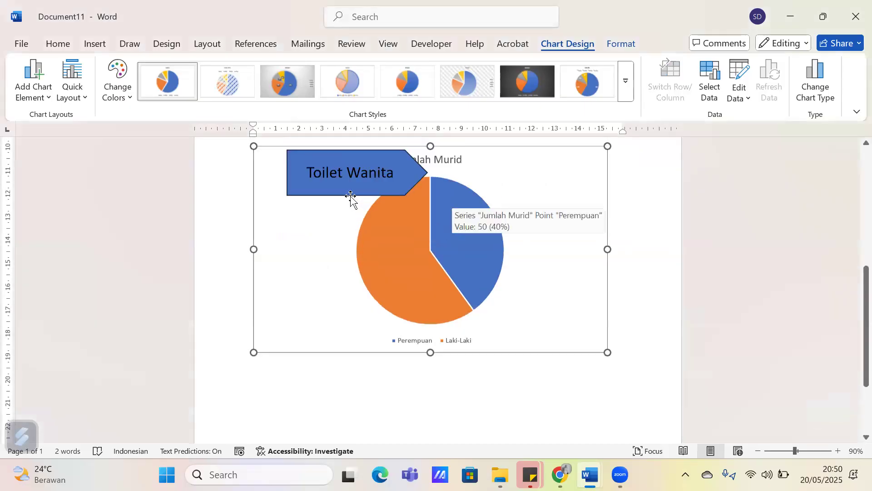
Delete the "Toilet Wanita" arrow shape that overlaps the pie chart
{"action": "left_click", "coordinate": [352, 196]}
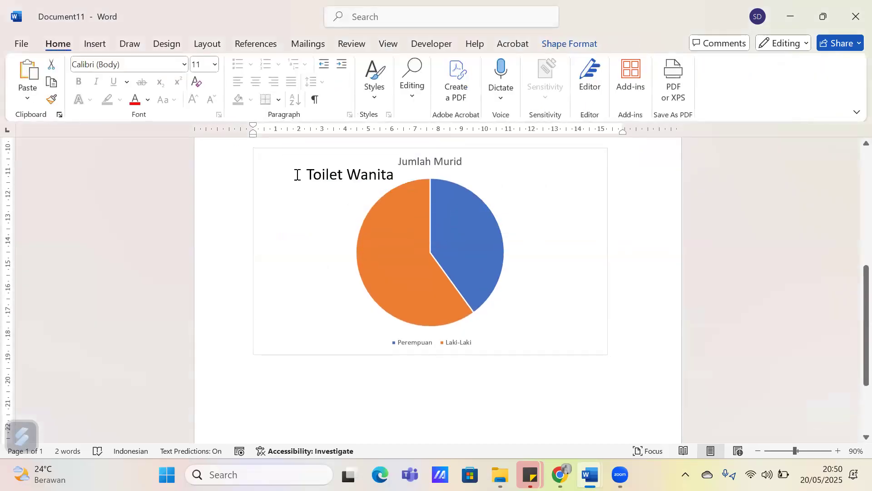
{"action": "left_click", "coordinate": [325, 183]}
{"action": "key", "text": "Delete"}
{"action": "scroll", "coordinate": [457, 236], "scroll_direction": "down", "scroll_amount": 1}
{"action": "scroll", "coordinate": [454, 234], "scroll_direction": "up", "scroll_amount": 1}
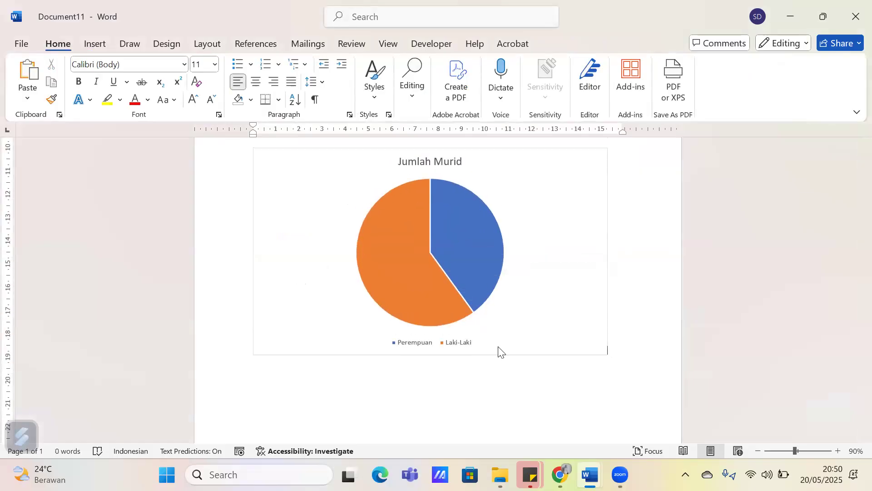
Select the "Jumlah Murid" pie chart for editing
{"action": "left_click", "coordinate": [477, 238]}
{"action": "left_click", "coordinate": [444, 253]}
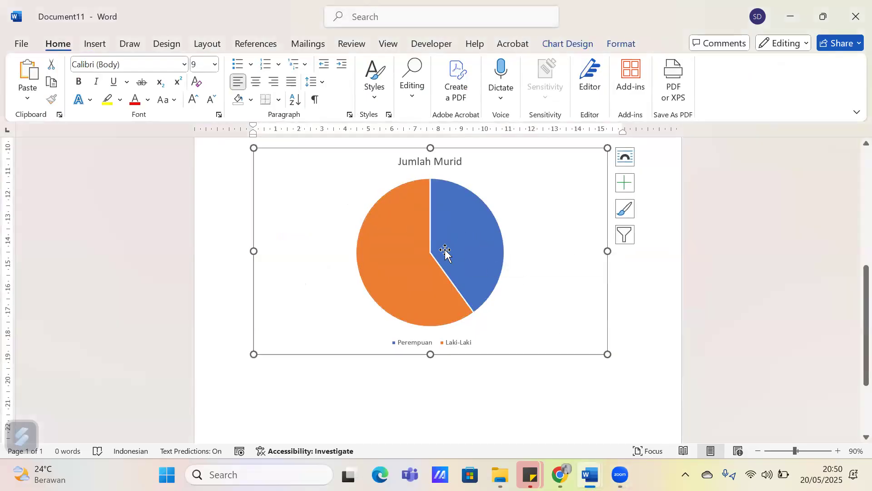
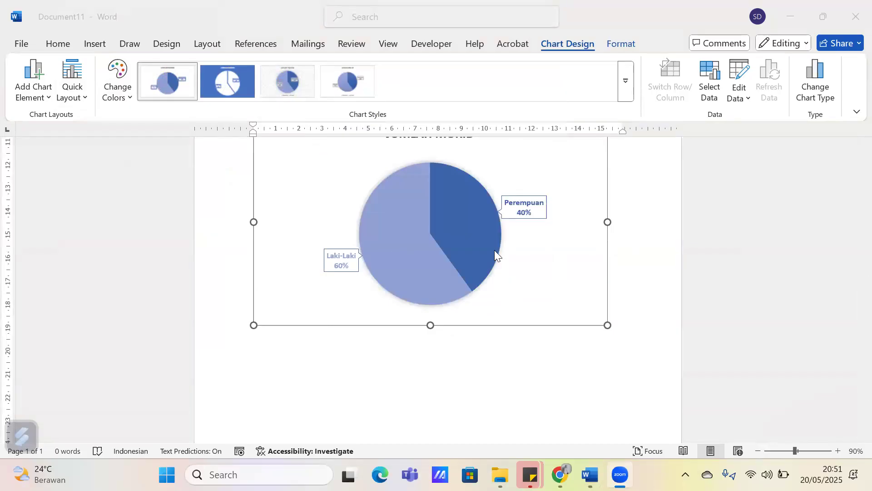
Hide the ruler in Document11 and show it again
{"action": "scroll", "coordinate": [495, 250], "scroll_direction": "up", "scroll_amount": 2}
{"action": "left_click_drag", "start_coordinate": [253, 126], "coordinate": [324, 142]}
{"action": "mouse_move", "coordinate": [234, 146]}
{"action": "left_mouse_down"}
{"action": "mouse_move", "coordinate": [276, 148]}
{"action": "mouse_move", "coordinate": [253, 148]}
{"action": "left_mouse_up"}
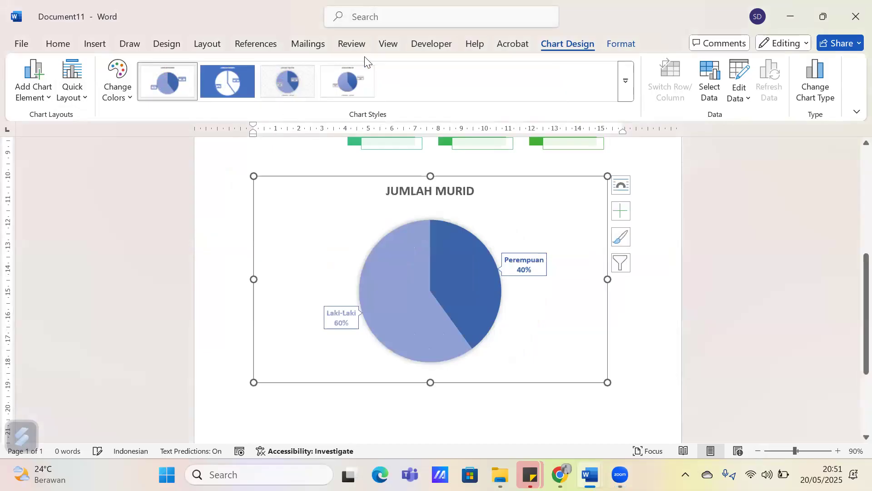
{"action": "left_click", "coordinate": [384, 45]}
{"action": "left_click", "coordinate": [329, 66]}
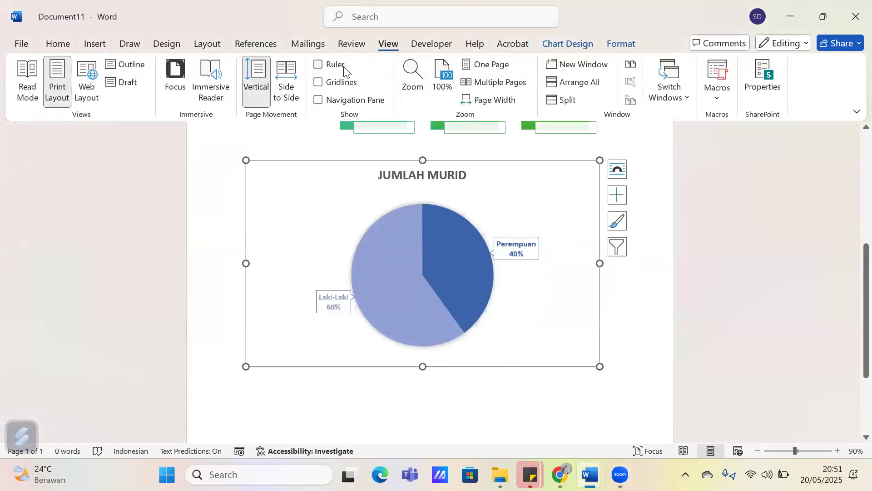
{"action": "left_click", "coordinate": [340, 66]}
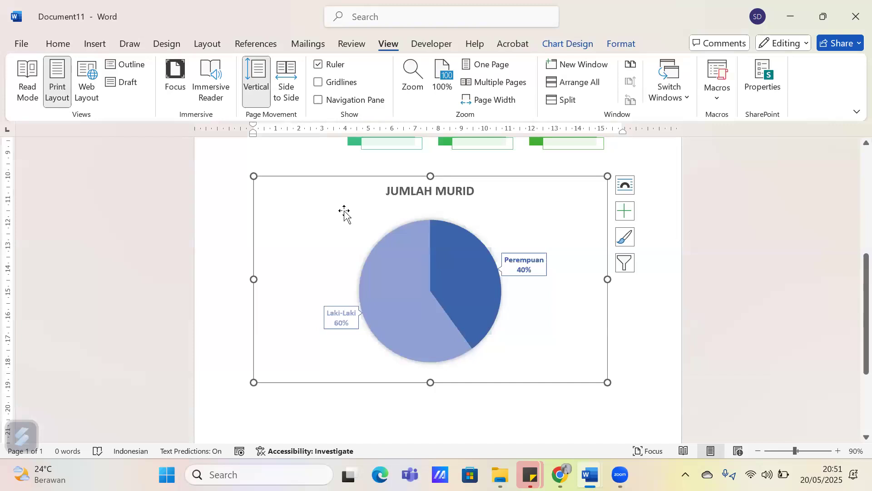
Switch to the Bab III 20052025 document and increase the first-line indent of the paragraph starting "Bab ini menyajikan" to align with the heading text
{"action": "scroll", "coordinate": [345, 212], "scroll_direction": "up", "scroll_amount": 3}
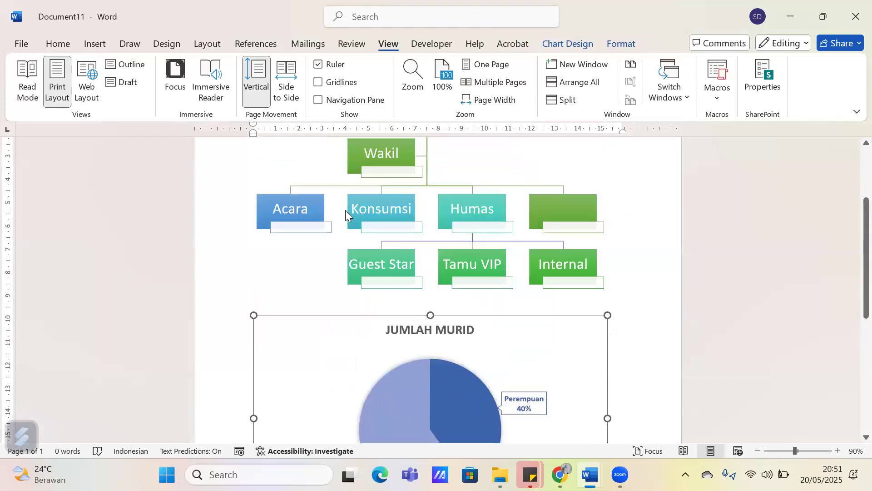
{"action": "scroll", "coordinate": [295, 176], "scroll_direction": "up", "scroll_amount": 1}
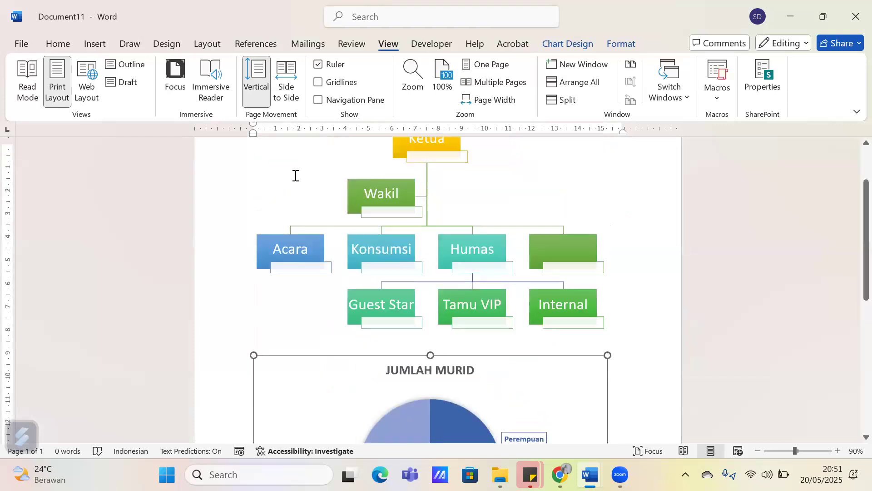
{"action": "scroll", "coordinate": [296, 175], "scroll_direction": "up", "scroll_amount": 2}
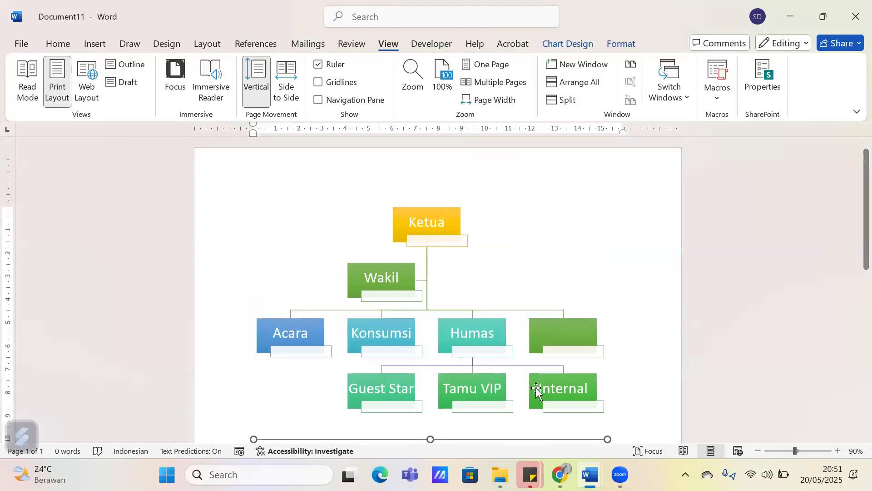
{"action": "mouse_move", "coordinate": [591, 475]}
{"action": "left_click", "coordinate": [709, 416]}
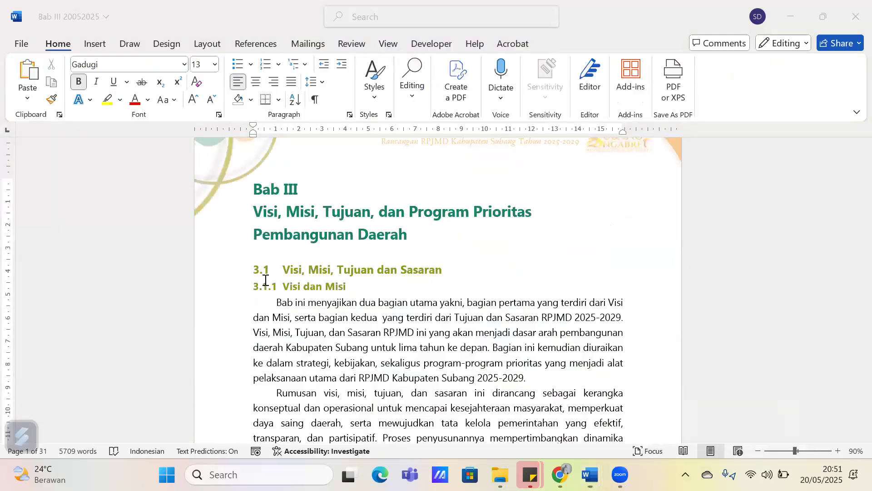
{"action": "scroll", "coordinate": [274, 252], "scroll_direction": "down", "scroll_amount": 1}
{"action": "left_click", "coordinate": [276, 246]}
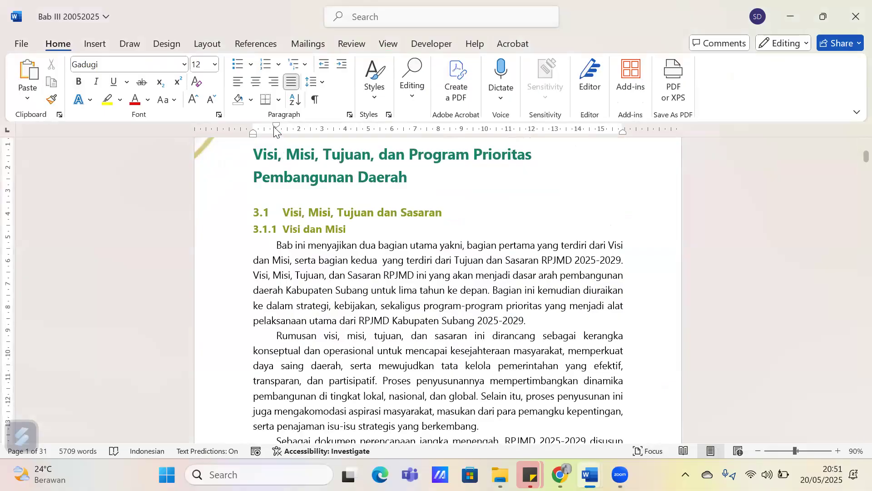
{"action": "left_click_drag", "start_coordinate": [275, 130], "coordinate": [282, 130]}
Increase the first-line indent of the paragraph starting "Rumusan visi" to match the paragraph above it
{"action": "left_click", "coordinate": [353, 231]}
{"action": "left_click", "coordinate": [289, 228], "text": "shift"}
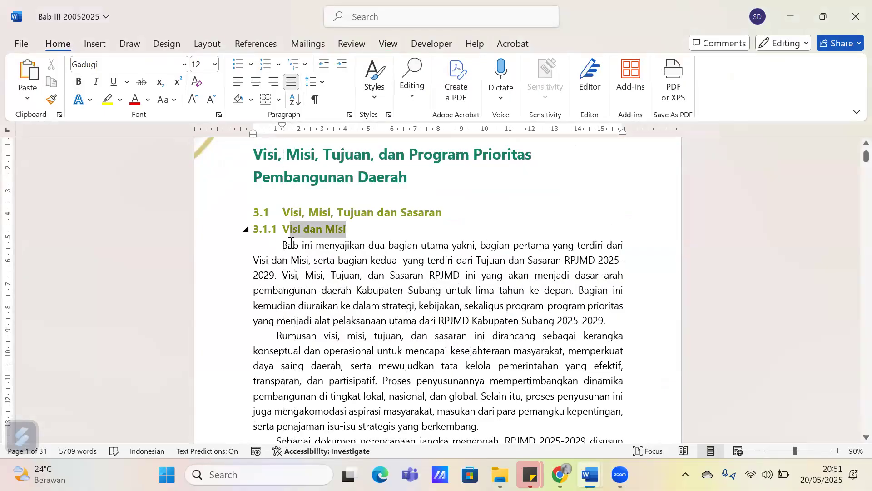
{"action": "left_click", "coordinate": [287, 234]}
{"action": "left_click", "coordinate": [283, 245]}
{"action": "left_click", "coordinate": [276, 335]}
{"action": "left_click_drag", "start_coordinate": [277, 126], "coordinate": [280, 124]}
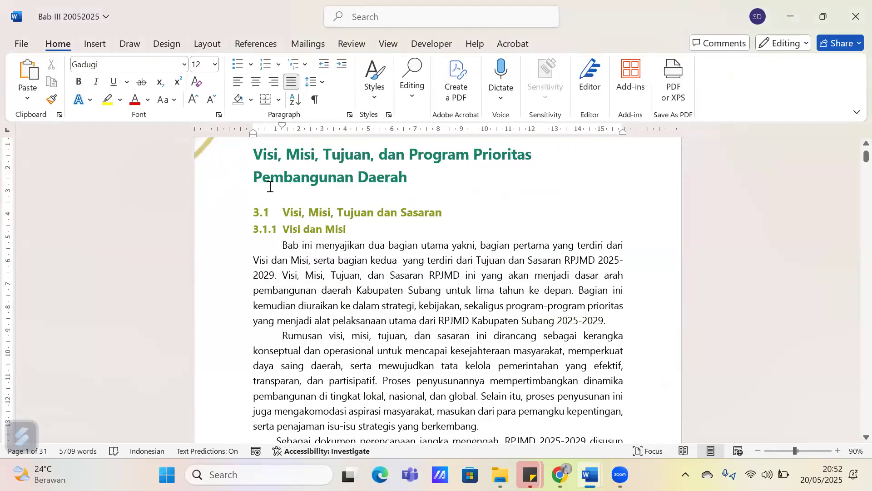
Hide the ruler in the Bab III document and turn it back on
{"action": "left_click", "coordinate": [353, 43]}
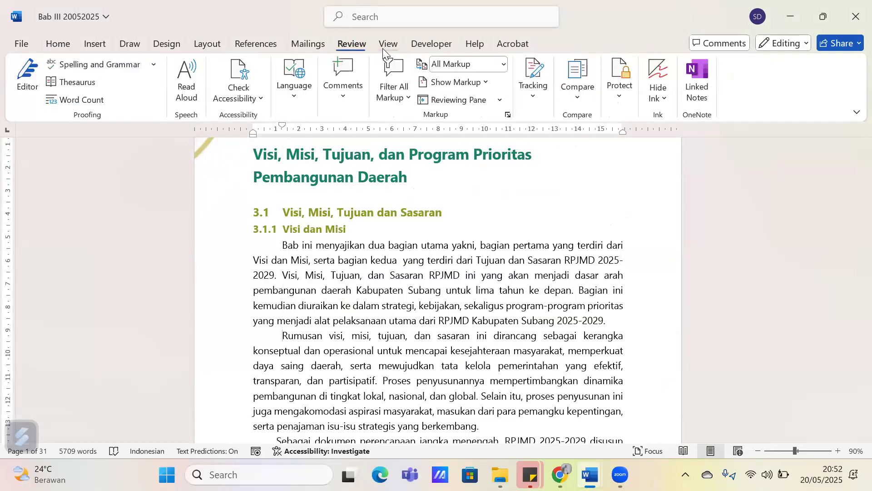
{"action": "left_click", "coordinate": [388, 43]}
{"action": "left_click", "coordinate": [318, 64]}
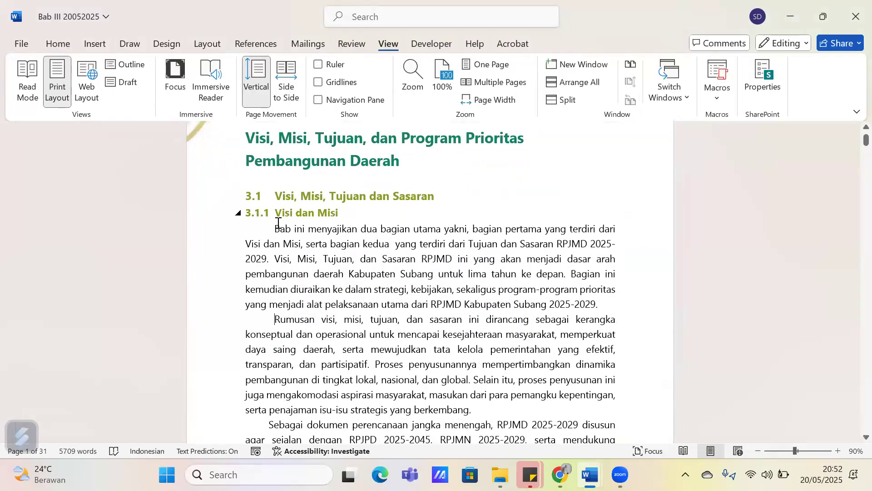
{"action": "left_click", "coordinate": [276, 195]}
{"action": "left_click", "coordinate": [323, 68]}
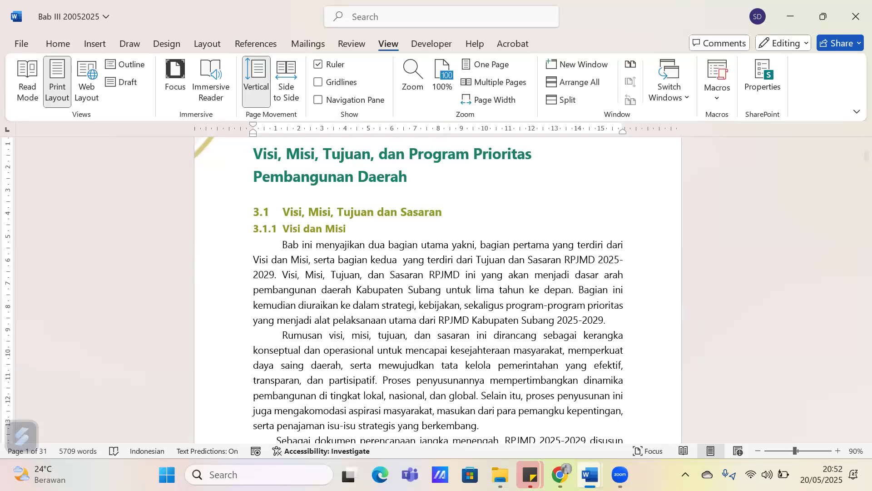
Switch to Document11 and add blank lines after the "Jumlah Murid" pie chart
{"action": "mouse_move", "coordinate": [590, 474]}
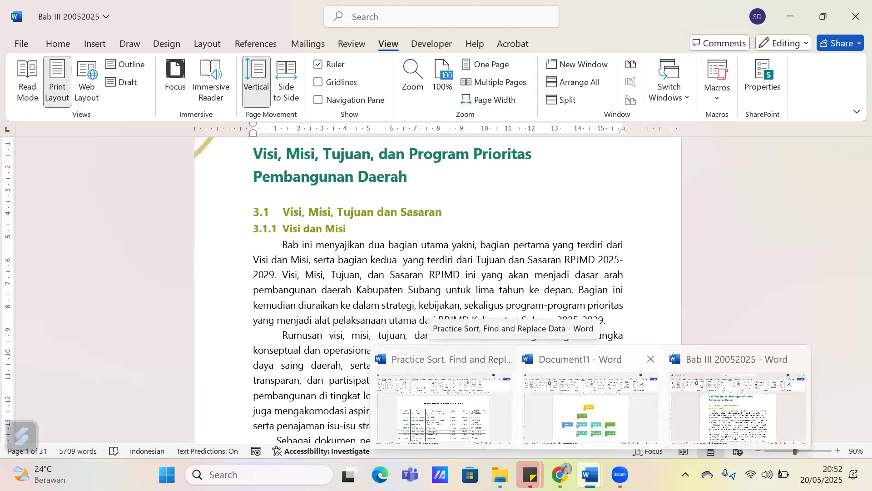
{"action": "left_click", "coordinate": [551, 396]}
{"action": "scroll", "coordinate": [423, 313], "scroll_direction": "down", "scroll_amount": 5}
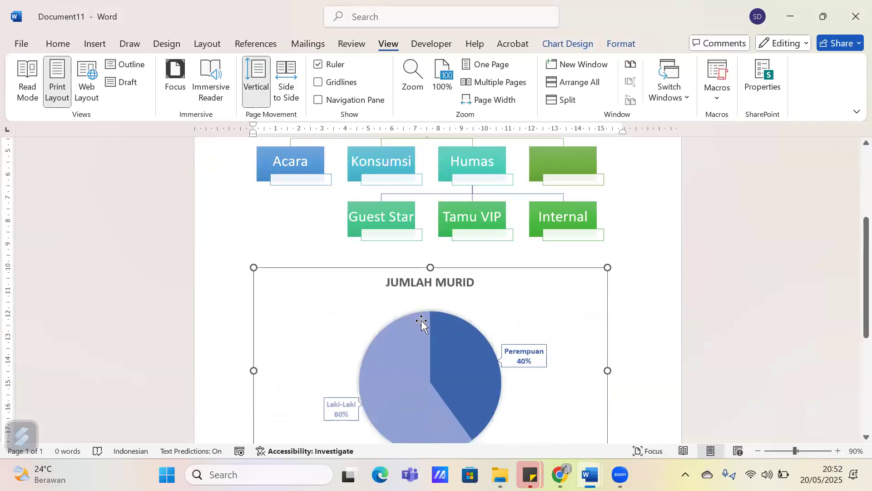
{"action": "scroll", "coordinate": [416, 318], "scroll_direction": "down", "scroll_amount": 5}
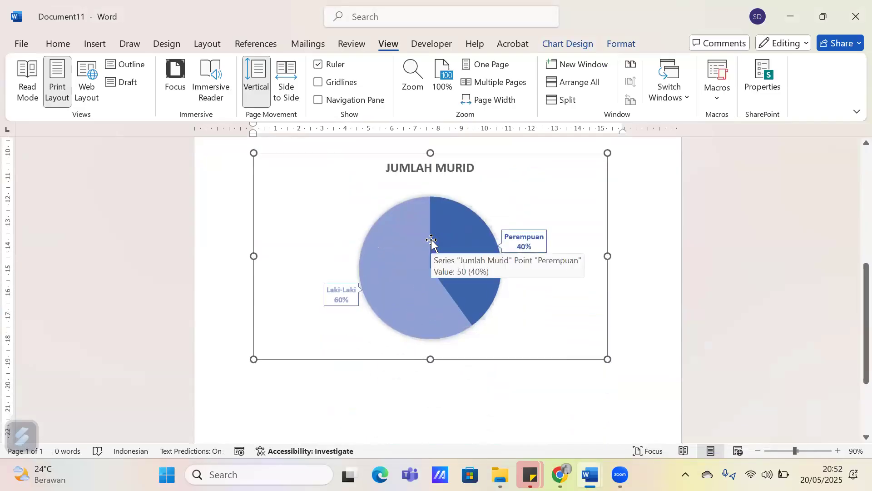
{"action": "left_click", "coordinate": [292, 369]}
{"action": "left_click", "coordinate": [614, 354]}
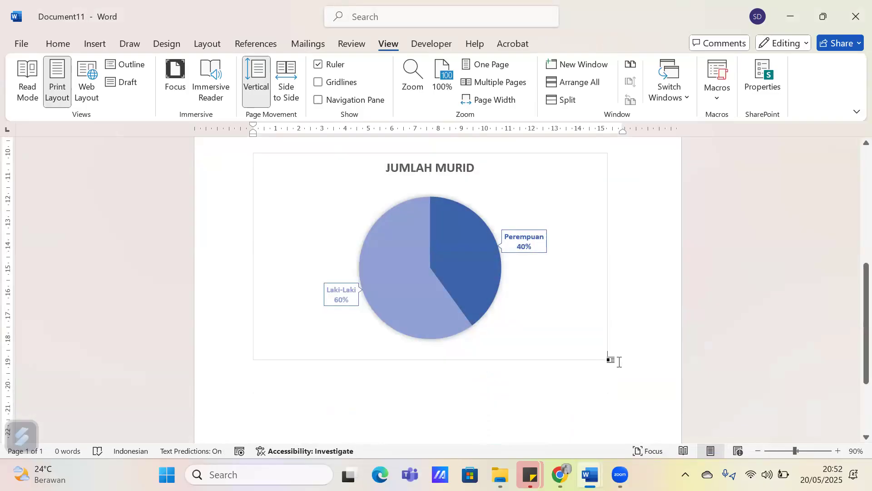
{"action": "left_click", "coordinate": [425, 44]}
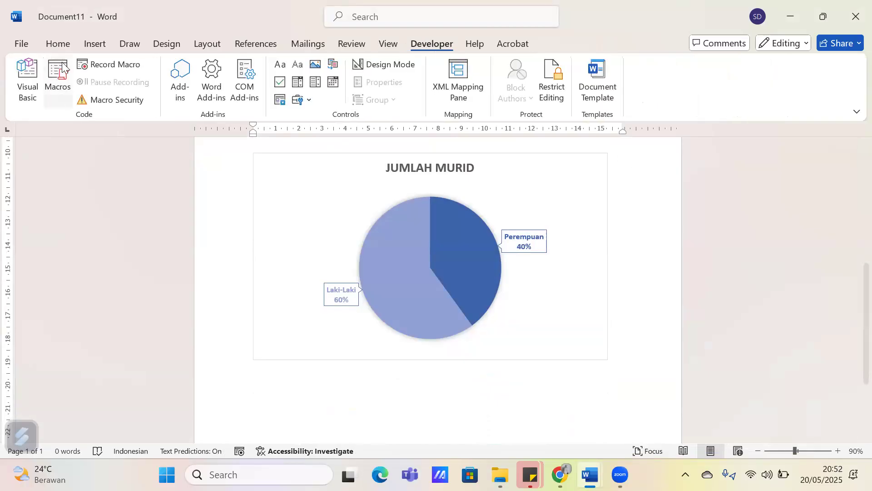
{"action": "left_click", "coordinate": [58, 44]}
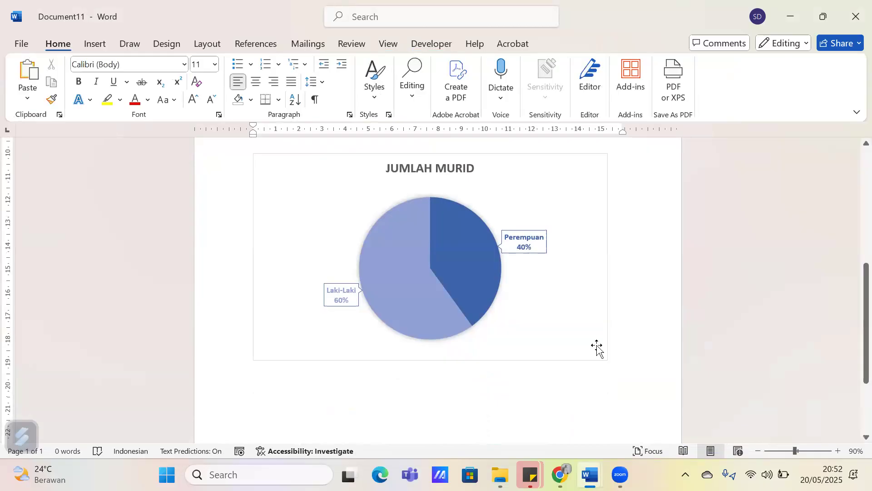
{"action": "key", "text": "Return"}
{"action": "key", "text": "Return"}
{"action": "key", "text": "Return"}
{"action": "key", "text": "Return"}
{"action": "key", "text": "Return"}
{"action": "key", "text": "Return"}
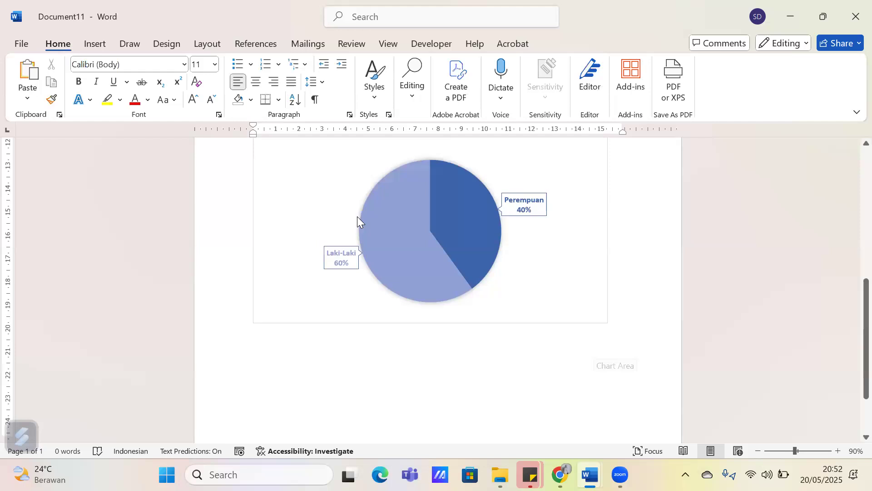
{"action": "scroll", "coordinate": [357, 216], "scroll_direction": "down", "scroll_amount": 1}
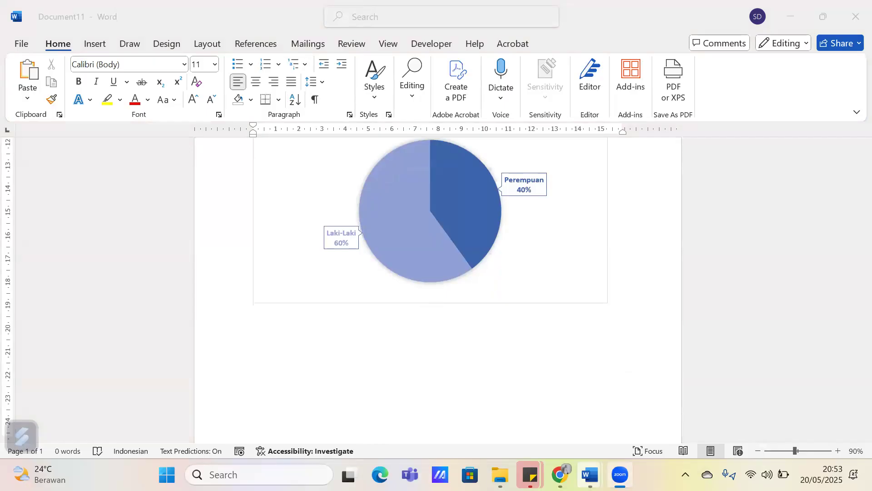
Switch to the Practice Sort, Find and Replace Data document, open the sort settings for the PPDB table and clear the second sort key
{"action": "mouse_move", "coordinate": [590, 475]}
{"action": "left_click", "coordinate": [439, 400]}
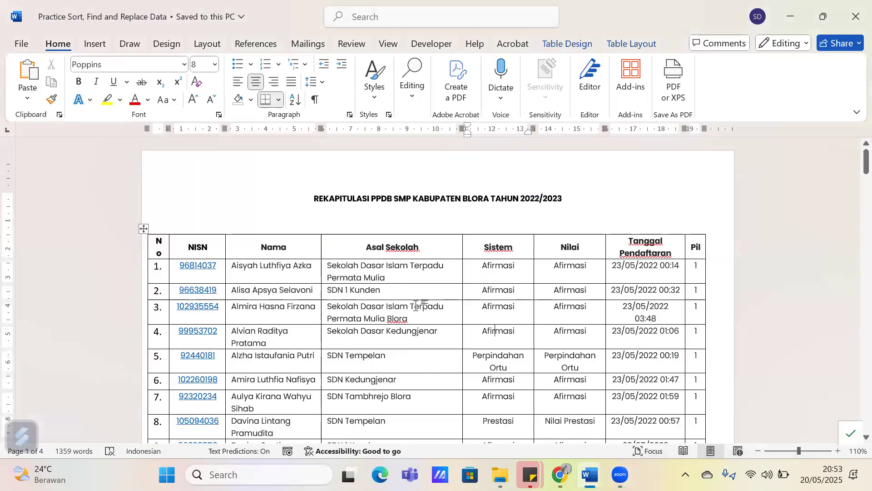
{"action": "scroll", "coordinate": [418, 307], "scroll_direction": "down", "scroll_amount": 1}
{"action": "left_click", "coordinate": [619, 38]}
{"action": "left_click", "coordinate": [670, 77]}
{"action": "left_click_drag", "start_coordinate": [352, 95], "coordinate": [408, 112]}
{"action": "left_click", "coordinate": [324, 141]}
{"action": "left_click_drag", "start_coordinate": [314, 196], "coordinate": [271, 189]}
{"action": "key", "text": "BackSpace"}
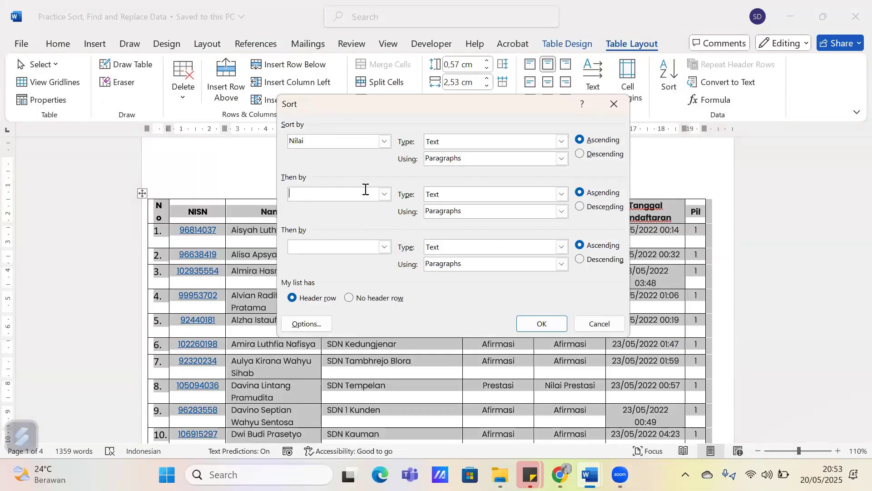
{"action": "left_click", "coordinate": [384, 194]}
{"action": "left_click", "coordinate": [327, 140]}
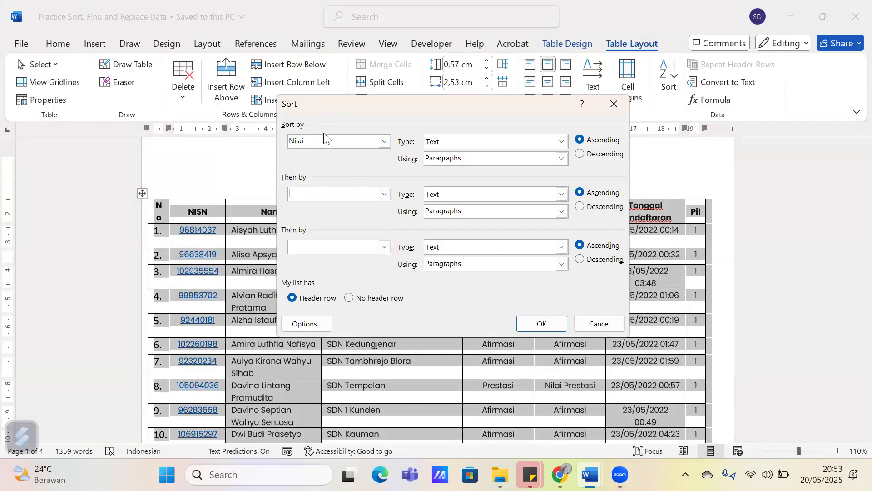
Set the table's primary sort key to the Nama column
{"action": "left_click", "coordinate": [385, 141]}
{"action": "left_click", "coordinate": [359, 167]}
{"action": "left_click", "coordinate": [385, 141]}
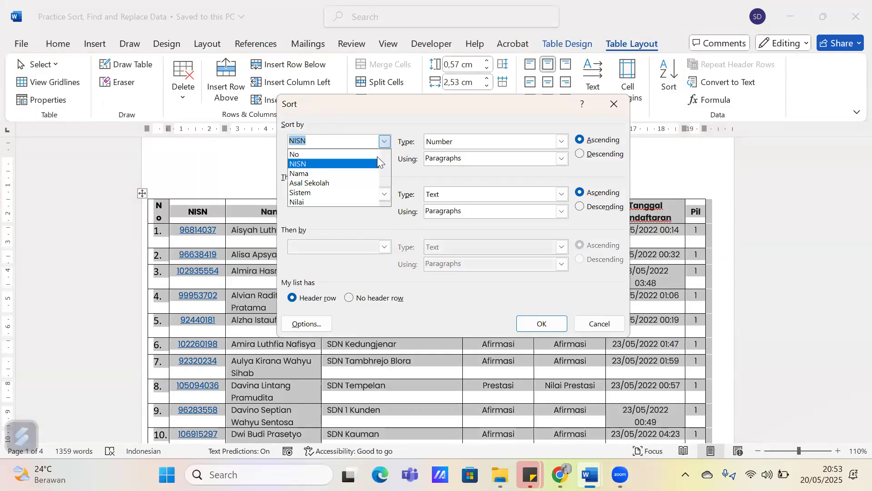
{"action": "left_click", "coordinate": [374, 174]}
Set Asal Sekolah as the second sort key and Nilai as the third sort key
{"action": "left_click", "coordinate": [385, 195]}
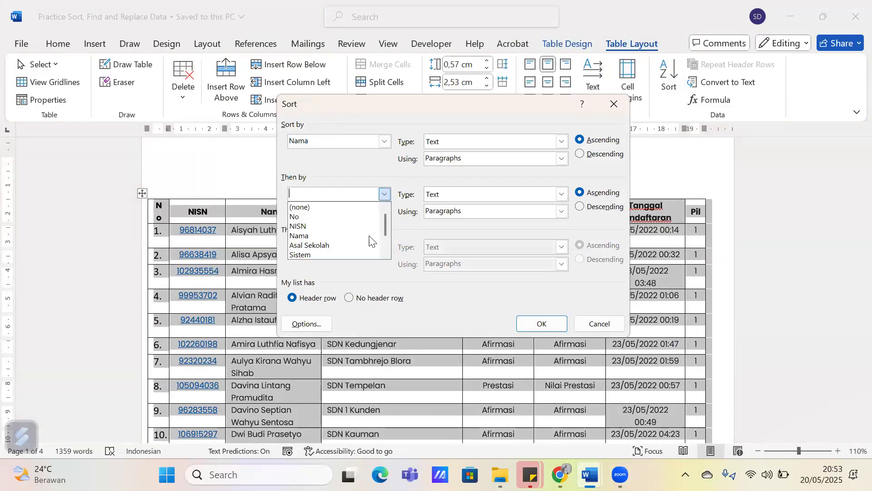
{"action": "left_click", "coordinate": [363, 247]}
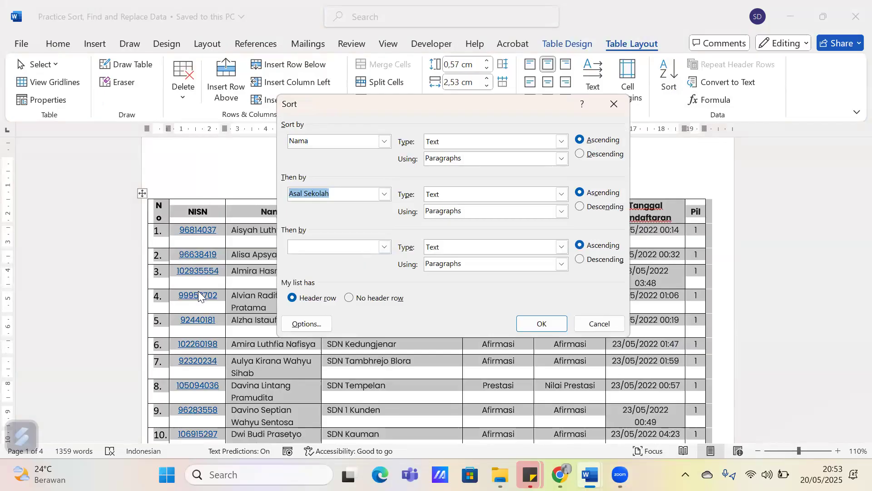
{"action": "left_click", "coordinate": [385, 247]}
{"action": "left_click", "coordinate": [371, 283]}
{"action": "left_click", "coordinate": [385, 247]}
{"action": "scroll", "coordinate": [359, 308], "scroll_direction": "down", "scroll_amount": 1}
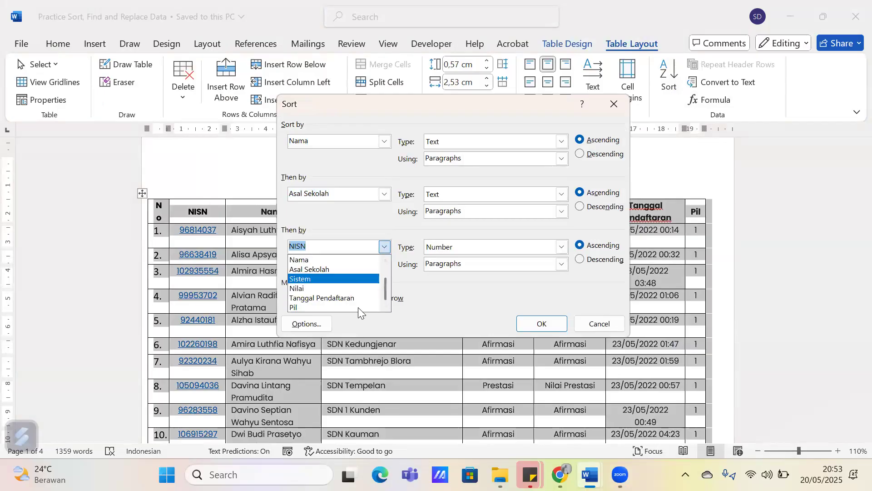
{"action": "left_click", "coordinate": [337, 289]}
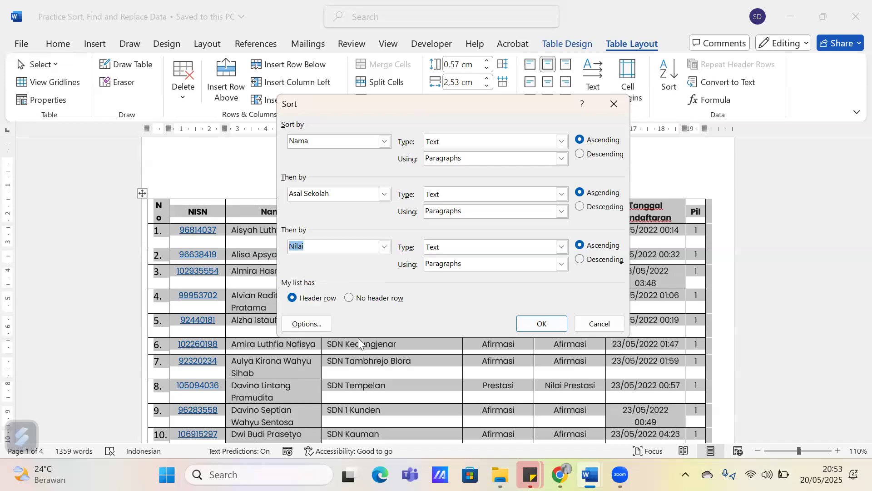
Clear the second and third sort keys and sort the table by Nama as text in ascending order
{"action": "key", "text": "BackSpace"}
{"action": "left_click", "coordinate": [359, 200]}
{"action": "key", "text": "BackSpace"}
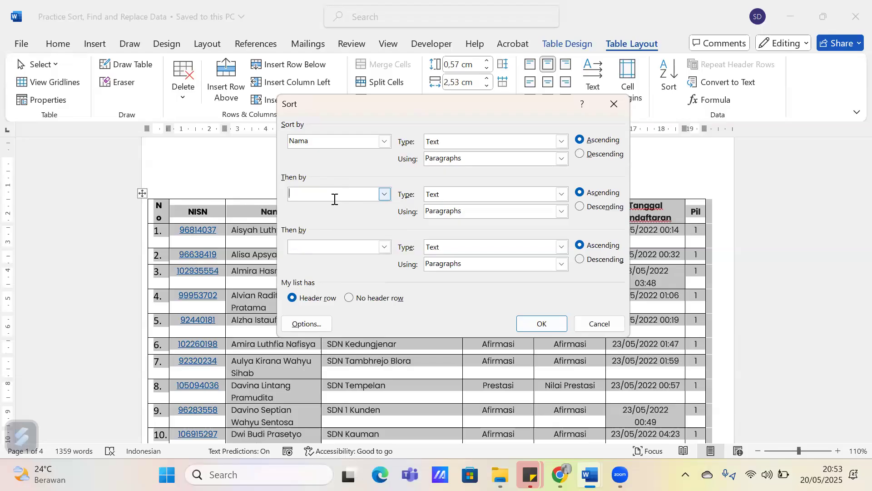
{"action": "left_click", "coordinate": [536, 323]}
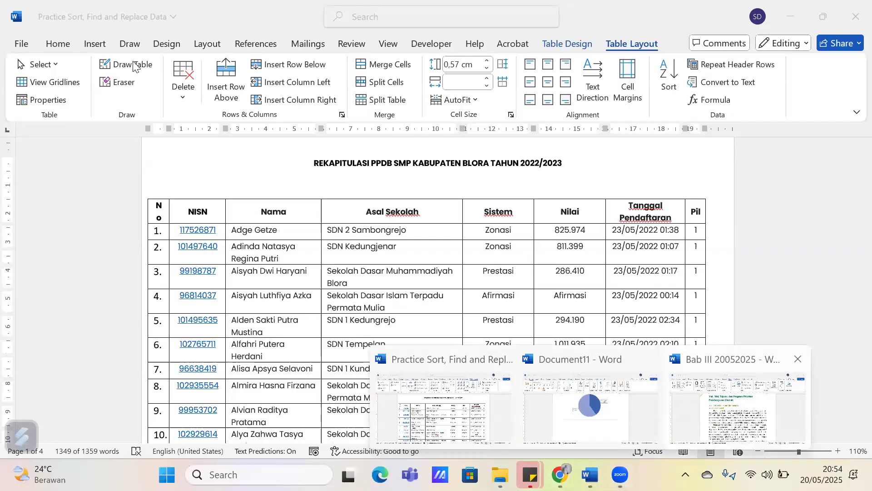
Switch to the Bab III 20052025 document and open the bullet style choices
{"action": "left_click", "coordinate": [81, 44]}
{"action": "scroll", "coordinate": [85, 349], "scroll_direction": "down", "scroll_amount": 1}
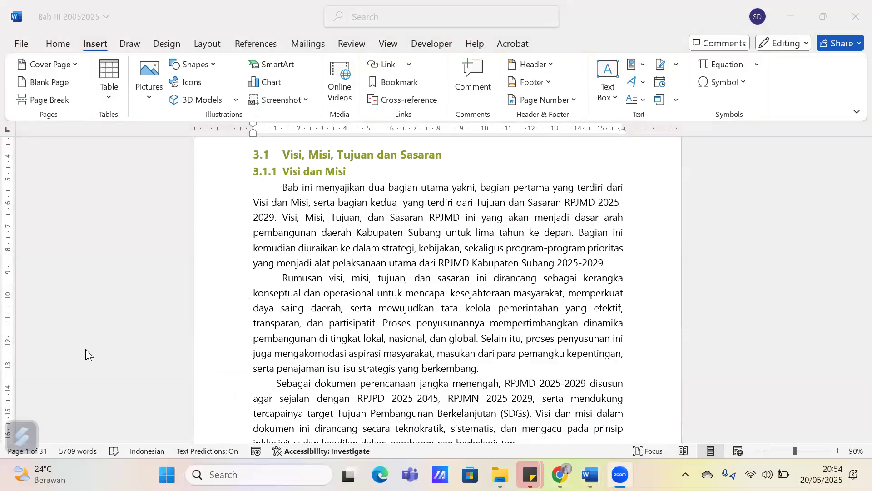
{"action": "scroll", "coordinate": [86, 353], "scroll_direction": "up", "scroll_amount": 1}
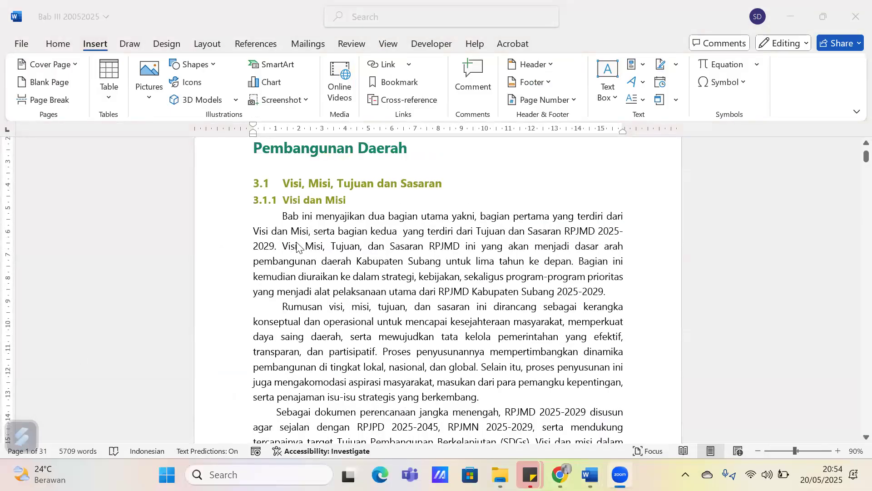
{"action": "left_click", "coordinate": [54, 44]}
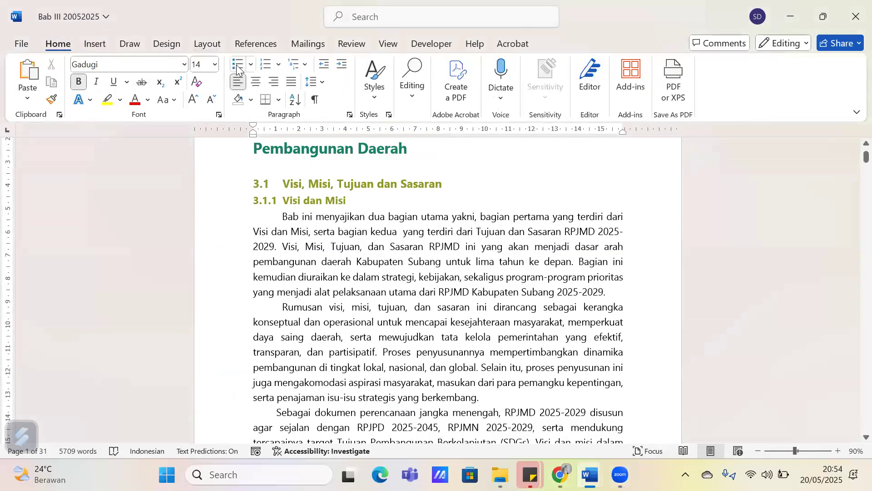
{"action": "left_click", "coordinate": [249, 67]}
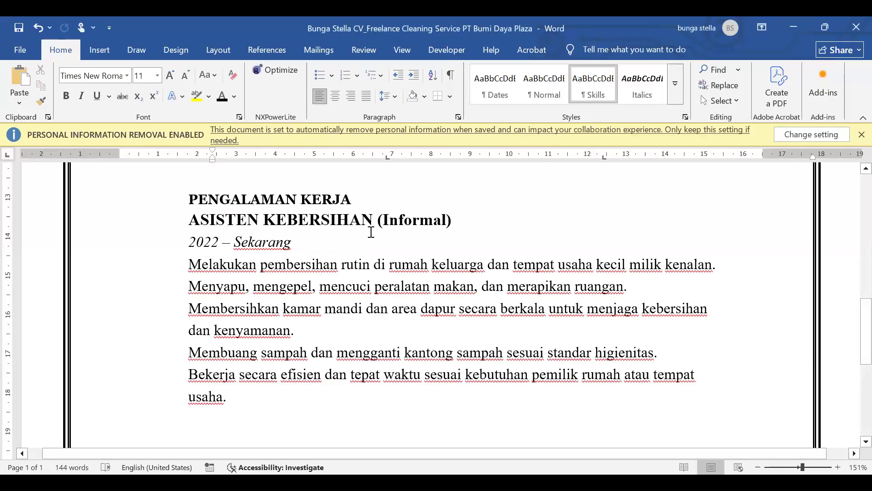
Try to bullet the task lines under ASISTEN KEBERSIHAN (Informal) in the CV document, starting from the Melakukan line
{"action": "left_click", "coordinate": [274, 338]}
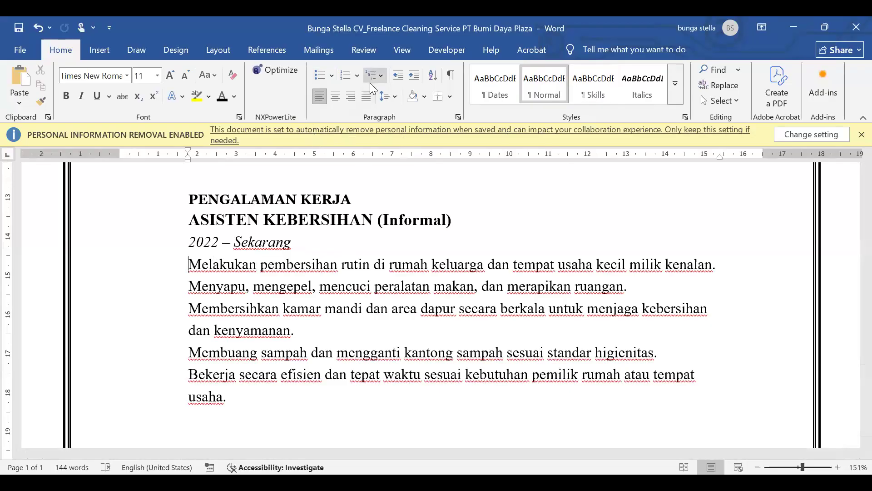
{"action": "left_click", "coordinate": [319, 78]}
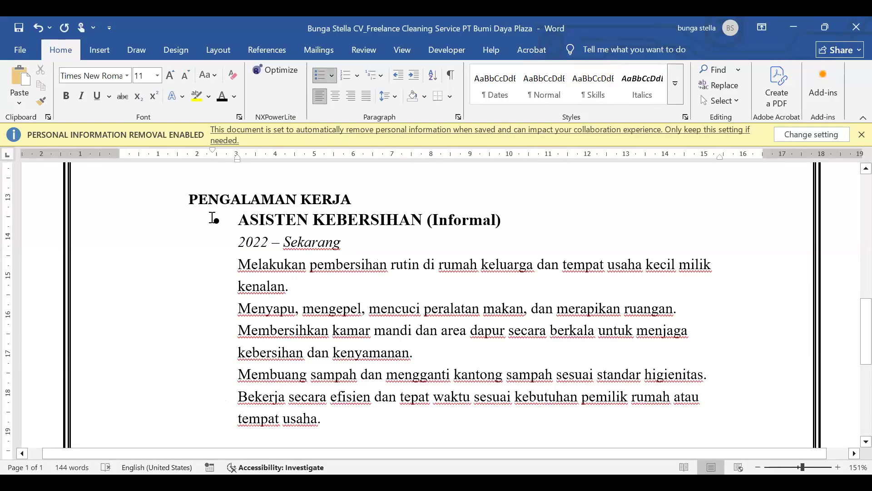
{"action": "left_click", "coordinate": [237, 266]}
{"action": "left_click", "coordinate": [237, 265]}
{"action": "scroll", "coordinate": [93, 176], "scroll_direction": "down", "scroll_amount": 6}
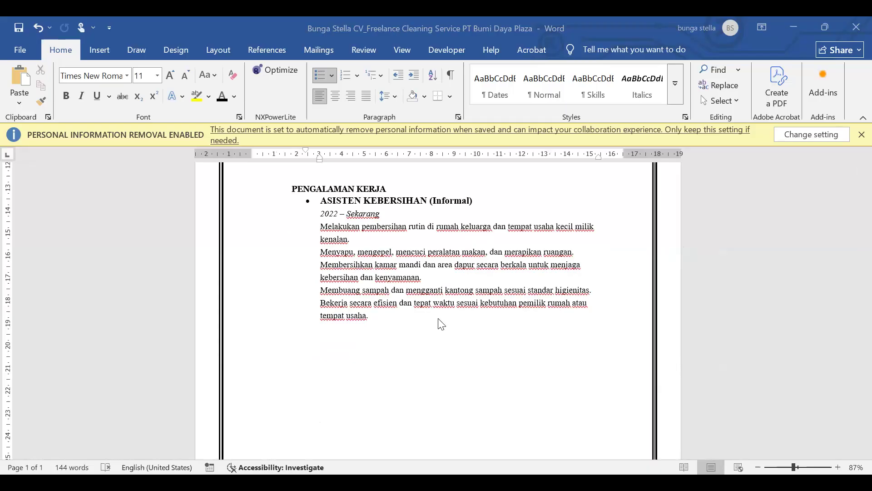
Select the task lines from Melakukan to tempat usaha, remove and reapply their bullets, and undo the last bullet change
{"action": "left_click_drag", "start_coordinate": [321, 226], "coordinate": [392, 357]}
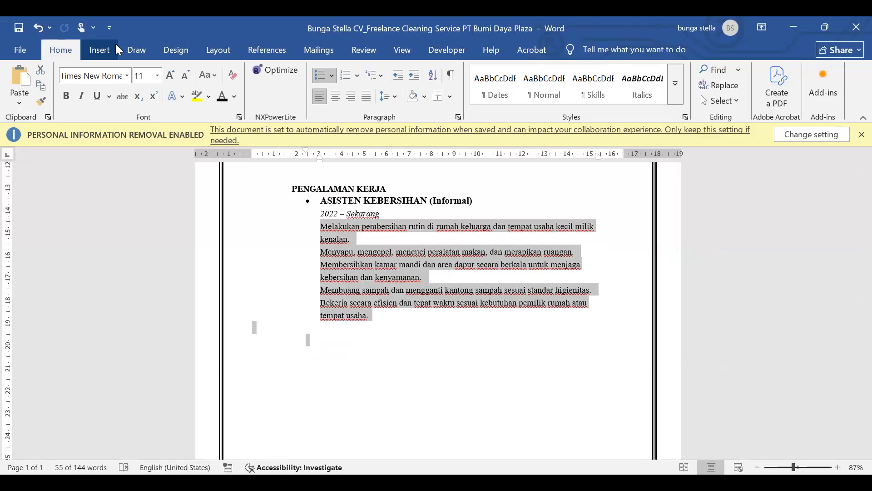
{"action": "left_click", "coordinate": [319, 80]}
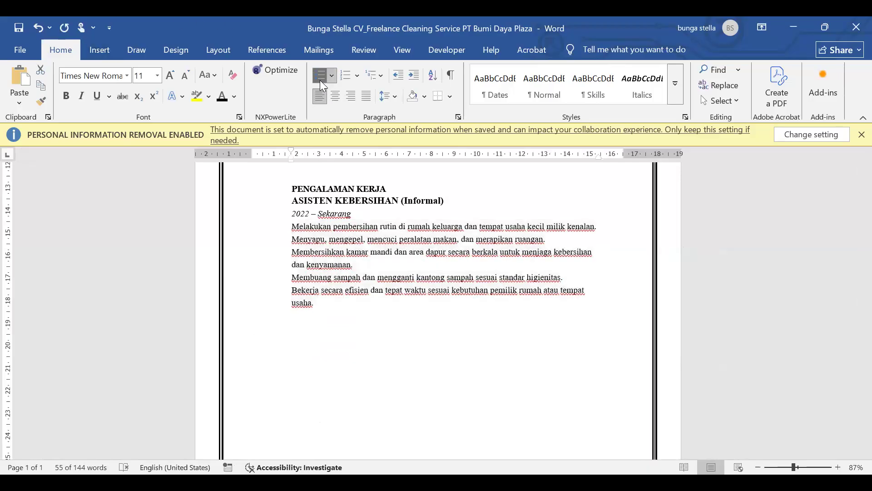
{"action": "left_click", "coordinate": [320, 80]}
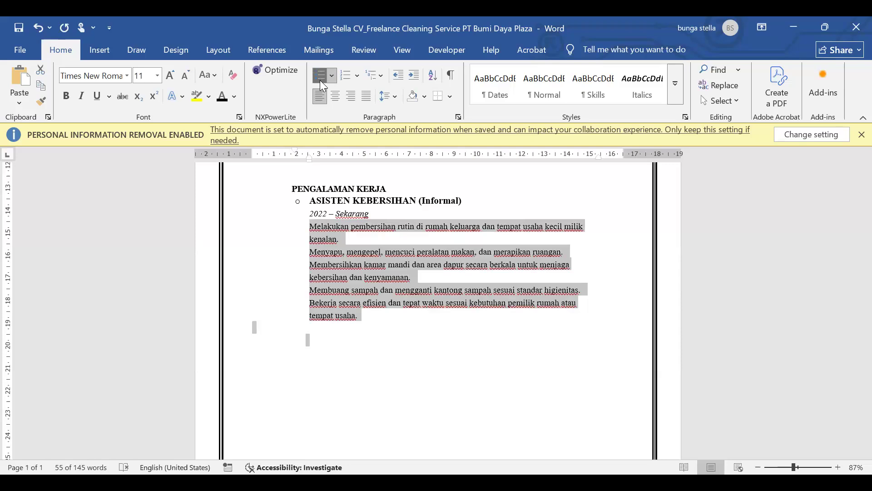
{"action": "left_click", "coordinate": [309, 202]}
{"action": "left_click", "coordinate": [39, 27]}
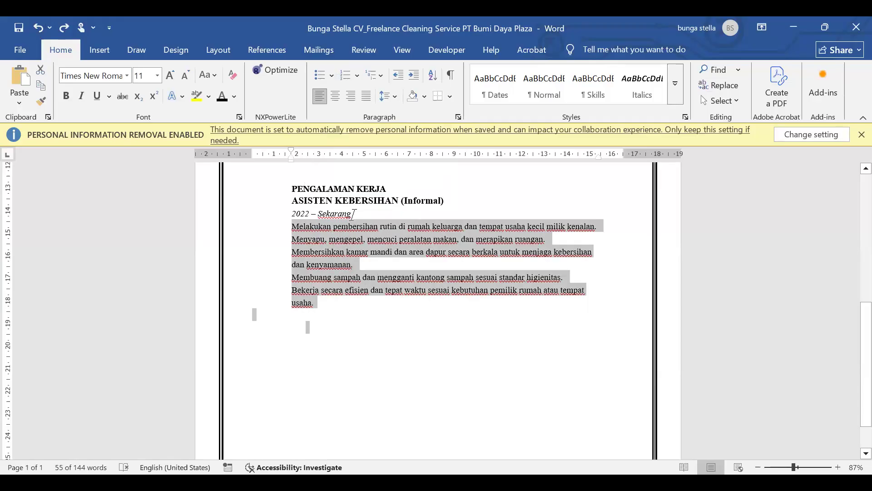
Try to split the 2022 – Sekarang line before Sekarang and rejoin it, removing the stray backslash
{"action": "double_click", "coordinate": [324, 215]}
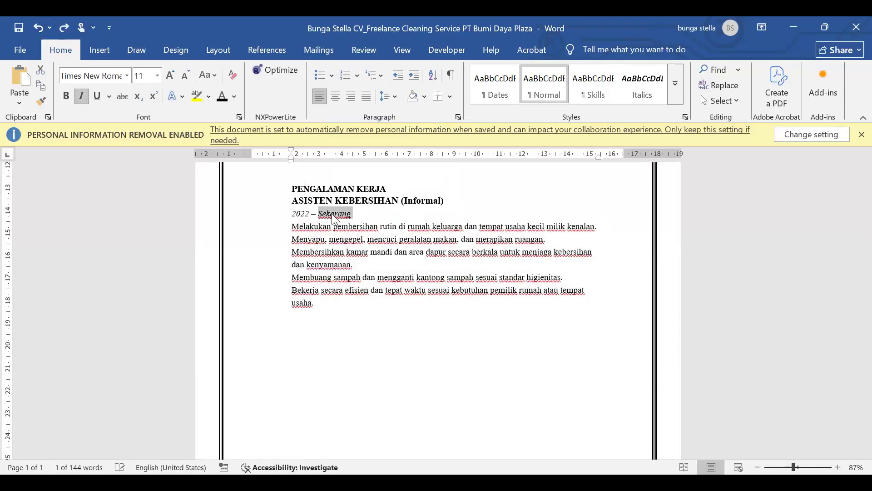
{"action": "key", "text": "Left"}
{"action": "key", "text": "Return"}
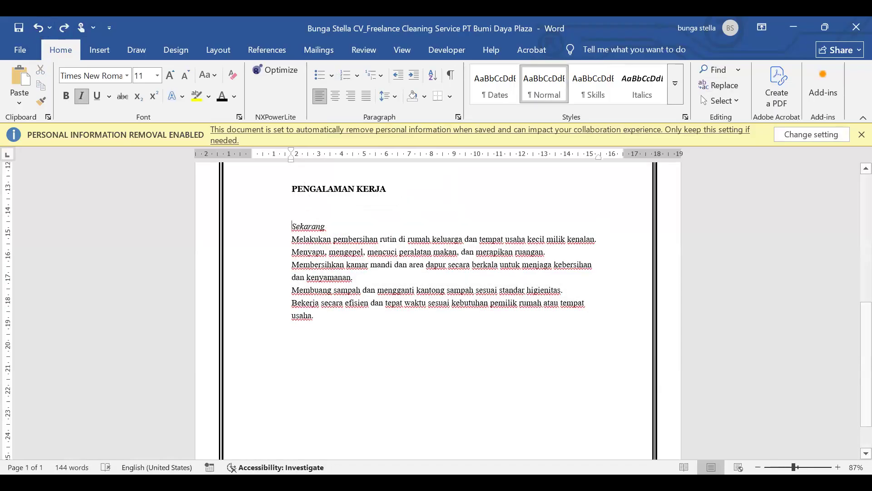
{"action": "key", "text": "ctrl+y"}
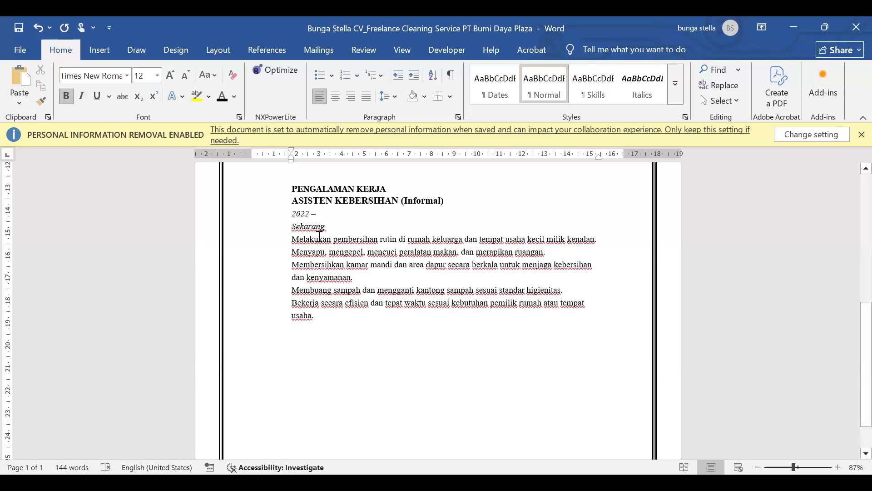
{"action": "type", "text": "\\"}
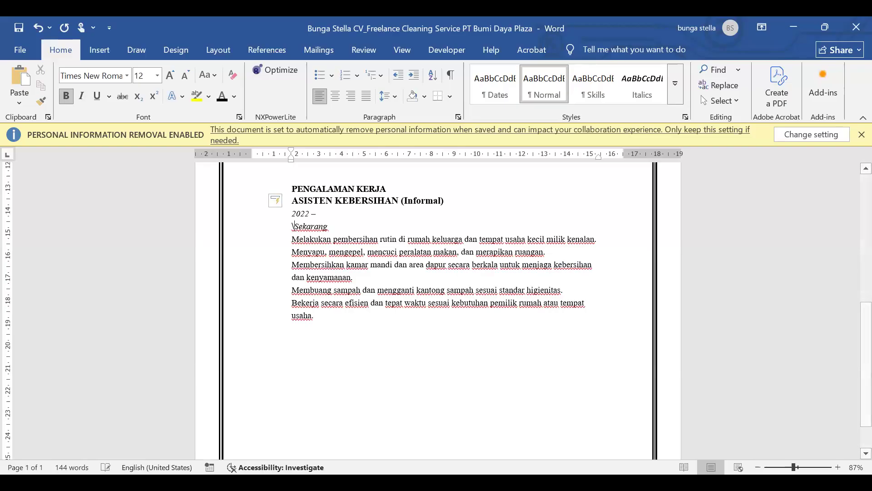
{"action": "key", "text": "BackSpace"}
{"action": "key", "text": "BackSpace"}
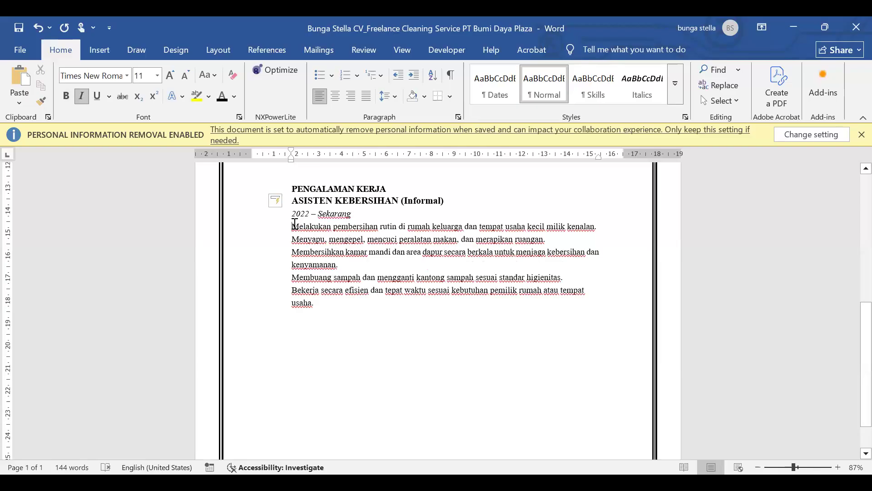
Try different left indents for the work experience block from the Melakukan line and undo the last indent changes
{"action": "left_click", "coordinate": [295, 224]}
{"action": "key", "text": "Tab"}
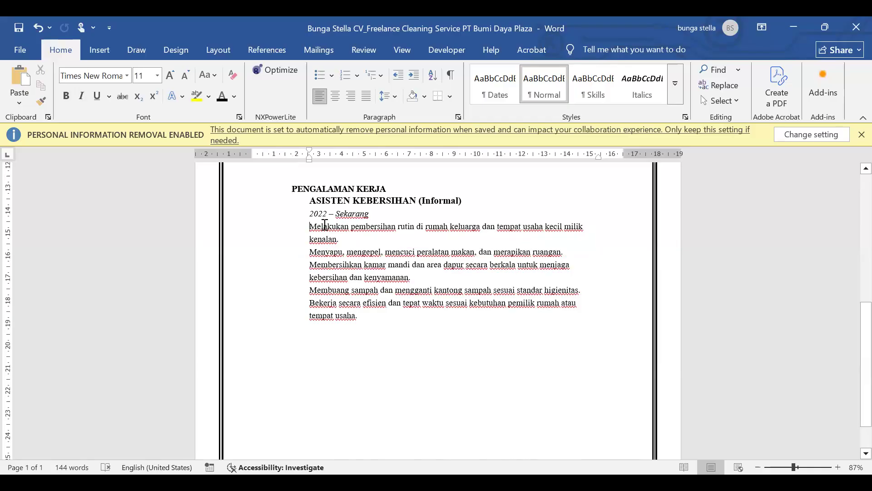
{"action": "left_click", "coordinate": [40, 27]}
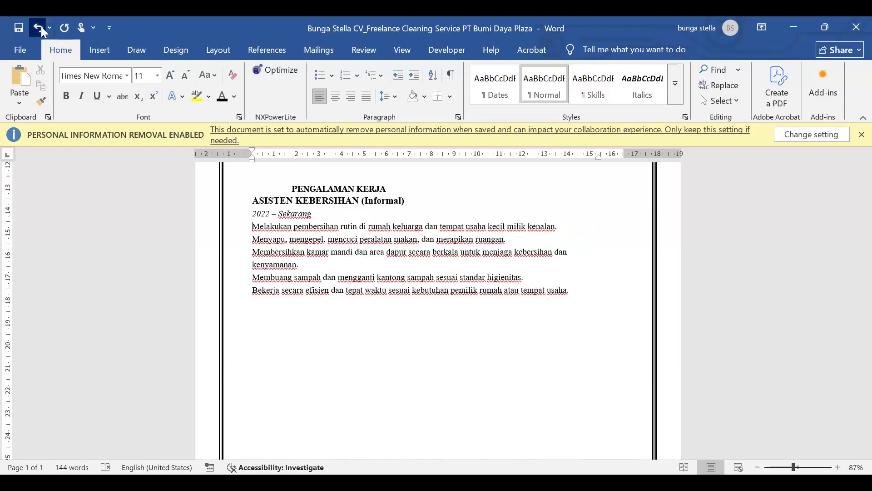
{"action": "left_click", "coordinate": [41, 26]}
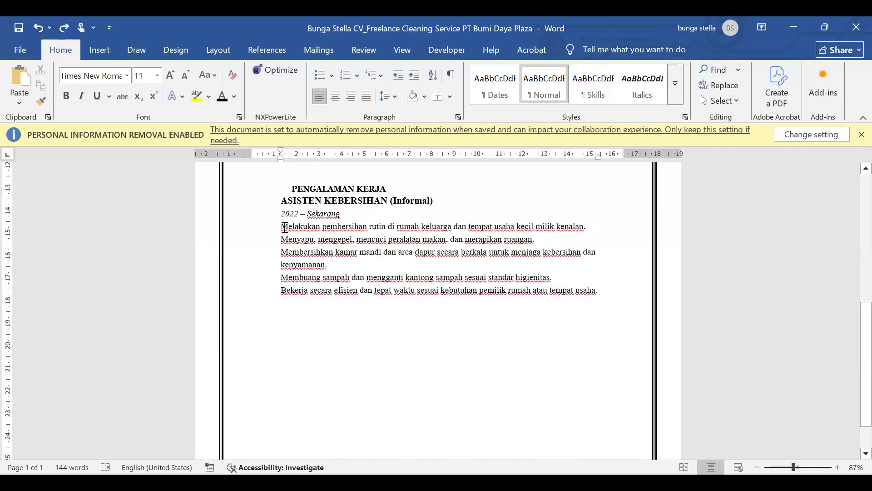
Replace the line break between Sekarang and the Melakukan sentence with a paragraph break, restoring the initial M
{"action": "key", "text": "BackSpace"}
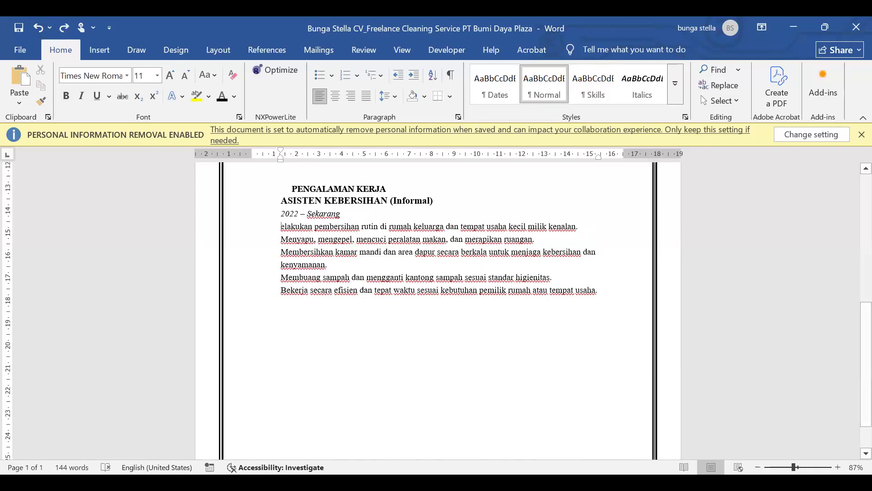
{"action": "key", "text": "BackSpace"}
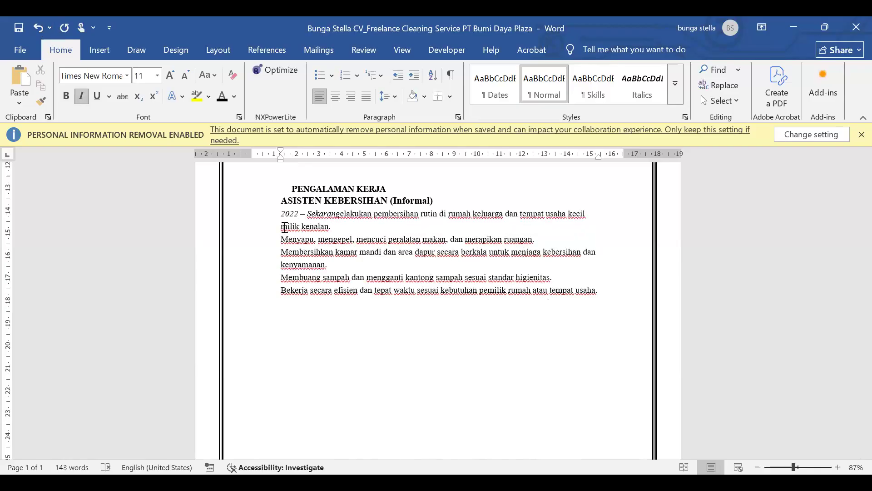
{"action": "key", "text": "Return"}
{"action": "type", "text": "M"}
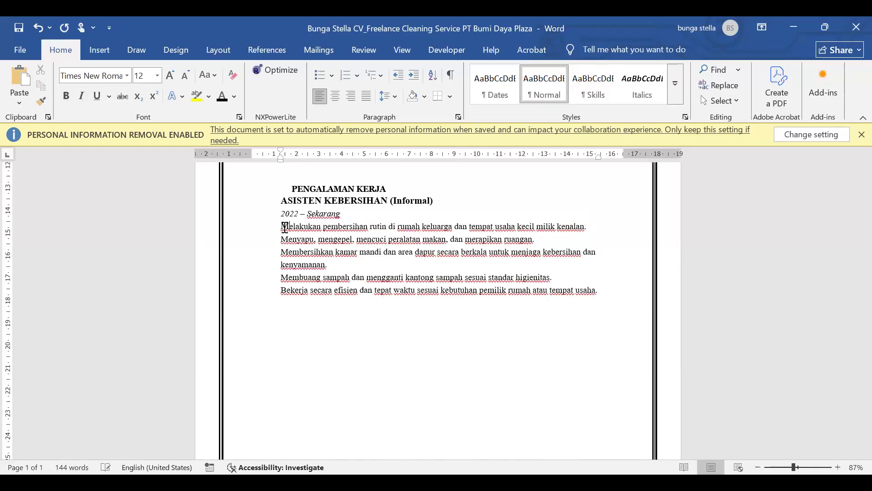
Insert a blank line above the Melakukan sentence, bullet it, and make the Menyapu line its own bulleted paragraph
{"action": "left_click", "coordinate": [284, 228]}
{"action": "key", "text": "Return"}
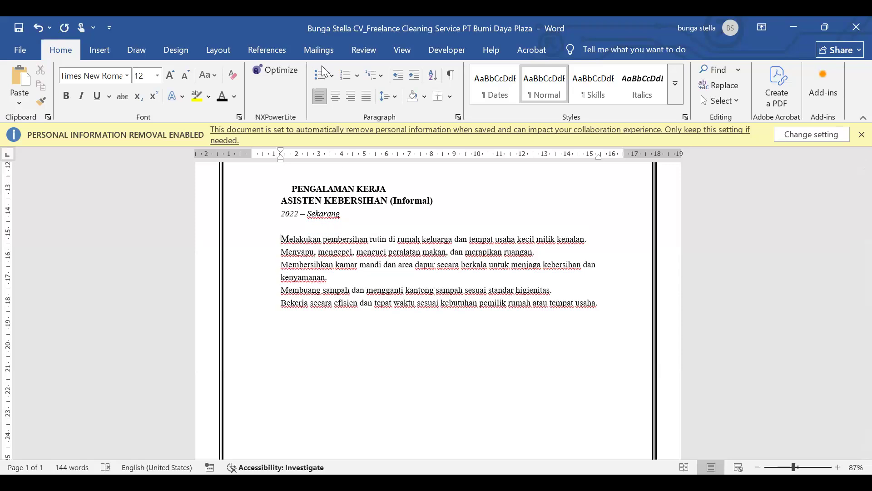
{"action": "left_click", "coordinate": [318, 77]}
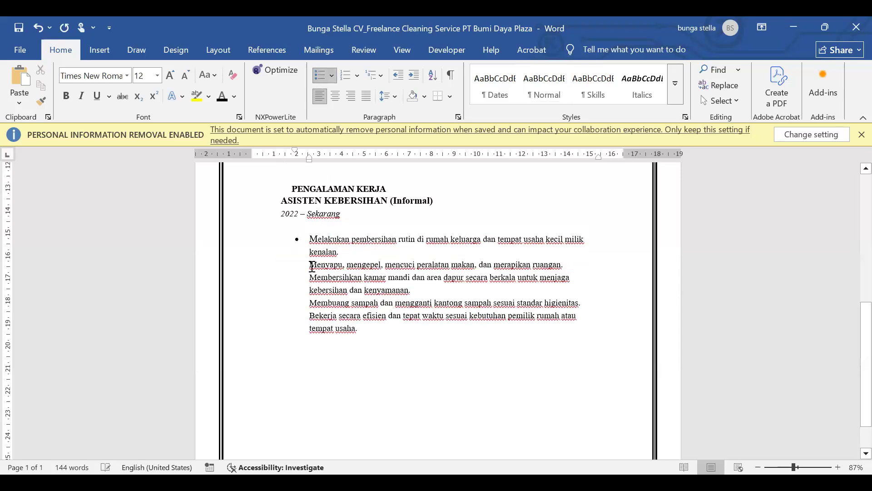
{"action": "key", "text": "BackSpace"}
{"action": "key", "text": "Return"}
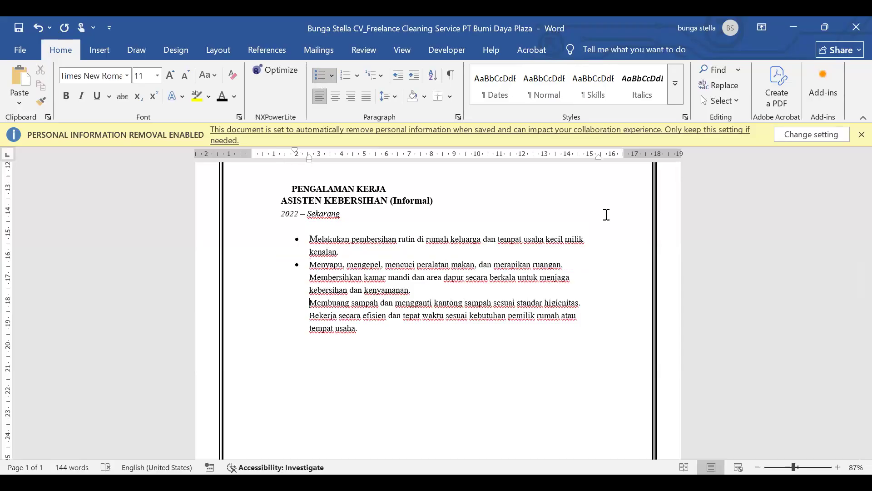
Switch to the Practice Sort, Find and Replace Data document and review the whole table's sort settings with Header row chosen
{"action": "key", "text": "alt+Tab"}
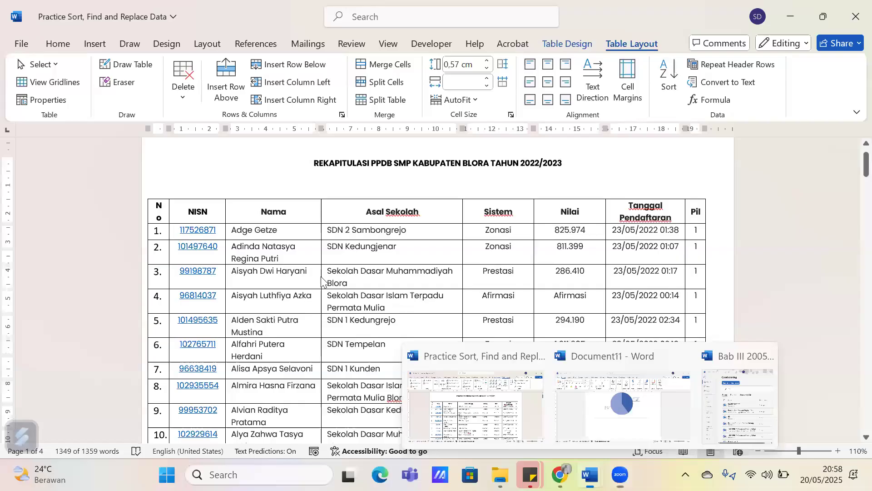
{"action": "left_click", "coordinate": [668, 75]}
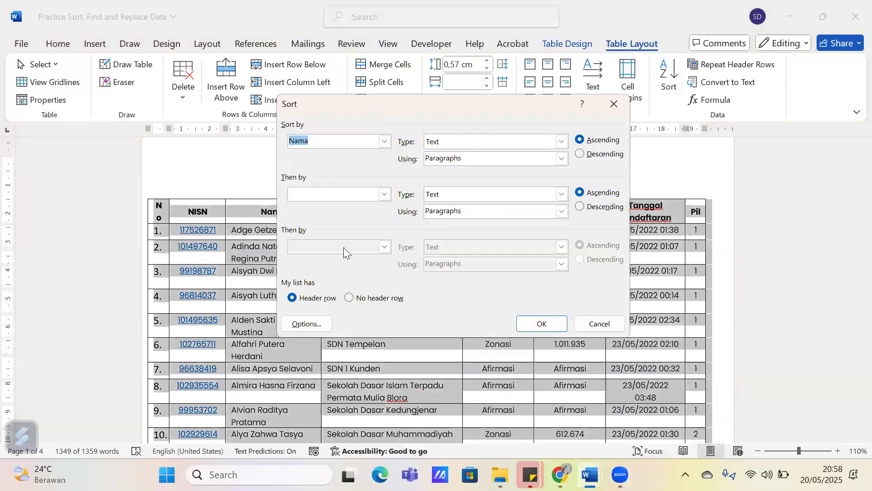
{"action": "key", "text": "Escape"}
{"action": "left_click", "coordinate": [427, 252]}
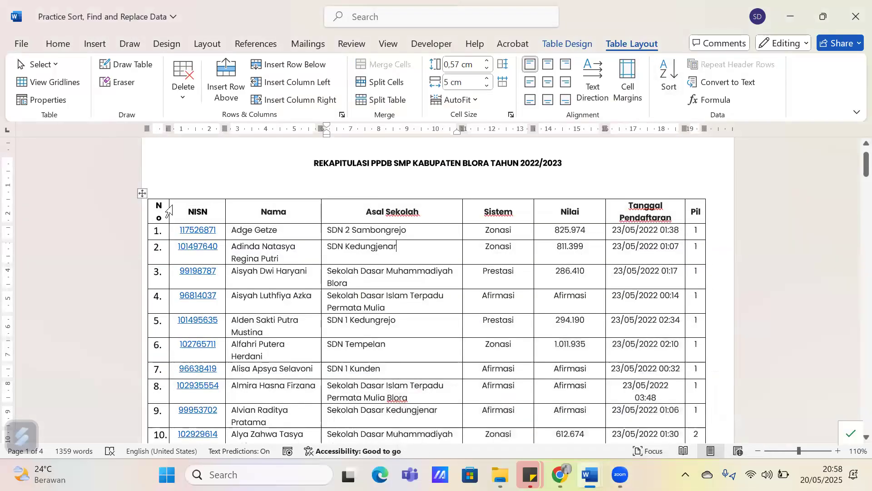
{"action": "left_click", "coordinate": [142, 194]}
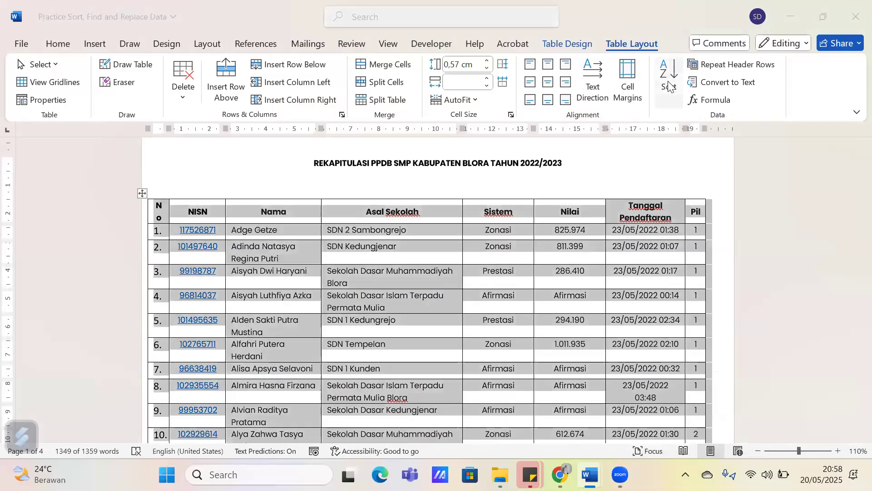
{"action": "left_click", "coordinate": [669, 76]}
{"action": "left_click", "coordinate": [365, 244]}
{"action": "left_click", "coordinate": [379, 243]}
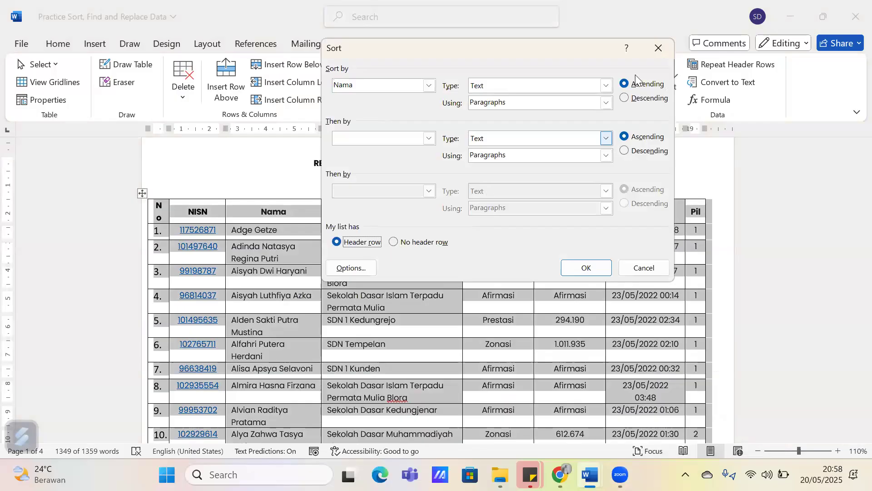
{"action": "left_click", "coordinate": [658, 48]}
{"action": "left_click", "coordinate": [482, 303]}
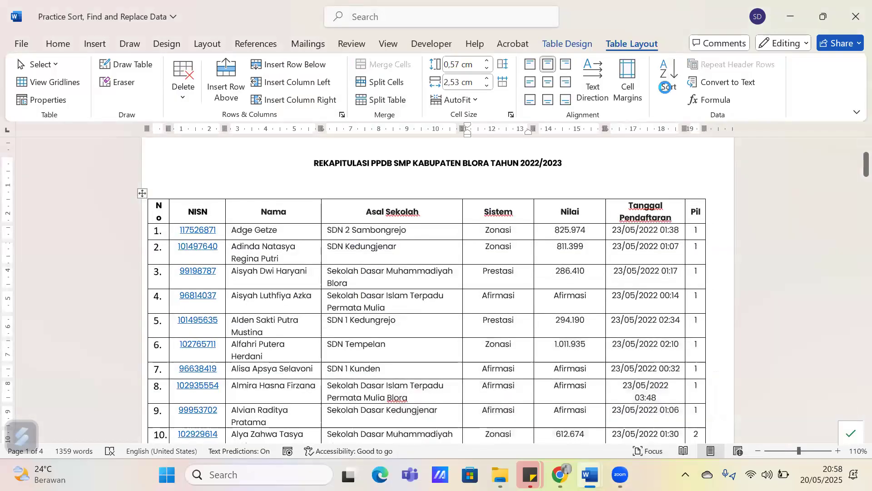
Examine the header names offered as the table's primary sort key with Header row chosen, and close without sorting
{"action": "left_click", "coordinate": [666, 87]}
{"action": "left_click", "coordinate": [359, 244]}
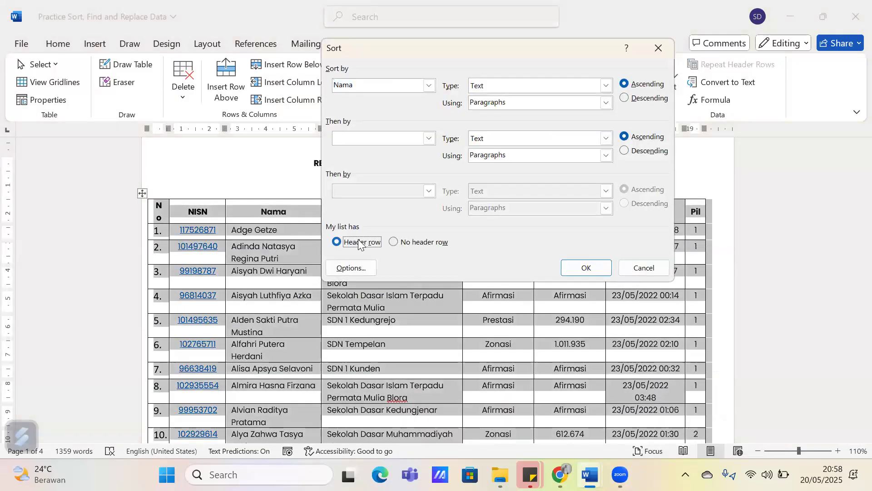
{"action": "left_click", "coordinate": [399, 85]}
{"action": "left_click", "coordinate": [429, 85]}
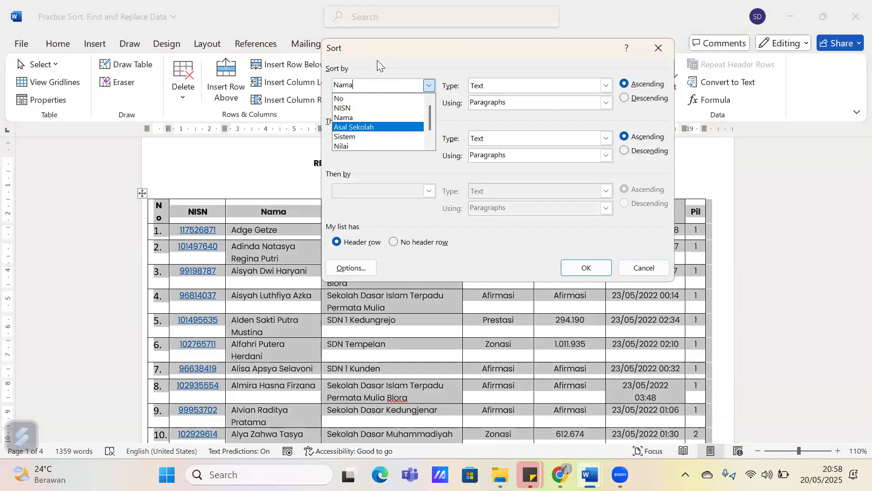
{"action": "scroll", "coordinate": [375, 110], "scroll_direction": "down", "scroll_amount": 1}
{"action": "scroll", "coordinate": [367, 137], "scroll_direction": "up", "scroll_amount": 1}
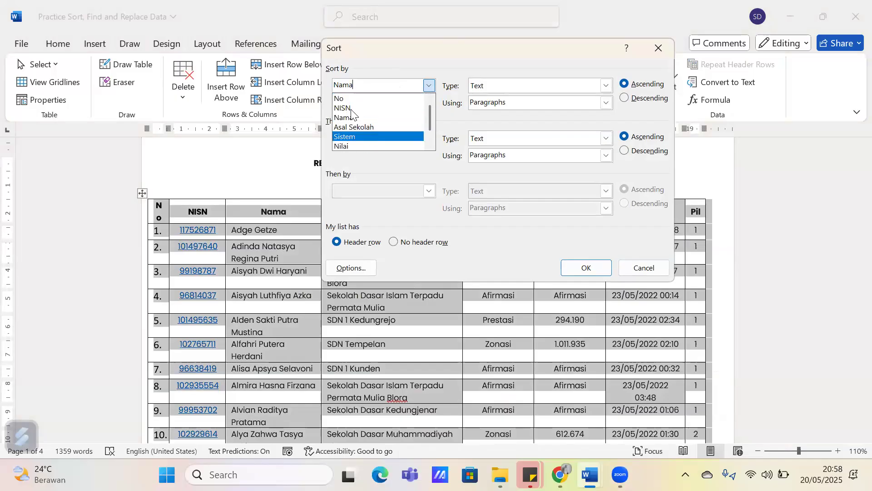
{"action": "scroll", "coordinate": [359, 141], "scroll_direction": "down", "scroll_amount": 1}
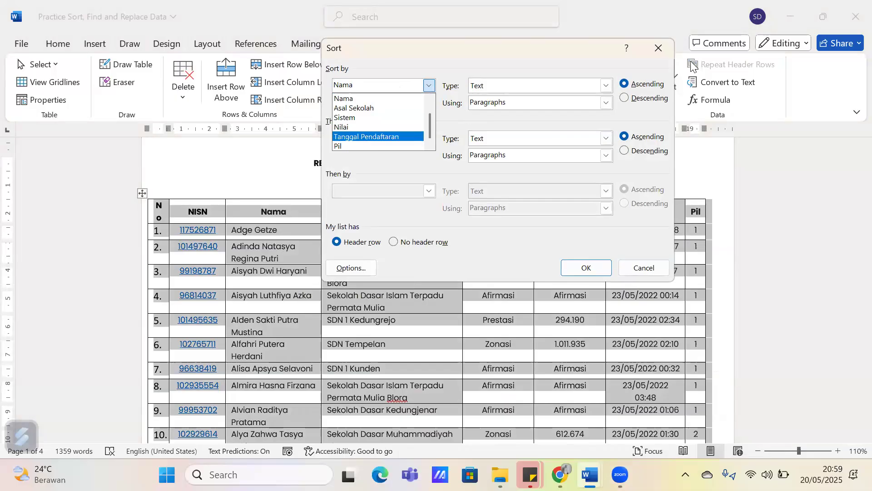
{"action": "left_click", "coordinate": [658, 49]}
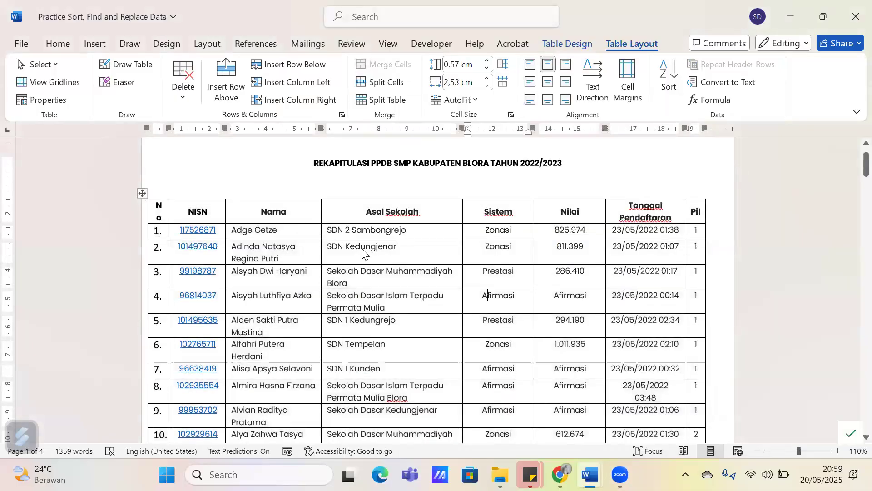
Choose Nilai as the table's primary sort key with Header row selected, and close the sort settings without sorting
{"action": "left_click", "coordinate": [535, 50]}
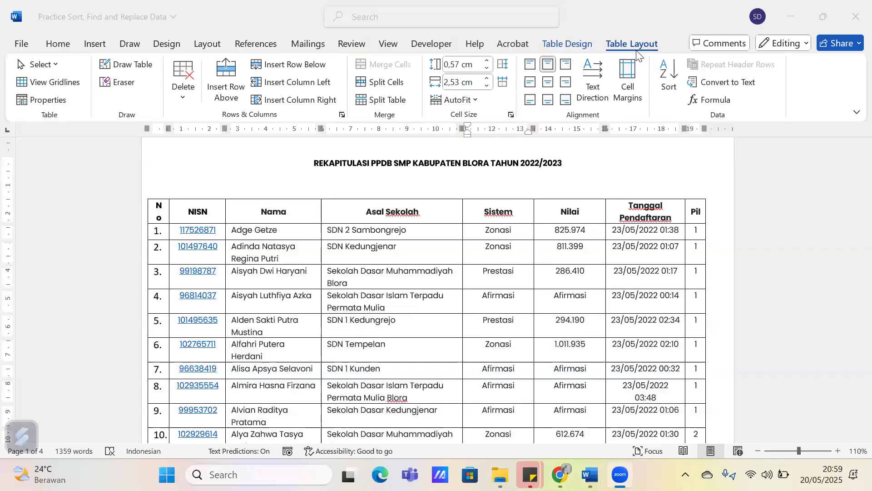
{"action": "left_click", "coordinate": [669, 75]}
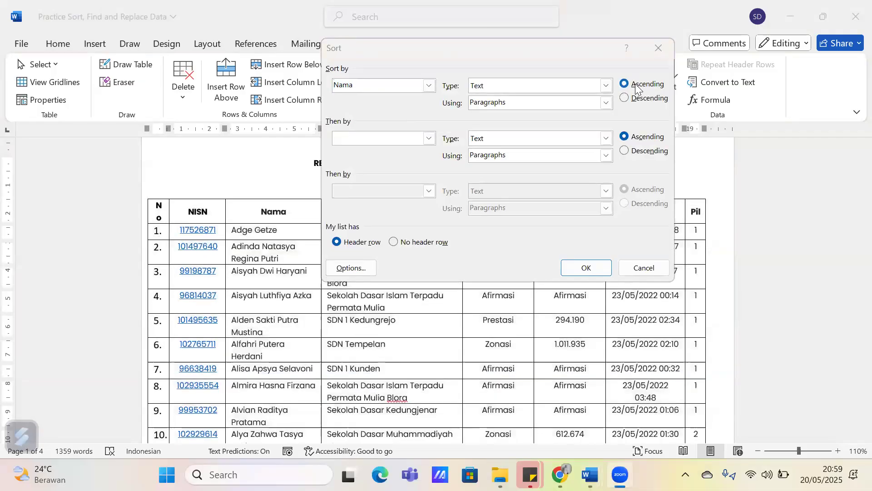
{"action": "left_click", "coordinate": [429, 85]}
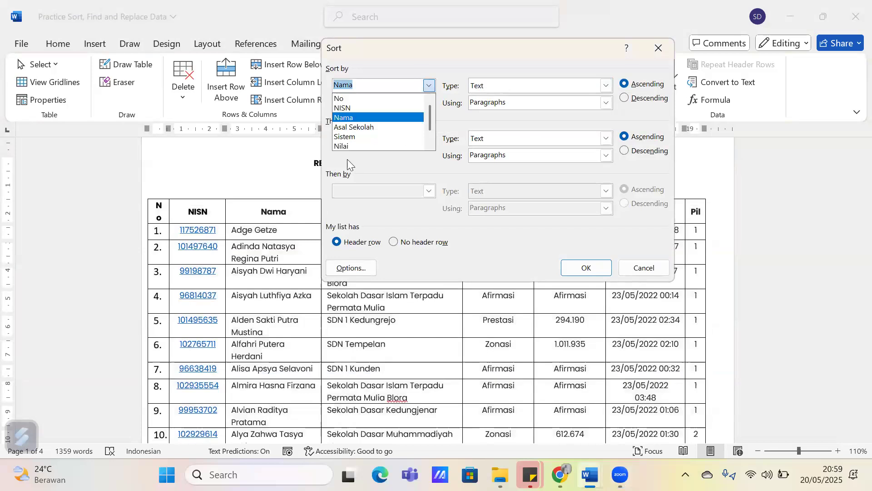
{"action": "left_click", "coordinate": [358, 149]}
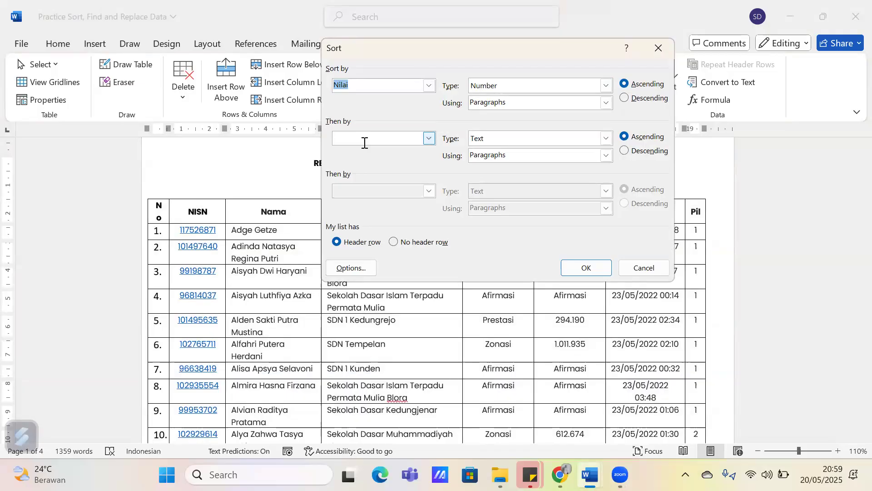
{"action": "left_click", "coordinate": [235, 297]}
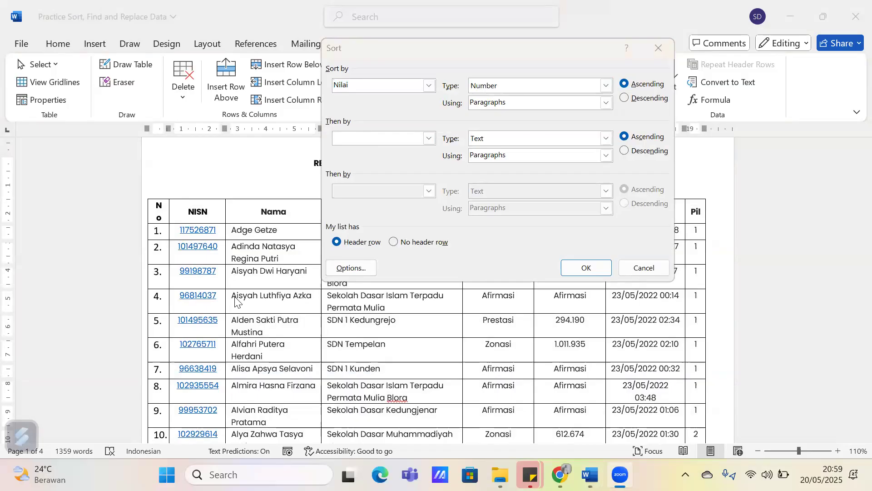
{"action": "left_click", "coordinate": [658, 48]}
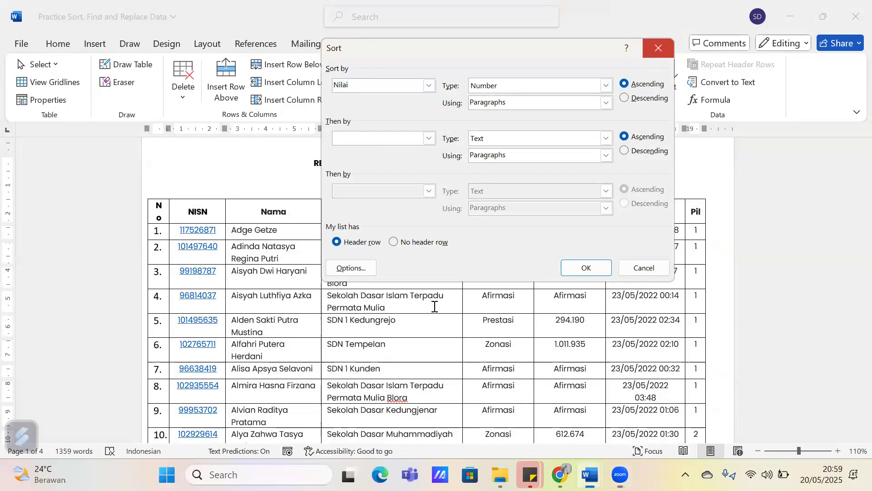
{"action": "left_click", "coordinate": [479, 272]}
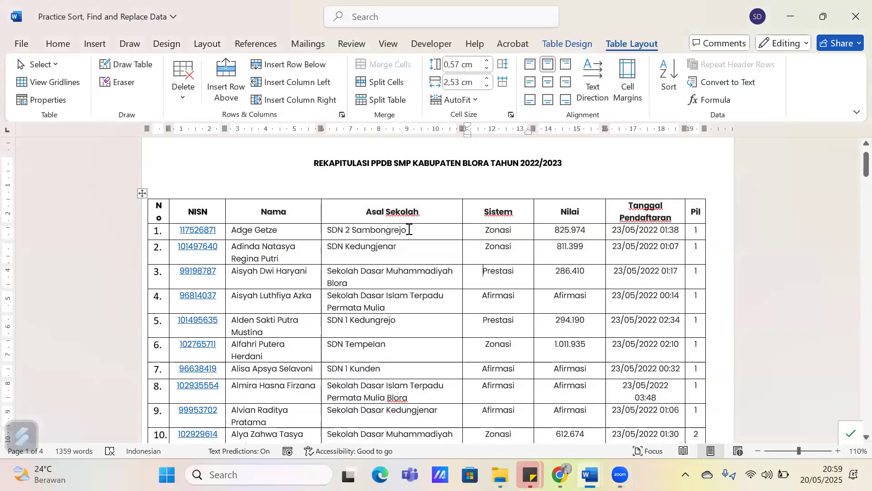
Compare the commands available outside and inside the table, and review the sort settings from the Asal Sekolah column without sorting
{"action": "left_click", "coordinate": [430, 164]}
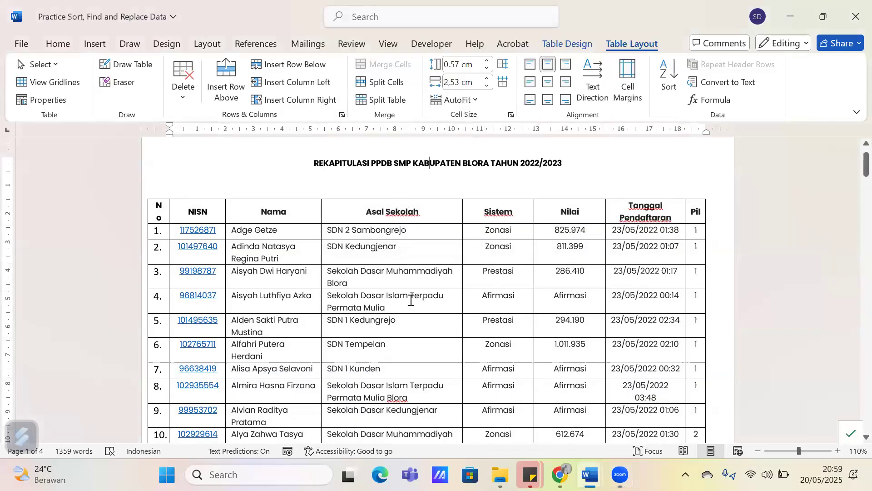
{"action": "left_click", "coordinate": [405, 281]}
{"action": "key", "text": "Down"}
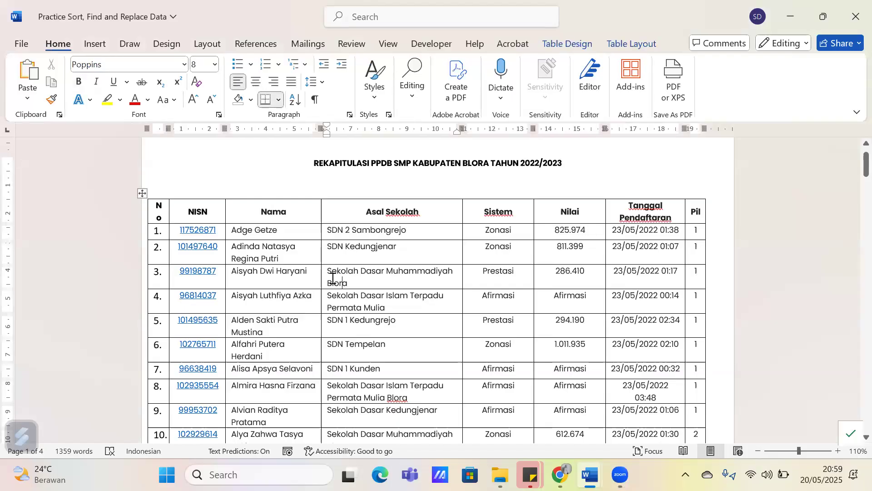
{"action": "left_click", "coordinate": [631, 44]}
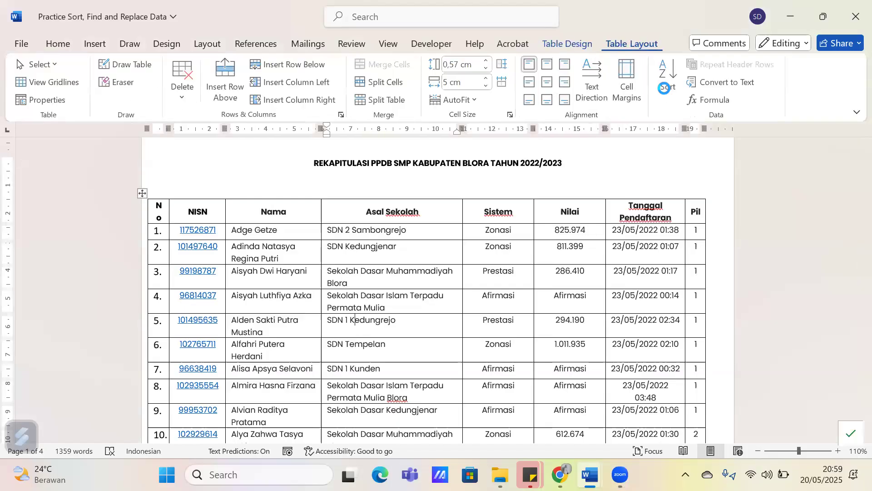
{"action": "left_click", "coordinate": [664, 88]}
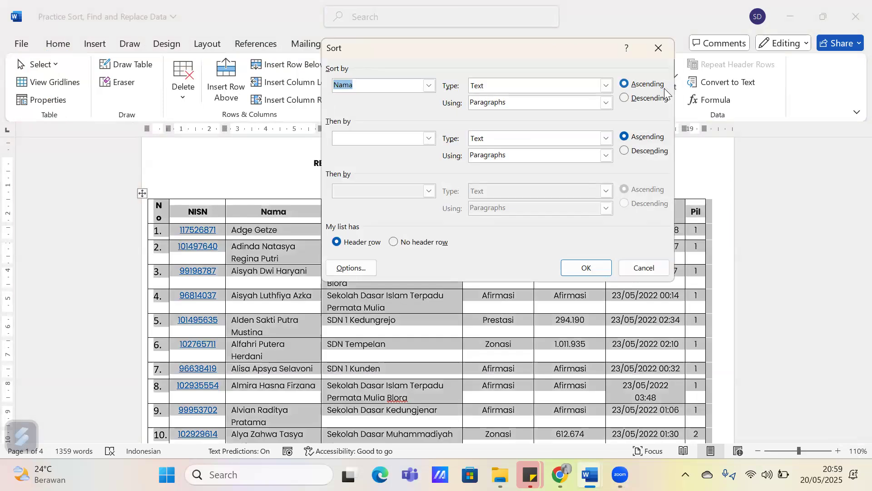
{"action": "left_click", "coordinate": [673, 42]}
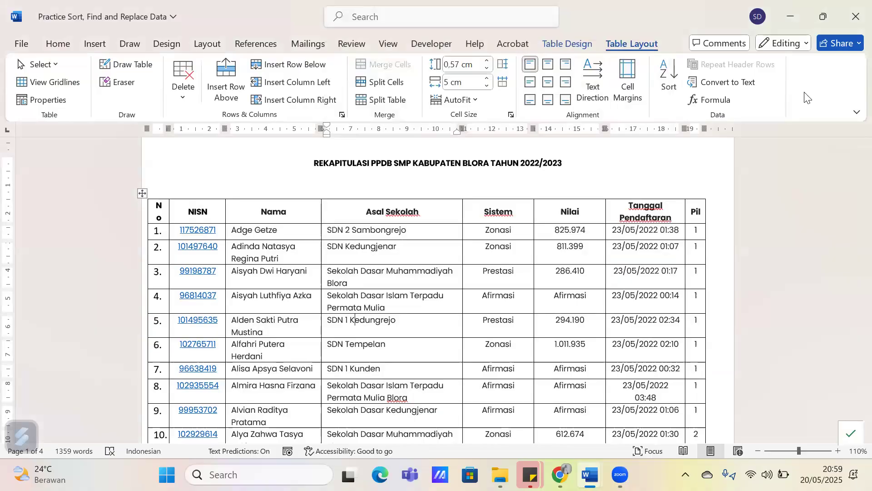
{"action": "left_click", "coordinate": [585, 145]}
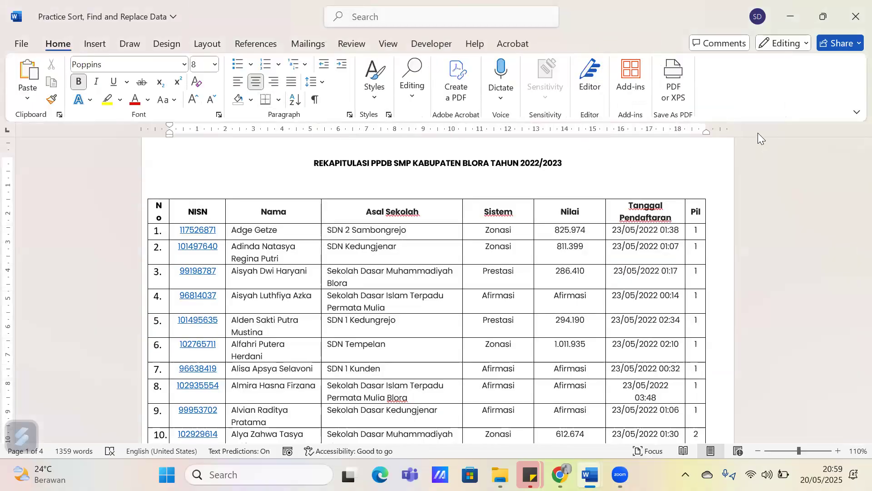
{"action": "scroll", "coordinate": [516, 281], "scroll_direction": "down", "scroll_amount": 3}
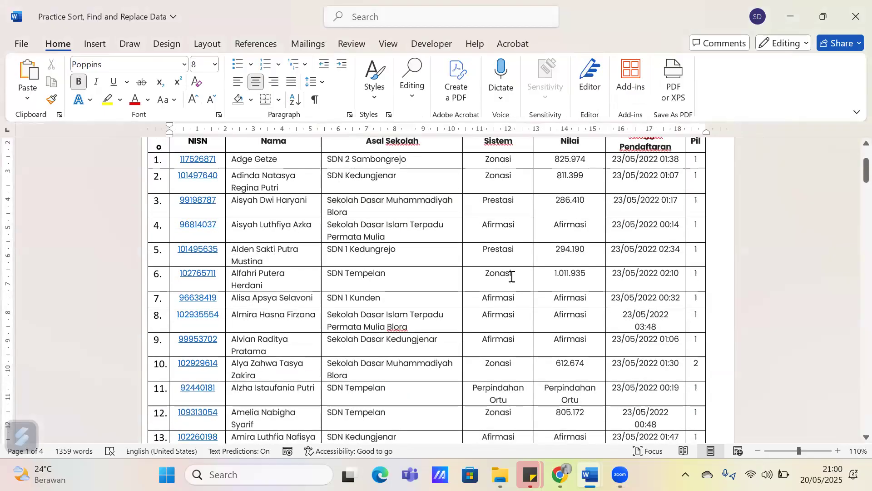